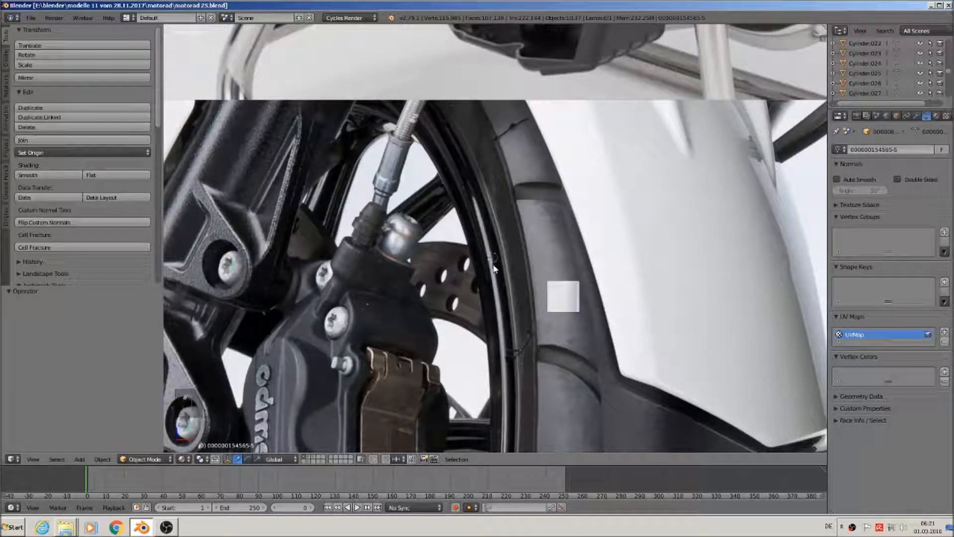
# Add a UV sphere mesh to the scene
pyautogui.click(80, 459)
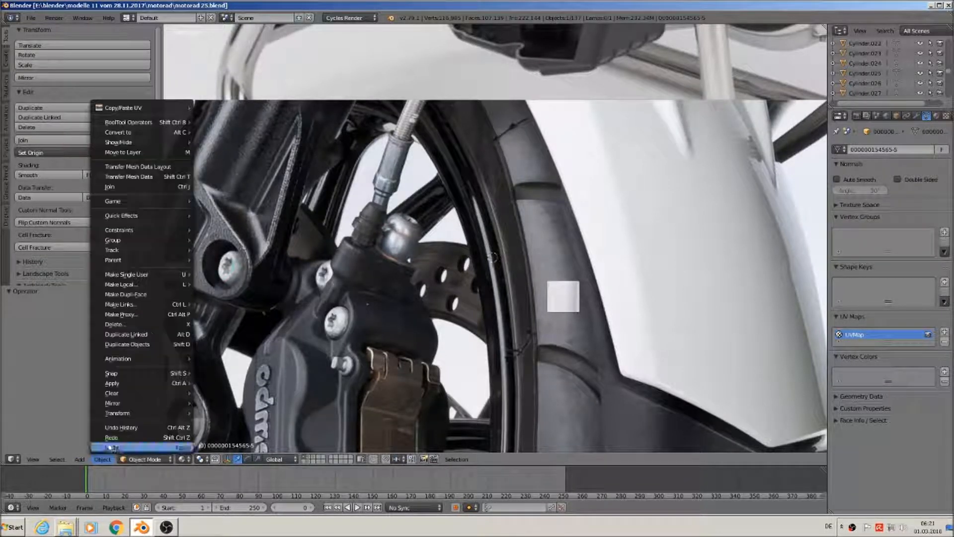
pyautogui.moveTo(82, 449)
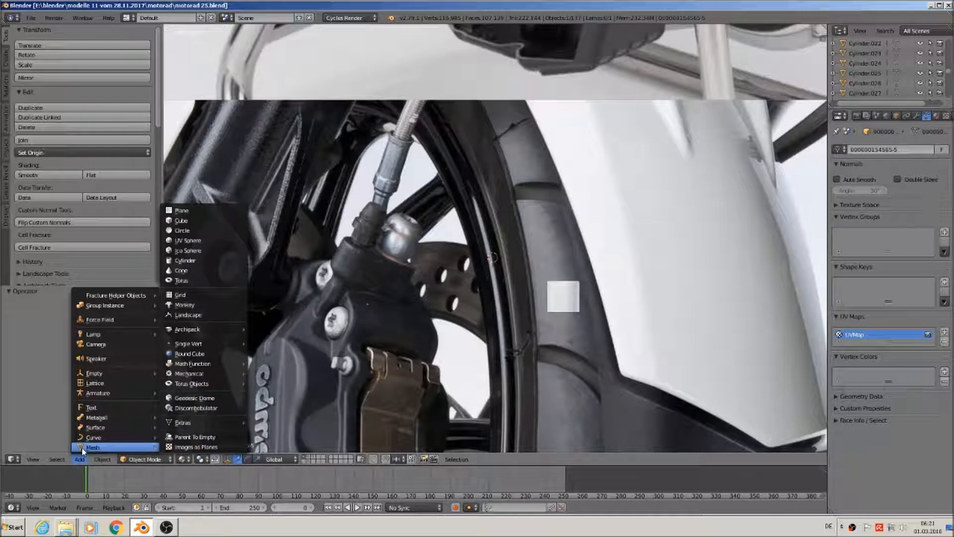
pyautogui.click(203, 241)
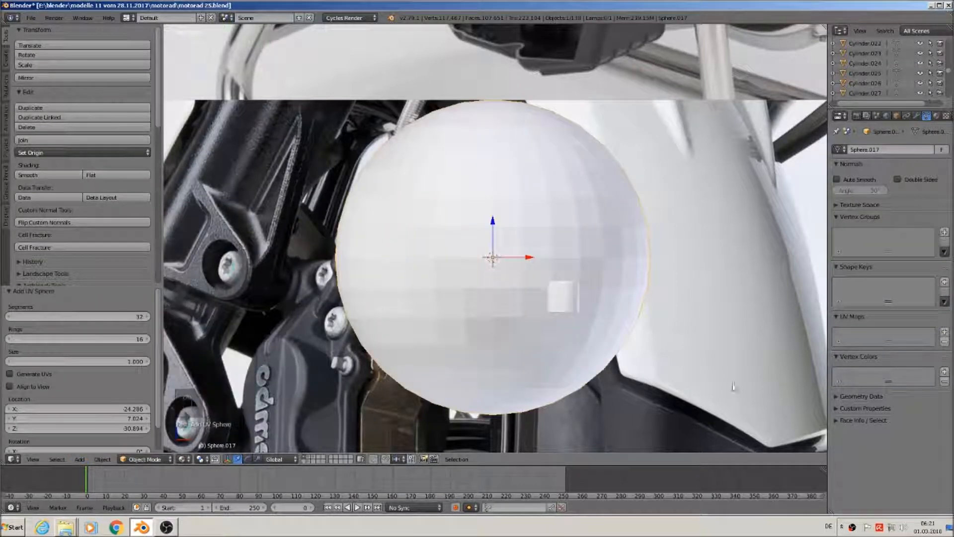
# Scale the sphere to 0.25 and move it right, just beside the brake caliper
pyautogui.press('s')
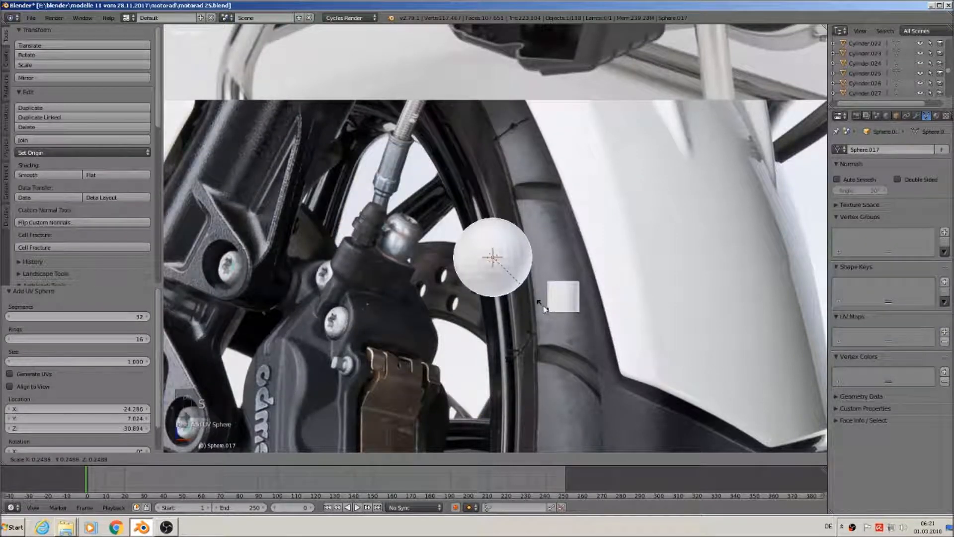
pyautogui.click(543, 307)
pyautogui.moveTo(519, 260)
pyautogui.mouseDown()
pyautogui.moveTo(574, 258)
pyautogui.moveTo(453, 257)
pyautogui.moveTo(501, 256)
pyautogui.mouseUp()
# In Edit Mode, box-select and delete the sphere's top rows of vertices
pyautogui.press('Tab')
pyautogui.scroll(3, 500, 242)
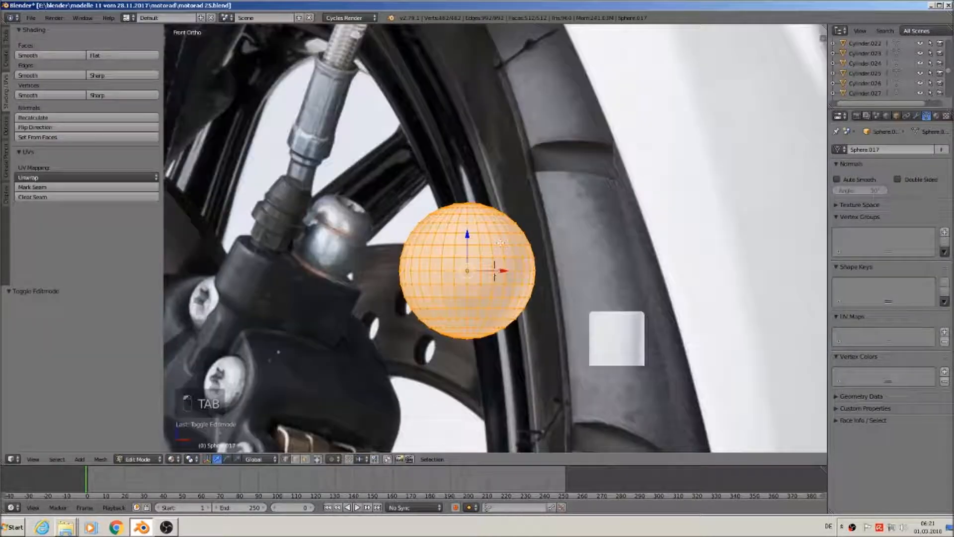
pyautogui.scroll(1, 494, 271)
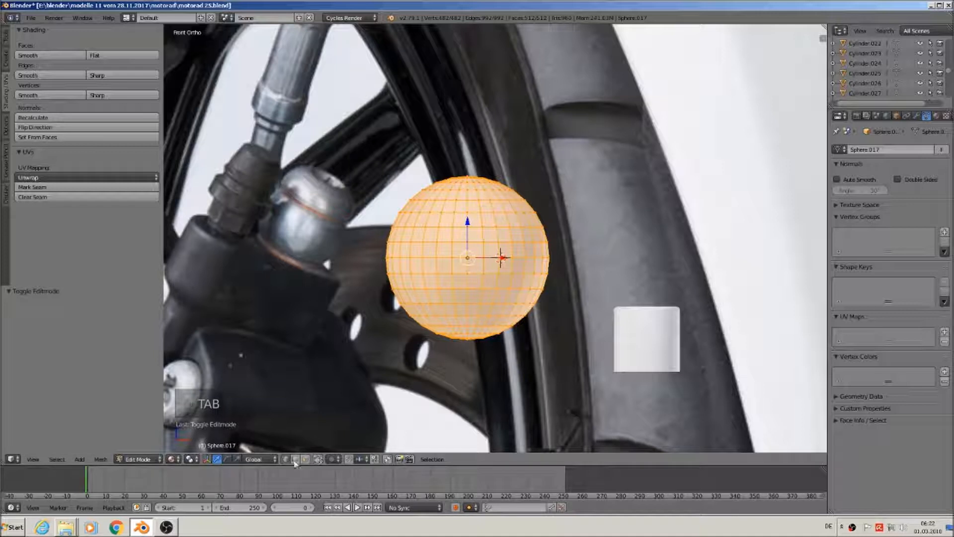
pyautogui.press('Tab')
pyautogui.press('Tab')
pyautogui.press('a')
pyautogui.press('a')
pyautogui.press('a')
pyautogui.press('b')
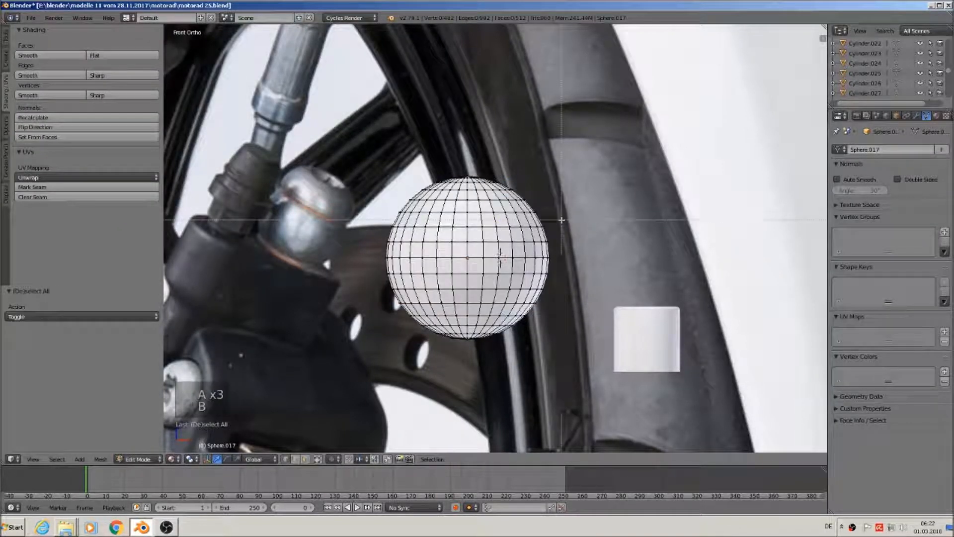
pyautogui.moveTo(562, 213); pyautogui.dragTo(395, 152)
pyautogui.press('x')
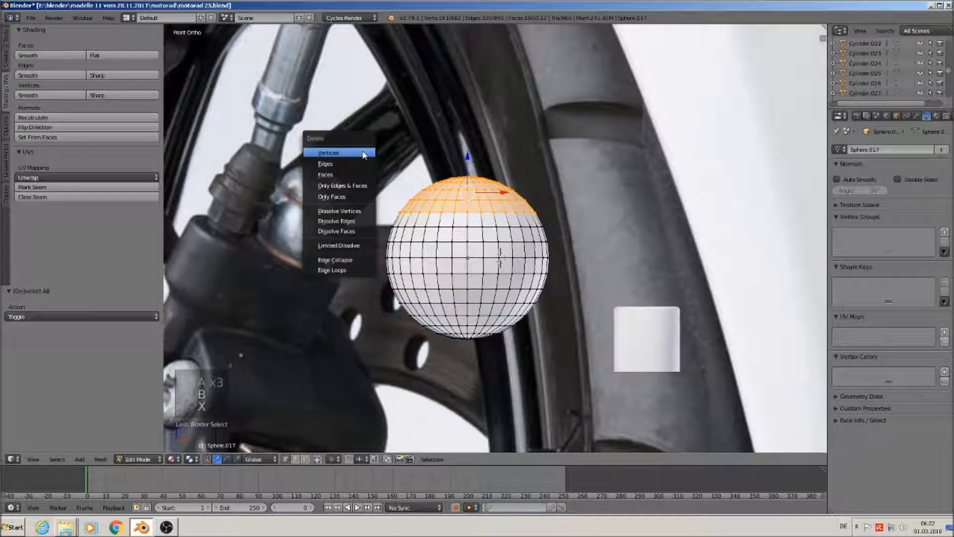
pyautogui.click(362, 153)
# Delete the lower rows and the last bottom ring of vertices, then return to Object Mode
pyautogui.press('b')
pyautogui.moveTo(572, 375); pyautogui.dragTo(375, 304)
pyautogui.press('x')
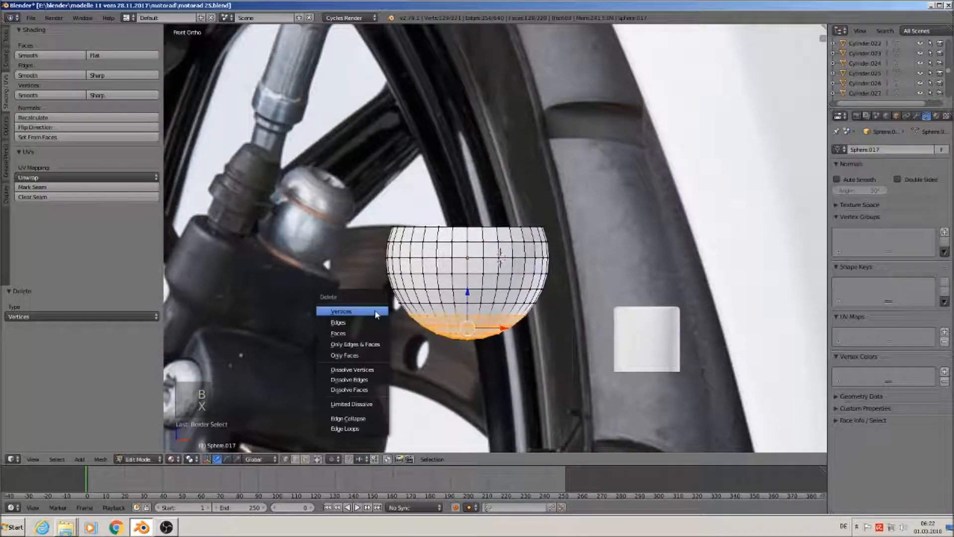
pyautogui.click(376, 311)
pyautogui.keyDown('alt'); pyautogui.rightClick(462, 303); pyautogui.keyUp('alt')
pyautogui.press('x')
pyautogui.click(462, 304)
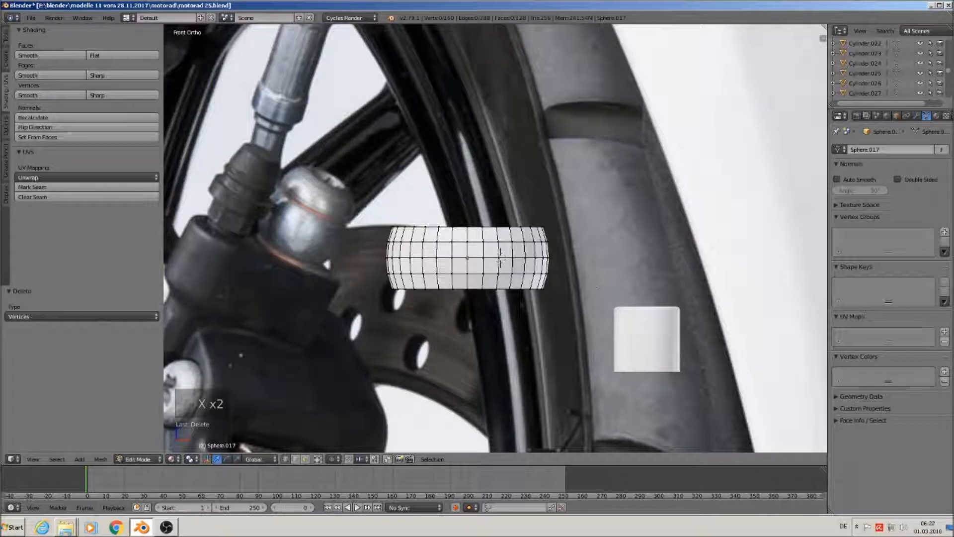
pyautogui.press('Tab')
# Scale the band to 0.437, stretch it taller on Z, then scale it up to 1.178
pyautogui.press('s')
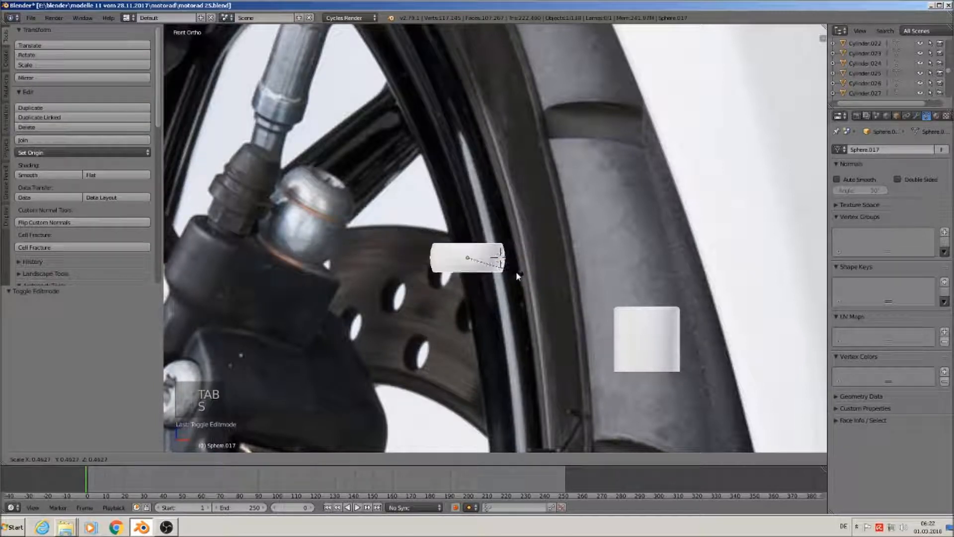
pyautogui.click(515, 271)
pyautogui.press('s')
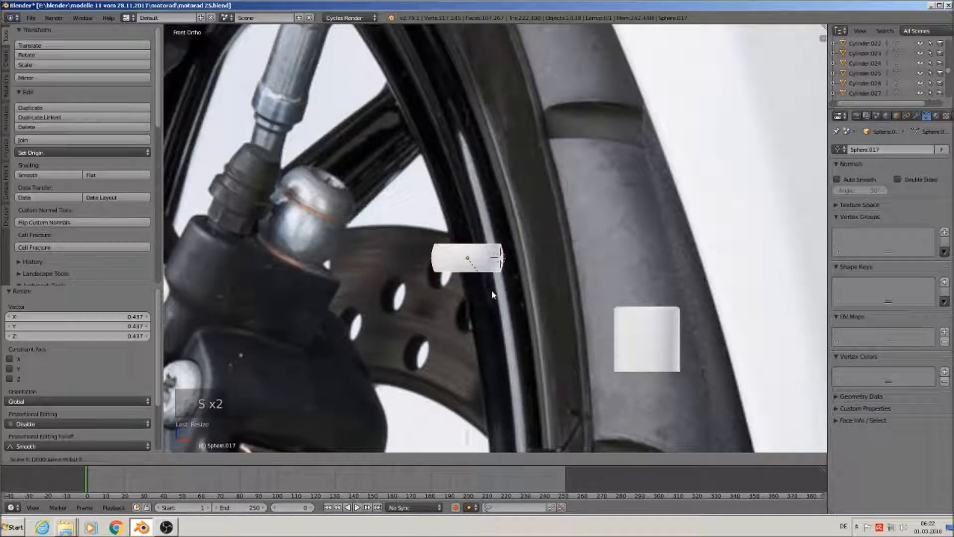
pyautogui.press('z')
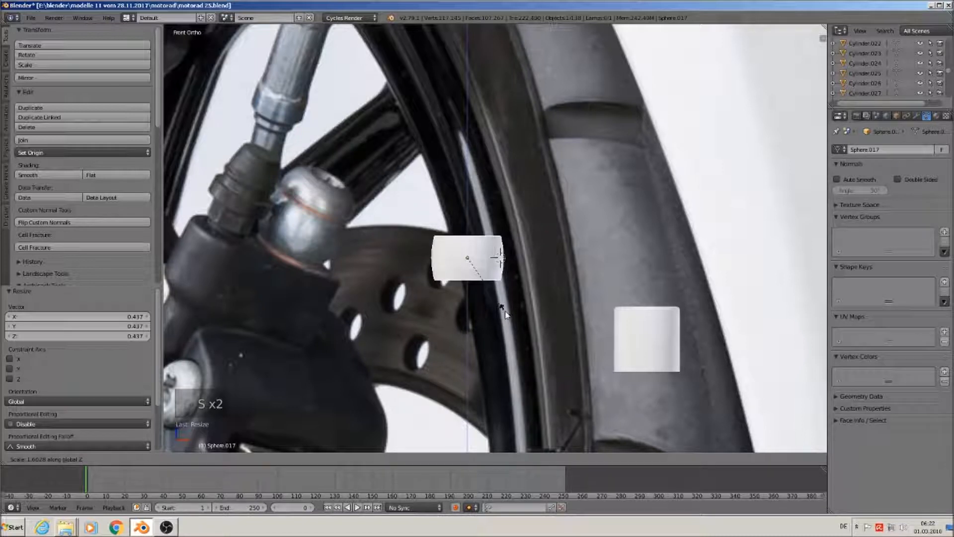
pyautogui.click(508, 308)
pyautogui.press('s')
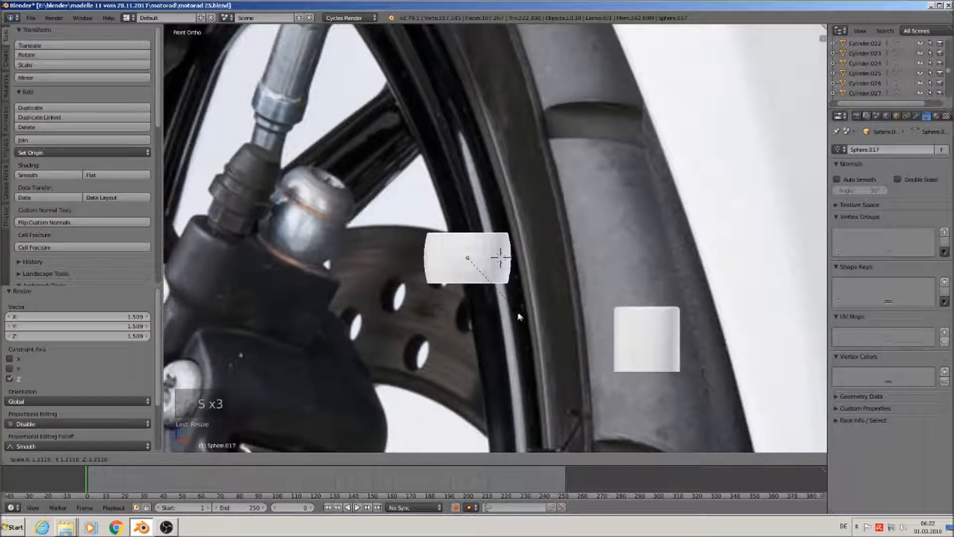
pyautogui.click(516, 311)
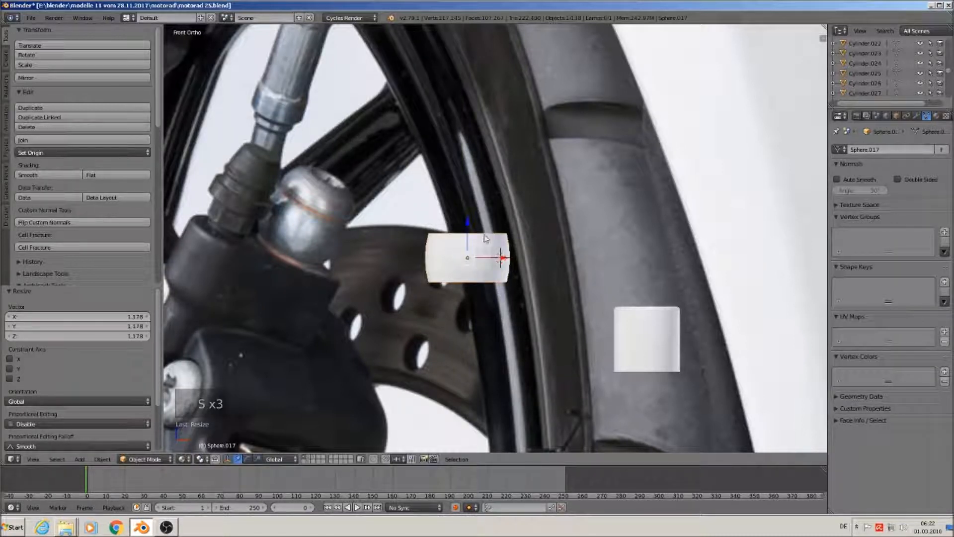
# Move the band 0.336 along the Y axis and switch back to Edit Mode
pyautogui.scroll(2, 485, 241)
pyautogui.moveTo(485, 241); pyautogui.dragTo(416, 239, button='middle')
pyautogui.scroll(-3, 473, 261)
pyautogui.moveTo(453, 260); pyautogui.dragTo(513, 272)
pyautogui.scroll(5, 513, 273)
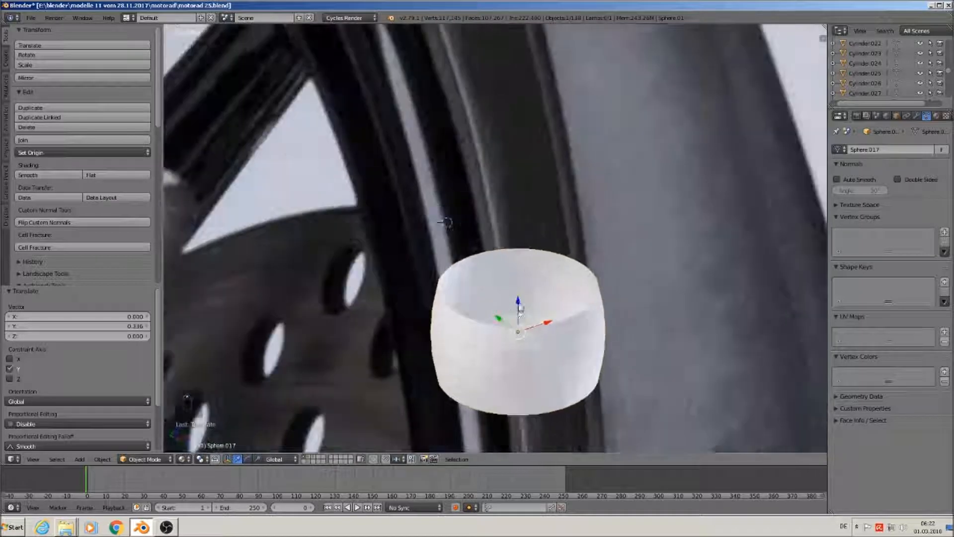
pyautogui.scroll(-2, 515, 304)
pyautogui.press('Tab')
pyautogui.scroll(3, 517, 317)
# Extrude the band's top edge loop into a small inset lip, alternating inward scaling and slight raises
pyautogui.keyDown('alt'); pyautogui.rightClick(511, 324); pyautogui.keyUp('alt')
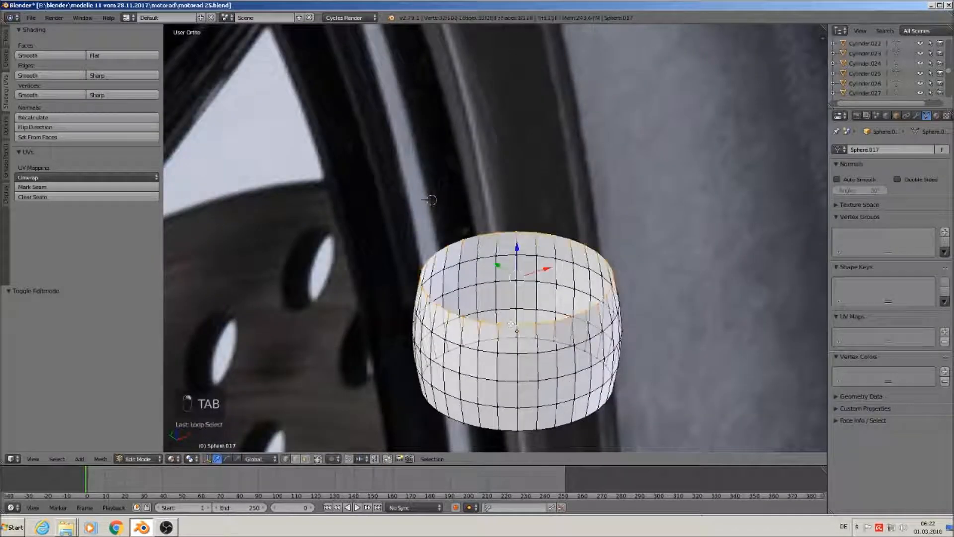
pyautogui.press('e')
pyautogui.press('s')
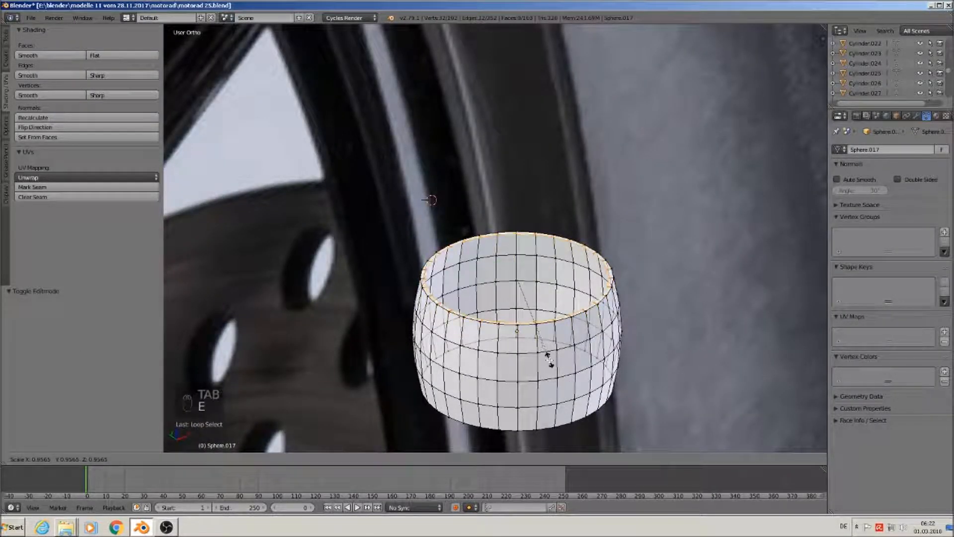
pyautogui.click(545, 358)
pyautogui.press('e')
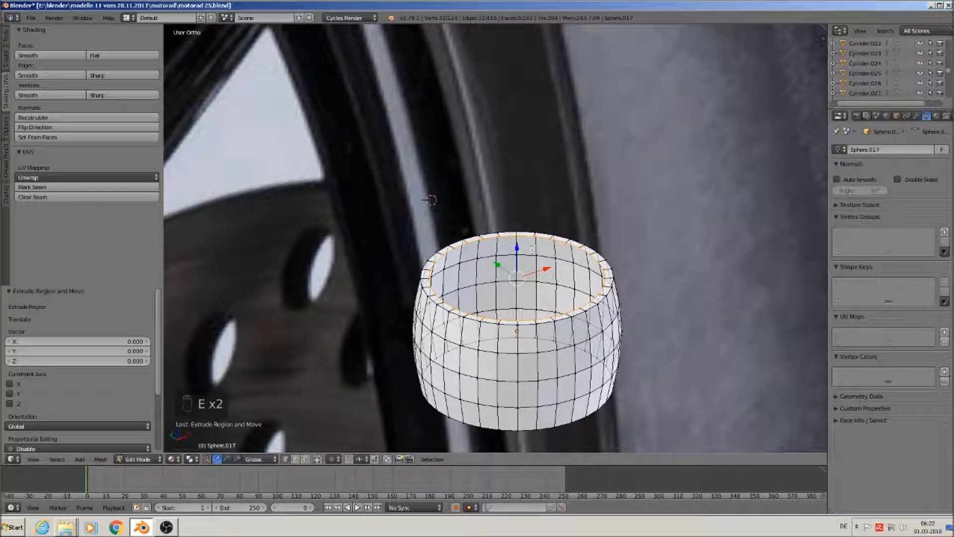
pyautogui.press('z')
pyautogui.click(547, 309)
pyautogui.press('e')
pyautogui.press('s')
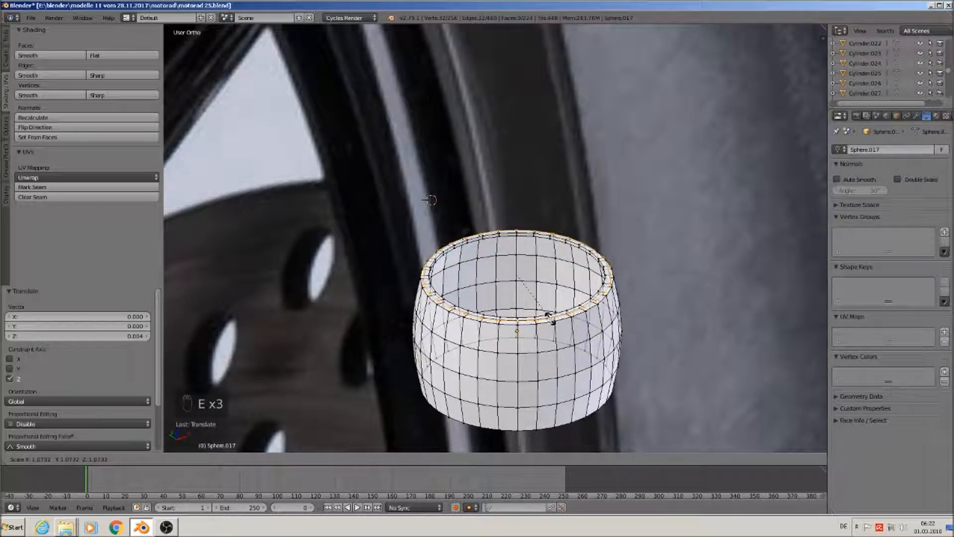
pyautogui.click(549, 315)
pyautogui.press('e')
pyautogui.rightClick(549, 314)
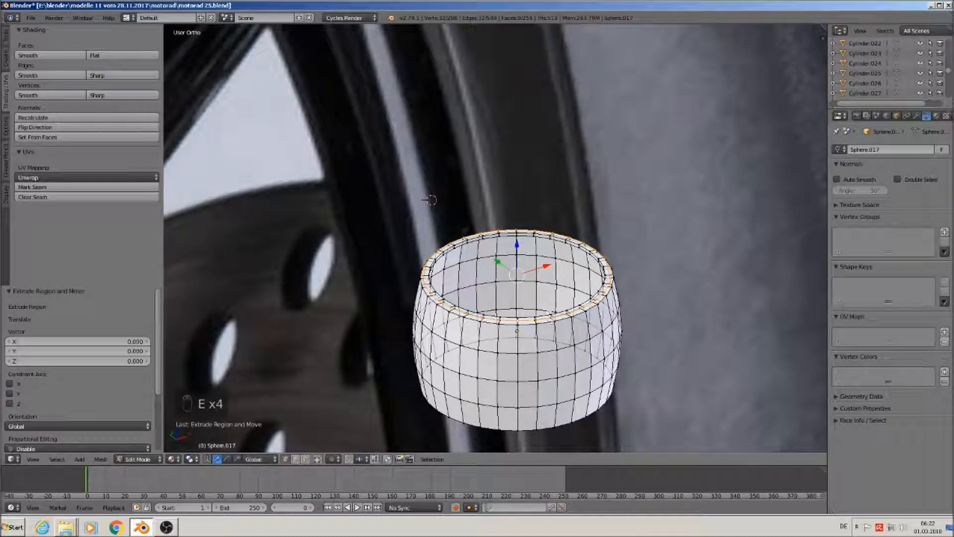
pyautogui.moveTo(519, 256); pyautogui.dragTo(519, 248)
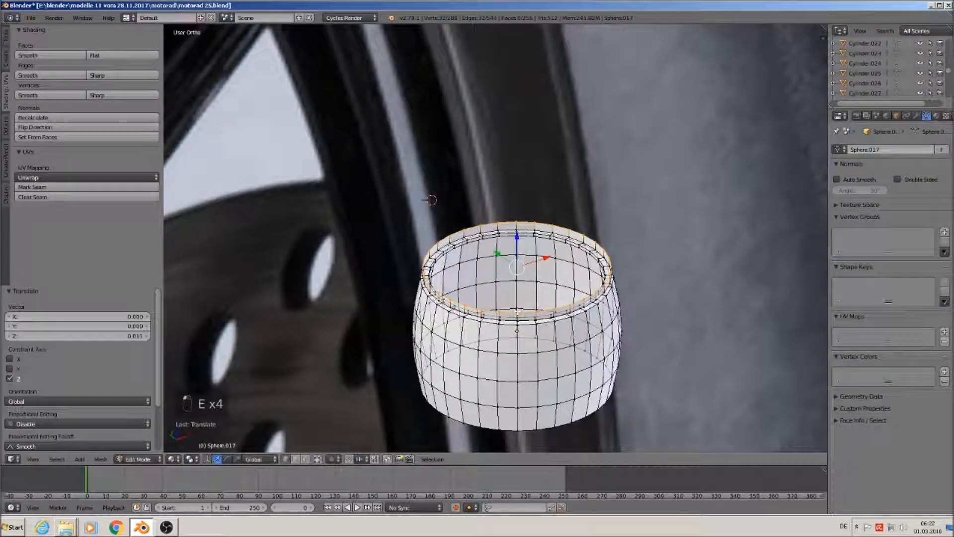
# Extrude the rim loop inward once more, then extrude and raise a new ring above it
pyautogui.scroll(-3, 463, 322)
pyautogui.scroll(-2, 416, 317)
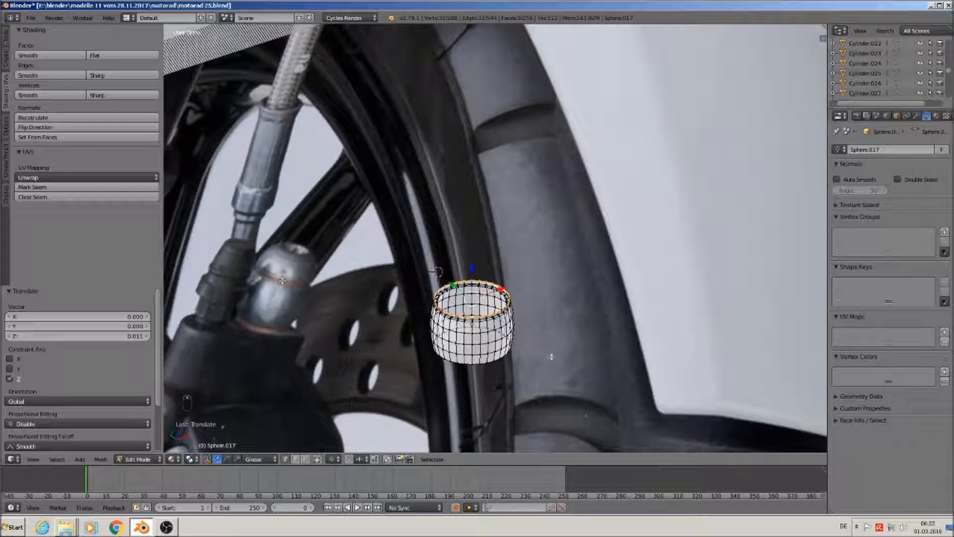
pyautogui.scroll(6, 512, 350)
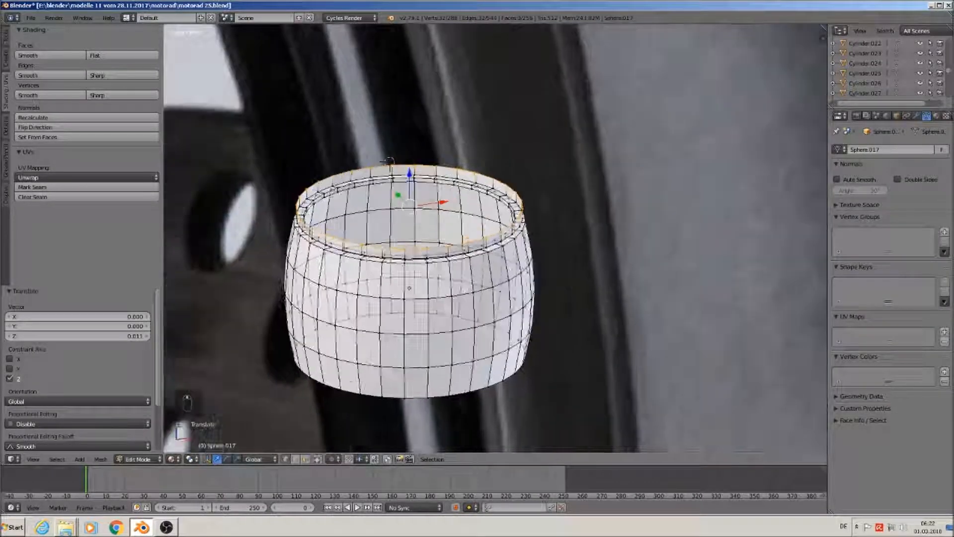
pyautogui.press('w')
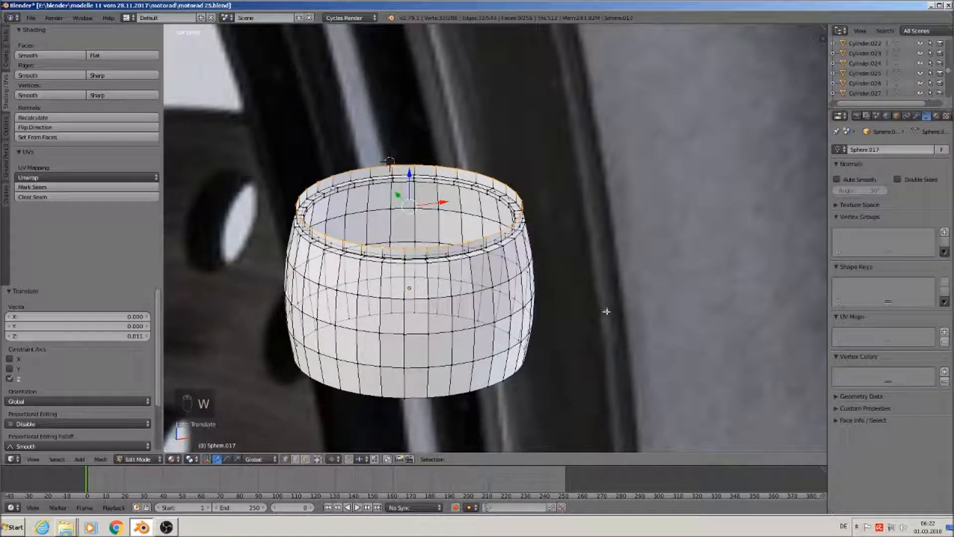
pyautogui.press('e')
pyautogui.press('s')
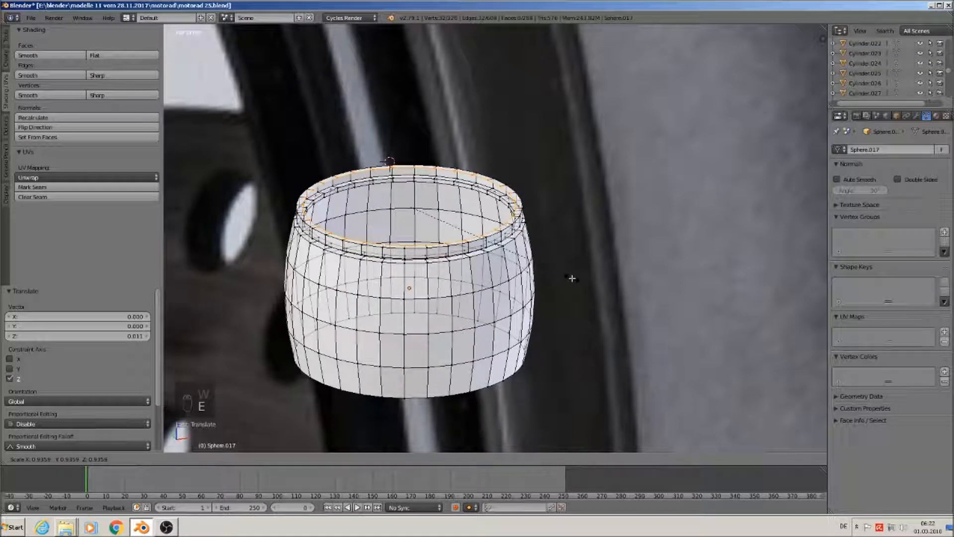
pyautogui.click(572, 277)
pyautogui.press('e')
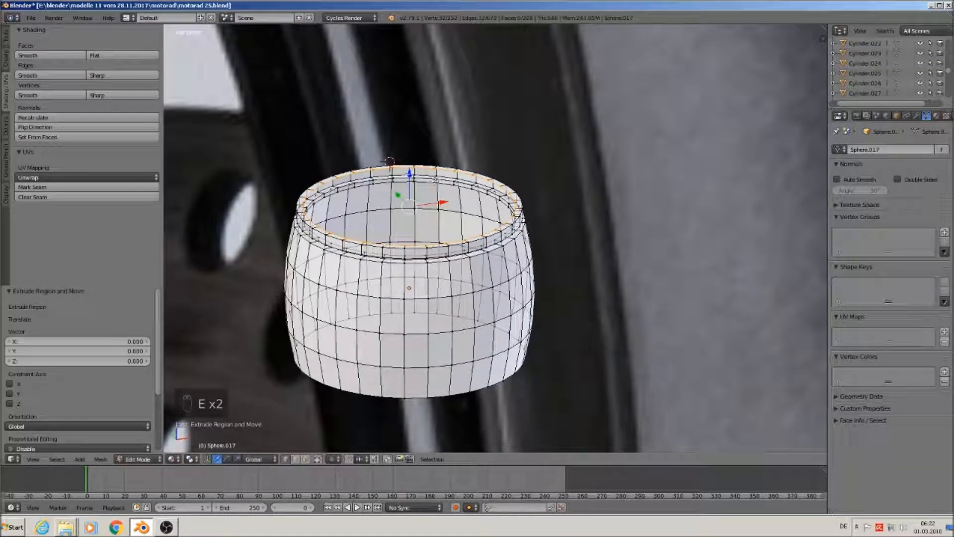
pyautogui.press('e')
pyautogui.click(389, 160)
# Slightly enlarge and raise the top ring, then shrink it to about half into a dome
pyautogui.press('s')
pyautogui.click(534, 266)
pyautogui.scroll(-2, 524, 280)
pyautogui.scroll(-1, 523, 279)
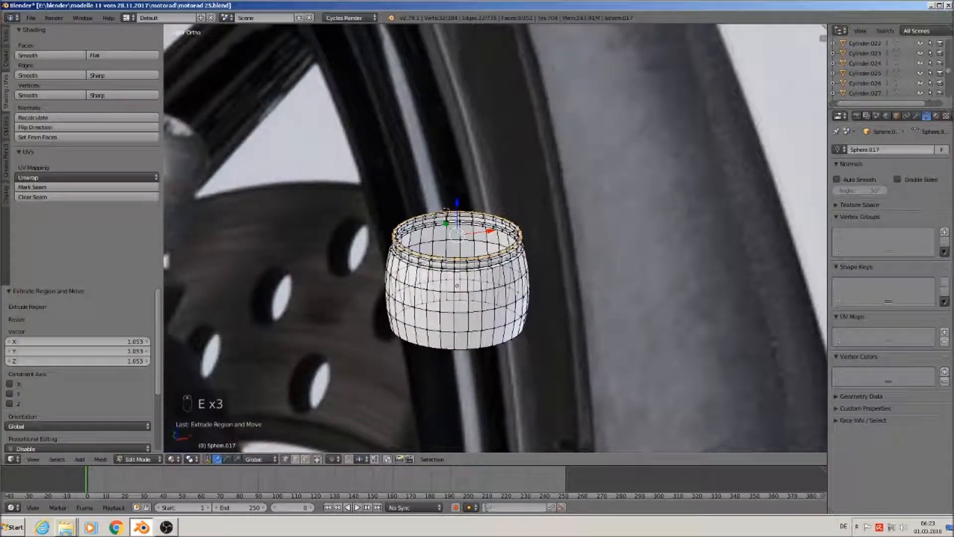
pyautogui.click(465, 166)
pyautogui.press('s')
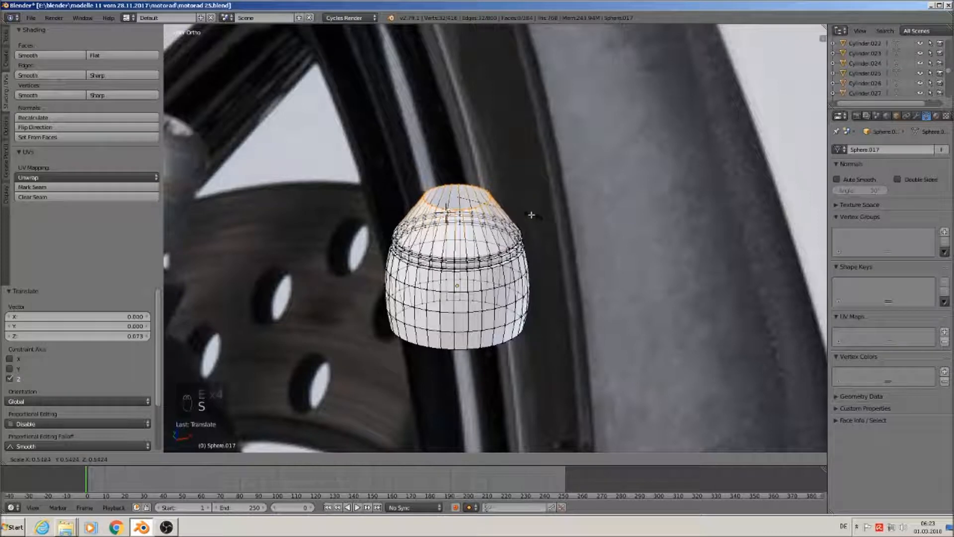
pyautogui.click(528, 215)
# Fill the top opening with a single face
pyautogui.scroll(-3, 528, 215)
pyautogui.scroll(3, 555, 308)
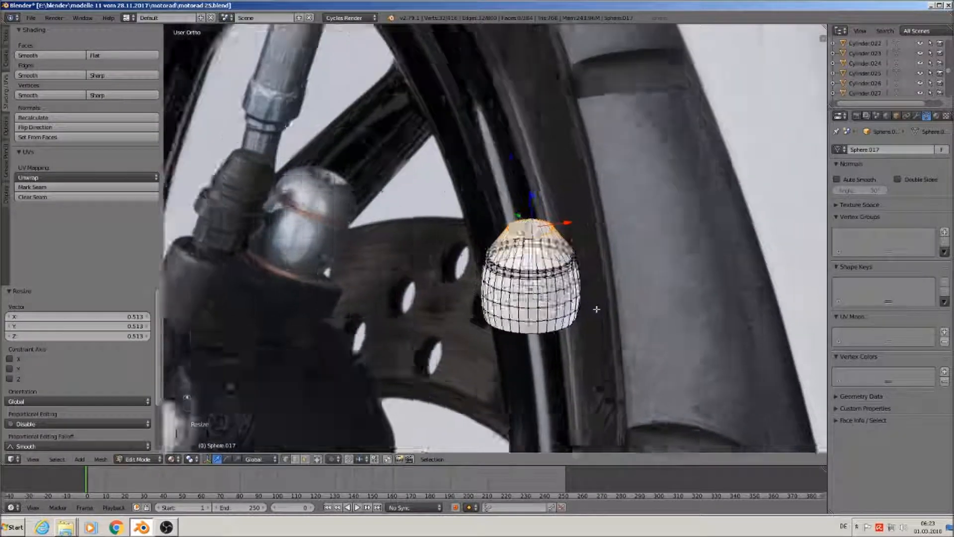
pyautogui.press('f')
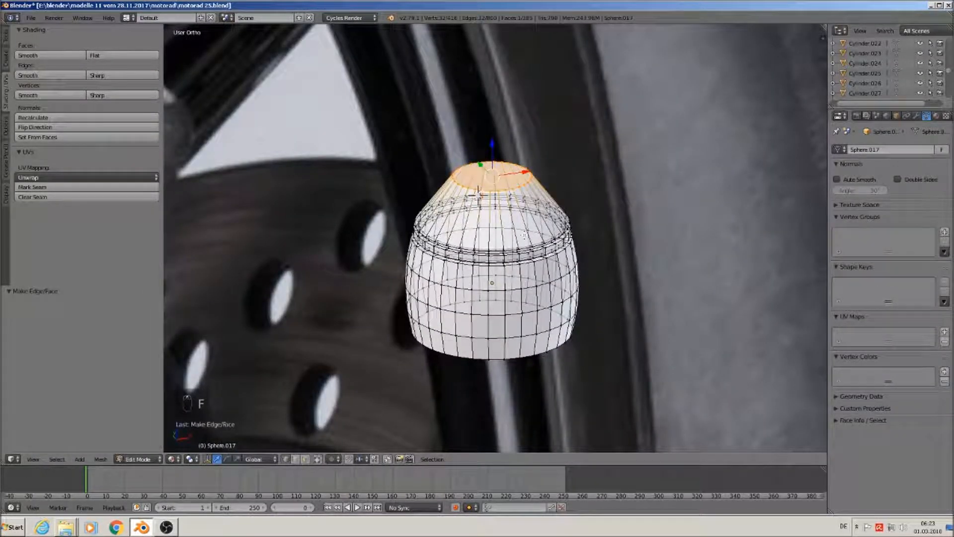
pyautogui.moveTo(478, 195); pyautogui.dragTo(500, 188, button='middle')
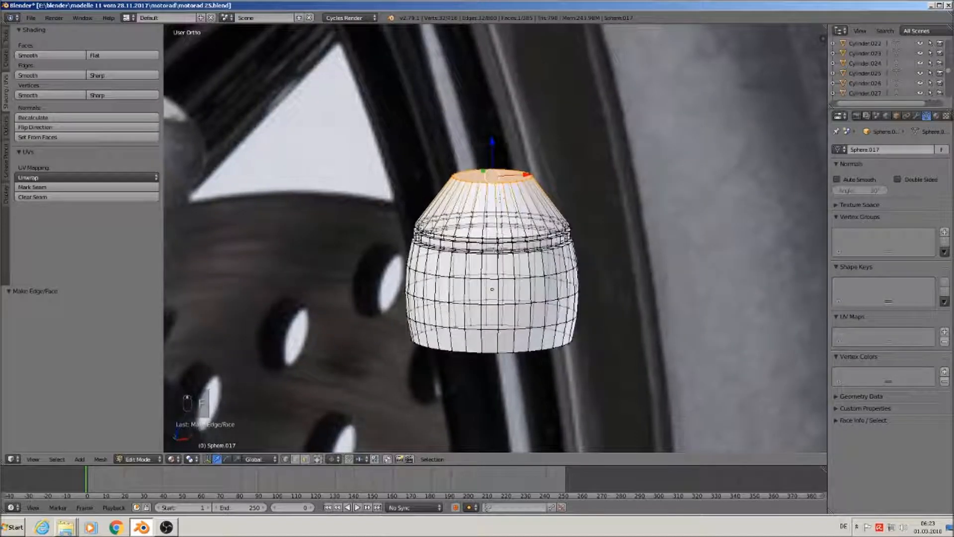
# Add a loop cut on the upper cone and widen it to 1.198
pyautogui.hotkey('ctrl', 'r')
pyautogui.doubleClick(489, 203)
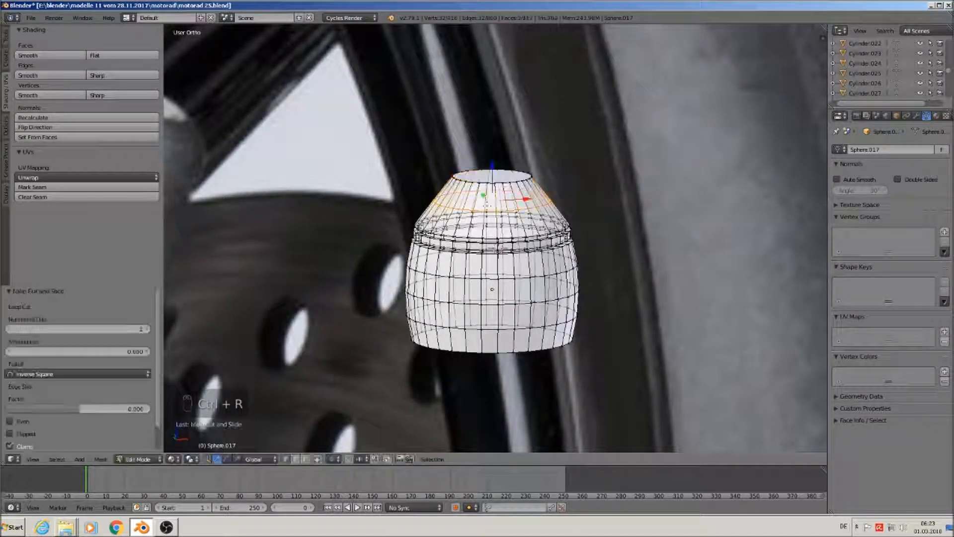
pyautogui.press('s')
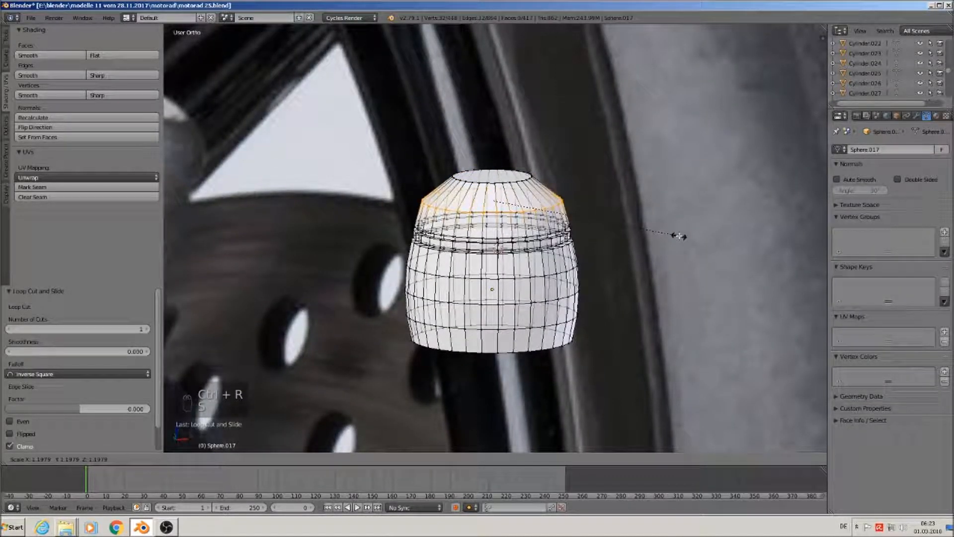
pyautogui.click(679, 236)
# Bevel the loop with 3 segments at 0.131, lower the top edge loop slightly, and exit to Object Mode
pyautogui.hotkey('ctrl', 'b')
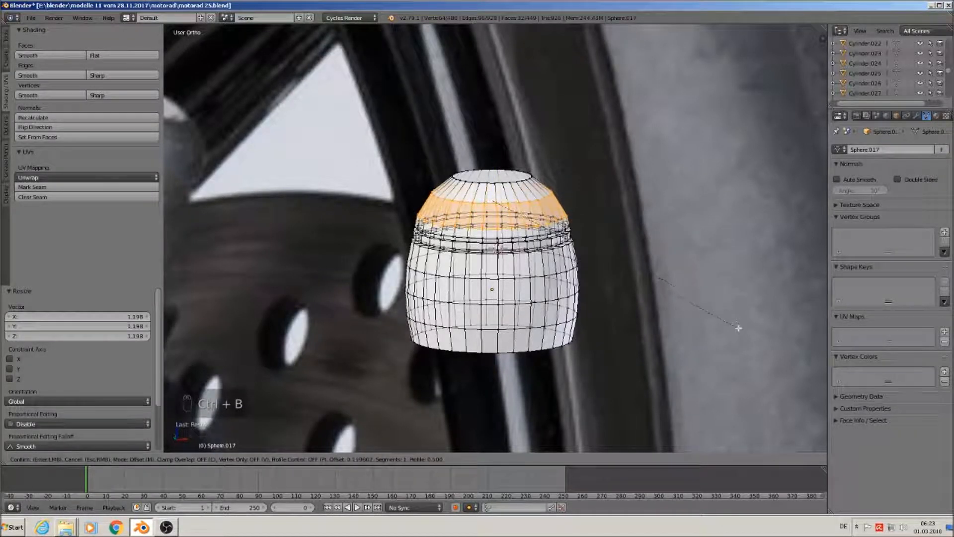
pyautogui.scroll(1, 738, 328)
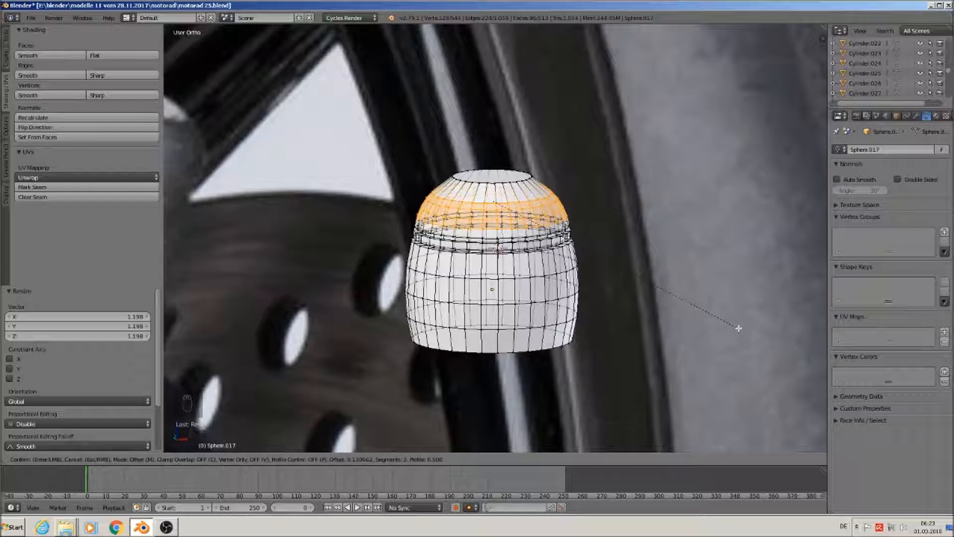
pyautogui.click(739, 328)
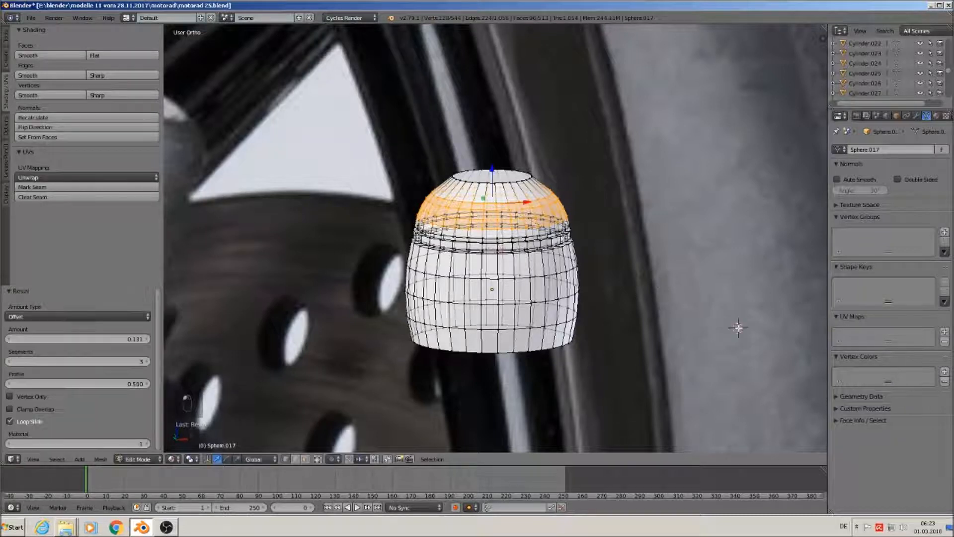
pyautogui.keyDown('alt'); pyautogui.rightClick(500, 178); pyautogui.keyUp('alt')
pyautogui.moveTo(491, 146); pyautogui.dragTo(494, 154)
pyautogui.press('Tab')
pyautogui.scroll(-2, 565, 256)
pyautogui.moveTo(558, 257); pyautogui.dragTo(540, 247, button='middle')
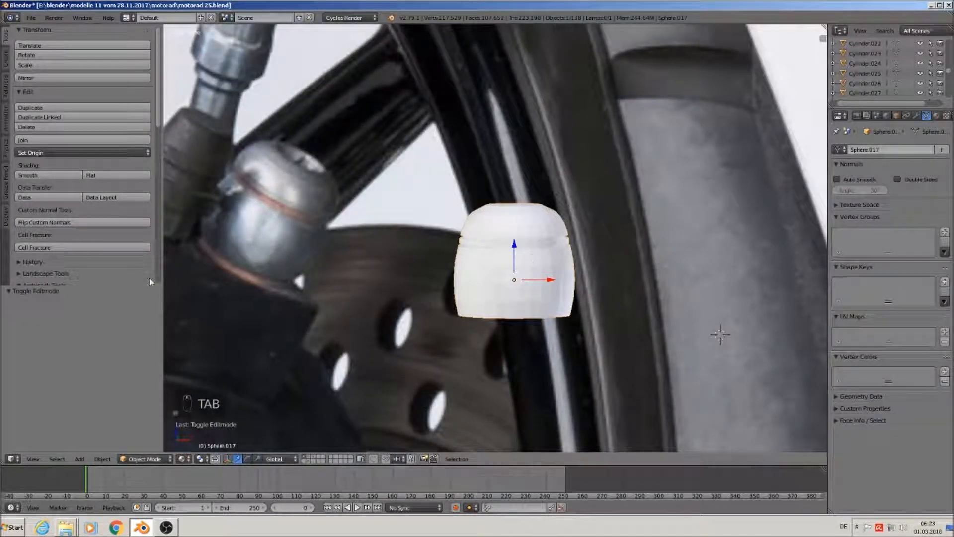
# Extrude the bottom edge loop inward to 0.935, raise it 0.004 on Z, and extrude another step
pyautogui.scroll(3, 511, 333)
pyautogui.press('Tab')
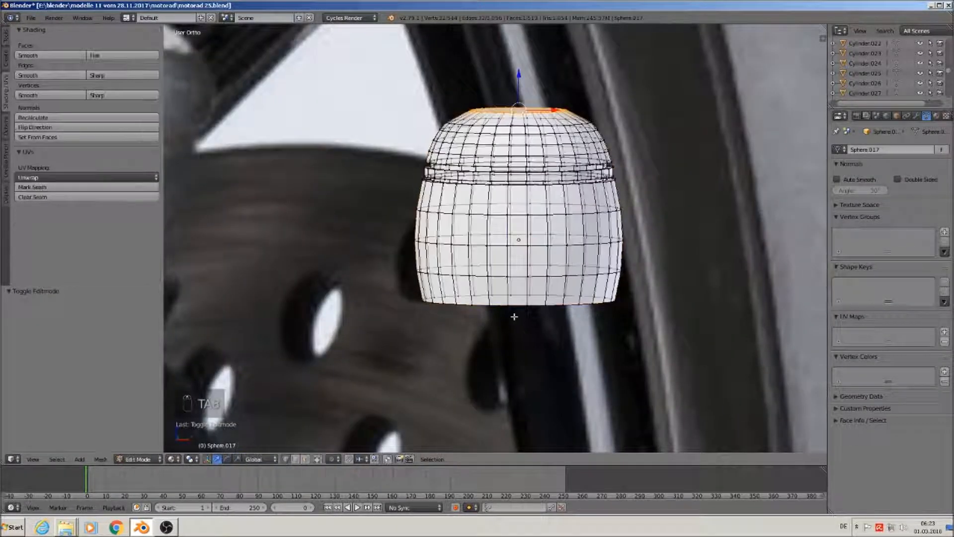
pyautogui.keyDown('alt'); pyautogui.rightClick(498, 310); pyautogui.keyUp('alt')
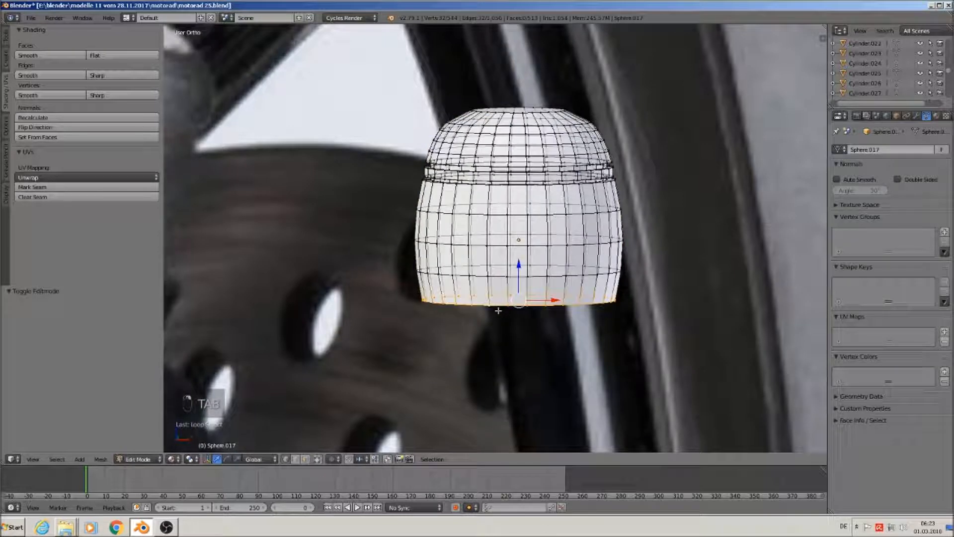
pyautogui.press('e')
pyautogui.press('s')
pyautogui.click(563, 352)
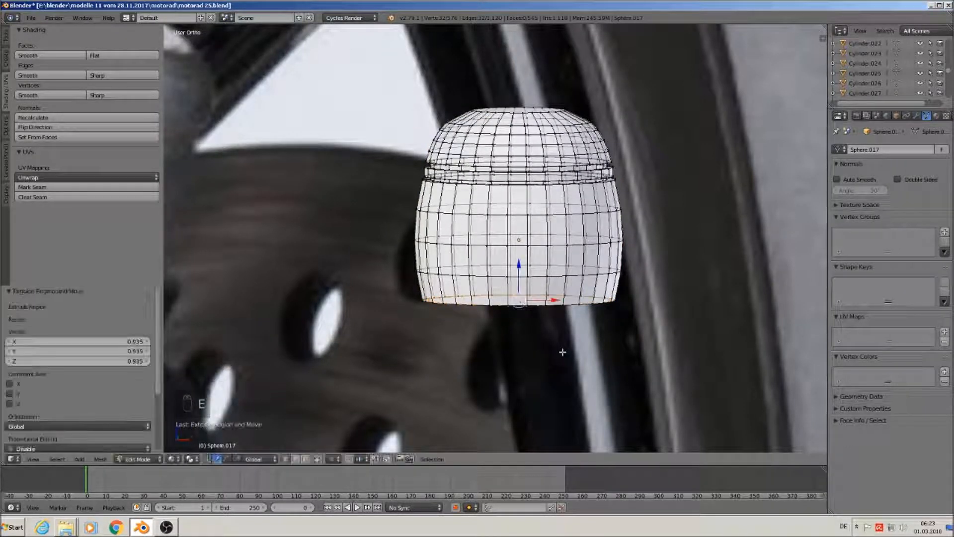
pyautogui.press('e')
pyautogui.rightClick(563, 352)
pyautogui.press('g')
pyautogui.press('z')
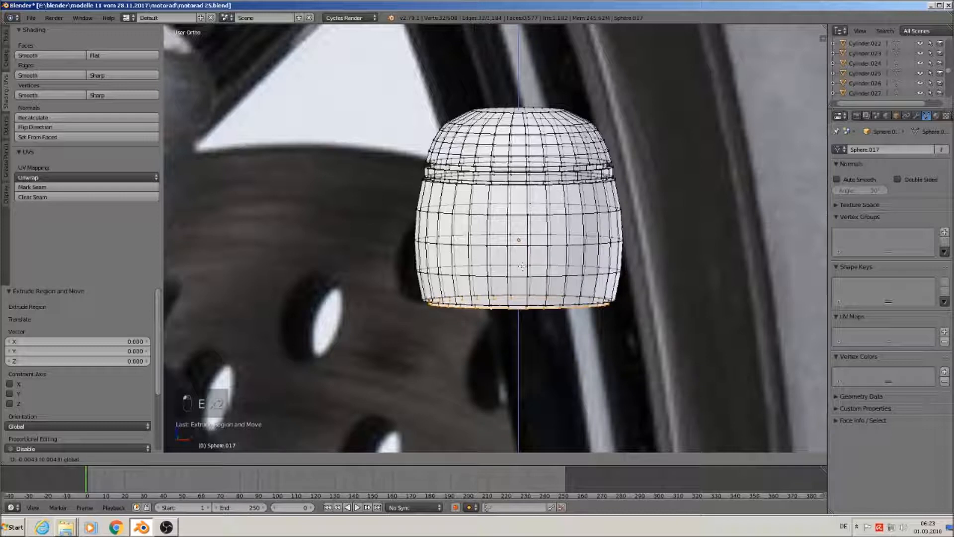
pyautogui.click(547, 341)
pyautogui.press('e')
pyautogui.press('s')
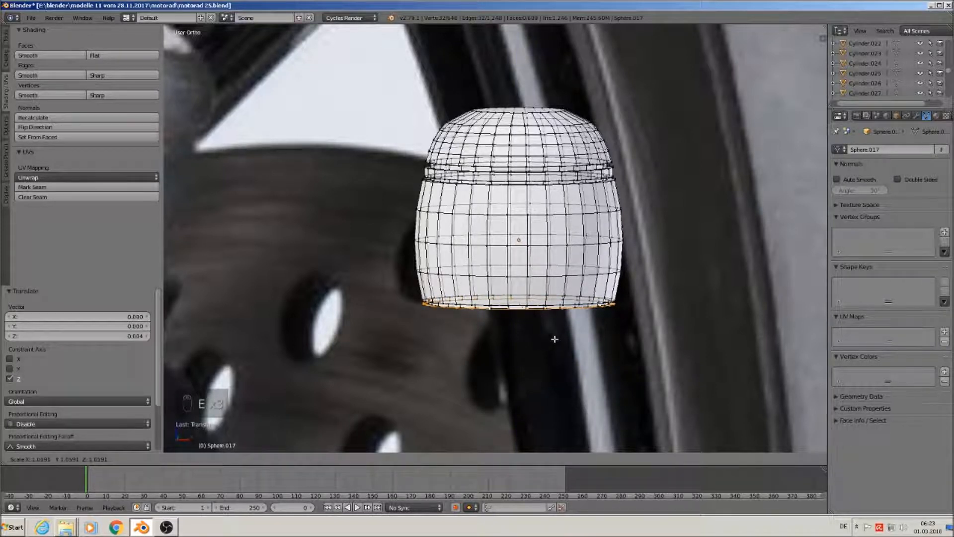
pyautogui.click(554, 339)
# Continue the base steps: shift 0.006 on Z, shrink to 0.887, then shift 0.004 on Z
pyautogui.press('e')
pyautogui.rightClick(554, 339)
pyautogui.press('g')
pyautogui.press('z')
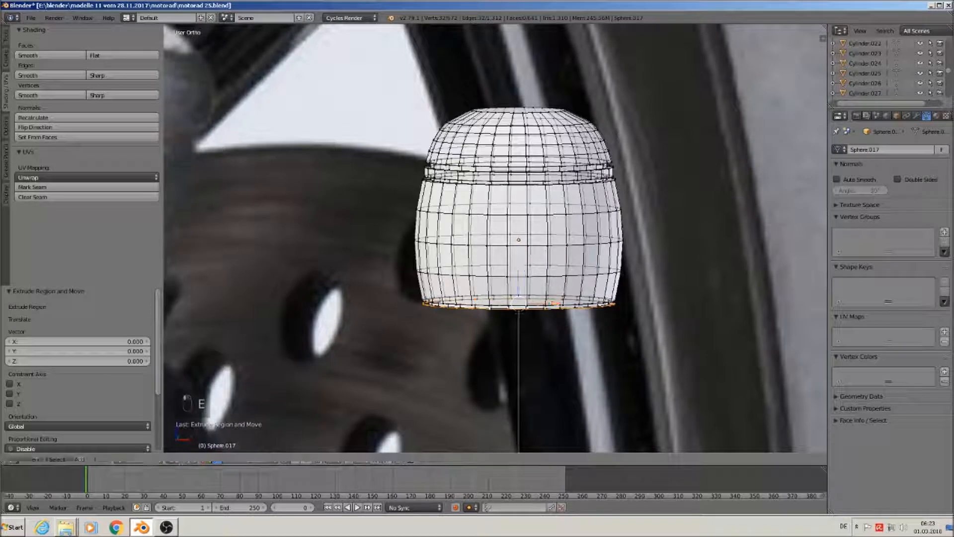
pyautogui.click(548, 343)
pyautogui.press('e')
pyautogui.press('s')
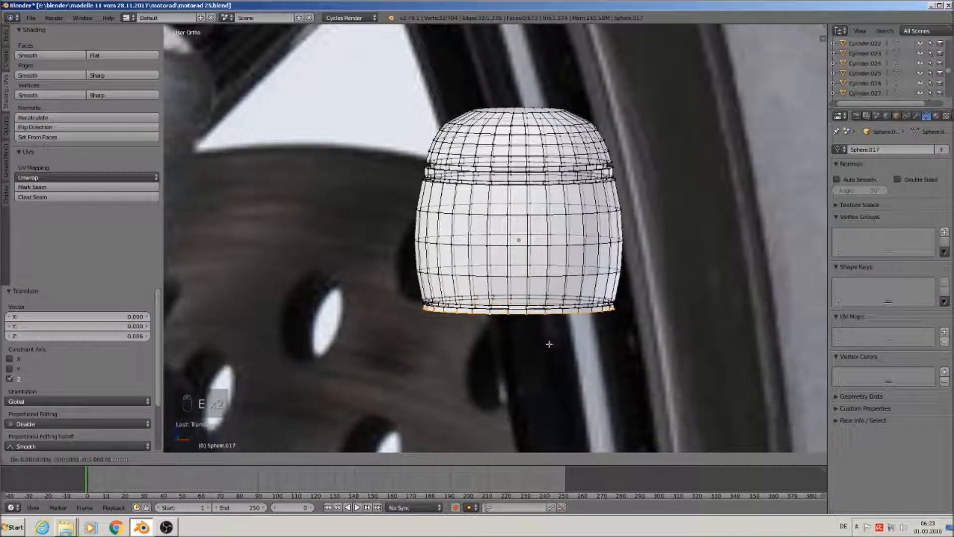
pyautogui.click(545, 339)
pyautogui.press('e')
pyautogui.rightClick(543, 333)
pyautogui.press('g')
pyautogui.press('z')
pyautogui.click(530, 285)
# Back in Object Mode, move the fitting right along X beside the tyre
pyautogui.press('Tab')
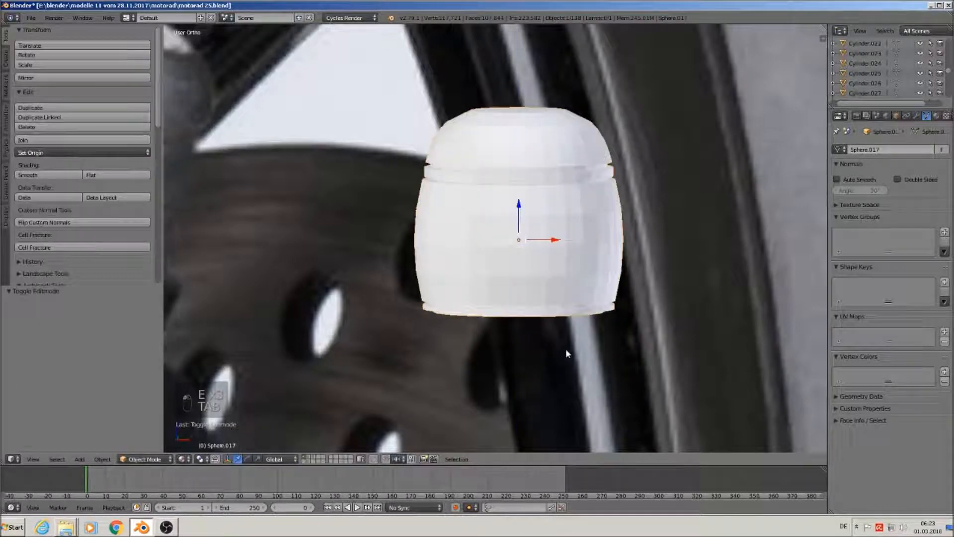
pyautogui.scroll(-3, 566, 348)
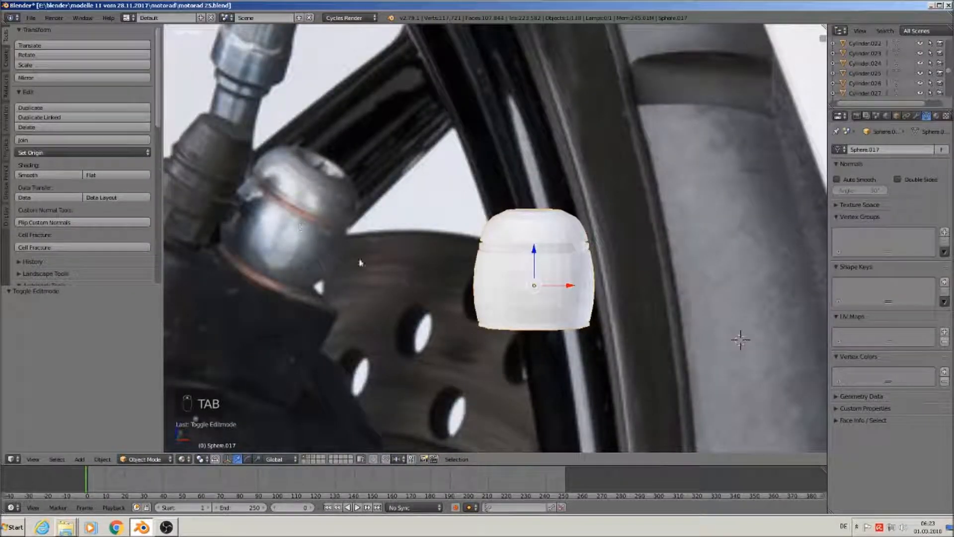
pyautogui.scroll(-3, 470, 312)
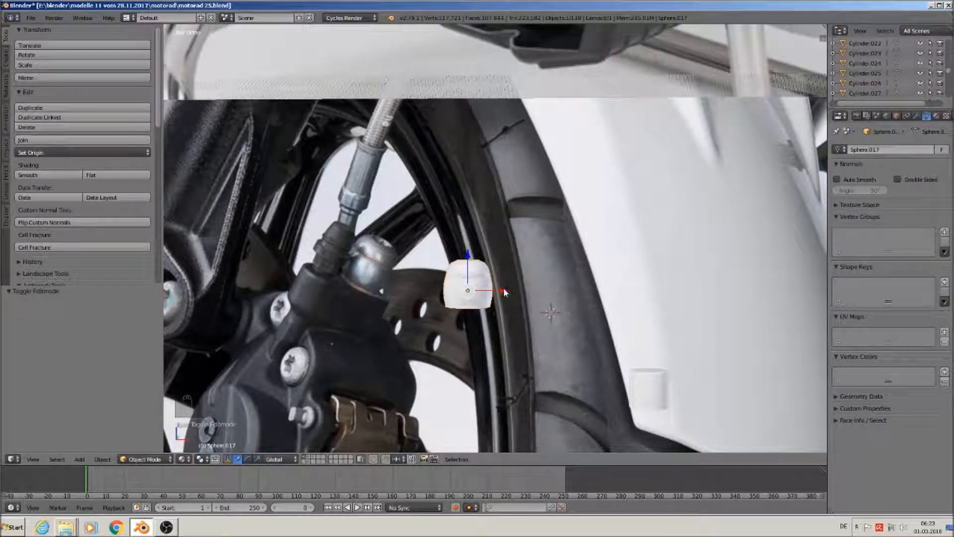
pyautogui.moveTo(504, 292); pyautogui.dragTo(574, 292)
# Apply Shade Smooth to the fitting
pyautogui.click(53, 179)
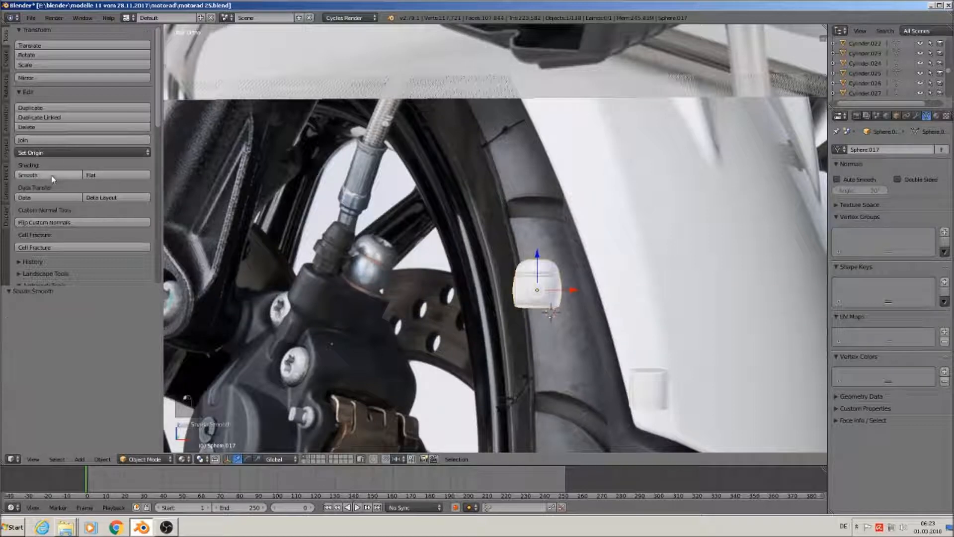
pyautogui.scroll(6, 536, 293)
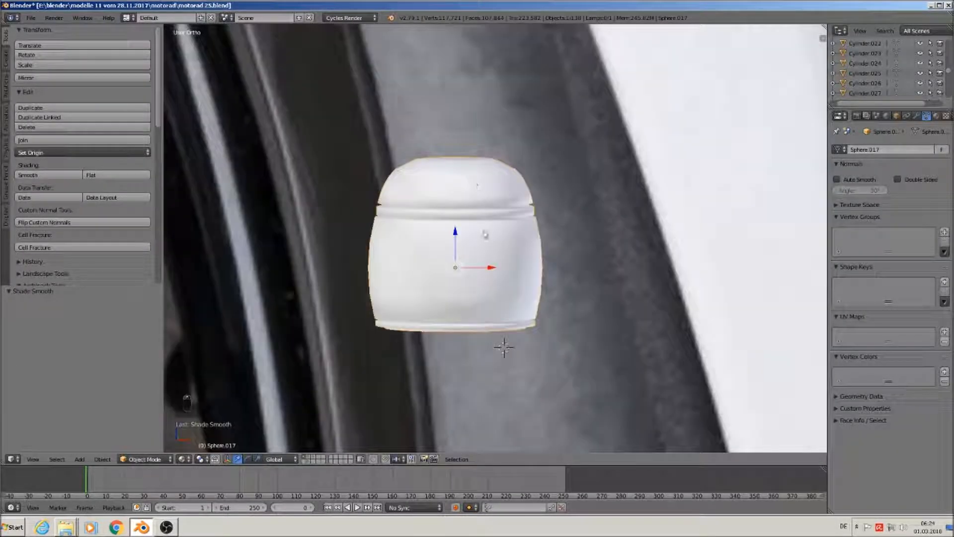
pyautogui.scroll(4, 485, 233)
# In Edit Mode on the front edges only, loop cut two edge loops into the cap's ring band
pyautogui.press('Tab')
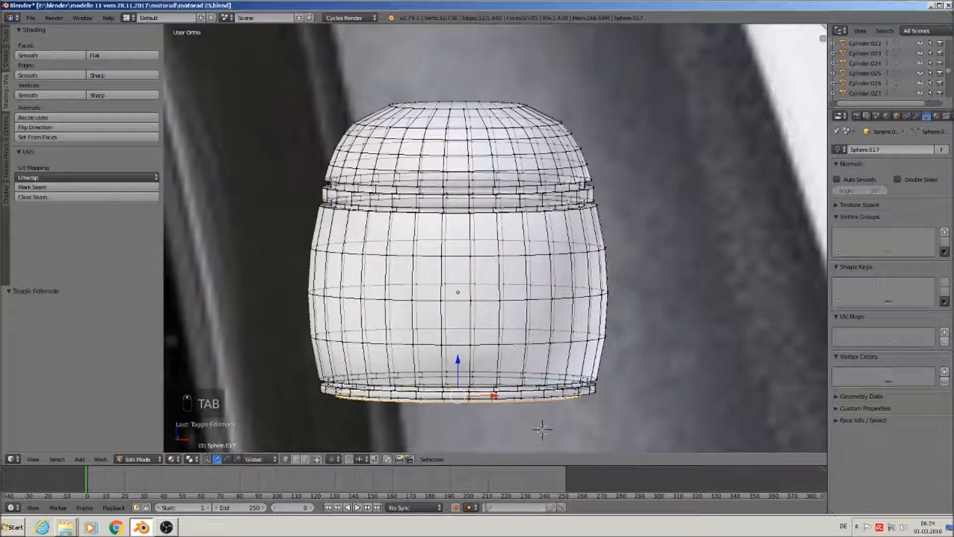
pyautogui.click(317, 459)
pyautogui.scroll(2, 515, 406)
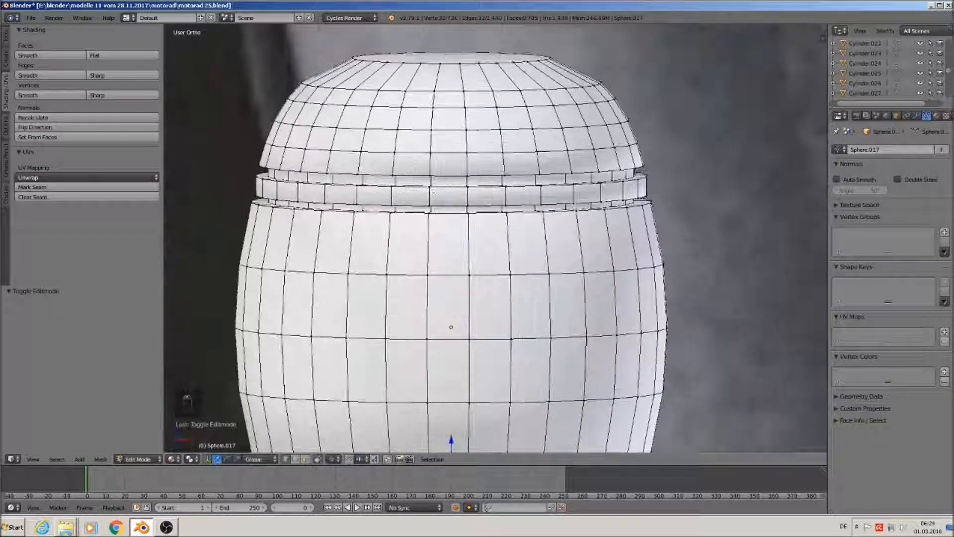
pyautogui.hotkey('ctrl', 'r')
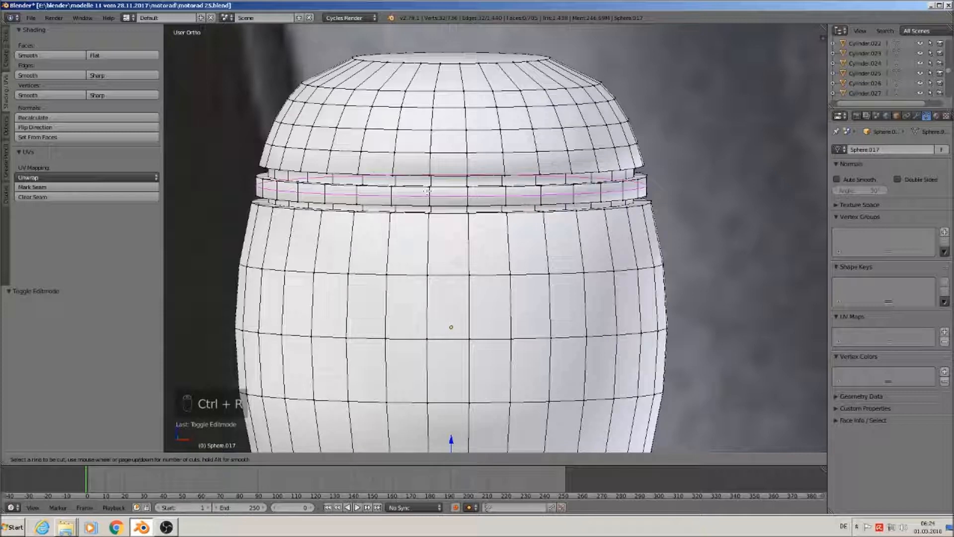
pyautogui.click(430, 186)
pyautogui.click(431, 185)
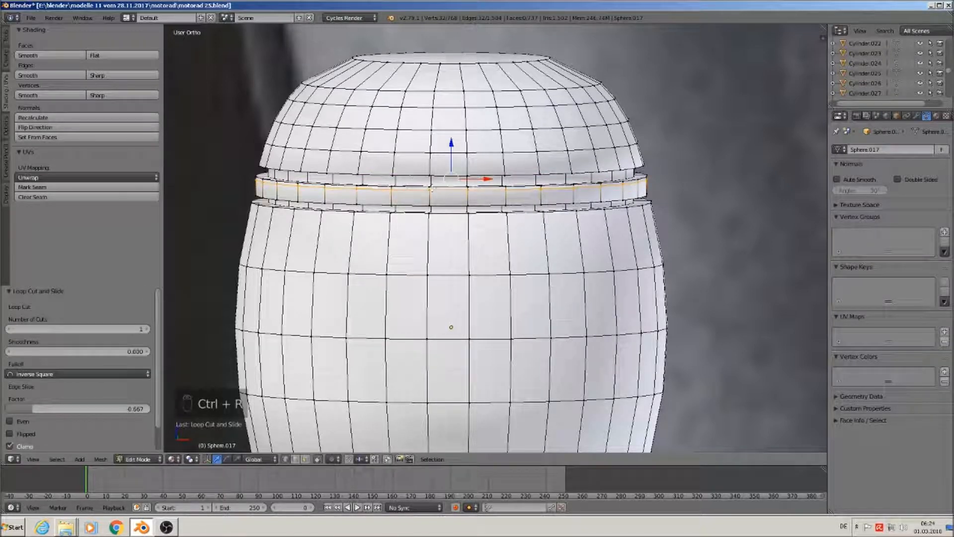
pyautogui.hotkey('ctrl', 'r')
pyautogui.click(428, 202)
pyautogui.click(429, 205)
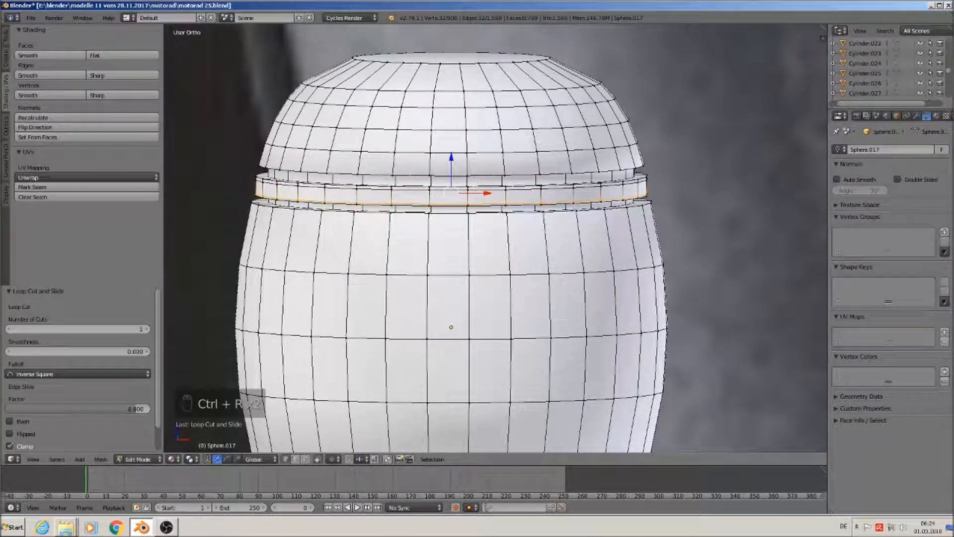
pyautogui.scroll(2, 428, 205)
# Add an edge loop on the dome and two more on the band, one at 0.750
pyautogui.hotkey('ctrl', 'r')
pyautogui.click(428, 166)
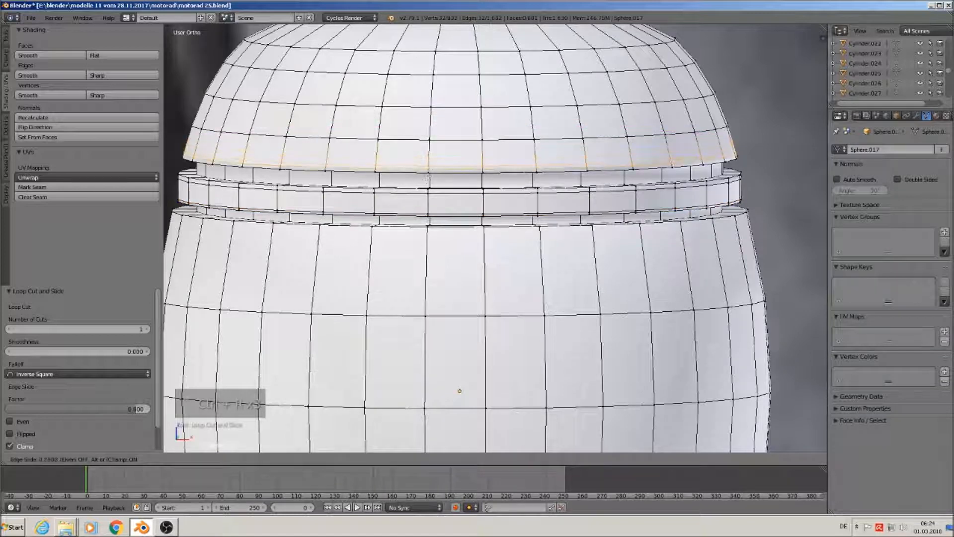
pyautogui.click(427, 166)
pyautogui.scroll(2, 427, 171)
pyautogui.hotkey('ctrl', 'r')
pyautogui.click(428, 179)
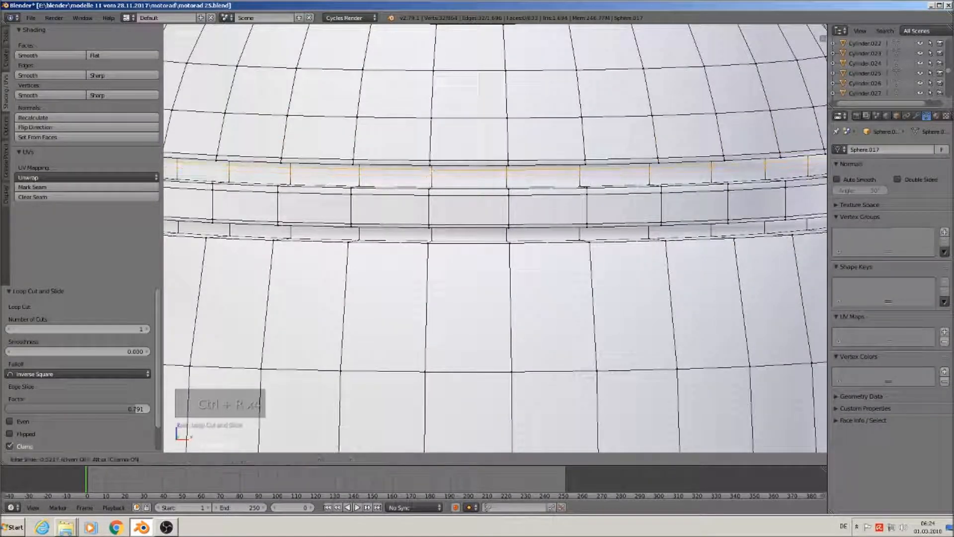
pyautogui.click(430, 169)
pyautogui.hotkey('ctrl', 'r')
pyautogui.click(432, 179)
pyautogui.click(435, 188)
# Add loops on the lower band, sliding the last one up to the band's top
pyautogui.hotkey('ctrl', 'r')
pyautogui.click(434, 234)
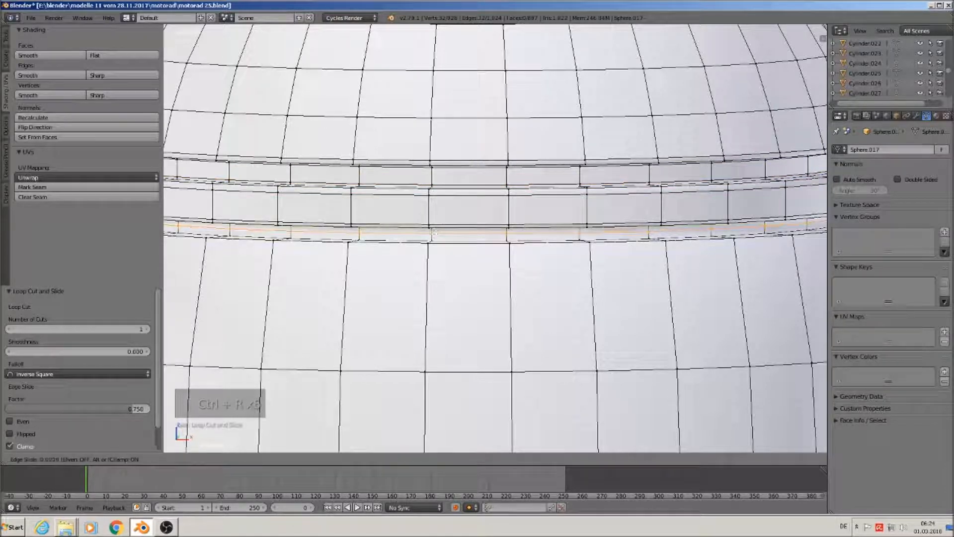
pyautogui.click(434, 229)
pyautogui.hotkey('ctrl', 'r')
pyautogui.click(434, 236)
pyautogui.click(434, 236)
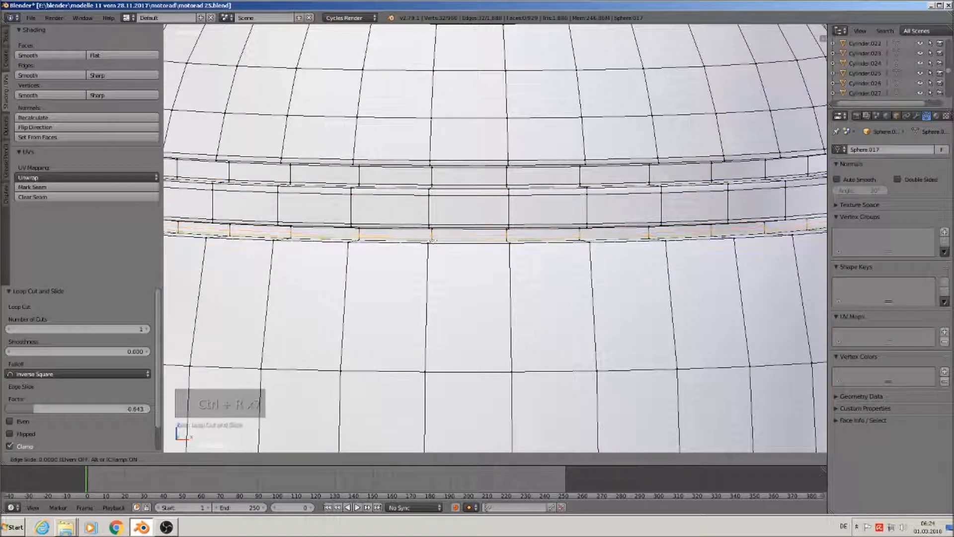
pyautogui.hotkey('ctrl', 'r')
pyautogui.click(423, 258)
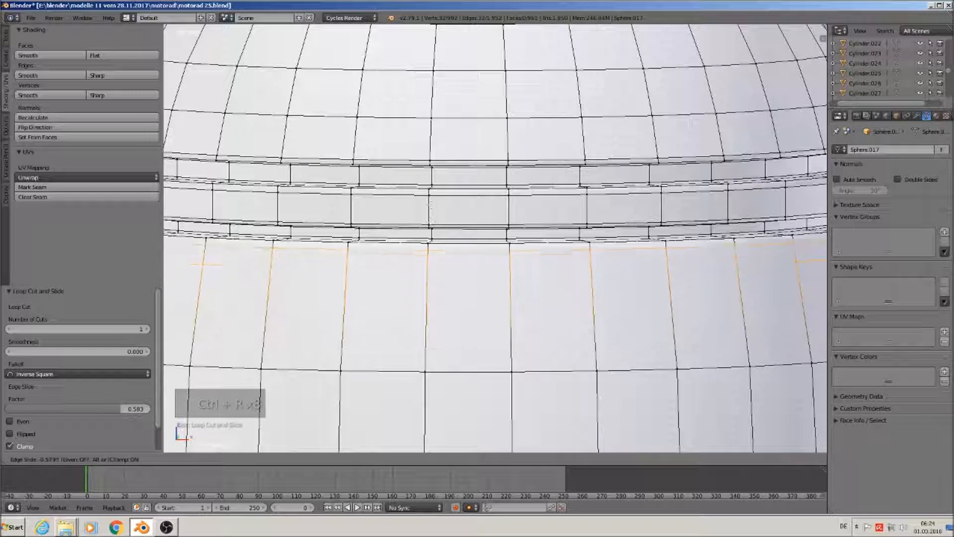
pyautogui.click(438, 280)
# Inspect the smooth-shaded cap in Object Mode with a slight orbit, then resume mesh editing
pyautogui.scroll(-6, 437, 283)
pyautogui.press('Tab')
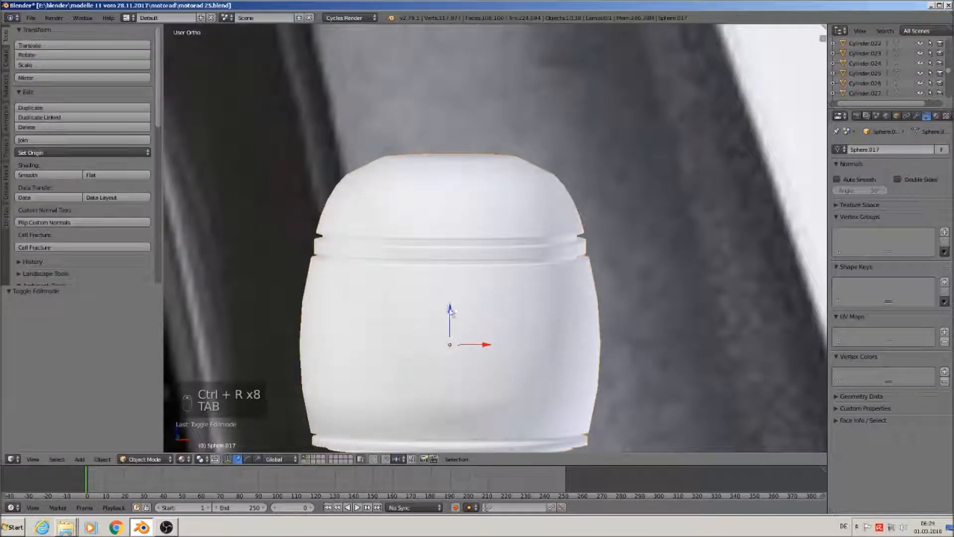
pyautogui.moveTo(437, 283)
pyautogui.mouseDown(button='middle')
pyautogui.moveTo(514, 356)
pyautogui.moveTo(605, 247)
pyautogui.mouseUp(button='middle')
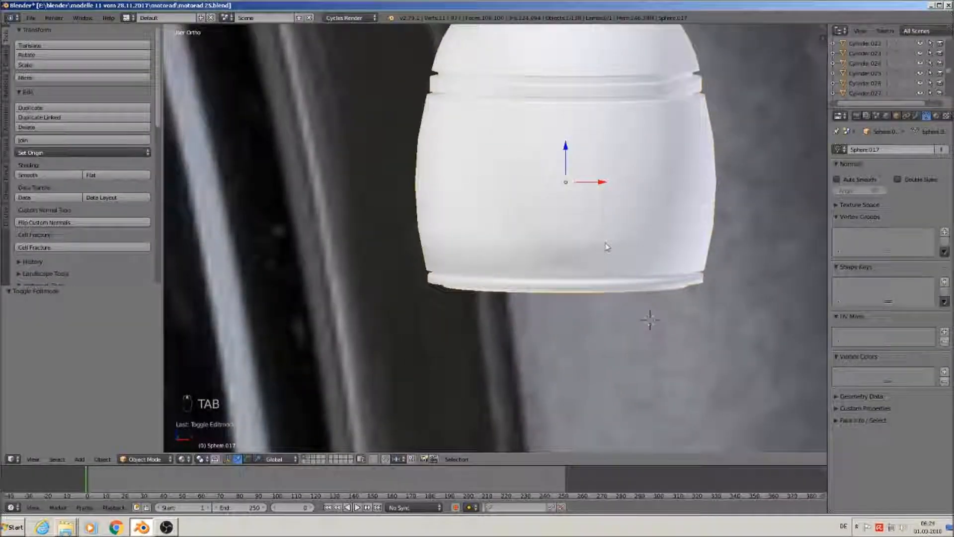
pyautogui.scroll(5, 603, 283)
pyautogui.press('Tab')
pyautogui.scroll(2, 540, 331)
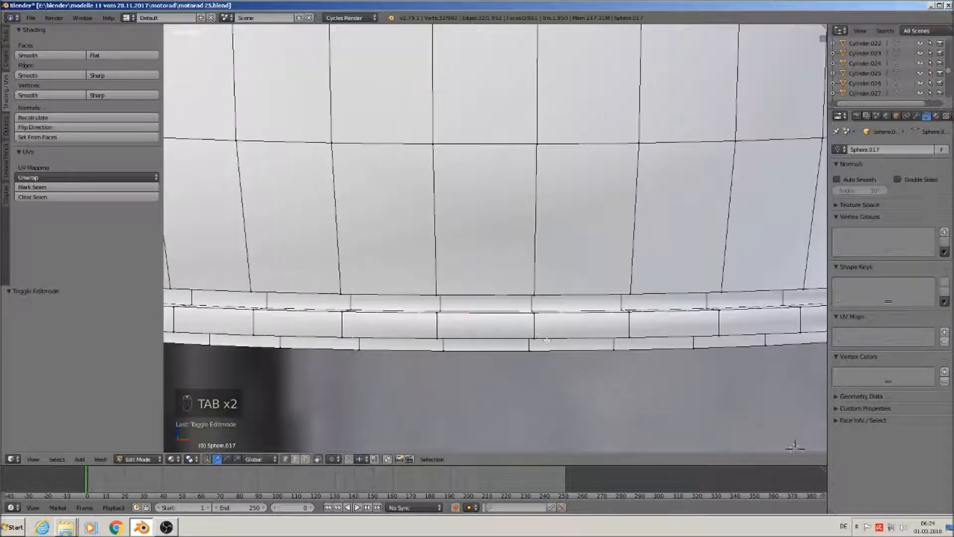
# Cut five edge loops into the cap's lower band
pyautogui.hotkey('ctrl', 'r')
pyautogui.click(532, 307)
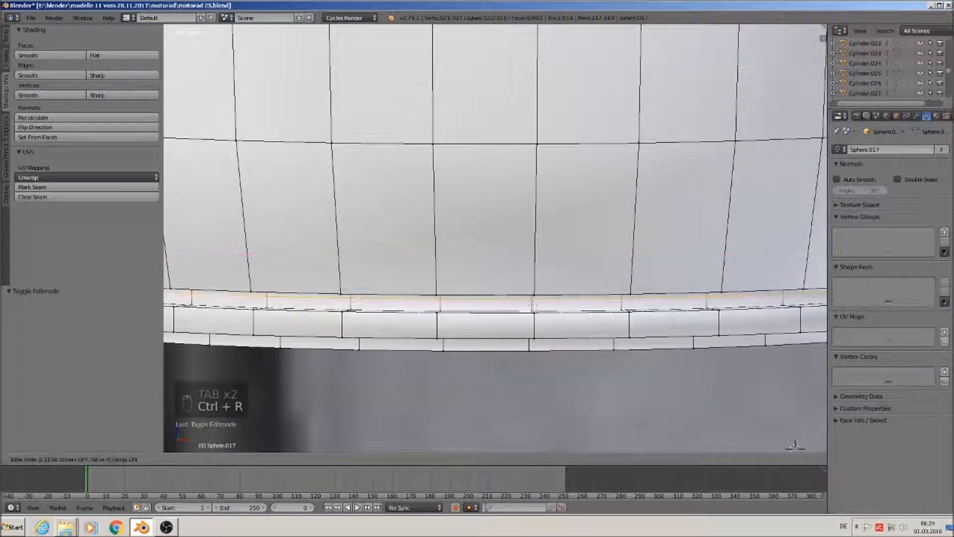
pyautogui.click(532, 304)
pyautogui.hotkey('ctrl', 'r')
pyautogui.click(532, 307)
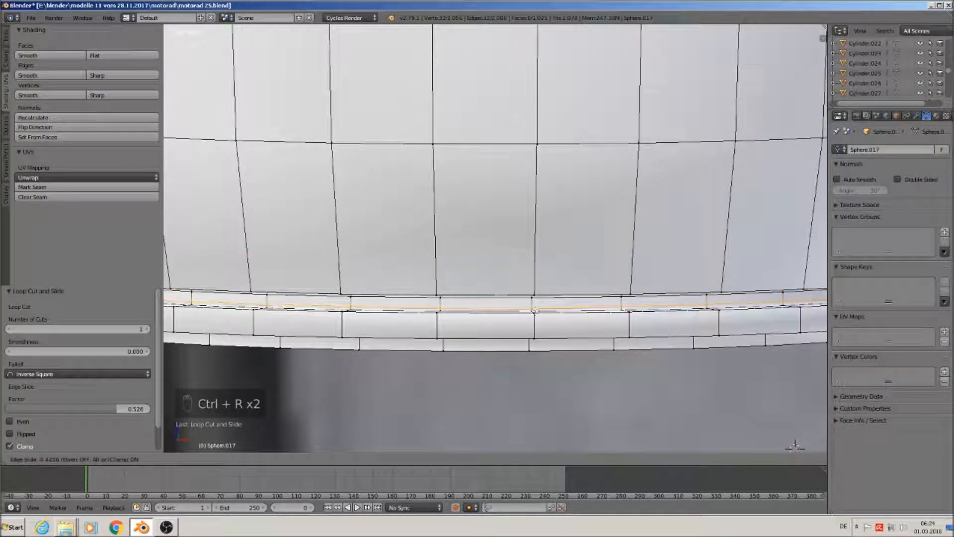
pyautogui.click(534, 311)
pyautogui.hotkey('ctrl', 'r')
pyautogui.click(540, 326)
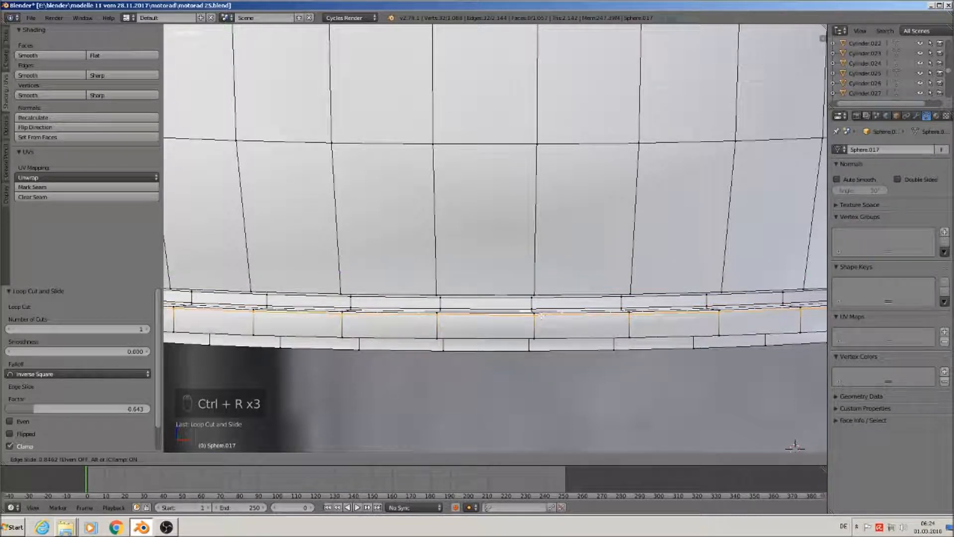
pyautogui.click(538, 330)
pyautogui.hotkey('ctrl', 'r')
pyautogui.click(538, 330)
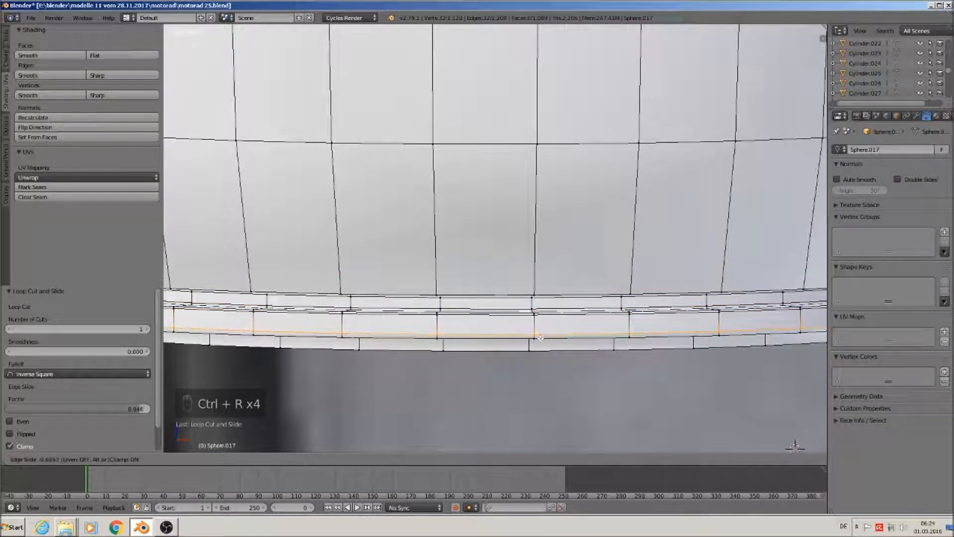
pyautogui.click(541, 340)
pyautogui.hotkey('ctrl', 'r')
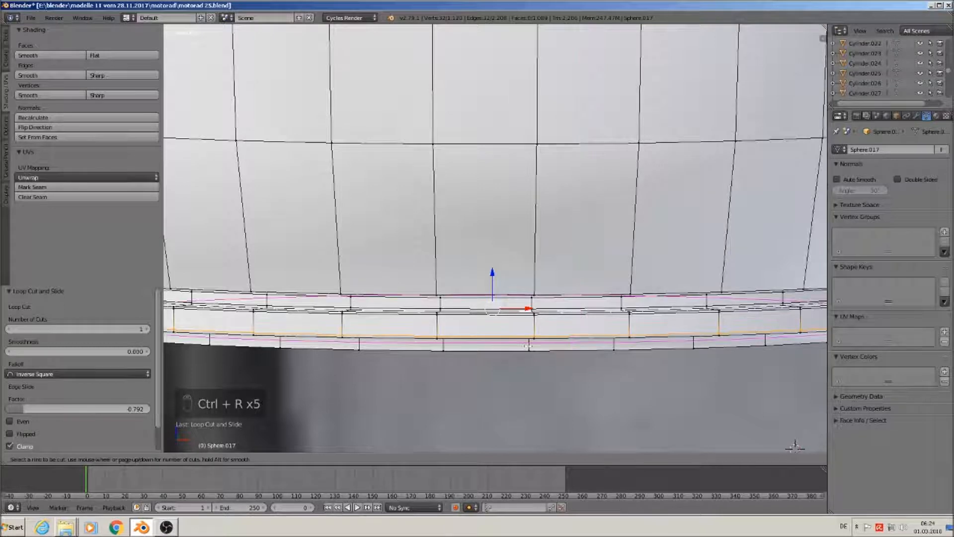
pyautogui.click(530, 342)
pyautogui.click(528, 342)
# Add one more edge loop near the cap's bottom
pyautogui.press('Tab')
pyautogui.scroll(-6, 525, 348)
pyautogui.scroll(-3, 544, 283)
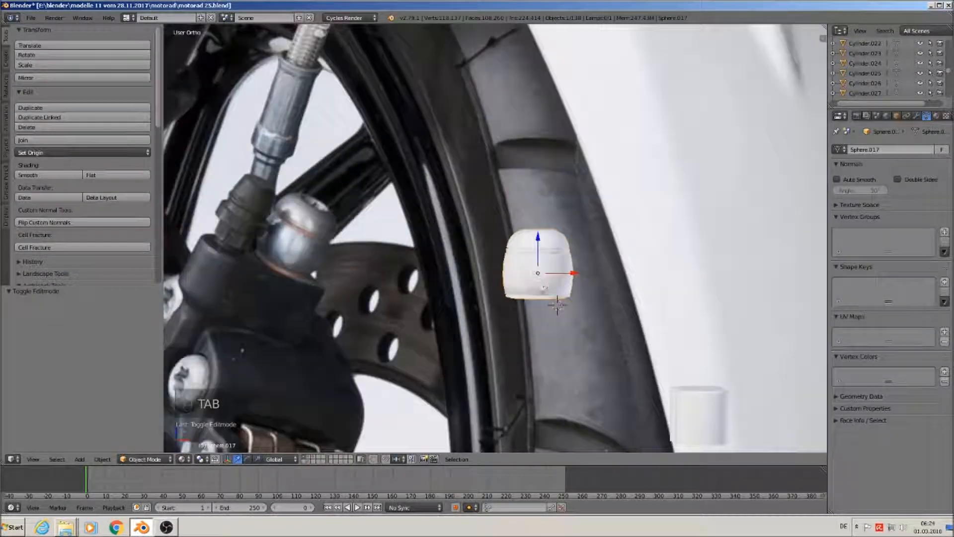
pyautogui.scroll(5, 542, 309)
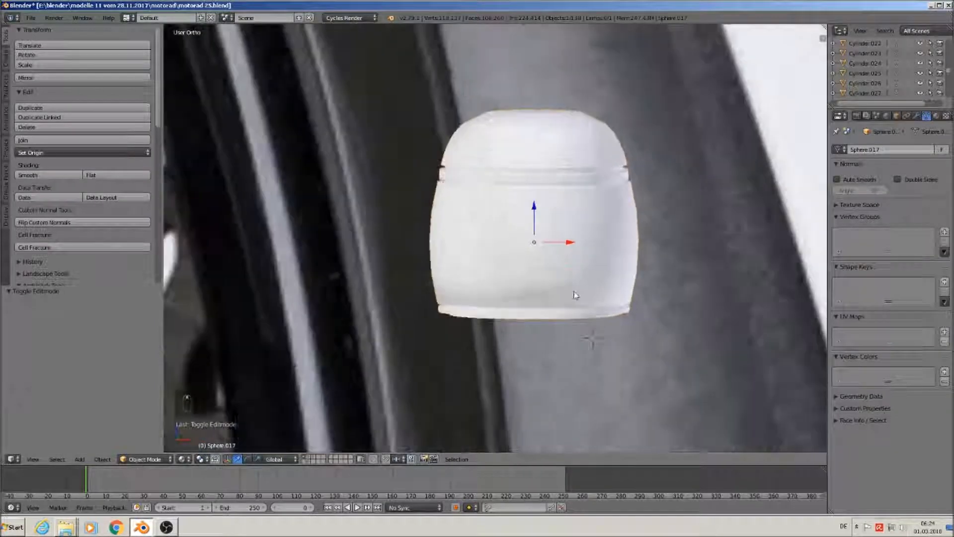
pyautogui.press('Tab')
pyautogui.scroll(3, 570, 298)
pyautogui.hotkey('ctrl', 'r')
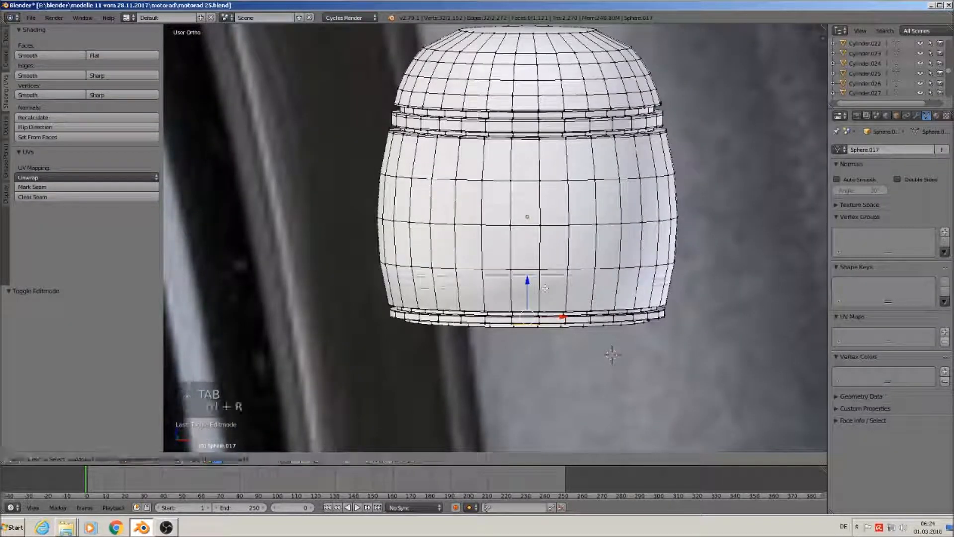
pyautogui.click(548, 304)
pyautogui.click(548, 306)
# Move the cap 0.429 along X so it sits against the tyre's outer edge
pyautogui.press('Tab')
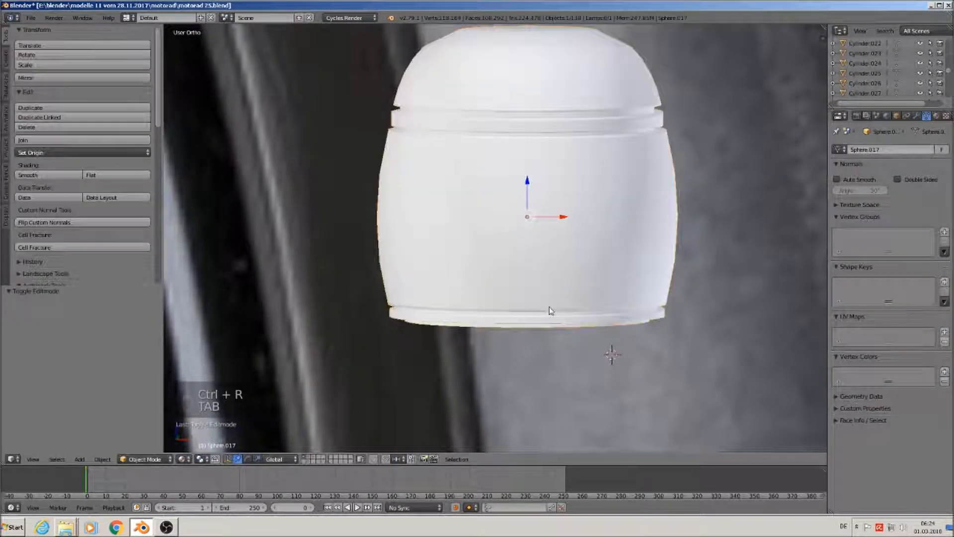
pyautogui.scroll(-6, 549, 306)
pyautogui.scroll(2, 560, 315)
pyautogui.moveTo(611, 288); pyautogui.dragTo(692, 287)
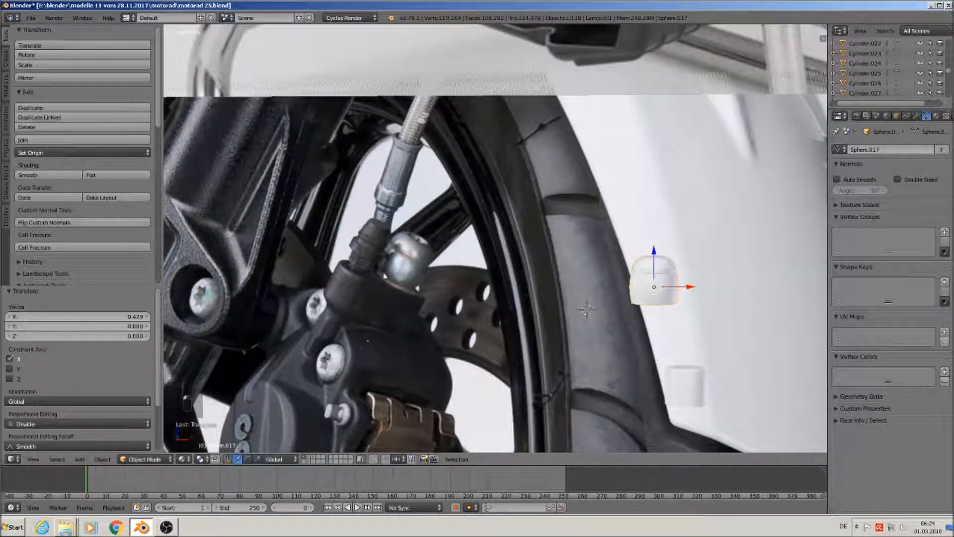
pyautogui.hotkey('shift', 'd')
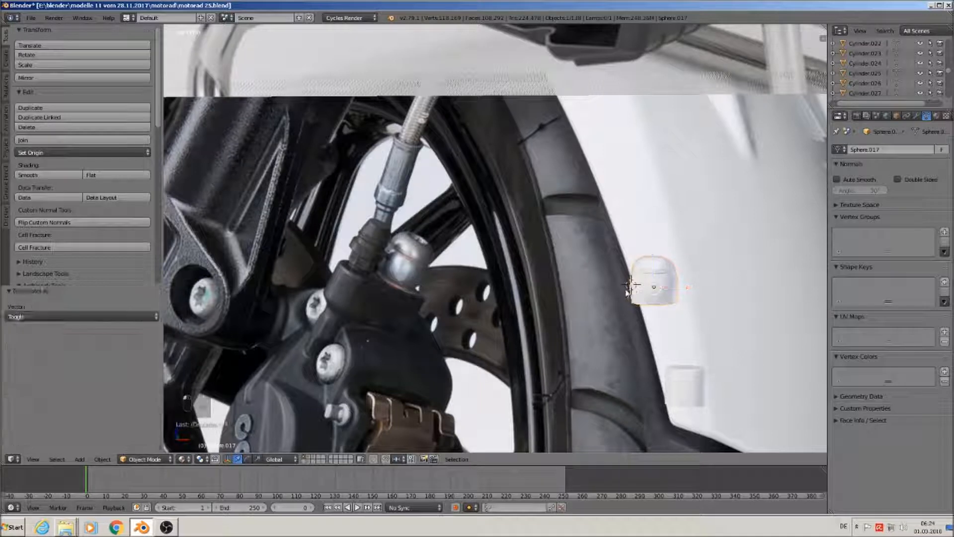
pyautogui.click(80, 459)
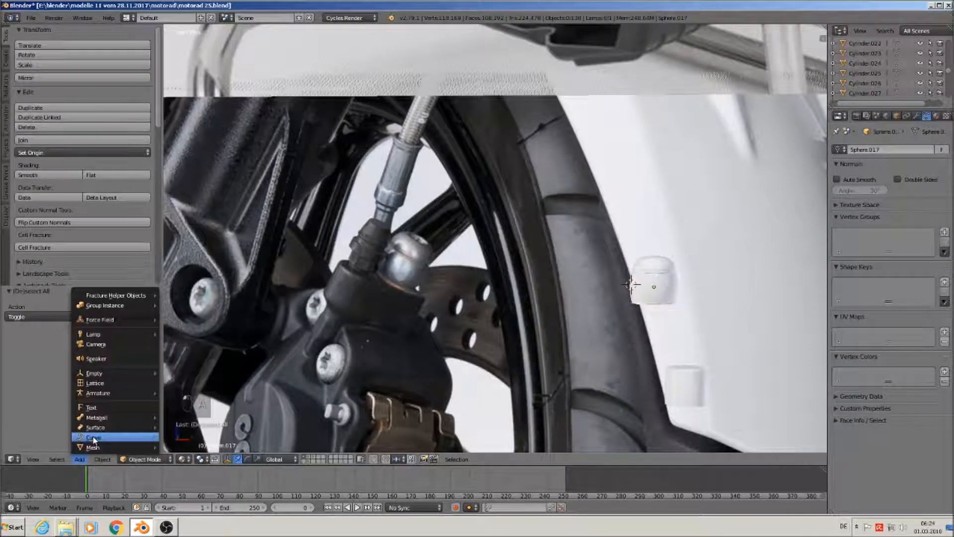
# Add a Bezier curve, rotate it 90° on X, scale it to 0.213 and move it left
pyautogui.moveTo(114, 437)
pyautogui.click(185, 274)
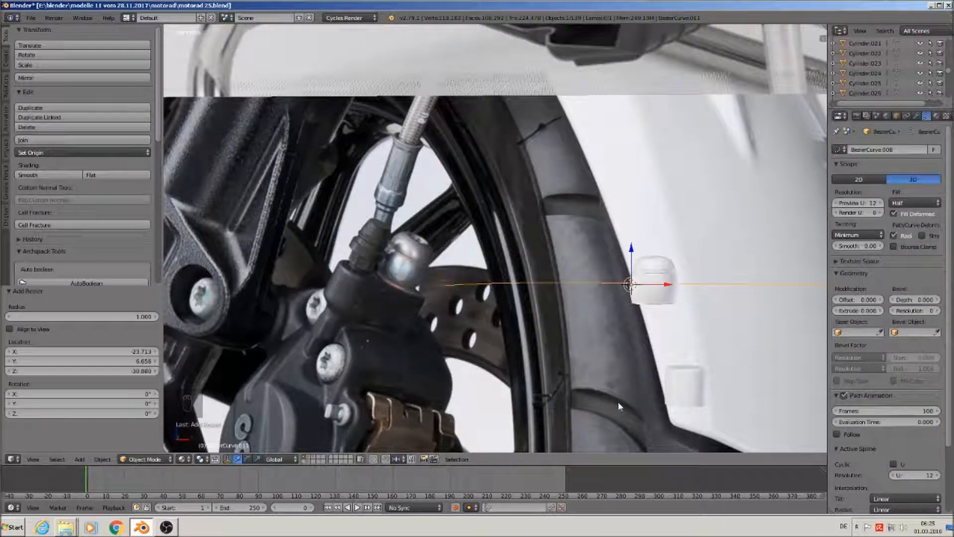
pyautogui.press('r')
pyautogui.press('x')
pyautogui.press('9')
pyautogui.press('0')
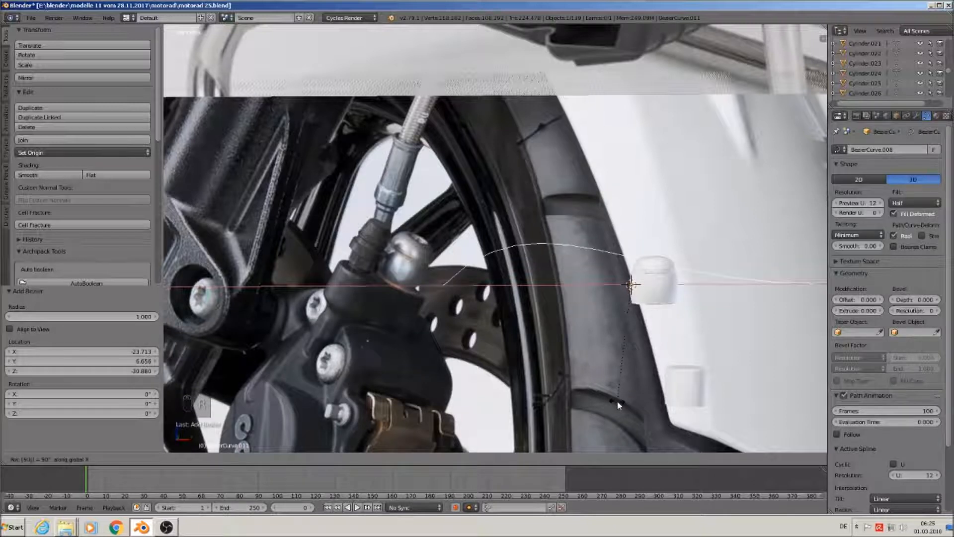
pyautogui.press('Return')
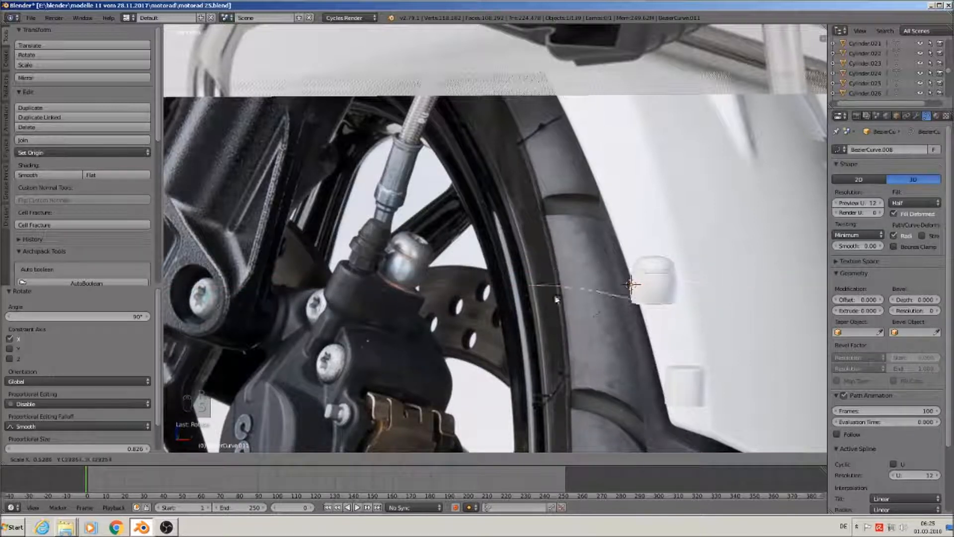
pyautogui.click(609, 309)
pyautogui.press('g')
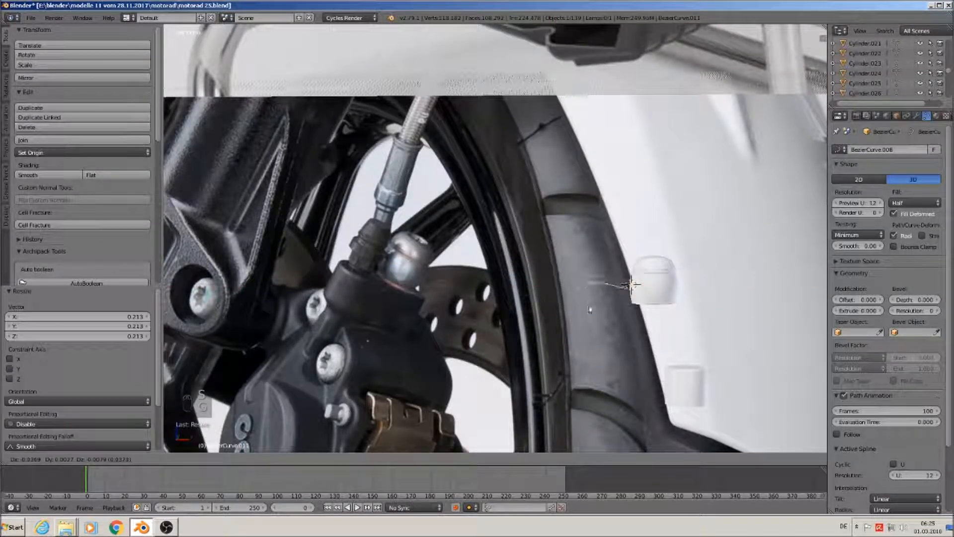
pyautogui.click(571, 303)
# Move the curve's end point up and right, then nudge it slightly along X
pyautogui.press('Tab')
pyautogui.scroll(1, 571, 298)
pyautogui.rightClick(556, 291)
pyautogui.press('g')
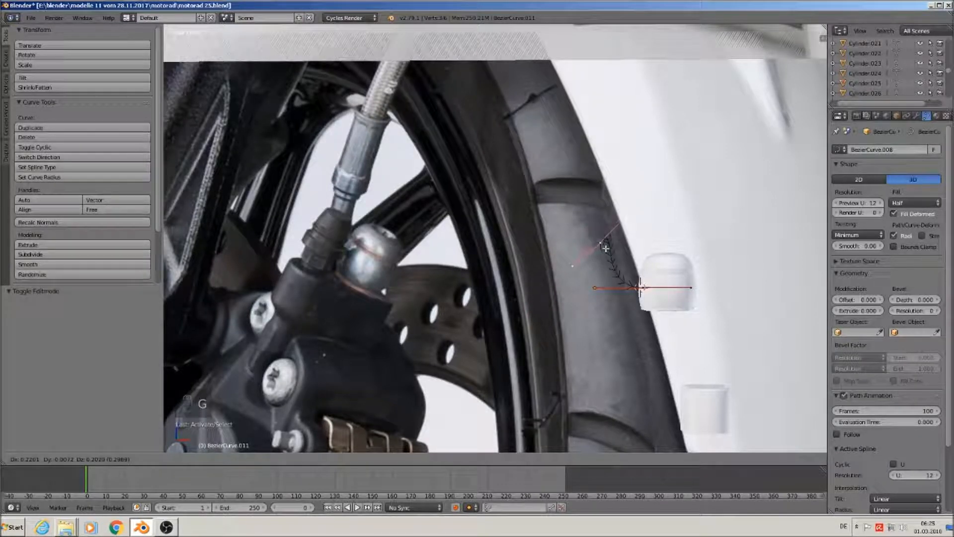
pyautogui.click(621, 220)
pyautogui.press('g')
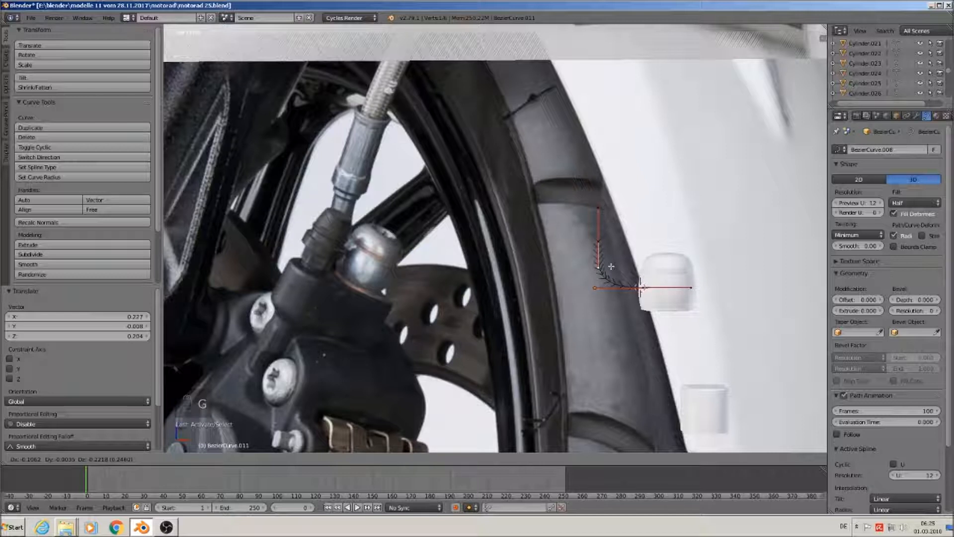
pyautogui.click(611, 260)
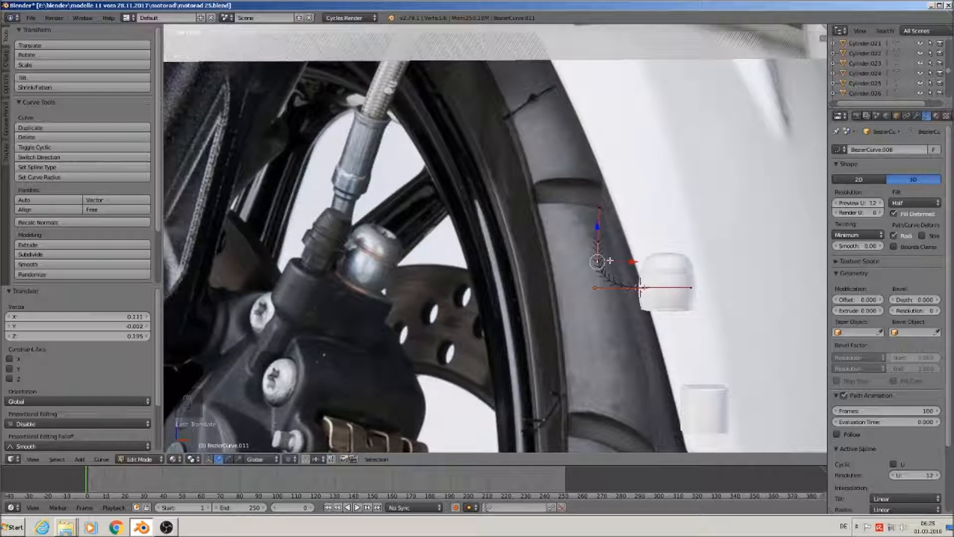
pyautogui.press('g')
pyautogui.press('x')
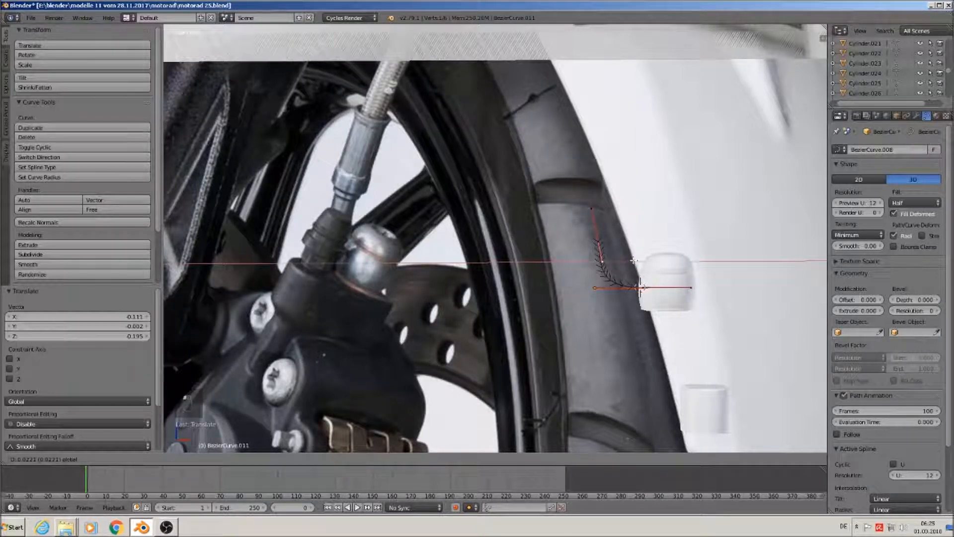
pyautogui.click(630, 261)
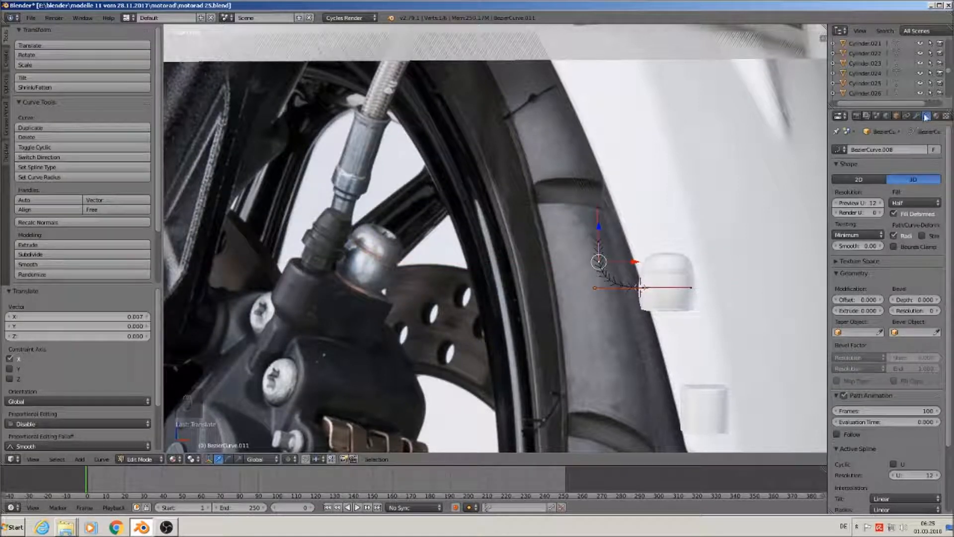
# Give the curve Full fill, bevel depth 0.226 and bevel resolution 3 to make a tube
pyautogui.click(914, 203)
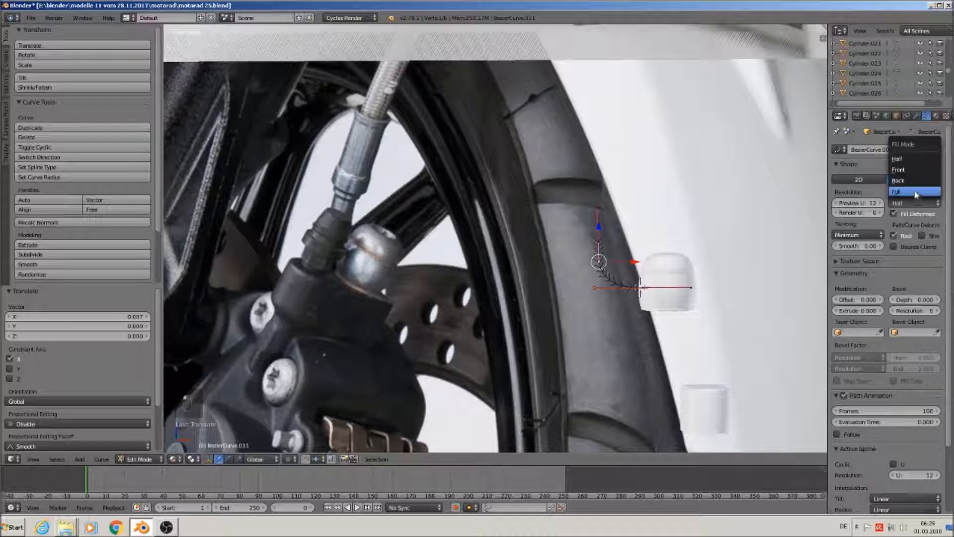
pyautogui.click(916, 192)
pyautogui.moveTo(914, 299); pyautogui.dragTo(941, 300)
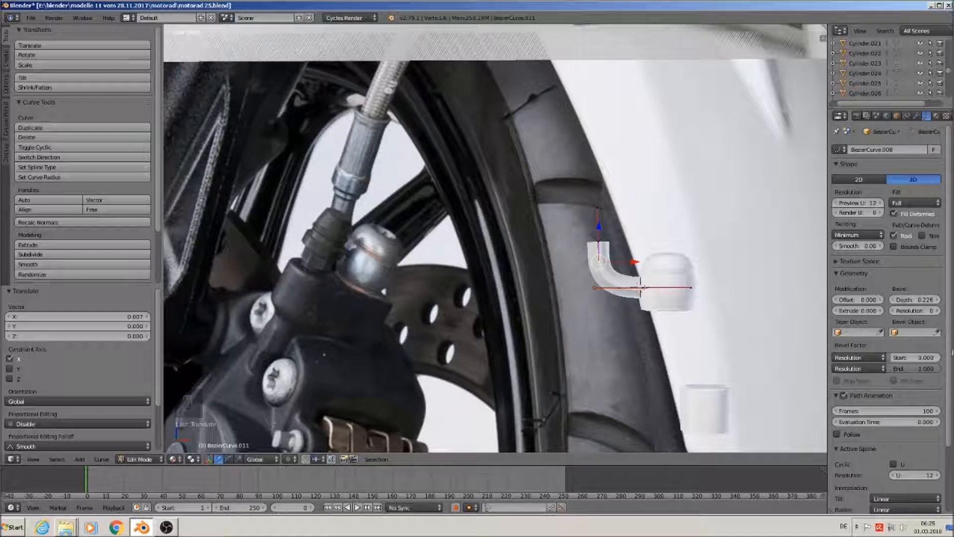
pyautogui.click(937, 311)
pyautogui.click(938, 311)
pyautogui.click(939, 311)
# Extrude the tube's top end point upward along Z
pyautogui.rightClick(602, 240)
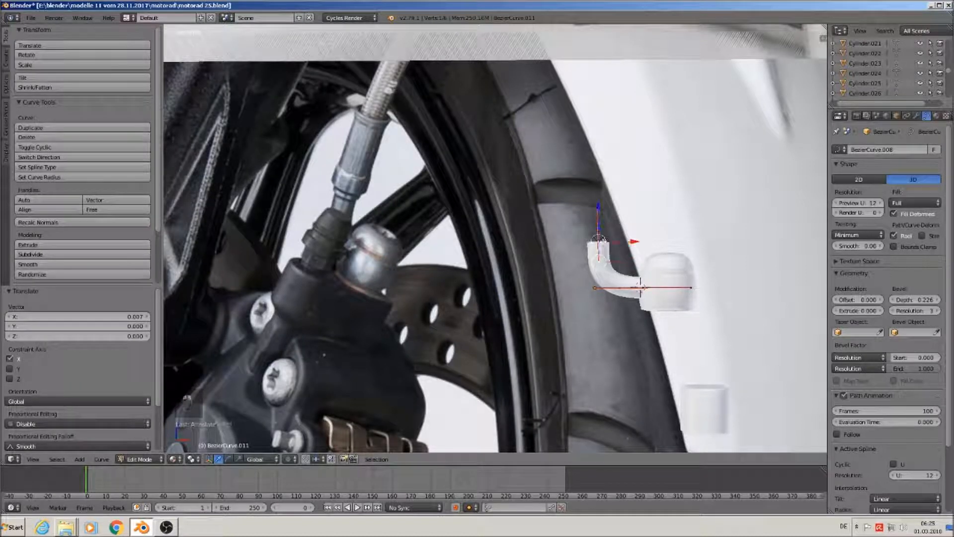
pyautogui.press('e')
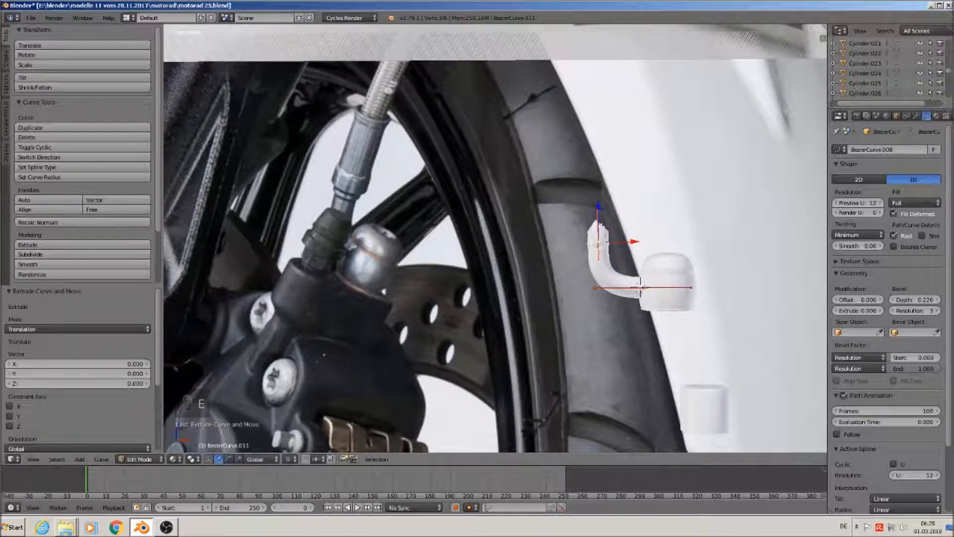
pyautogui.moveTo(599, 210); pyautogui.dragTo(602, 169)
pyautogui.scroll(4, 598, 199)
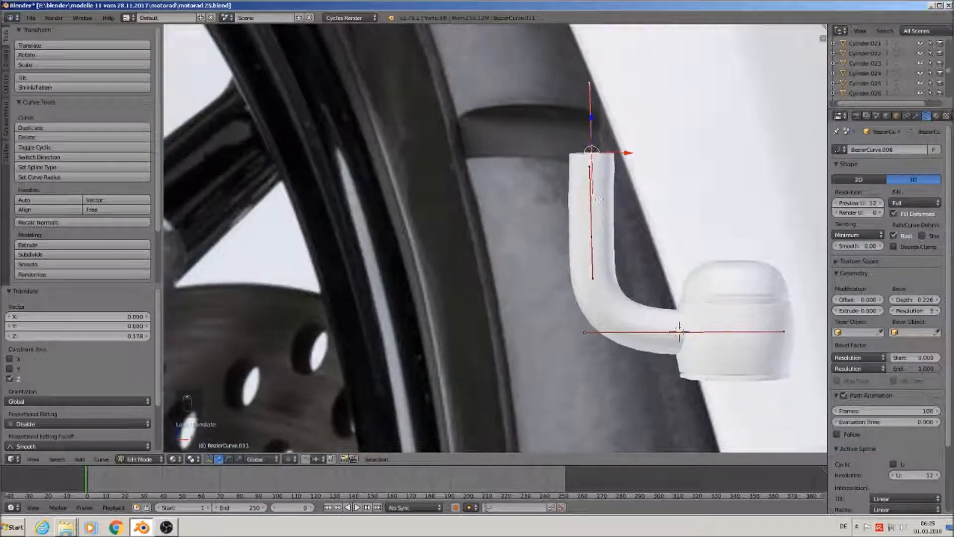
# Line up the pipe's upper curve points and handle by nudging them along X
pyautogui.rightClick(593, 194)
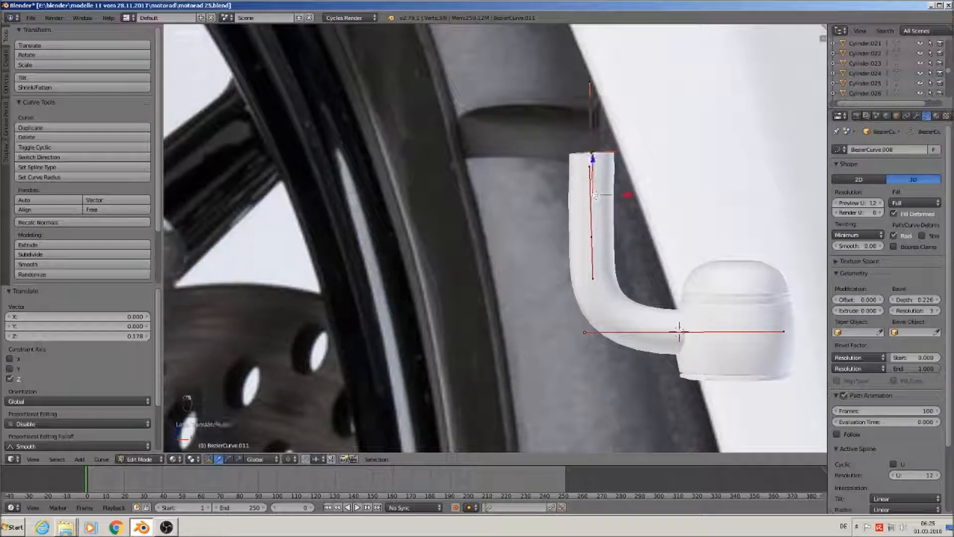
pyautogui.rightClick(586, 167)
pyautogui.moveTo(624, 166); pyautogui.dragTo(628, 165)
pyautogui.rightClick(592, 145)
pyautogui.rightClick(592, 193)
pyautogui.moveTo(619, 195); pyautogui.dragTo(620, 196)
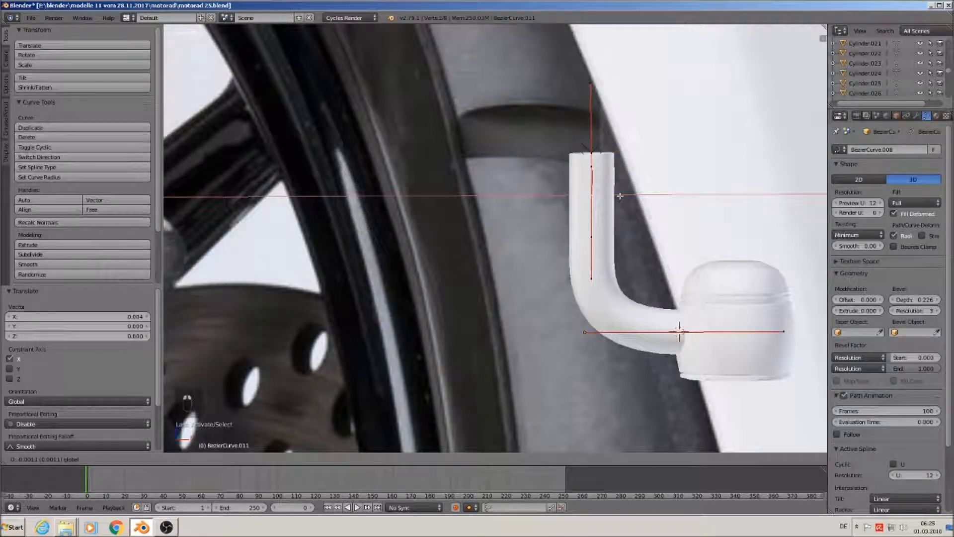
pyautogui.moveTo(618, 194); pyautogui.dragTo(619, 195)
pyautogui.scroll(-6, 631, 239)
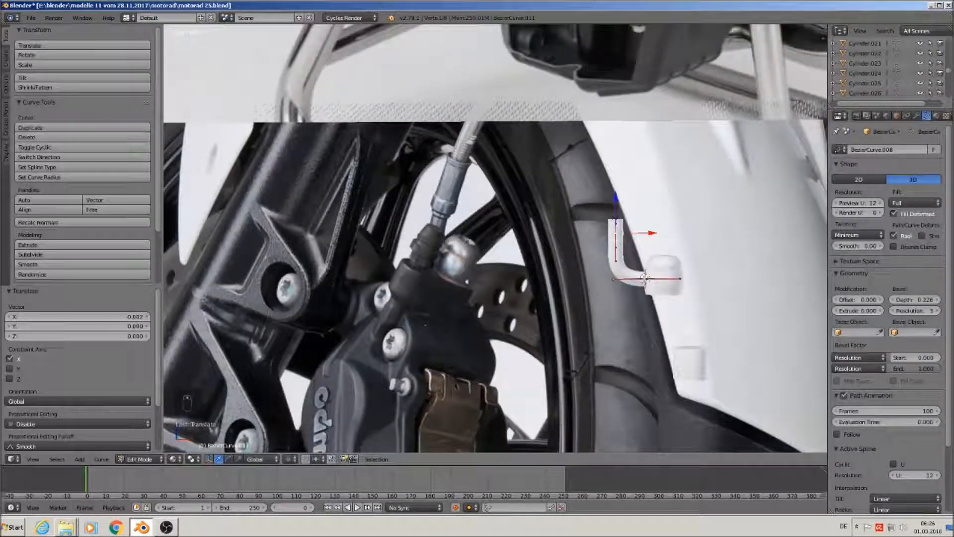
# Shift the whole pipe 0.019 along X beside the cap
pyautogui.press('Tab')
pyautogui.moveTo(665, 308); pyautogui.dragTo(695, 350, button='middle')
pyautogui.scroll(3, 494, 238)
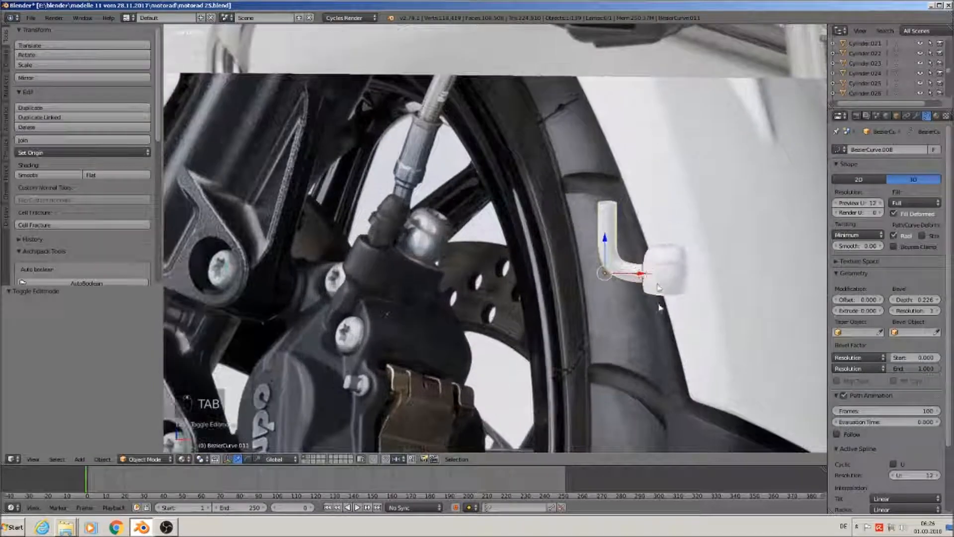
pyautogui.scroll(2, 494, 238)
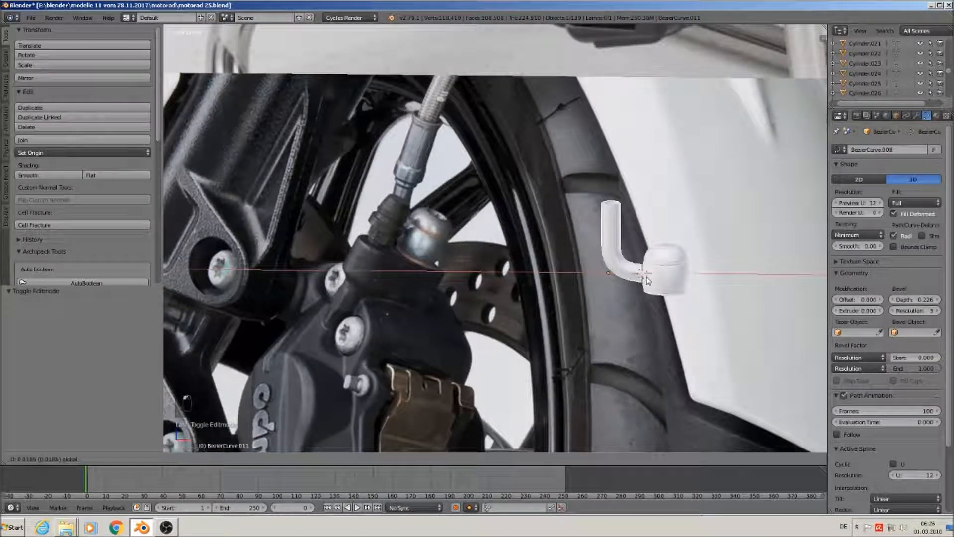
pyautogui.click(648, 281)
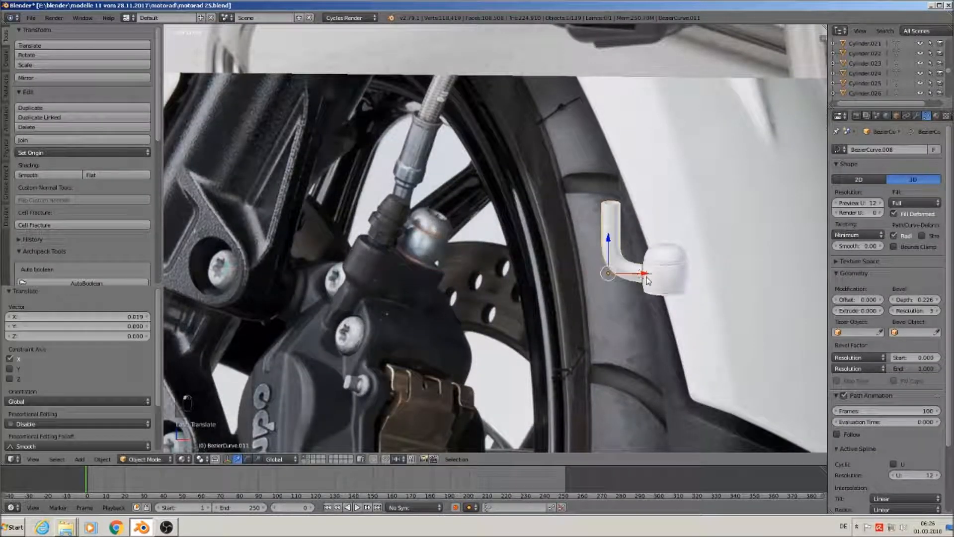
# In front view, thin the pipe's Bevel Depth and delete its top control point to shorten the leg
pyautogui.press('KP_1')
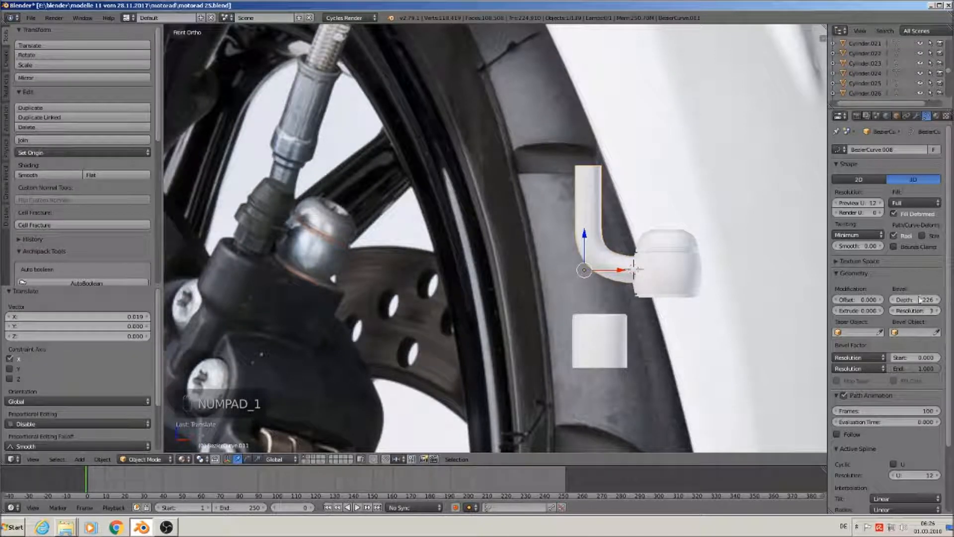
pyautogui.moveTo(914, 299); pyautogui.dragTo(909, 299)
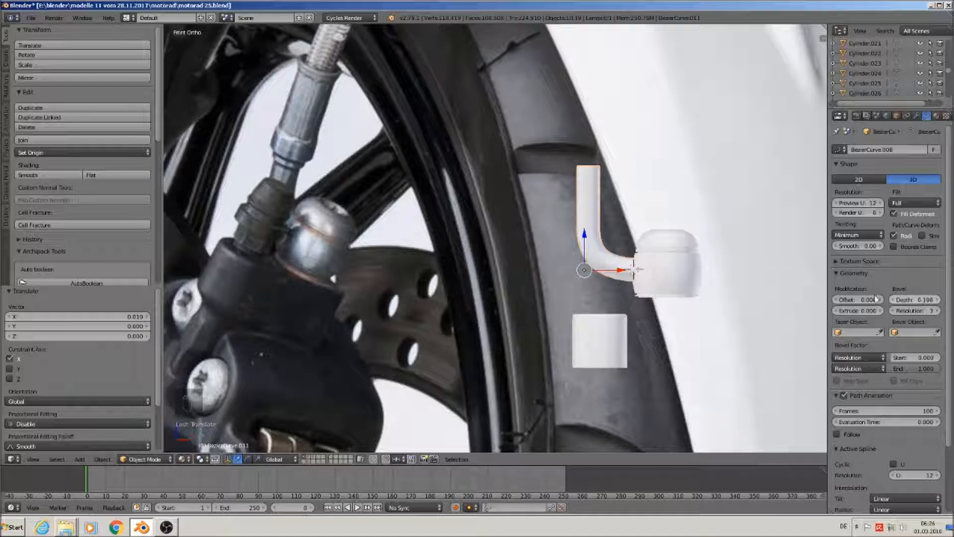
pyautogui.press('Tab')
pyautogui.rightClick(590, 164)
pyautogui.press('g')
pyautogui.press('z')
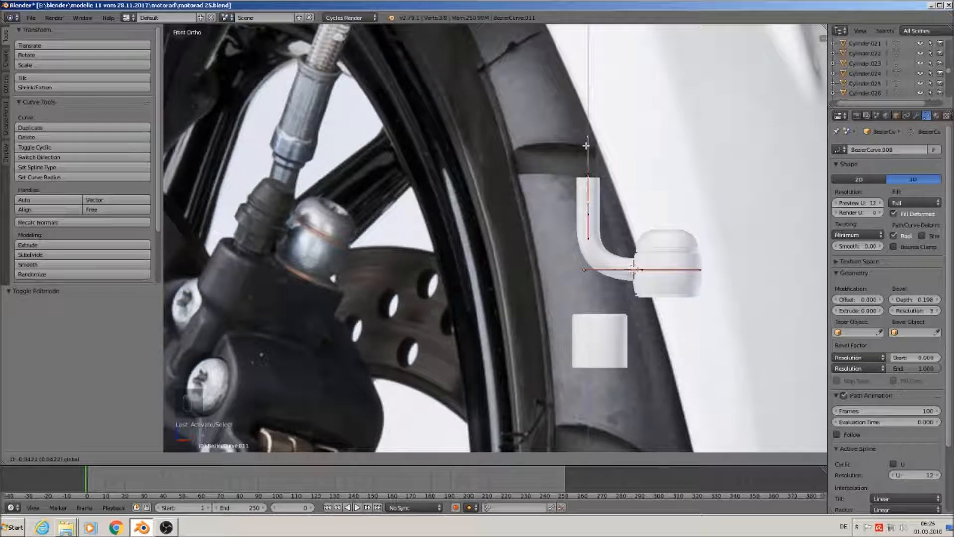
pyautogui.click(586, 145)
pyautogui.press('x')
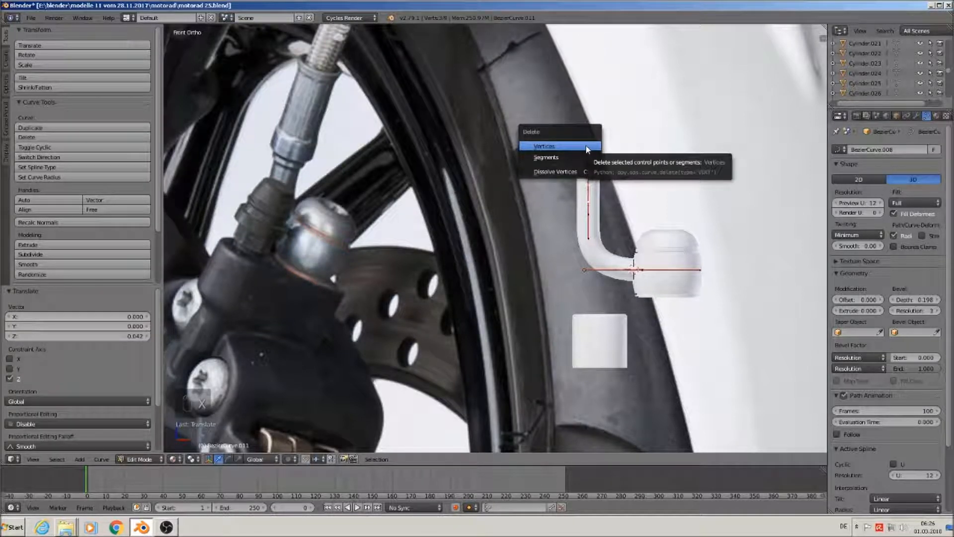
pyautogui.click(586, 145)
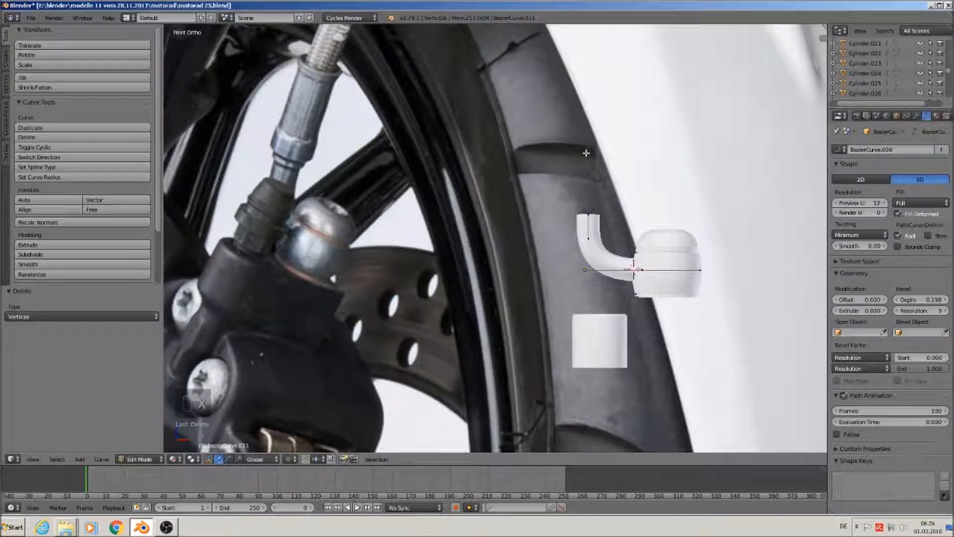
pyautogui.rightClick(588, 213)
pyautogui.press('Tab')
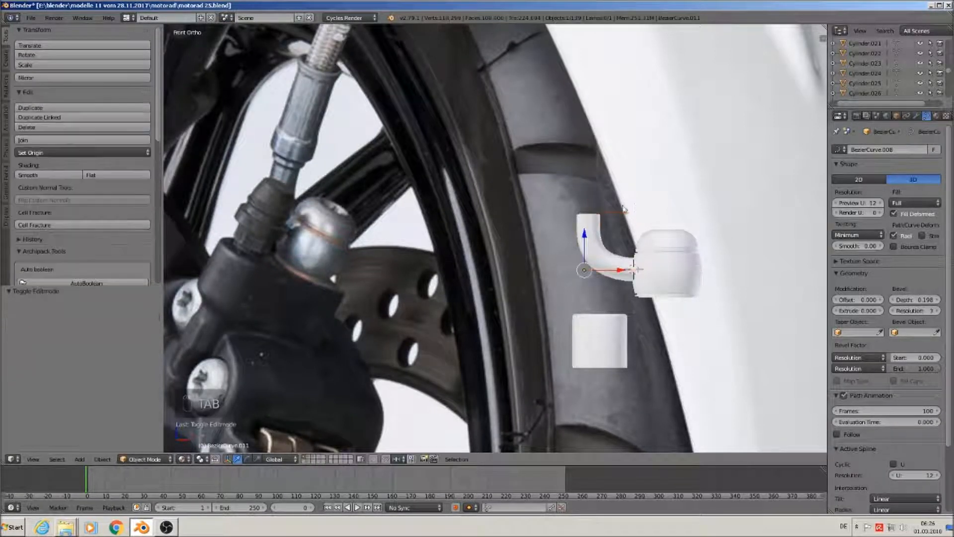
# Duplicate the elbow pipe and move the copy down and left toward the caliper
pyautogui.hotkey('shift', 'd')
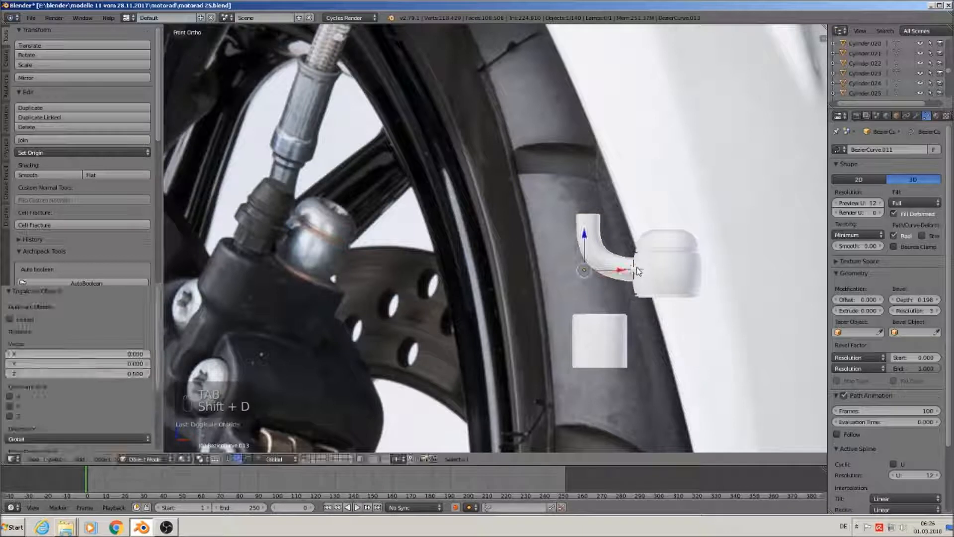
pyautogui.click(612, 355)
pyautogui.moveTo(620, 359); pyautogui.dragTo(434, 359)
# Convert the original elbow curve to a mesh and select its top edge loop
pyautogui.rightClick(604, 266)
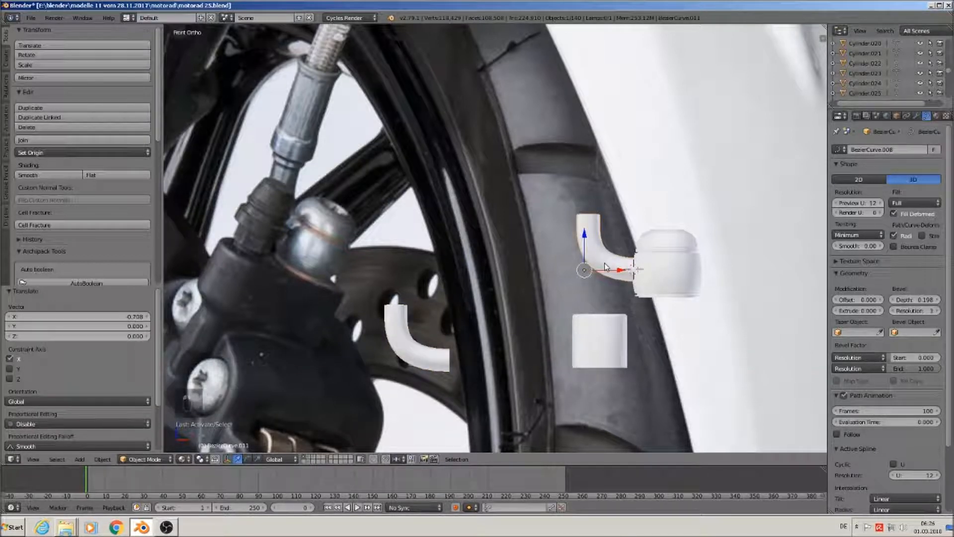
pyautogui.hotkey('alt', 'c')
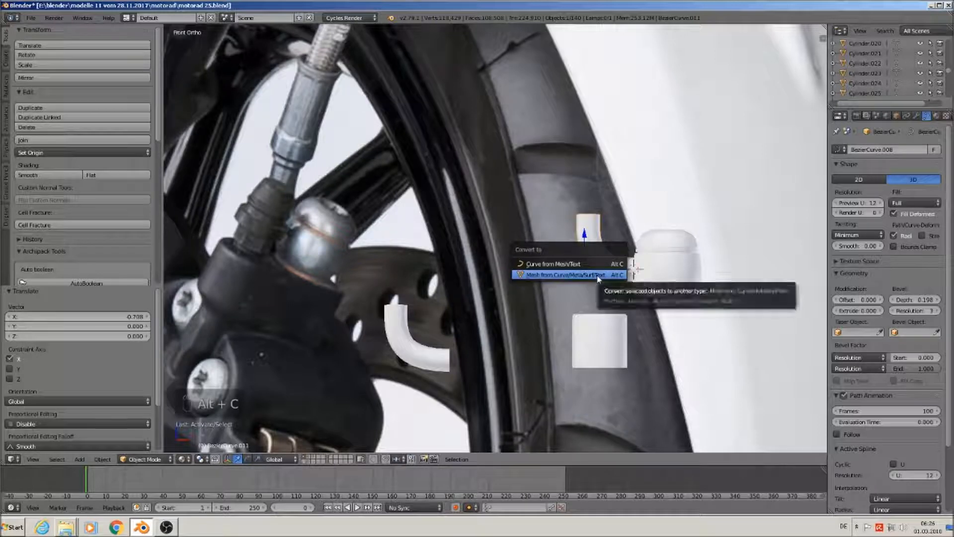
pyautogui.click(599, 277)
pyautogui.scroll(2, 592, 230)
pyautogui.press('Tab')
pyautogui.keyDown('alt'); pyautogui.rightClick(594, 208); pyautogui.keyUp('alt')
pyautogui.scroll(-1, 598, 222)
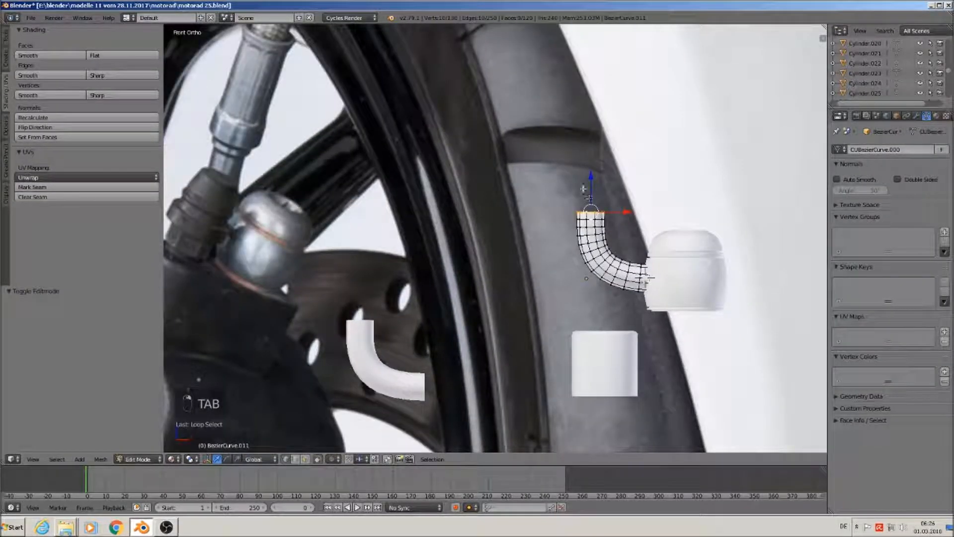
# Raise the elbow's top loop and extrude the first widened, stepped rings
pyautogui.moveTo(589, 189); pyautogui.dragTo(592, 164)
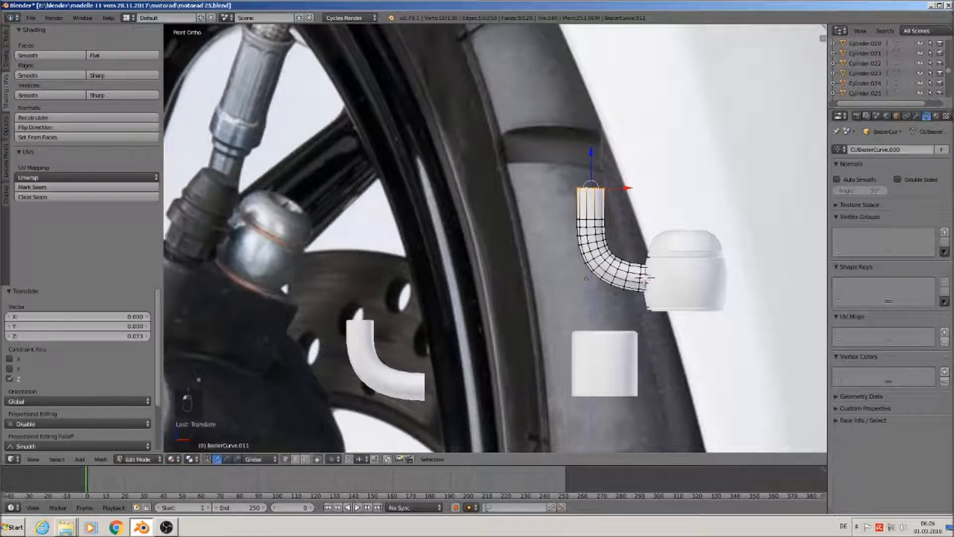
pyautogui.press('e')
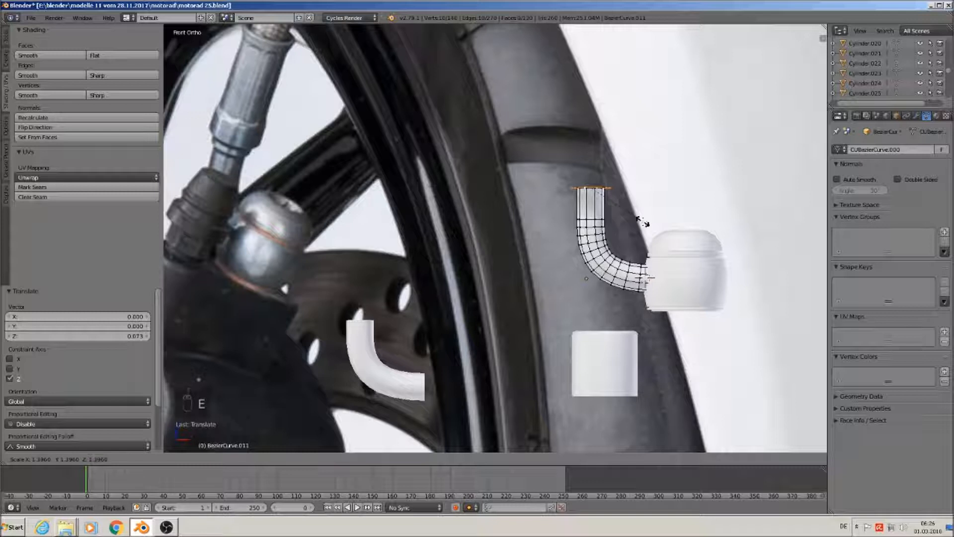
pyautogui.click(633, 220)
pyautogui.press('e')
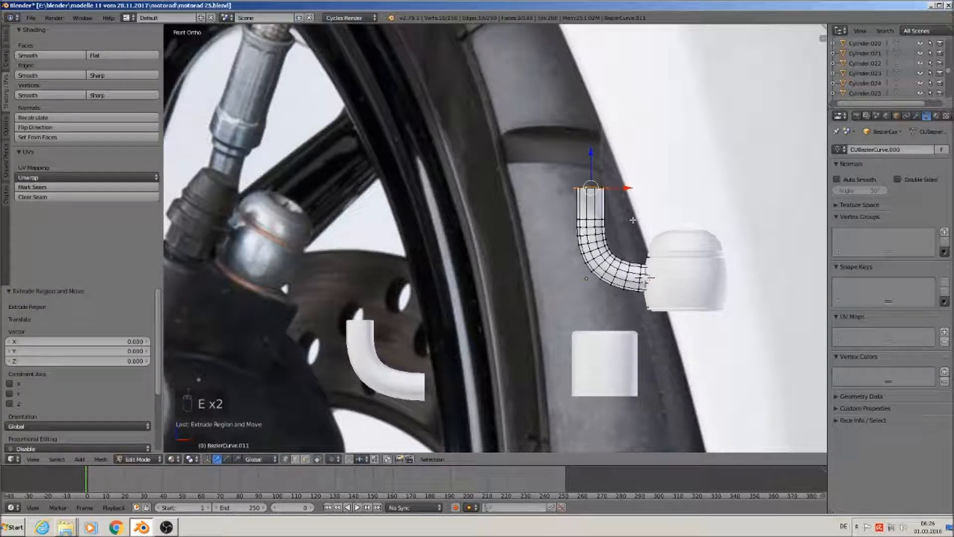
pyautogui.moveTo(595, 157); pyautogui.dragTo(591, 153)
pyautogui.press('e')
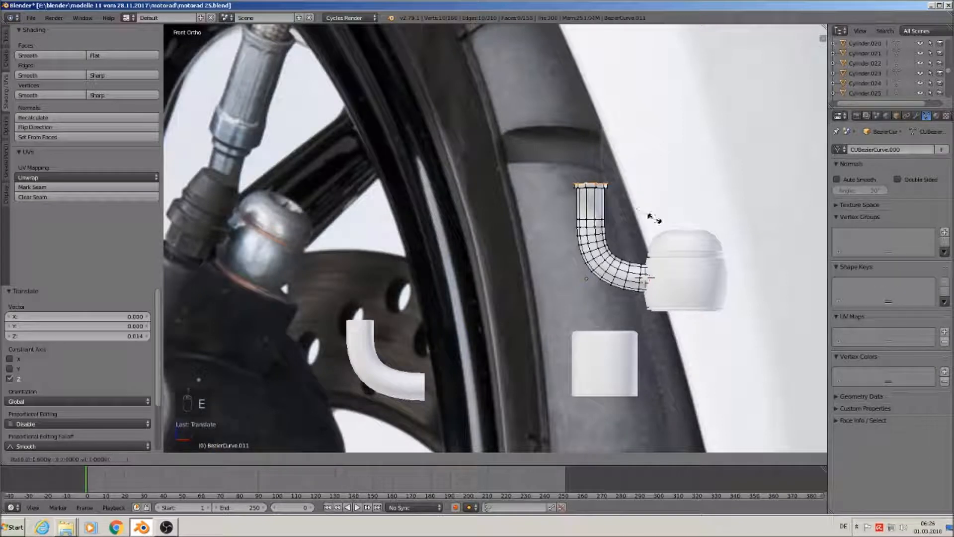
pyautogui.click(640, 211)
# Extrude and raise further loops, enlarging the topmost ring
pyautogui.press('e')
pyautogui.click(609, 197)
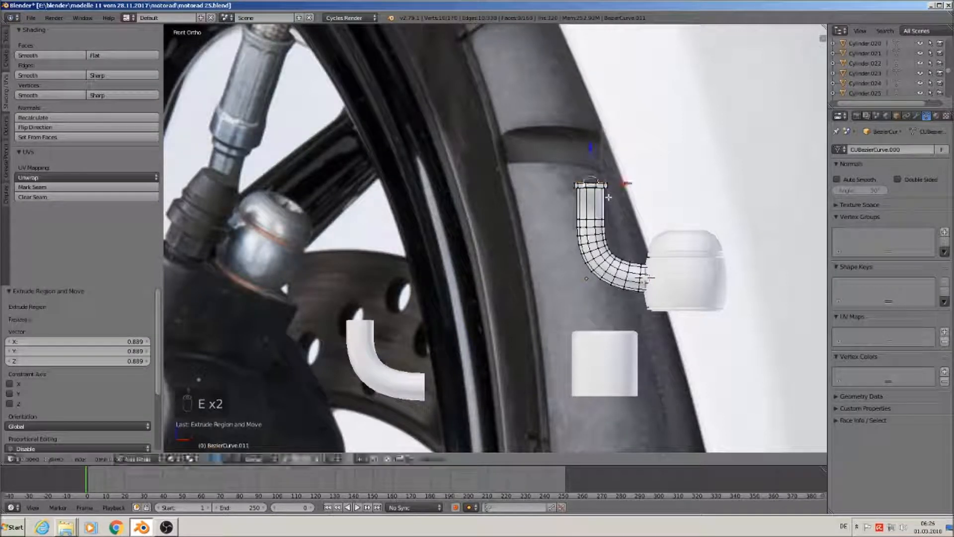
pyautogui.moveTo(593, 149); pyautogui.dragTo(593, 145)
pyautogui.press('e')
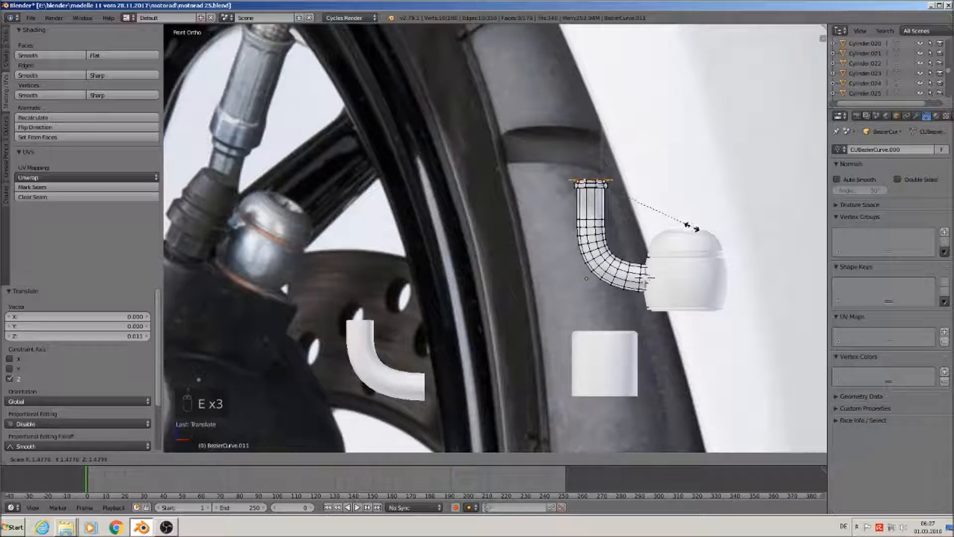
pyautogui.click(691, 226)
pyautogui.scroll(-2, 640, 250)
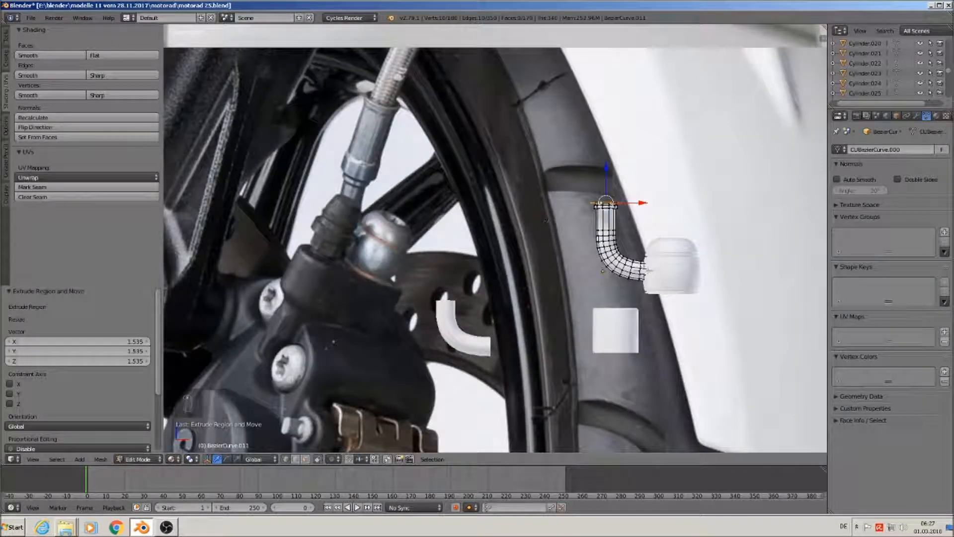
# Extrude a tall sleeve upward from the rings, lowering its top slightly
pyautogui.press('e')
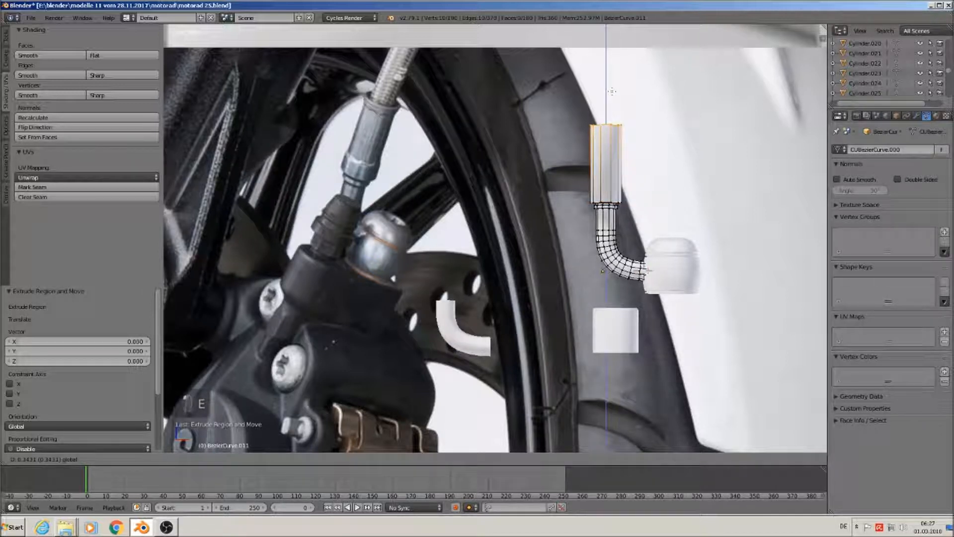
pyautogui.click(611, 92)
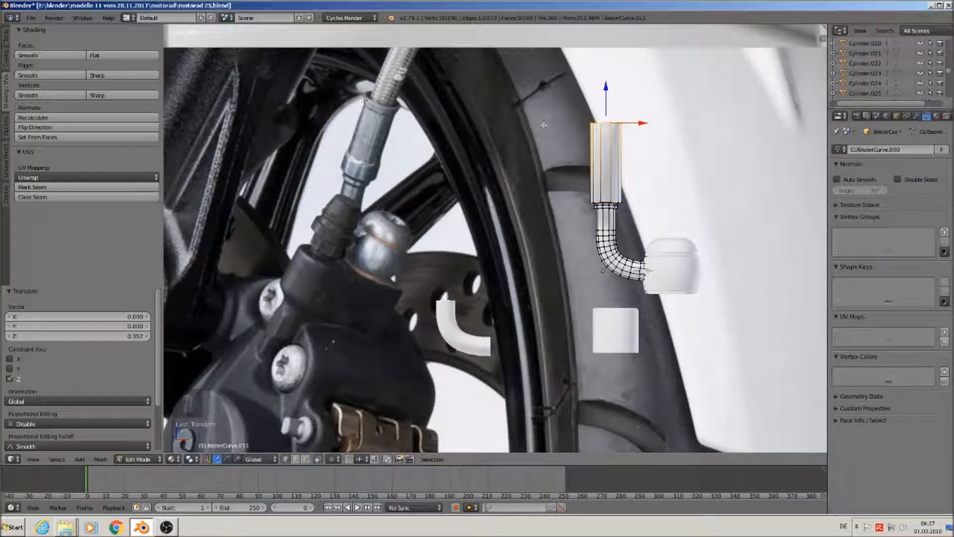
pyautogui.moveTo(606, 87); pyautogui.dragTo(604, 97)
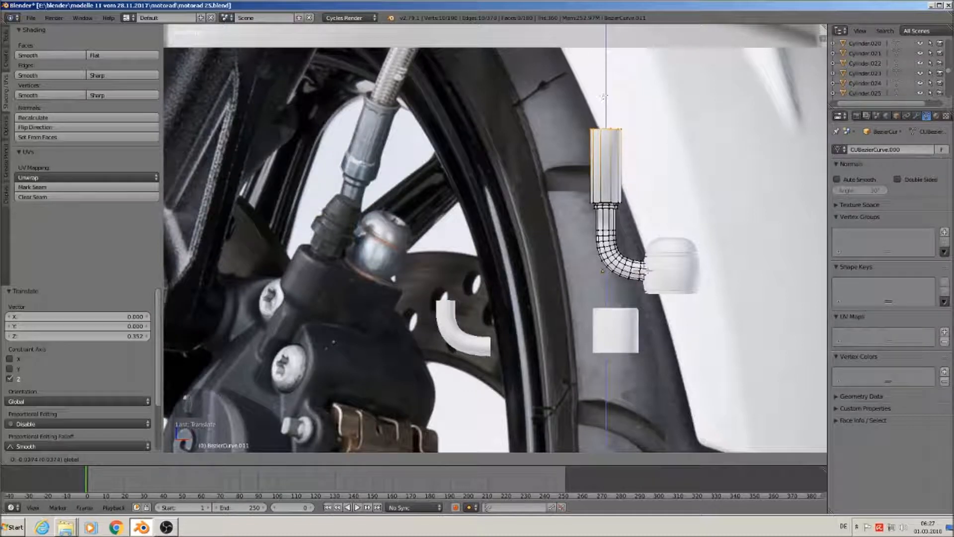
pyautogui.click(604, 93)
pyautogui.scroll(1, 607, 153)
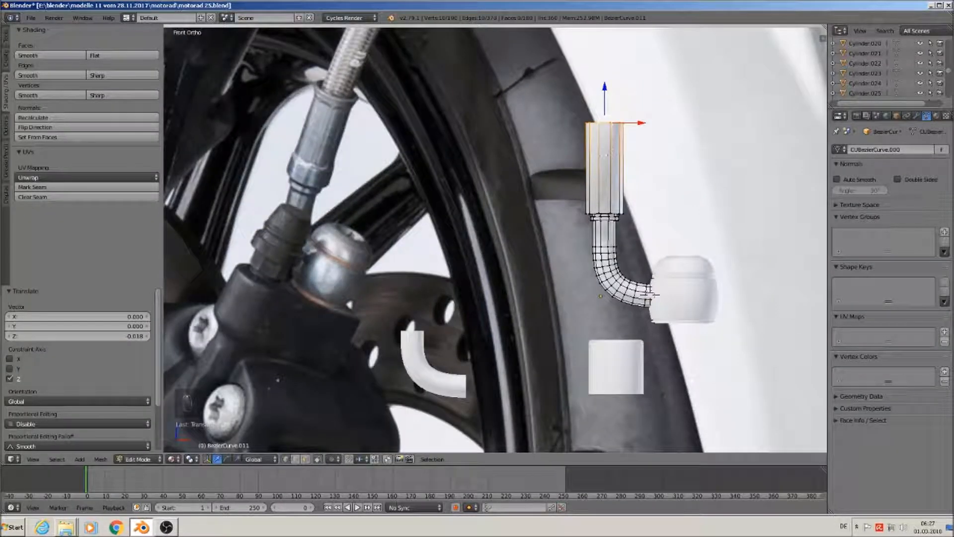
# Add a thin ring at the sleeve top and scale it to 1.125 to flare
pyautogui.press('e')
pyautogui.rightClick(598, 145)
pyautogui.moveTo(611, 94); pyautogui.dragTo(611, 86)
pyautogui.press('w')
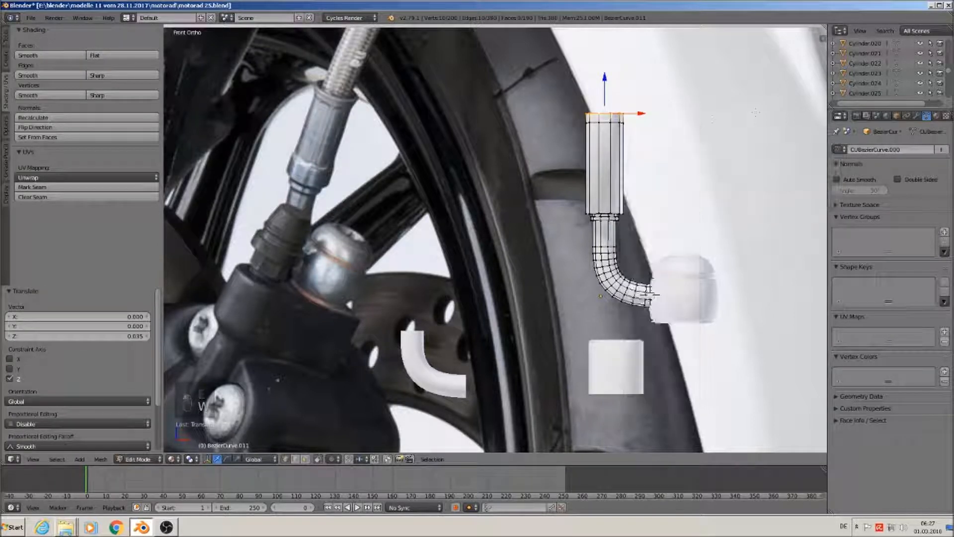
pyautogui.press('s')
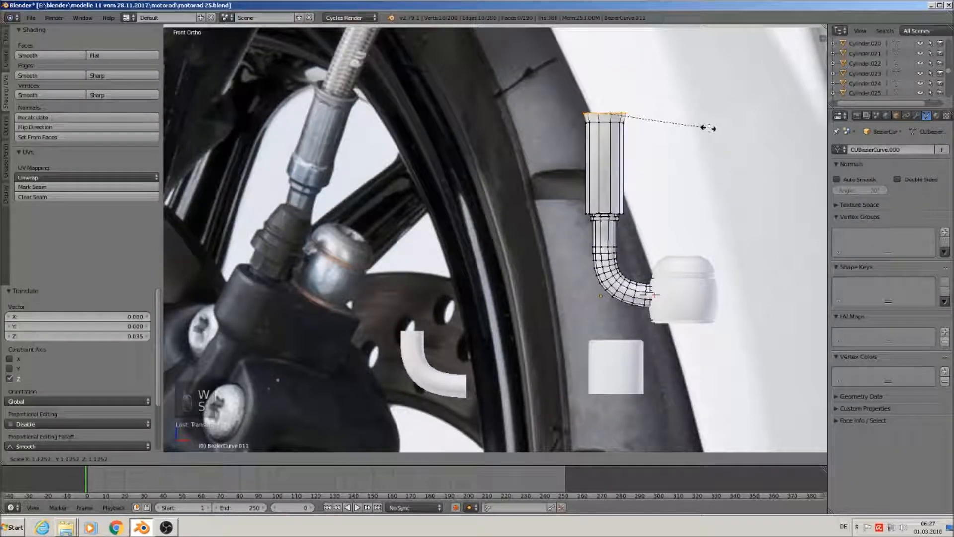
pyautogui.click(713, 128)
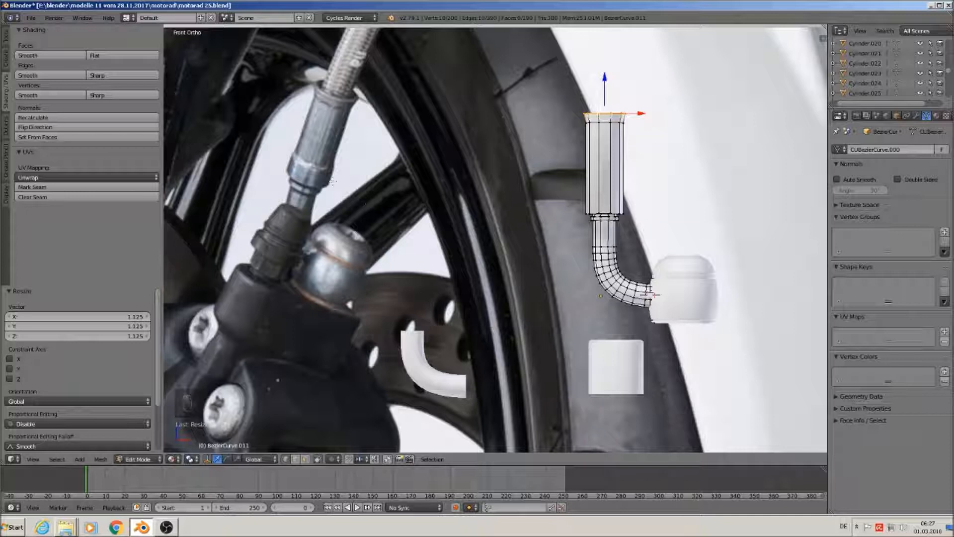
# Cut an edge loop midway up the sleeve
pyautogui.hotkey('ctrl', 'r')
pyautogui.click(598, 191)
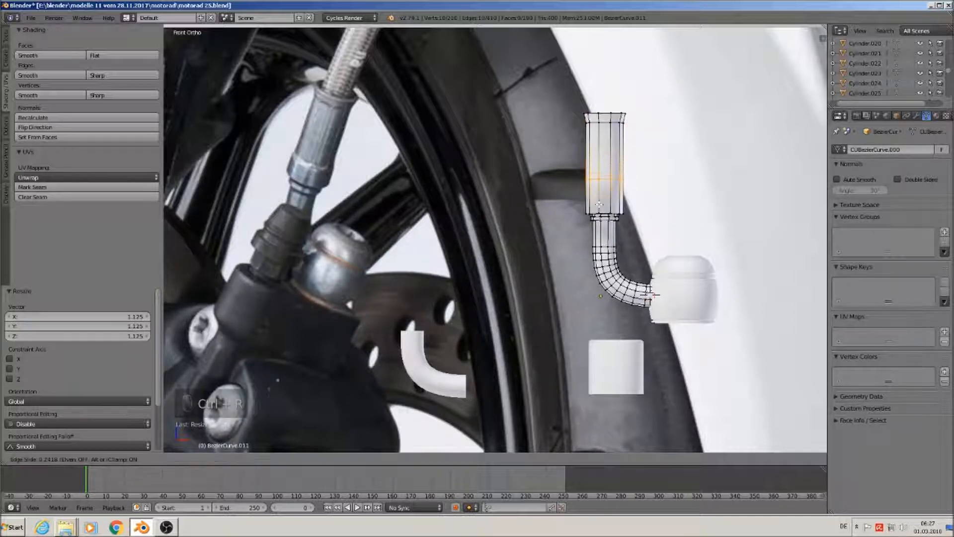
pyautogui.click(649, 294)
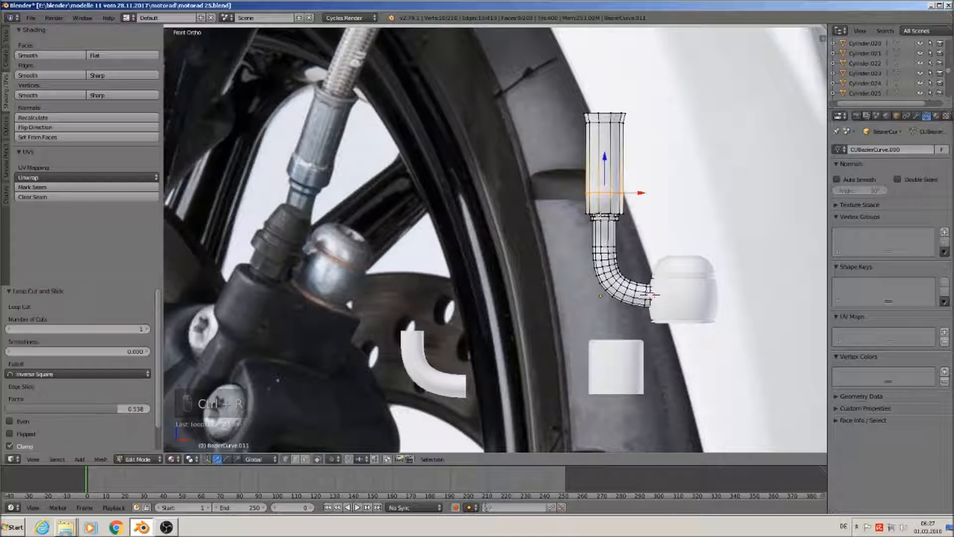
pyautogui.scroll(2, 648, 298)
pyautogui.scroll(1, 625, 227)
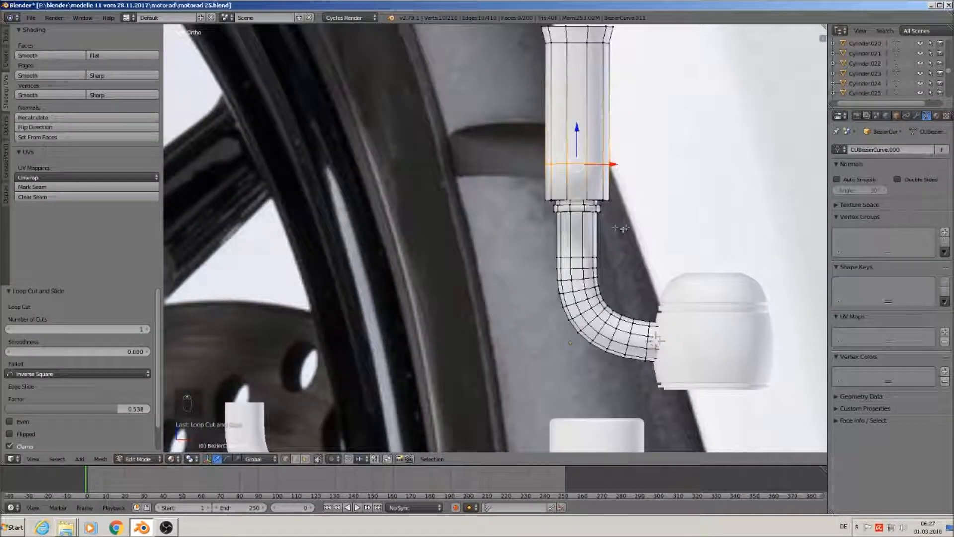
pyautogui.keyDown('shift'); pyautogui.moveTo(615, 227); pyautogui.dragTo(619, 240, button='middle'); pyautogui.keyUp('shift')
# Add two edge loops on the upper cylinder, one slid to its base
pyautogui.hotkey('ctrl', 'r')
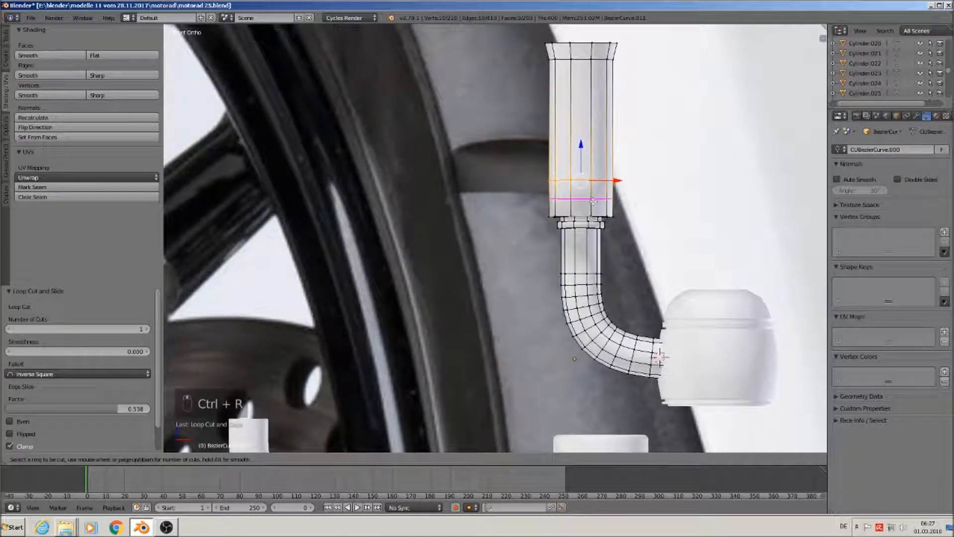
pyautogui.click(608, 199)
pyautogui.click(661, 357)
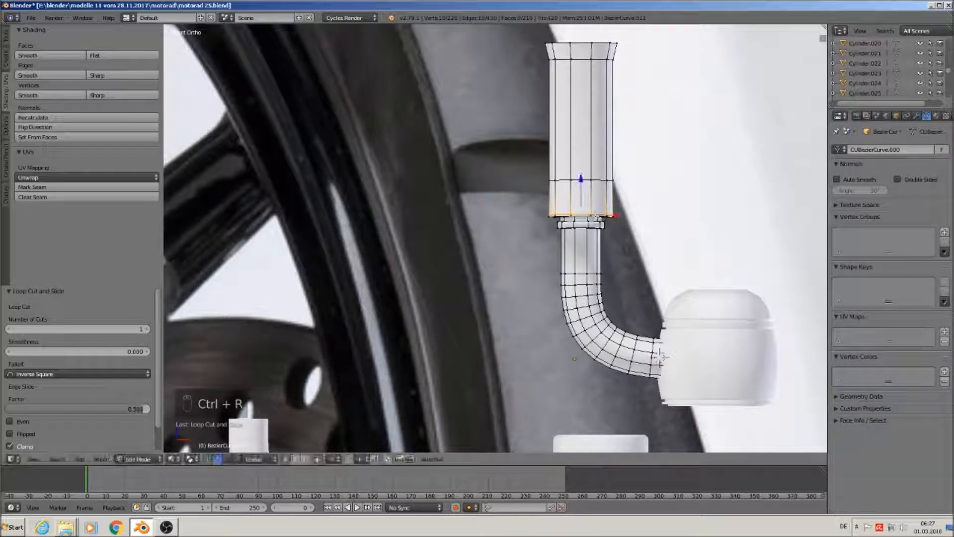
pyautogui.scroll(4, 596, 209)
pyautogui.hotkey('ctrl', 'r')
pyautogui.click(594, 164)
pyautogui.click(599, 142)
# Cut an edge loop slid up to the lower tube's top edge
pyautogui.scroll(2, 571, 274)
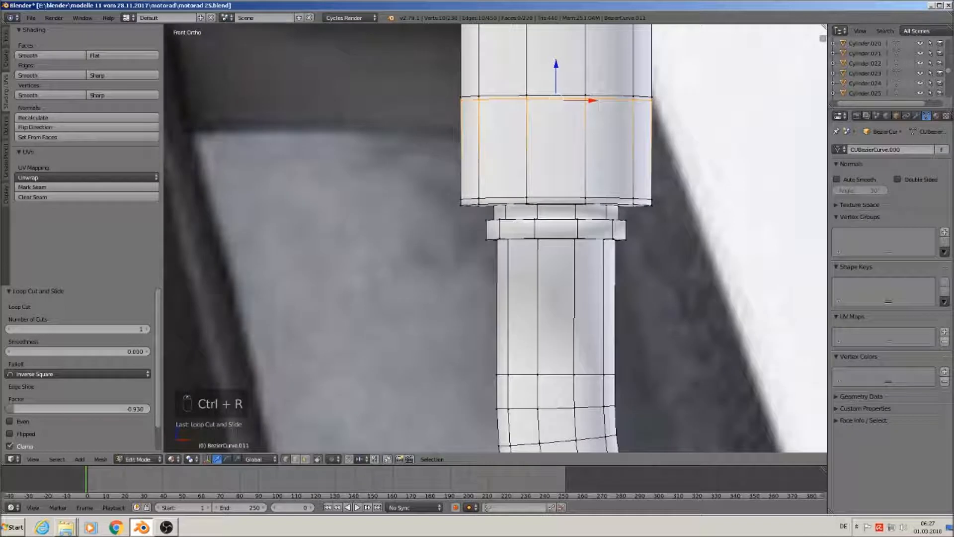
pyautogui.hotkey('ctrl', 'r')
pyautogui.click(553, 270)
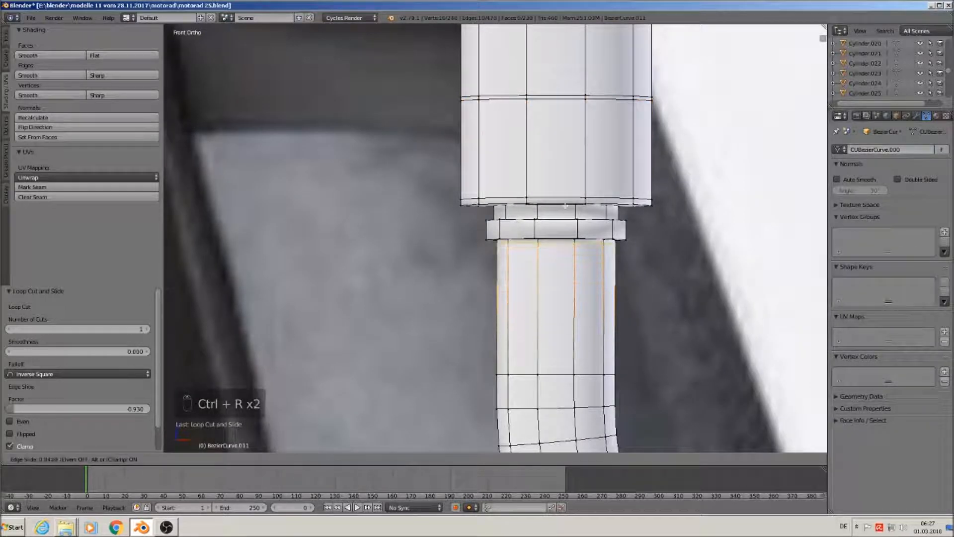
pyautogui.click(544, 238)
# Add four edge loops on the flange rings, sliding each into position
pyautogui.hotkey('ctrl', 'r')
pyautogui.click(541, 229)
pyautogui.click(543, 231)
pyautogui.hotkey('ctrl', 'r')
pyautogui.click(542, 231)
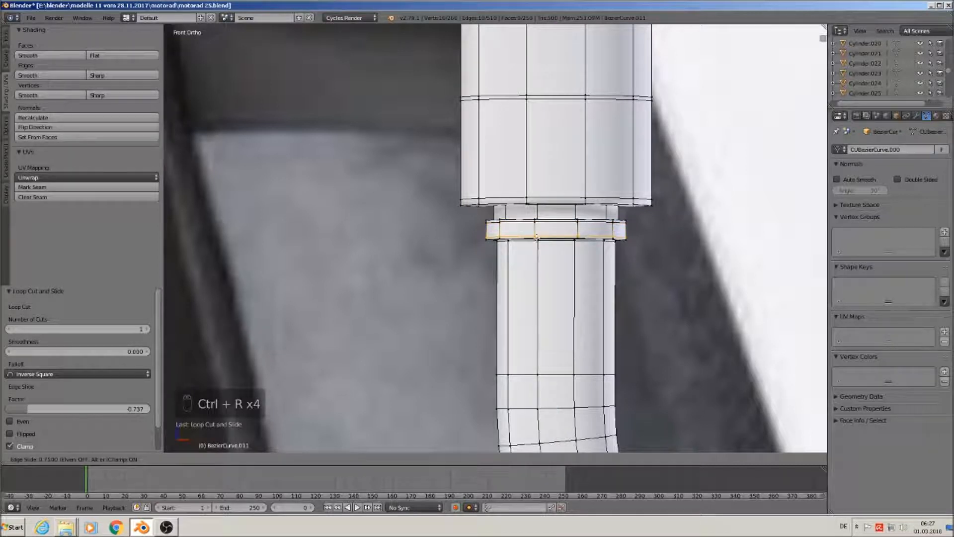
pyautogui.click(545, 234)
pyautogui.hotkey('ctrl', 'r')
pyautogui.click(545, 213)
pyautogui.click(543, 211)
pyautogui.hotkey('ctrl', 'r')
pyautogui.click(543, 211)
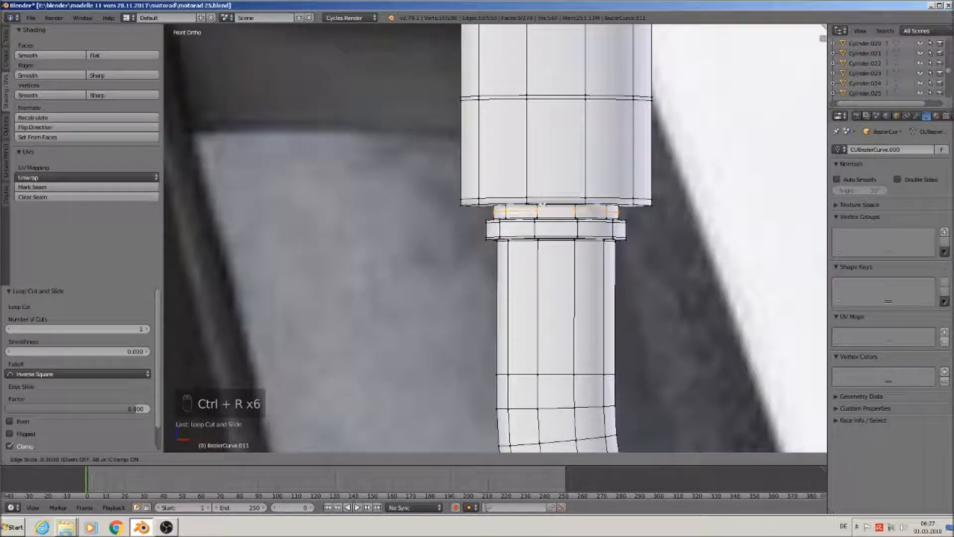
pyautogui.click(544, 213)
# Cut two more loops on the upper cylinder, one near its top
pyautogui.scroll(-4, 690, 365)
pyautogui.keyDown('shift'); pyautogui.moveTo(591, 149); pyautogui.dragTo(529, 354, button='middle'); pyautogui.keyUp('shift')
pyautogui.scroll(-2, 526, 332)
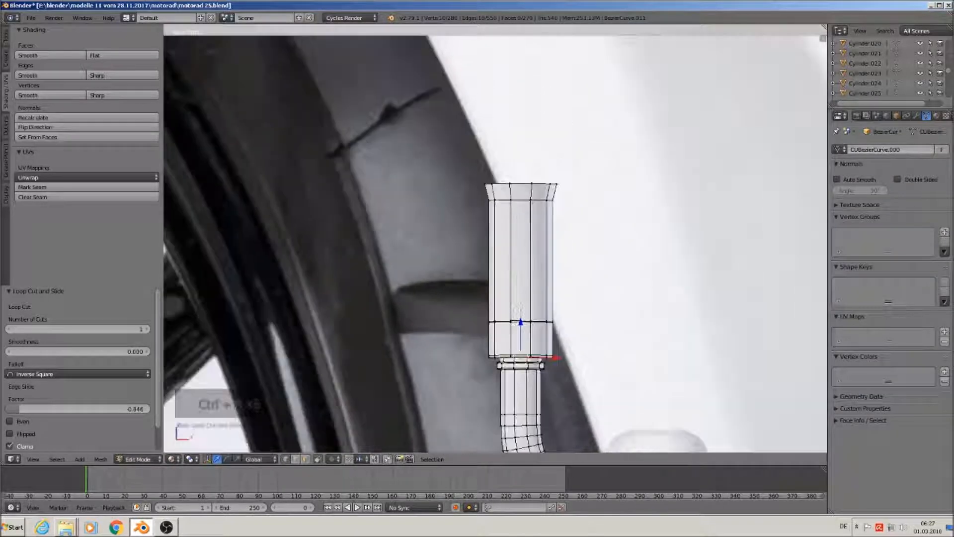
pyautogui.hotkey('ctrl', 'r')
pyautogui.click(516, 226)
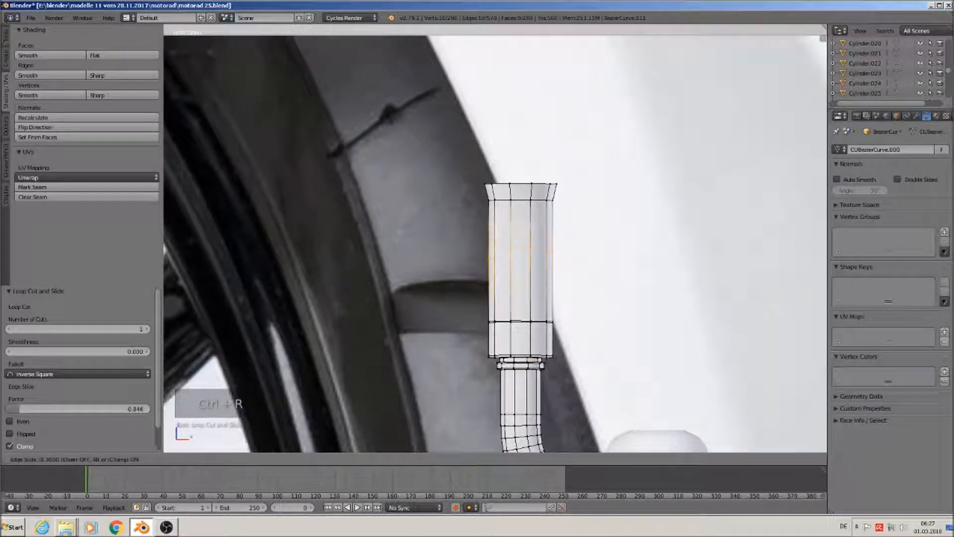
pyautogui.click(523, 172)
pyautogui.hotkey('ctrl', 'r')
pyautogui.click(511, 192)
pyautogui.click(509, 185)
# Frame the whole pipe and fitting and allow selecting hidden back faces
pyautogui.scroll(-3, 543, 275)
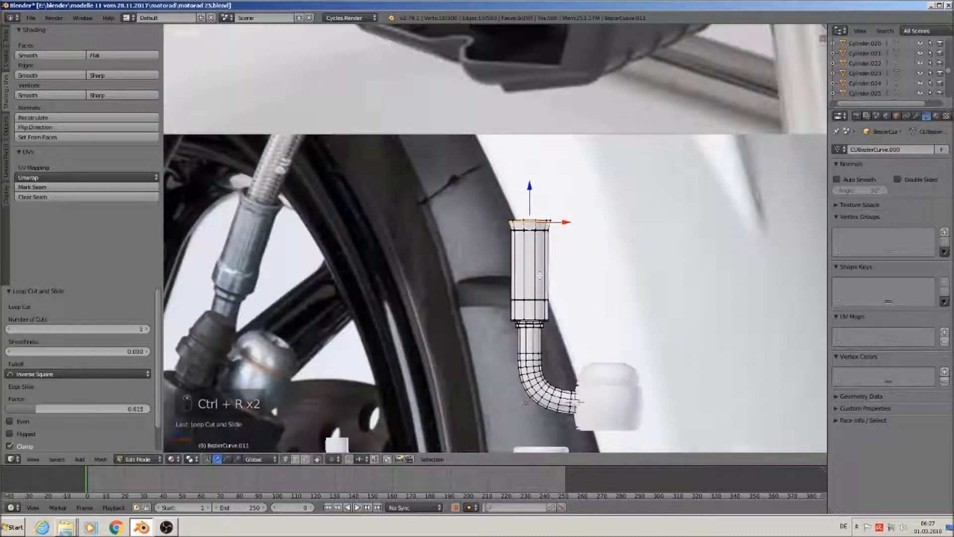
pyautogui.keyDown('shift'); pyautogui.moveTo(549, 303); pyautogui.dragTo(590, 282, button='middle'); pyautogui.keyUp('shift')
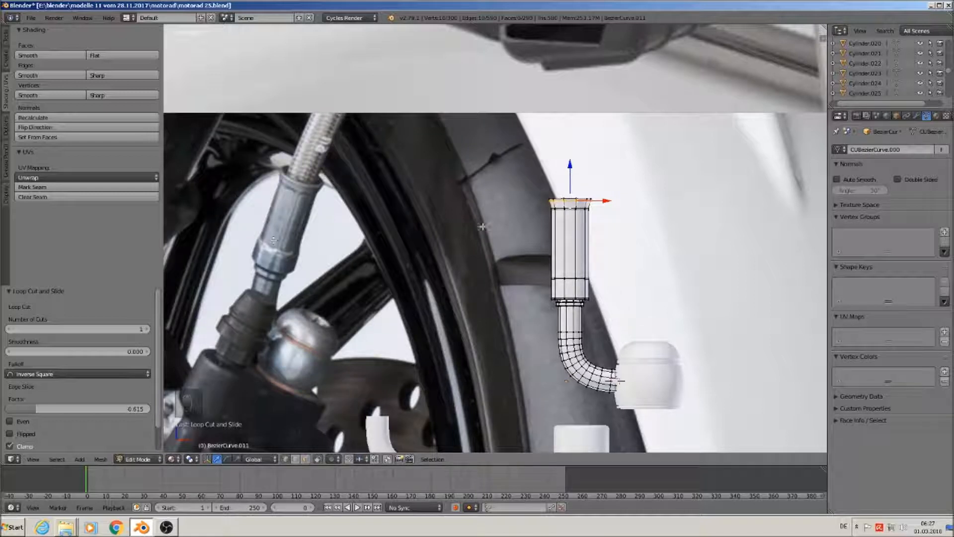
pyautogui.scroll(2, 543, 257)
pyautogui.click(306, 459)
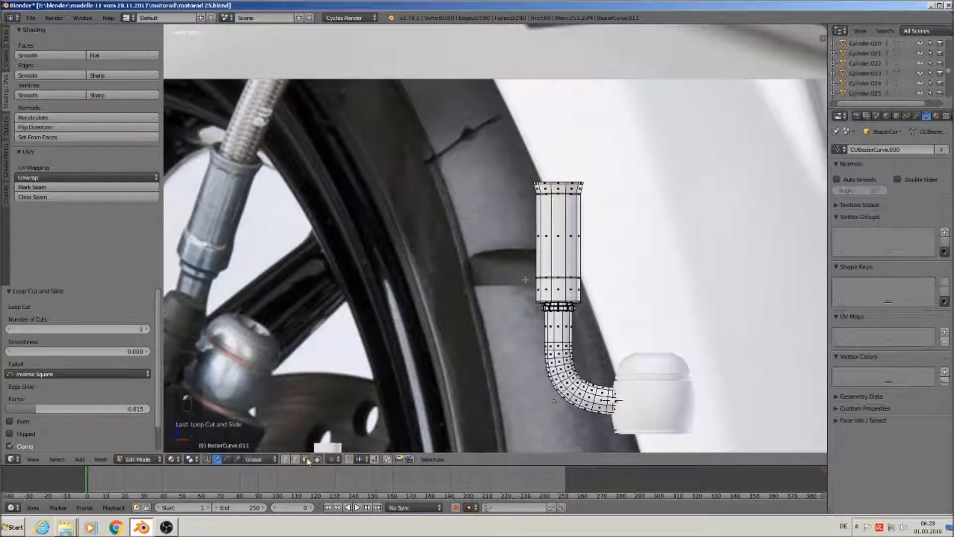
# Select alternating faces around the upper cylinder and set the pivot to Individual Origins
pyautogui.keyDown('alt'); pyautogui.rightClick(570, 249); pyautogui.keyUp('alt')
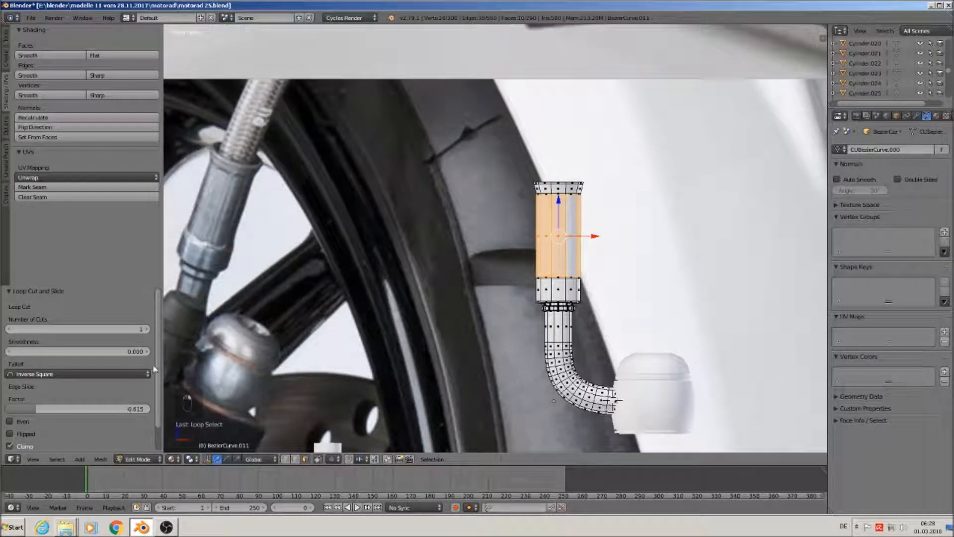
pyautogui.click(57, 459)
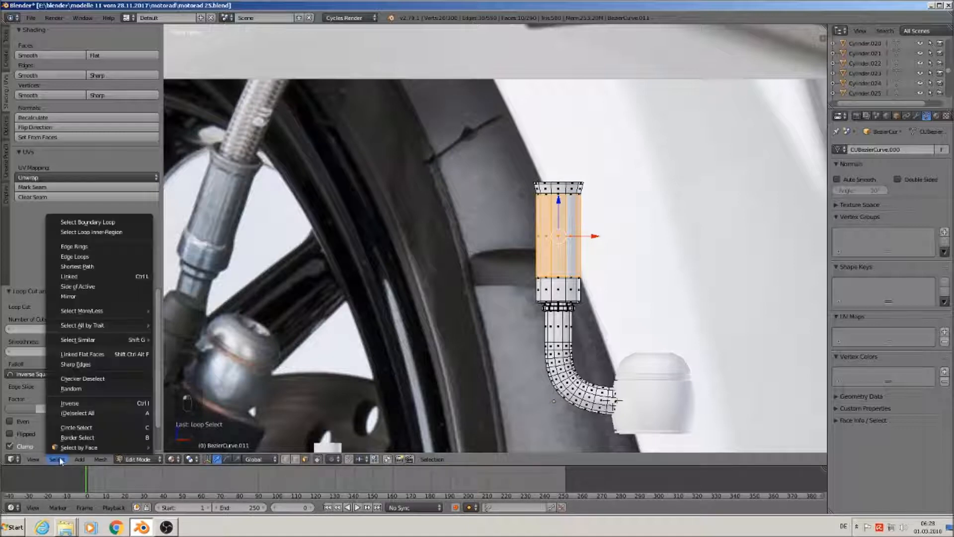
pyautogui.click(117, 379)
pyautogui.moveTo(548, 304); pyautogui.dragTo(570, 322, button='middle')
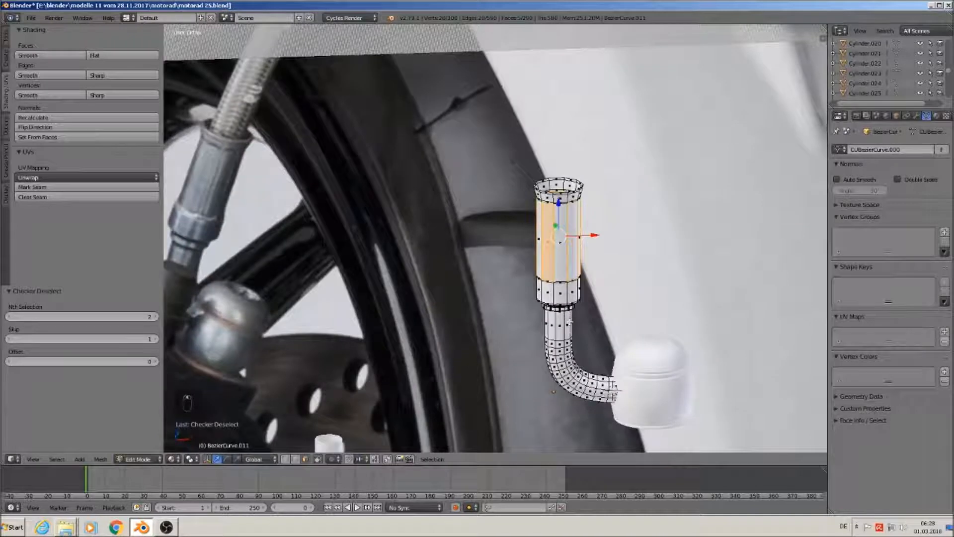
pyautogui.click(190, 460)
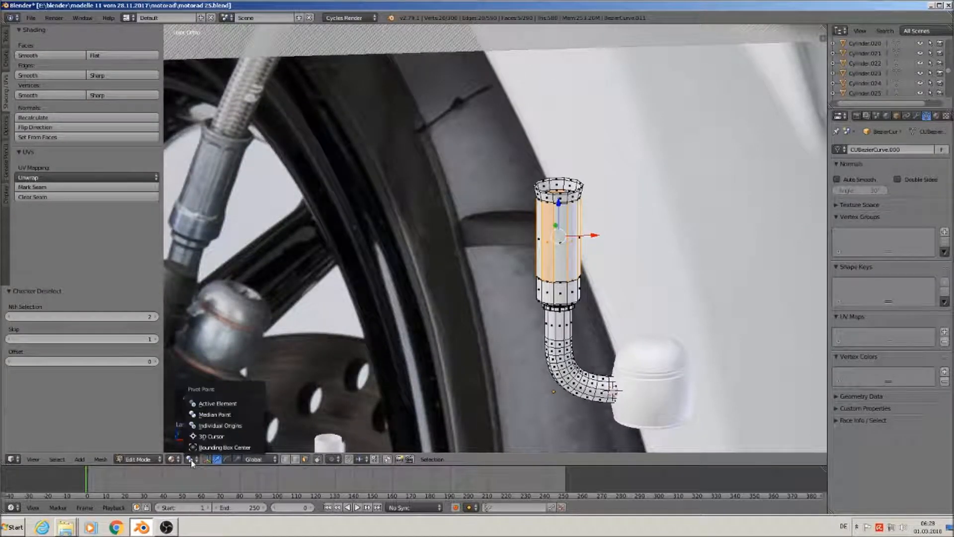
pyautogui.click(219, 426)
# Try subdividing and extruding the selected faces, undoing both attempts
pyautogui.press('w')
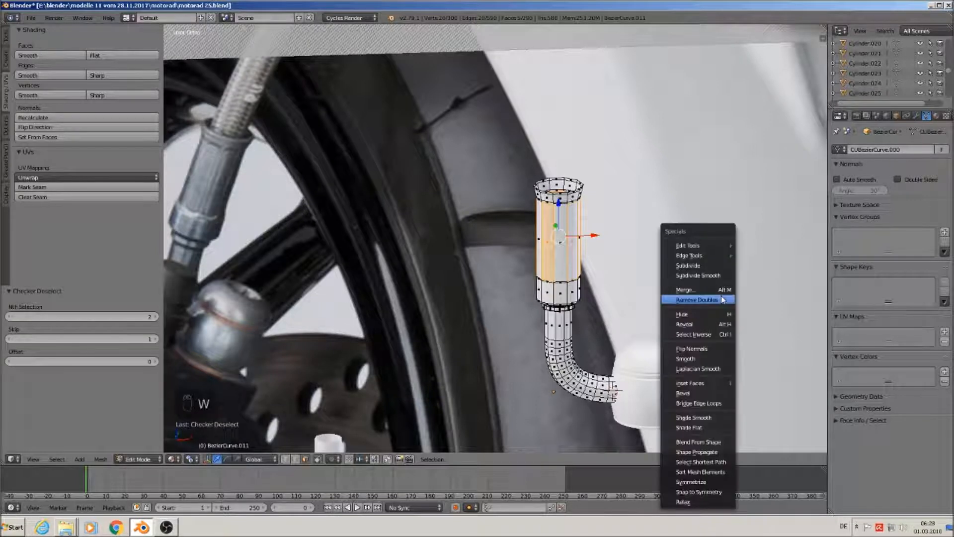
pyautogui.click(688, 243)
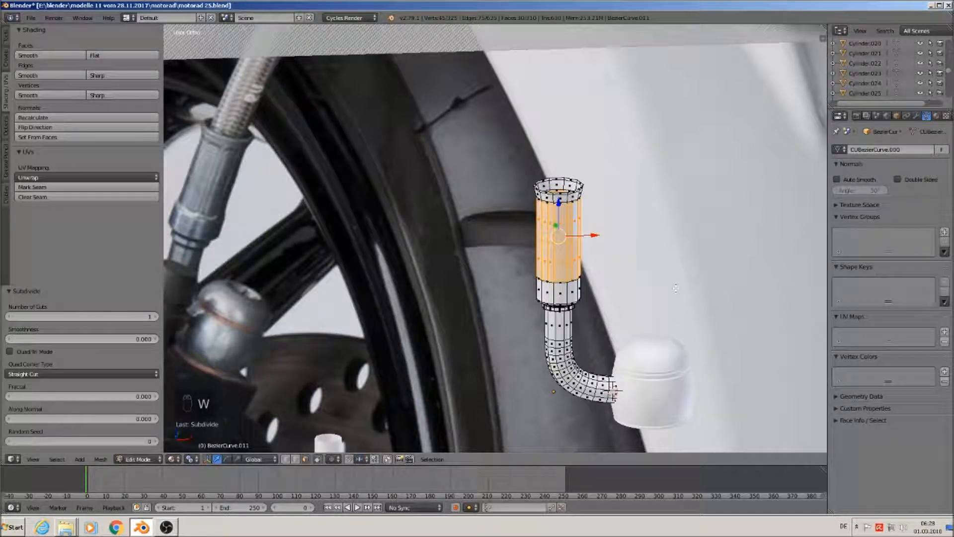
pyautogui.hotkey('ctrl', 'z')
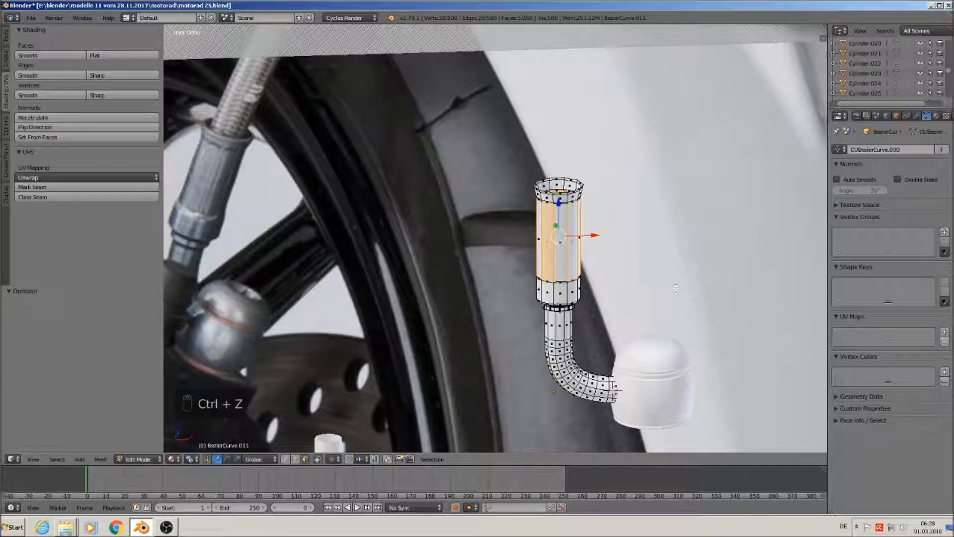
pyautogui.press('e')
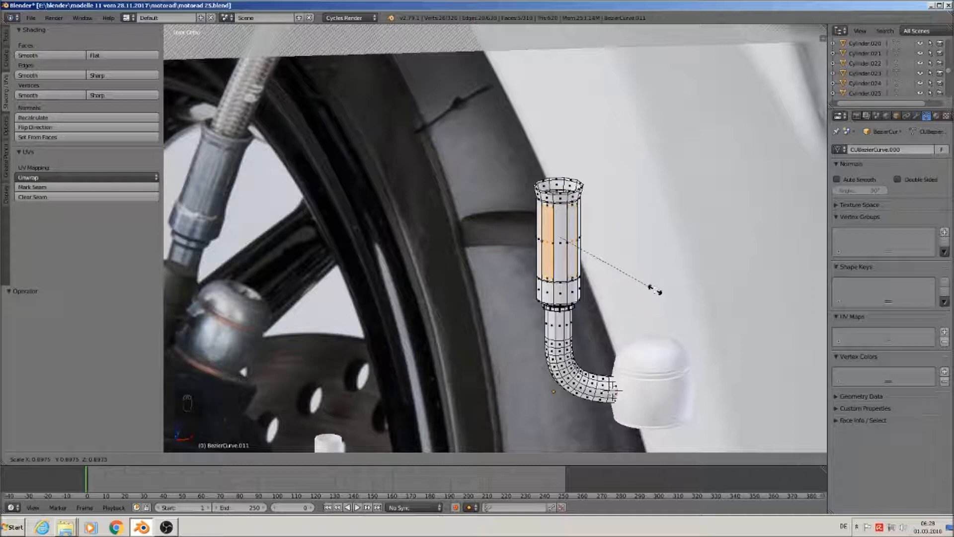
pyautogui.press('Escape')
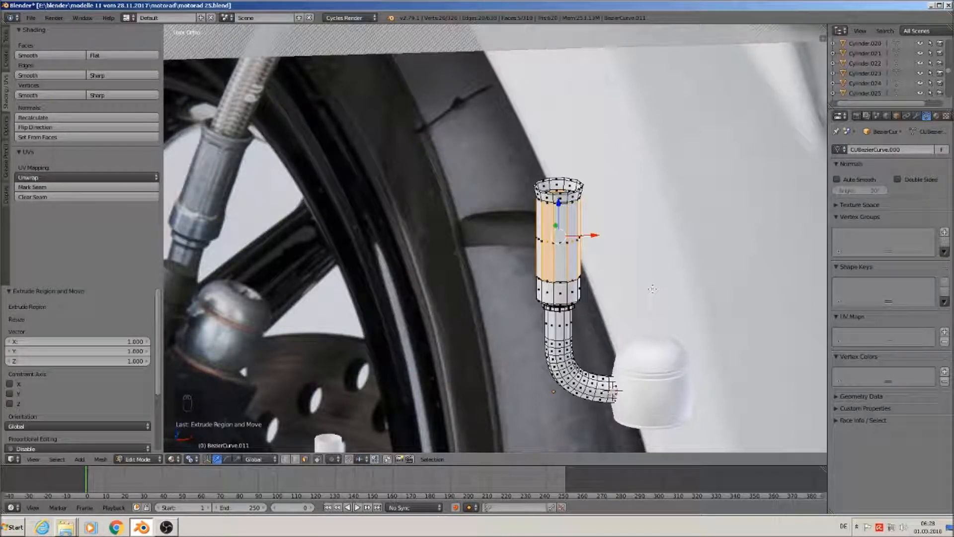
pyautogui.hotkey('ctrl', 'z')
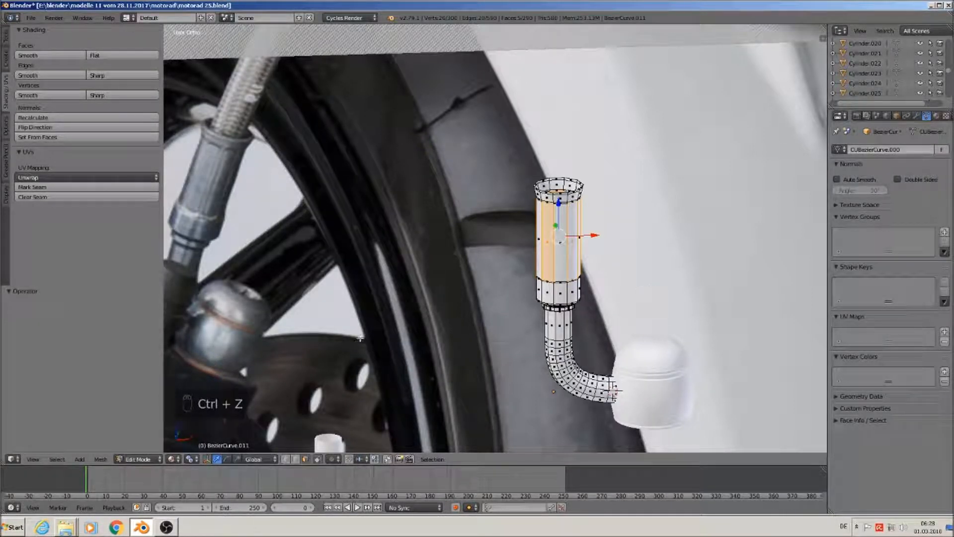
# Extrude the faces individually outward into ribs (Shrink/Fatten 0.0794), then return to Object Mode
pyautogui.click(6, 37)
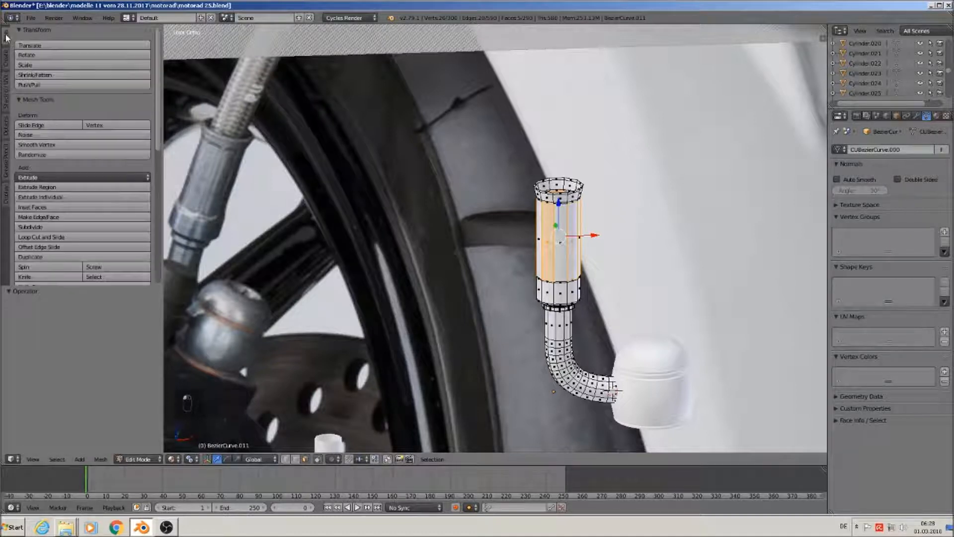
pyautogui.click(52, 198)
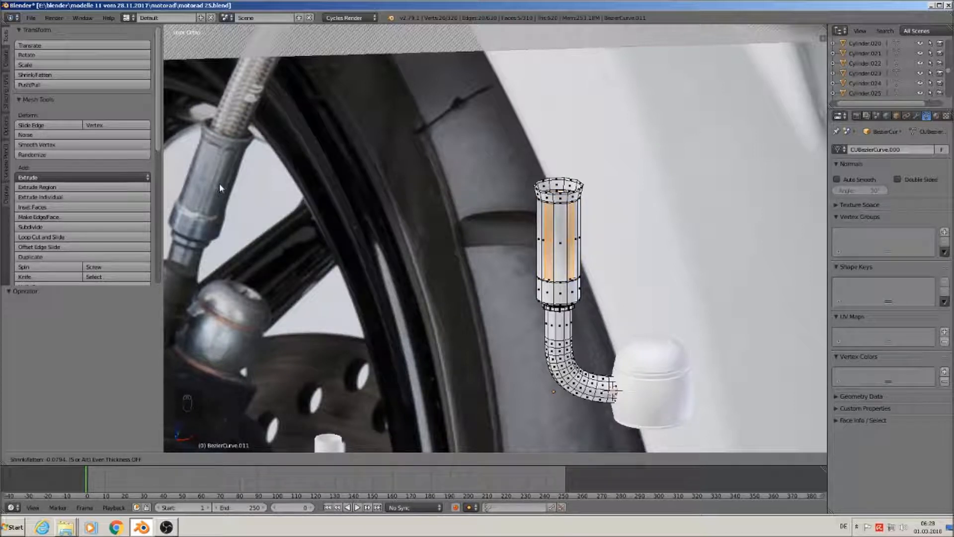
pyautogui.click(237, 190)
pyautogui.press('Tab')
pyautogui.moveTo(666, 300); pyautogui.dragTo(650, 273, button='middle')
pyautogui.scroll(4, 629, 275)
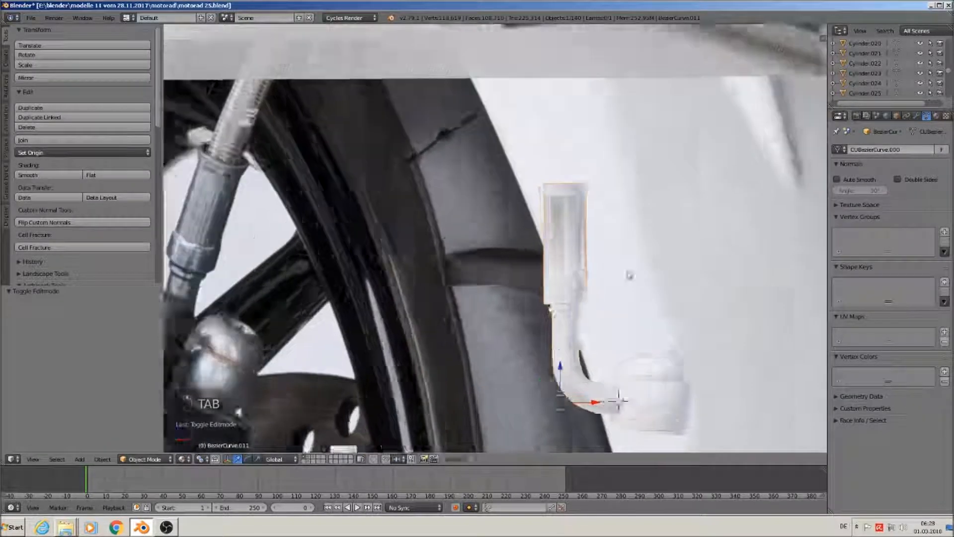
# Add edge loops near the top and bottom of the upper cylinder
pyautogui.press('Tab')
pyautogui.scroll(1, 546, 212)
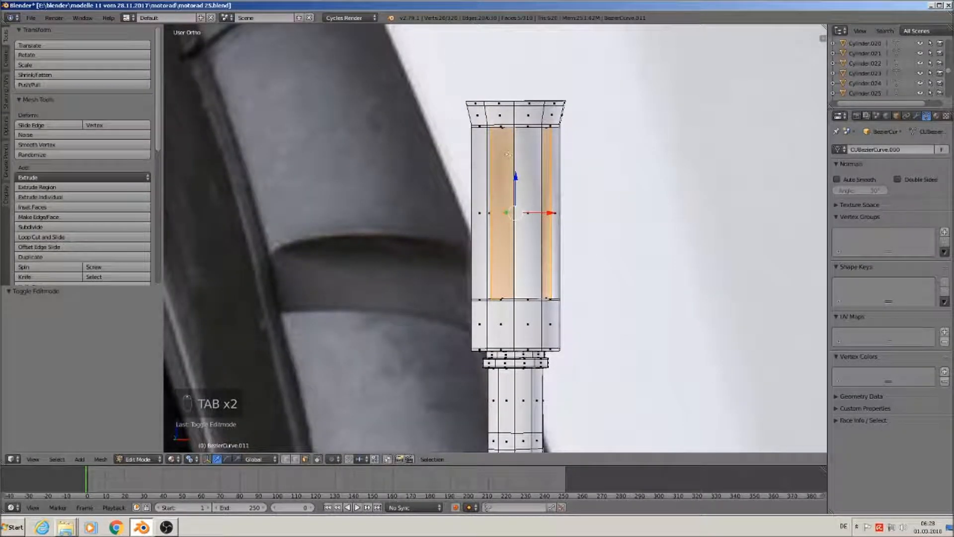
pyautogui.hotkey('ctrl', 'r')
pyautogui.click(508, 149)
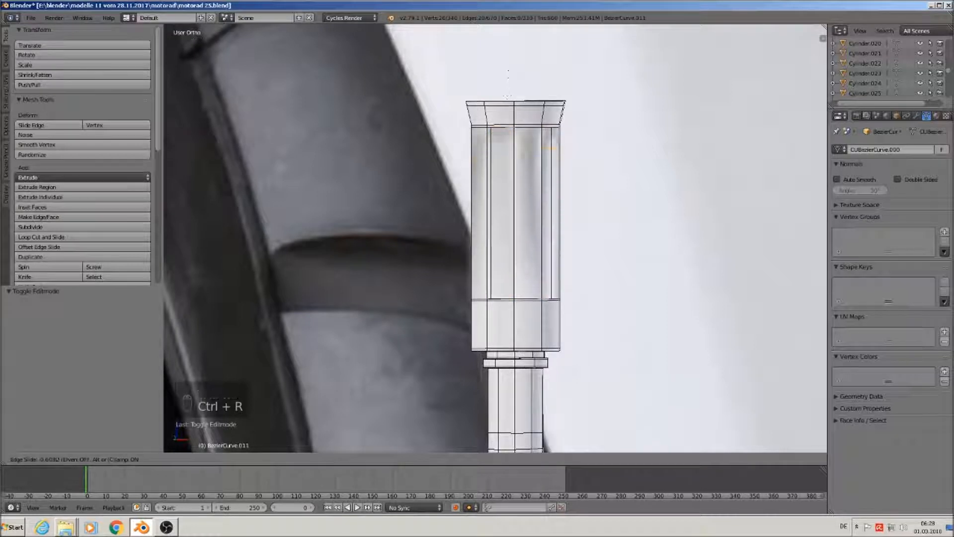
pyautogui.click(517, 130)
pyautogui.hotkey('ctrl', 'r')
pyautogui.click(493, 230)
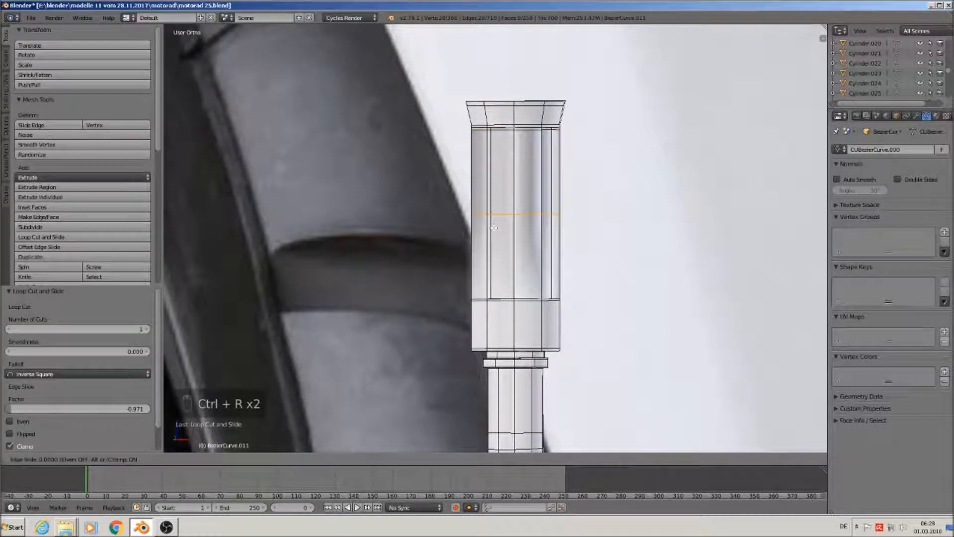
pyautogui.click(505, 308)
pyautogui.moveTo(505, 308)
pyautogui.mouseDown(button='middle')
pyautogui.moveTo(521, 321)
pyautogui.moveTo(587, 321)
pyautogui.moveTo(505, 299)
pyautogui.mouseUp(button='middle')
# Give the pipe smooth shading in Object Mode, then reenter Edit Mode
pyautogui.press('Tab')
pyautogui.scroll(-6, 482, 318)
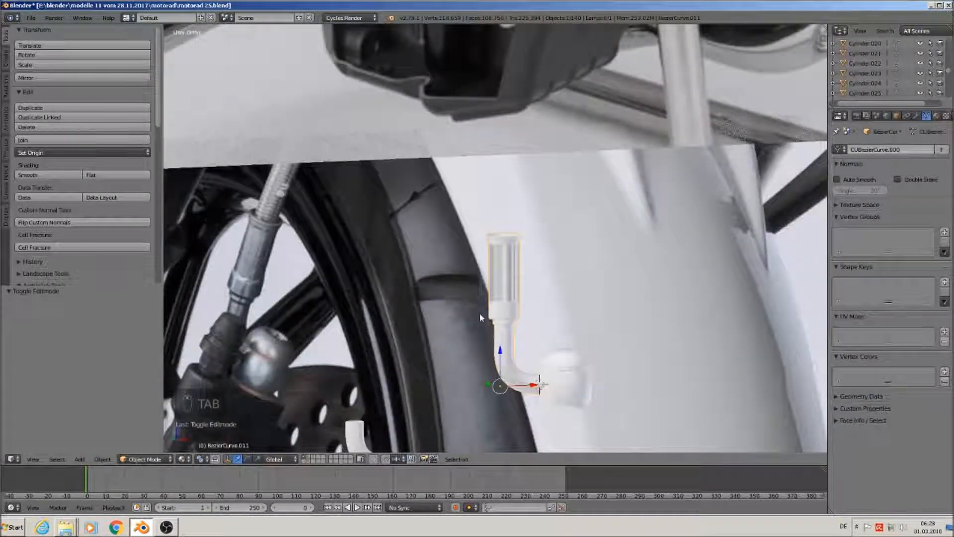
pyautogui.scroll(3, 479, 313)
pyautogui.click(34, 176)
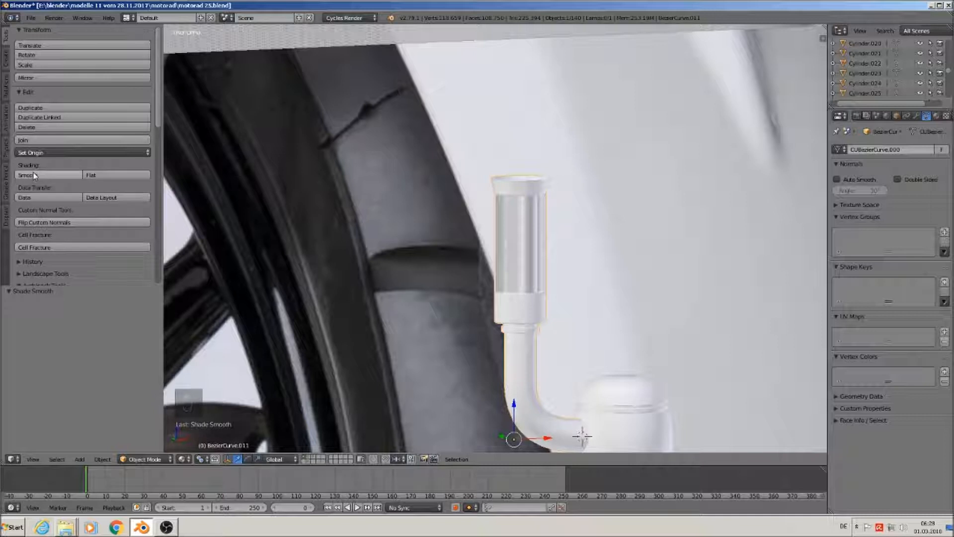
pyautogui.click(95, 176)
pyautogui.click(62, 178)
pyautogui.press('Tab')
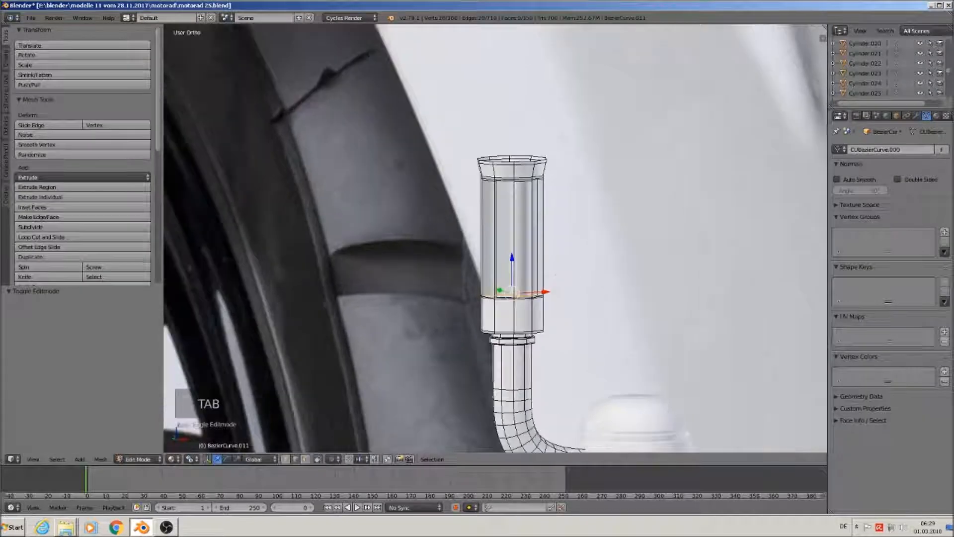
# Select the whole tube mesh and recalculate its normals
pyautogui.scroll(4, 574, 281)
pyautogui.scroll(2, 502, 241)
pyautogui.moveTo(503, 242); pyautogui.dragTo(442, 251, button='middle')
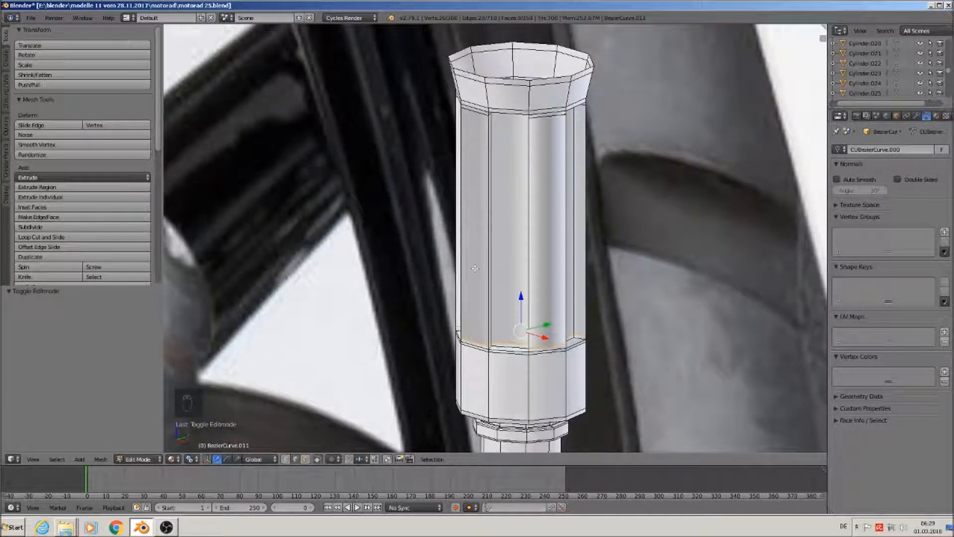
pyautogui.press('a')
pyautogui.press('a')
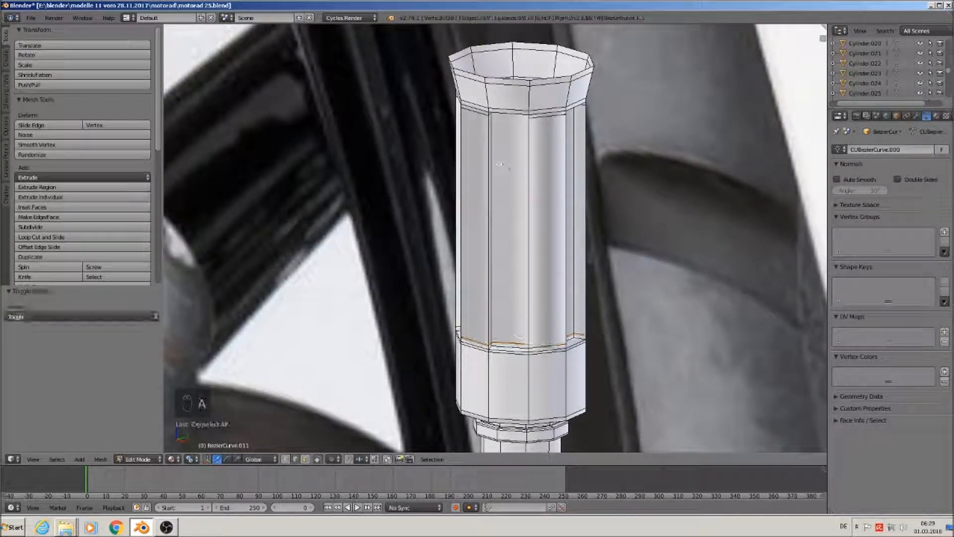
pyautogui.click(7, 94)
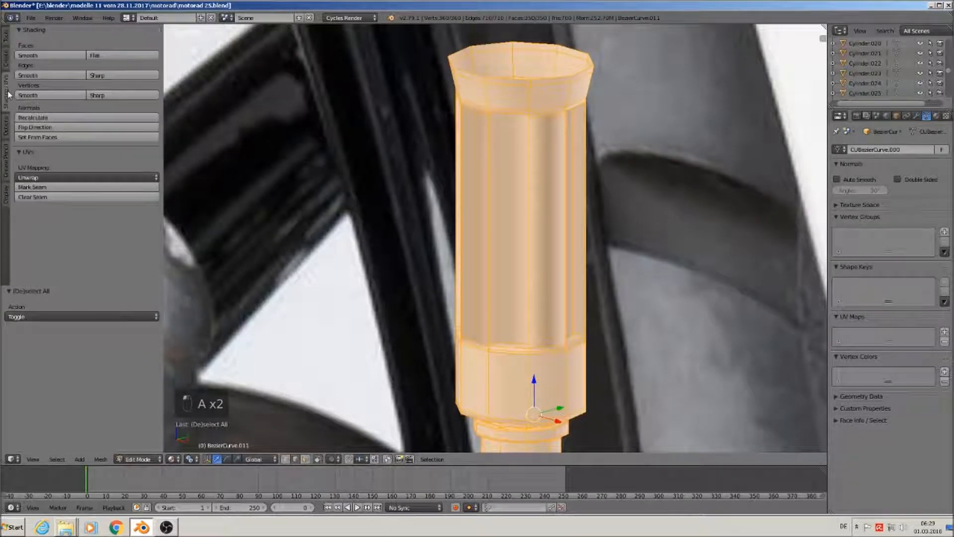
pyautogui.click(62, 121)
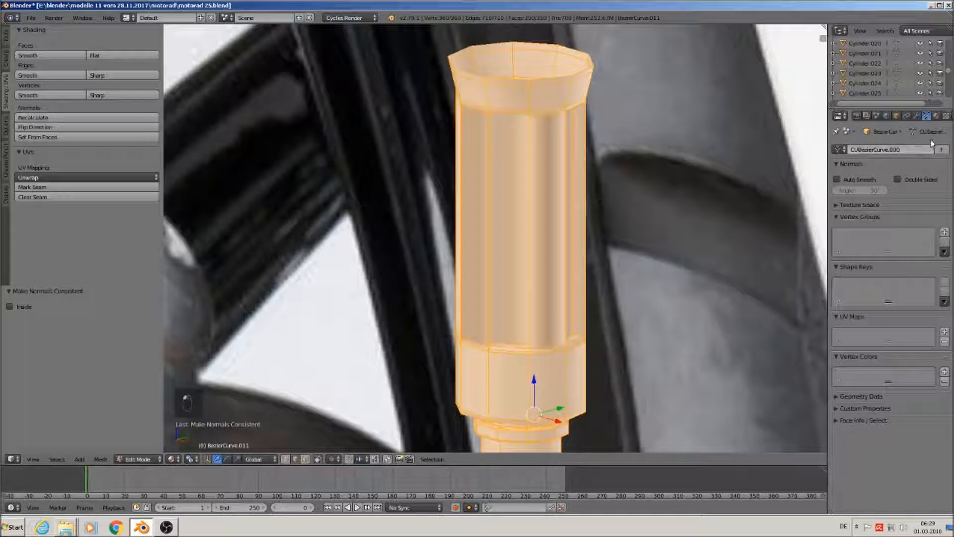
# Add an Edge Split modifier, shade the fitting smooth, then remove the modifier
pyautogui.click(916, 116)
pyautogui.click(885, 172)
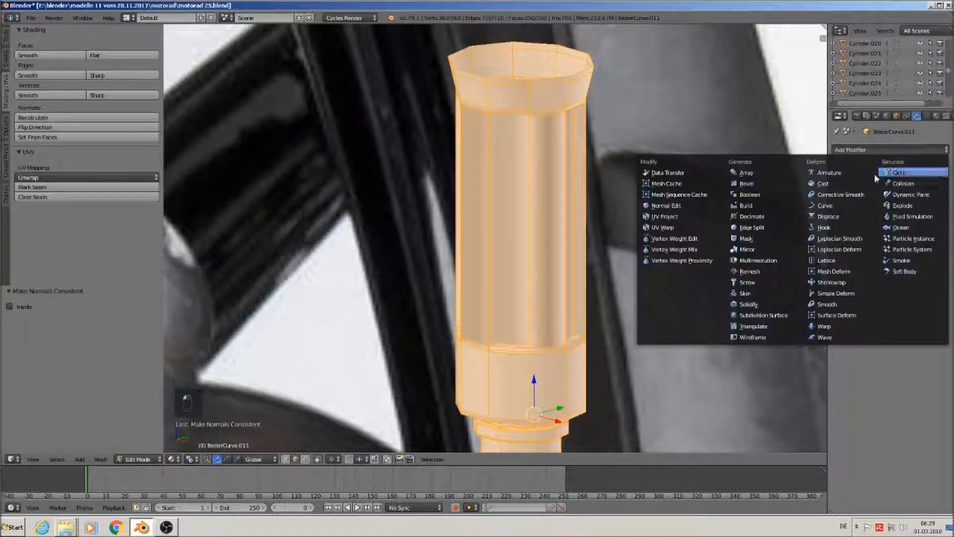
pyautogui.click(778, 226)
pyautogui.press('Tab')
pyautogui.scroll(-4, 603, 333)
pyautogui.moveTo(594, 333); pyautogui.dragTo(611, 189, button='middle')
pyautogui.scroll(-1, 611, 190)
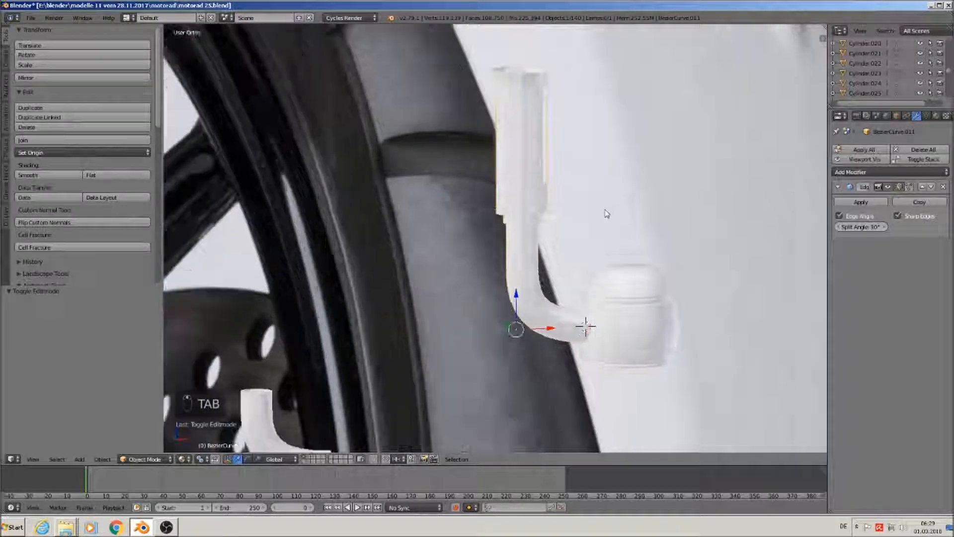
pyautogui.rightClick(517, 280)
pyautogui.click(22, 176)
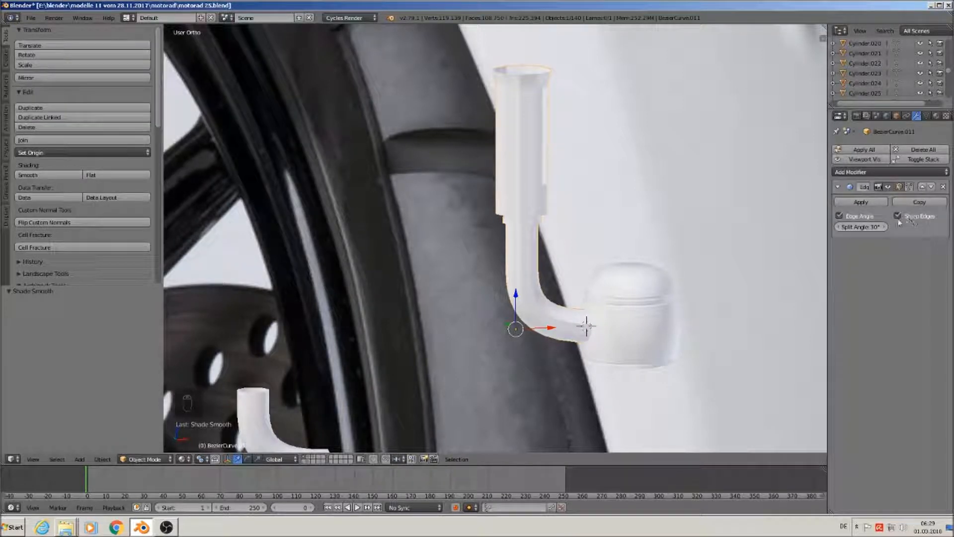
pyautogui.click(944, 187)
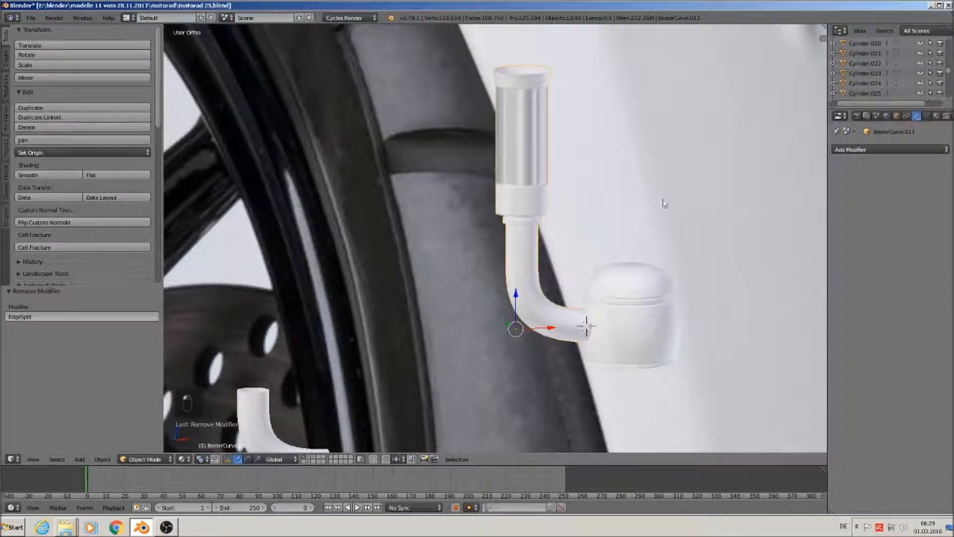
# Frame the upper cylinder and select the grip cylinder
pyautogui.scroll(3, 661, 201)
pyautogui.keyDown('shift'); pyautogui.moveTo(648, 185); pyautogui.dragTo(530, 309, button='middle'); pyautogui.keyUp('shift')
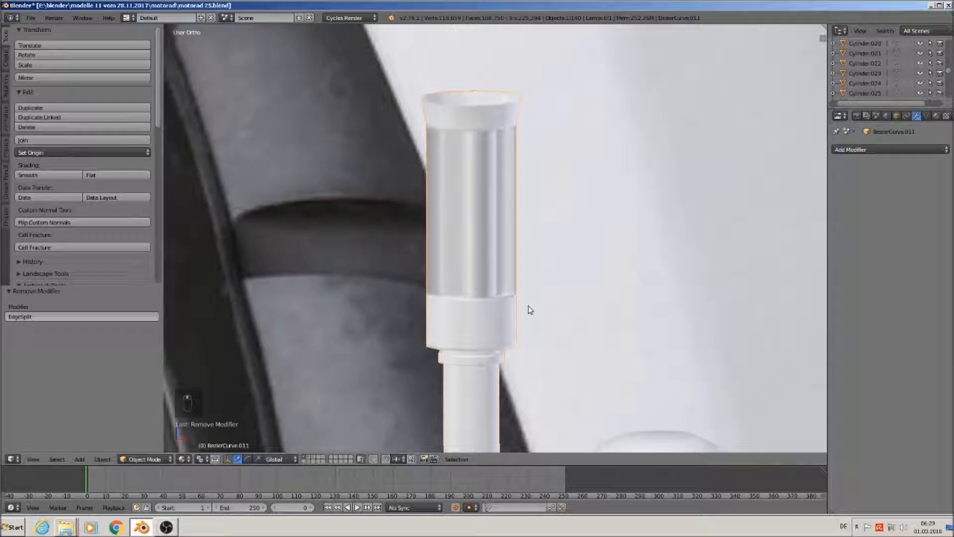
pyautogui.scroll(2, 521, 298)
pyautogui.rightClick(468, 225)
# In Edit Mode, select one side face of the cylinder and shade it flat
pyautogui.press('Tab')
pyautogui.press('Tab')
pyautogui.press('Tab')
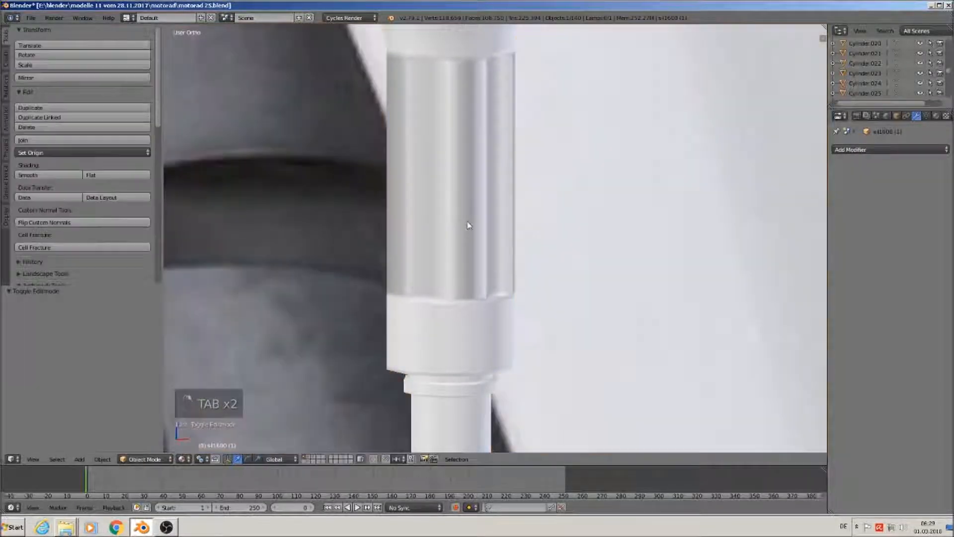
pyautogui.moveTo(467, 221); pyautogui.dragTo(514, 260, button='middle')
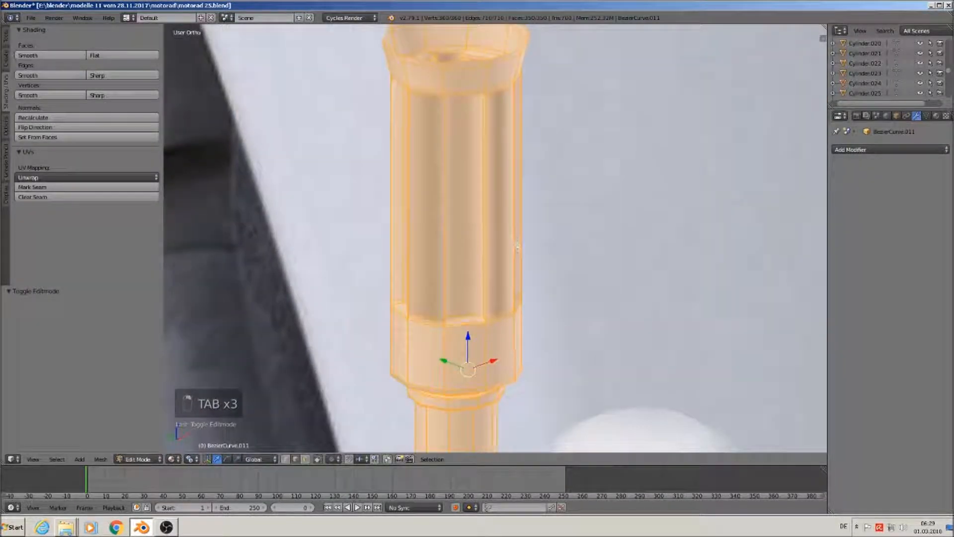
pyautogui.scroll(2, 507, 262)
pyautogui.moveTo(491, 217); pyautogui.dragTo(455, 210, button='middle')
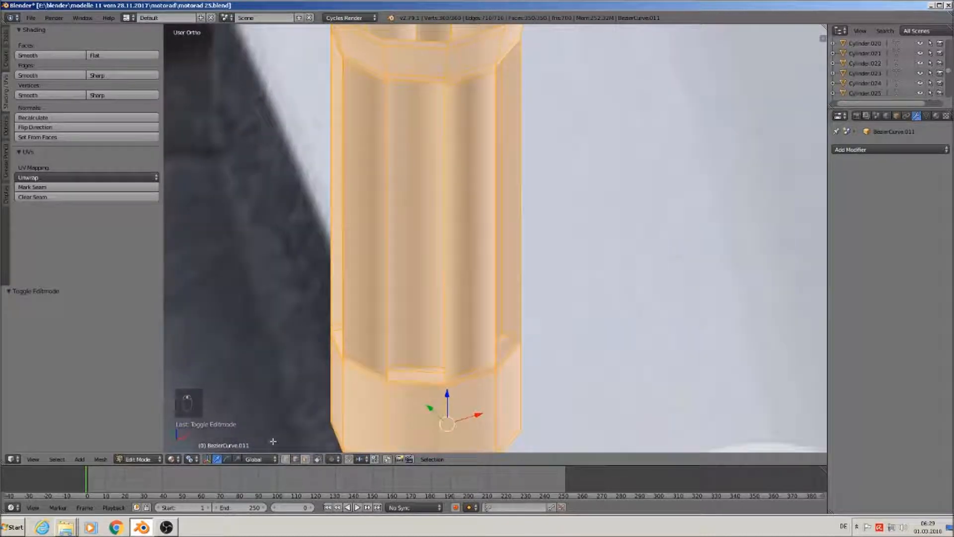
pyautogui.rightClick(466, 225)
pyautogui.moveTo(466, 225); pyautogui.dragTo(514, 191, button='middle')
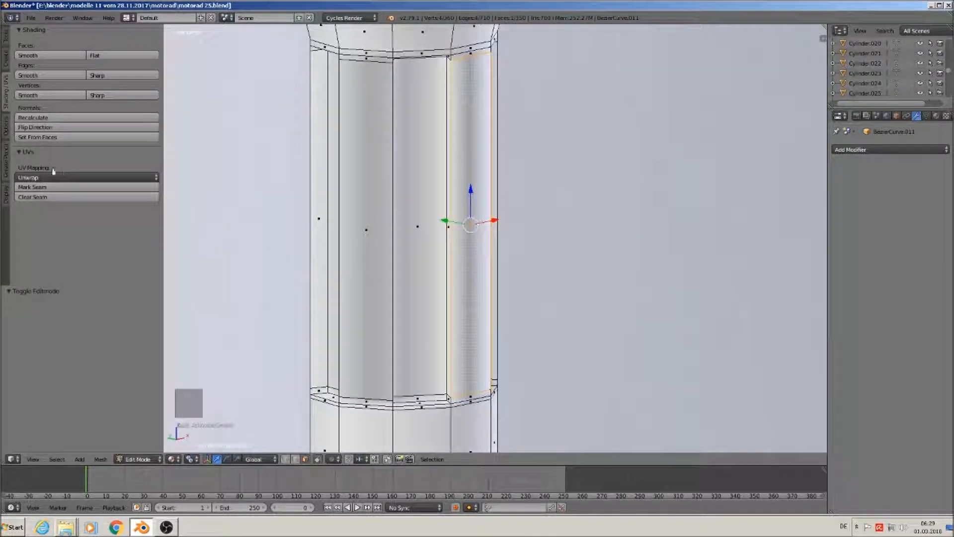
pyautogui.click(60, 127)
pyautogui.click(60, 128)
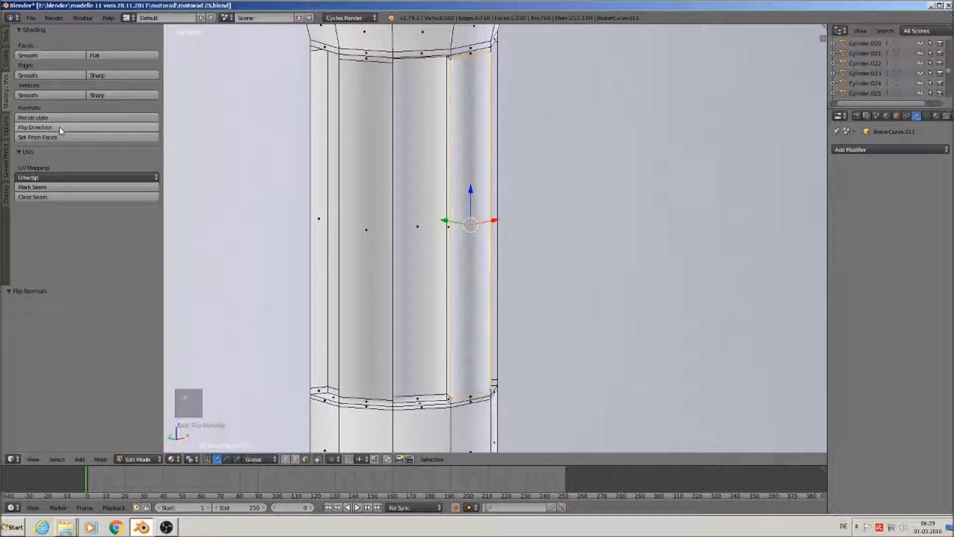
pyautogui.click(121, 55)
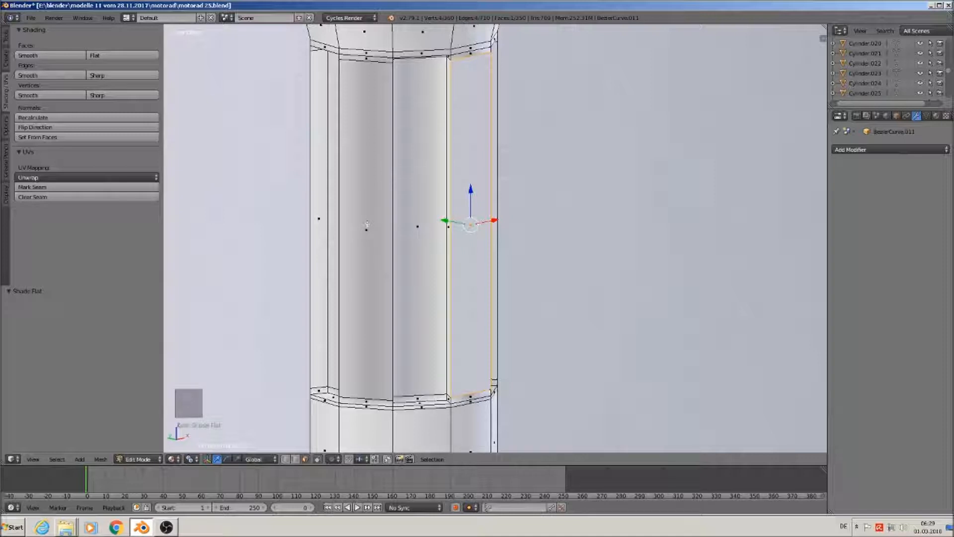
# Select eight more side faces around the cylinder and shade them flat
pyautogui.rightClick(414, 228)
pyautogui.keyDown('shift'); pyautogui.rightClick(373, 229); pyautogui.keyUp('shift')
pyautogui.moveTo(383, 232); pyautogui.dragTo(422, 252, button='middle')
pyautogui.keyDown('shift'); pyautogui.rightClick(325, 231); pyautogui.keyUp('shift')
pyautogui.keyDown('shift'); pyautogui.rightClick(281, 231); pyautogui.keyUp('shift')
pyautogui.moveTo(282, 231); pyautogui.dragTo(124, 130, button='middle')
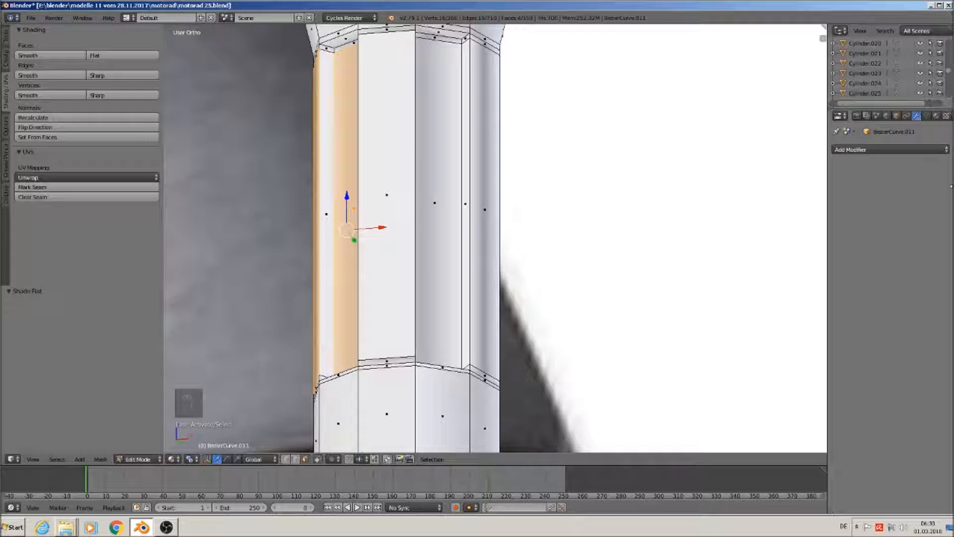
pyautogui.keyDown('shift'); pyautogui.rightClick(439, 280); pyautogui.keyUp('shift')
pyautogui.keyDown('shift'); pyautogui.rightClick(486, 284); pyautogui.keyUp('shift')
pyautogui.moveTo(524, 288); pyautogui.dragTo(410, 251, button='middle')
pyautogui.keyDown('shift'); pyautogui.rightClick(422, 248); pyautogui.keyUp('shift')
pyautogui.keyDown('shift'); pyautogui.rightClick(469, 243); pyautogui.keyUp('shift')
pyautogui.moveTo(467, 239); pyautogui.dragTo(507, 311, button='middle')
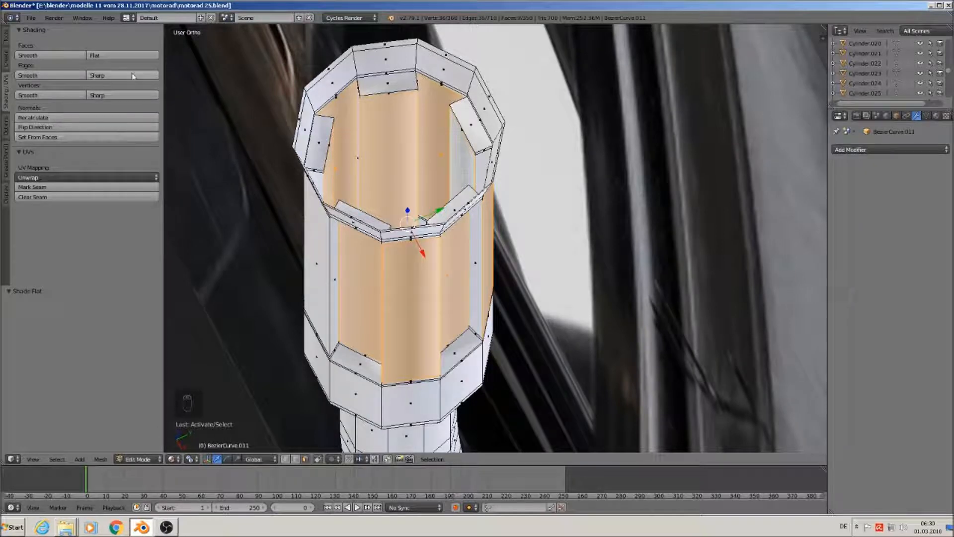
pyautogui.click(125, 56)
# Check the shading in Object Mode, then loop-select the top rim face ring and shade it flat
pyautogui.press('Tab')
pyautogui.moveTo(473, 354)
pyautogui.mouseDown(button='middle')
pyautogui.moveTo(526, 285)
pyautogui.moveTo(572, 274)
pyautogui.mouseUp(button='middle')
pyautogui.scroll(-3, 507, 305)
pyautogui.press('Tab')
pyautogui.scroll(6, 574, 278)
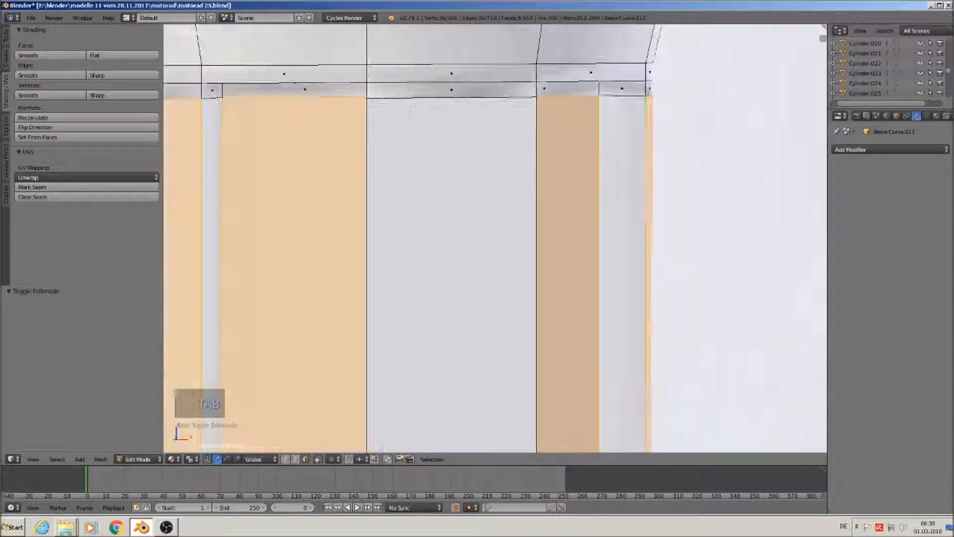
pyautogui.keyDown('shift'); pyautogui.moveTo(498, 110); pyautogui.dragTo(572, 127, button='middle'); pyautogui.keyUp('shift')
pyautogui.rightClick(634, 124)
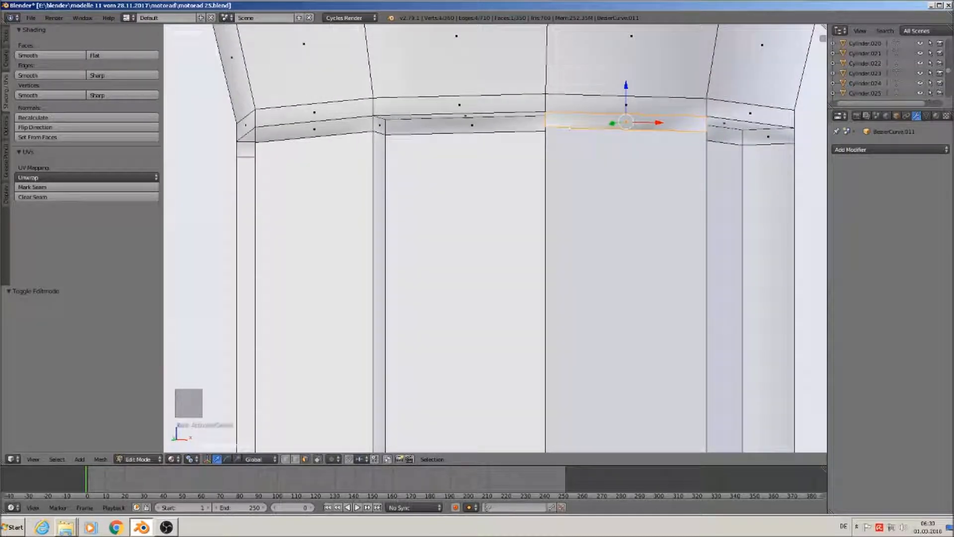
pyautogui.keyDown('alt'); pyautogui.rightClick(376, 125); pyautogui.keyUp('alt')
pyautogui.click(123, 56)
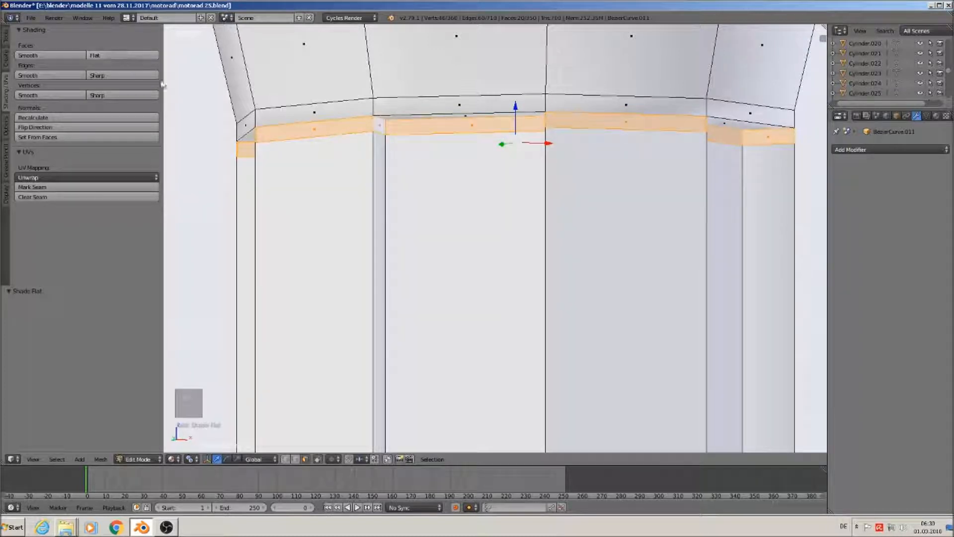
# Loop-select the lower horizontal face ring, shade it flat, and return to Object Mode
pyautogui.scroll(-4, 477, 268)
pyautogui.keyDown('shift'); pyautogui.moveTo(555, 310); pyautogui.dragTo(539, 22, button='middle'); pyautogui.keyUp('shift')
pyautogui.keyDown('shift'); pyautogui.moveTo(380, 163); pyautogui.dragTo(382, 49, button='middle'); pyautogui.keyUp('shift')
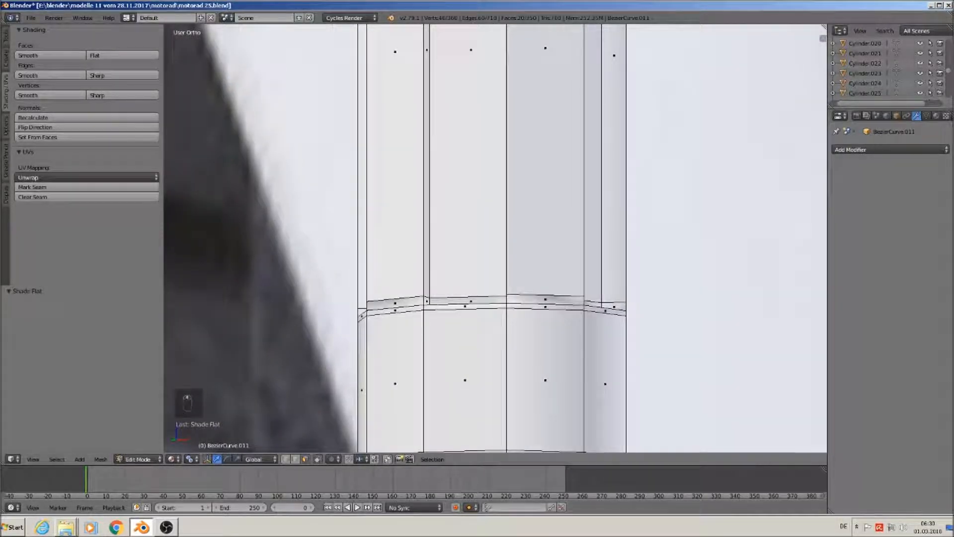
pyautogui.scroll(3, 427, 298)
pyautogui.keyDown('alt'); pyautogui.rightClick(425, 305); pyautogui.keyUp('alt')
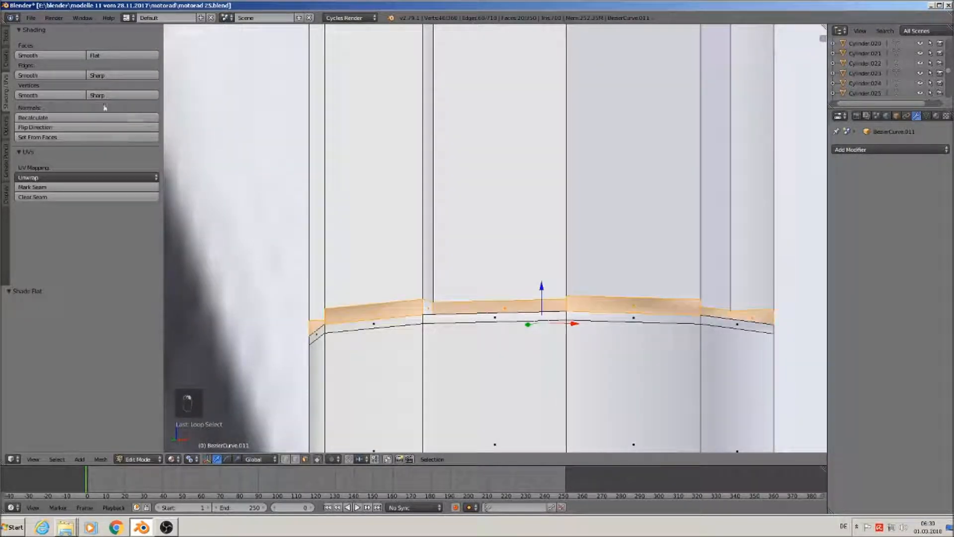
pyautogui.click(101, 57)
pyautogui.press('Tab')
pyautogui.scroll(-3, 723, 350)
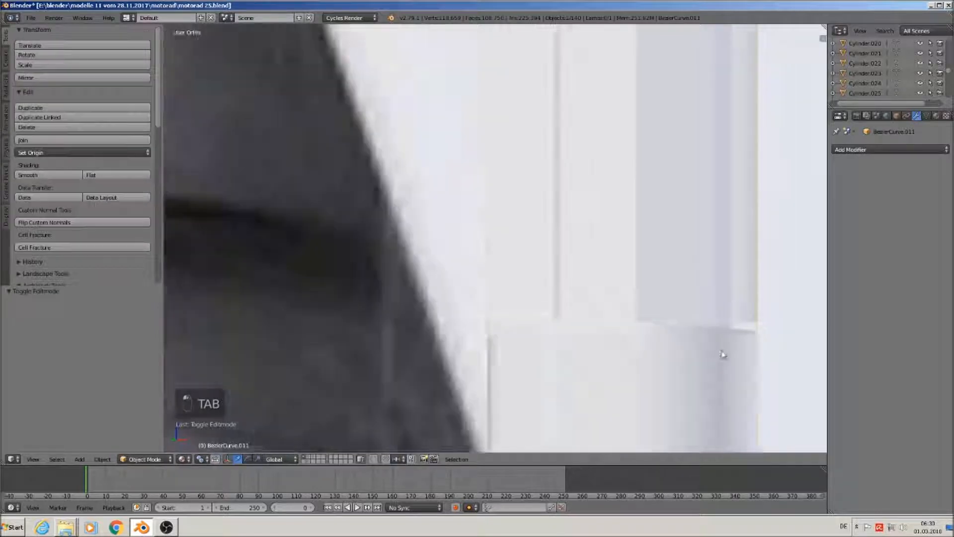
# In edge-select mode, select the top rim's edge loop and reposition it with Edge Slide
pyautogui.scroll(-6, 723, 354)
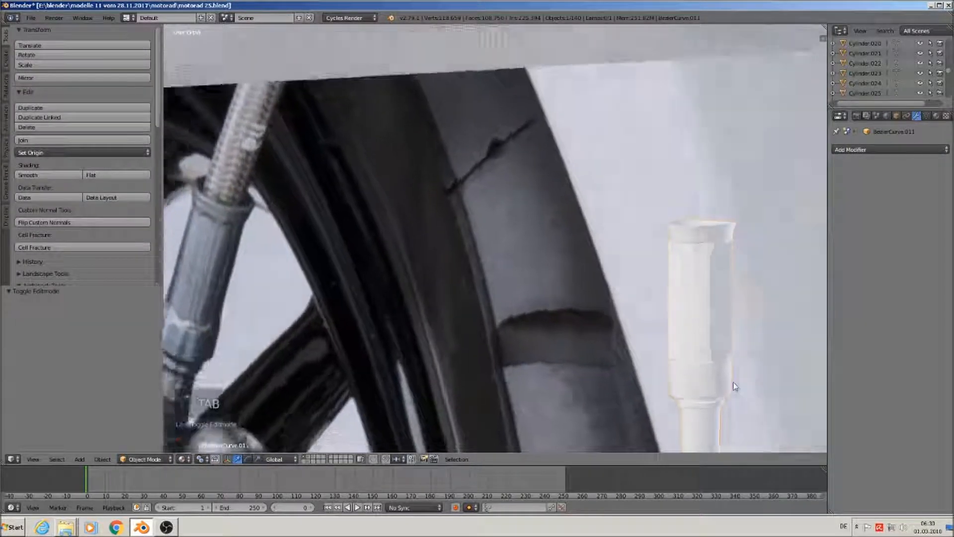
pyautogui.keyDown('shift'); pyautogui.moveTo(732, 382); pyautogui.dragTo(452, 239, button='middle'); pyautogui.keyUp('shift')
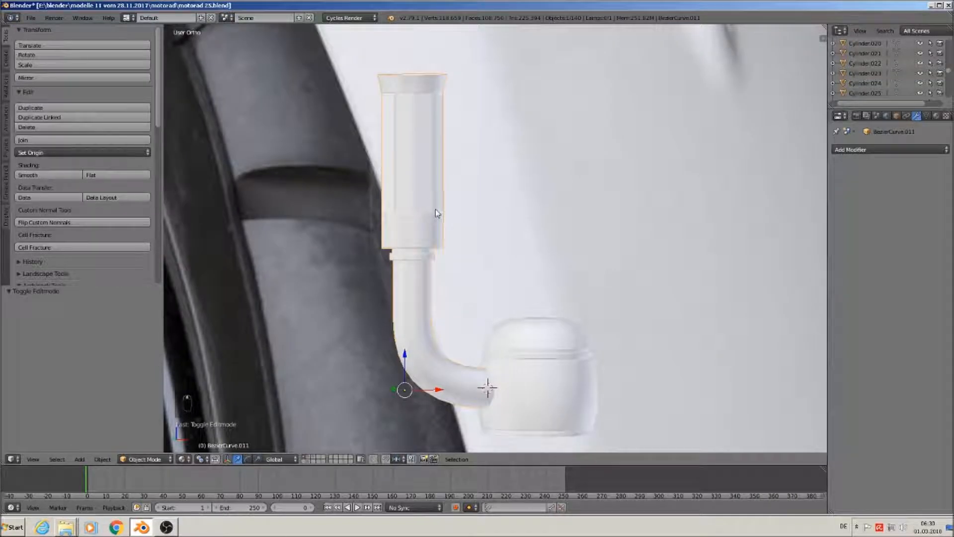
pyautogui.keyDown('shift'); pyautogui.moveTo(461, 171); pyautogui.dragTo(458, 300, button='middle'); pyautogui.keyUp('shift')
pyautogui.press('Tab')
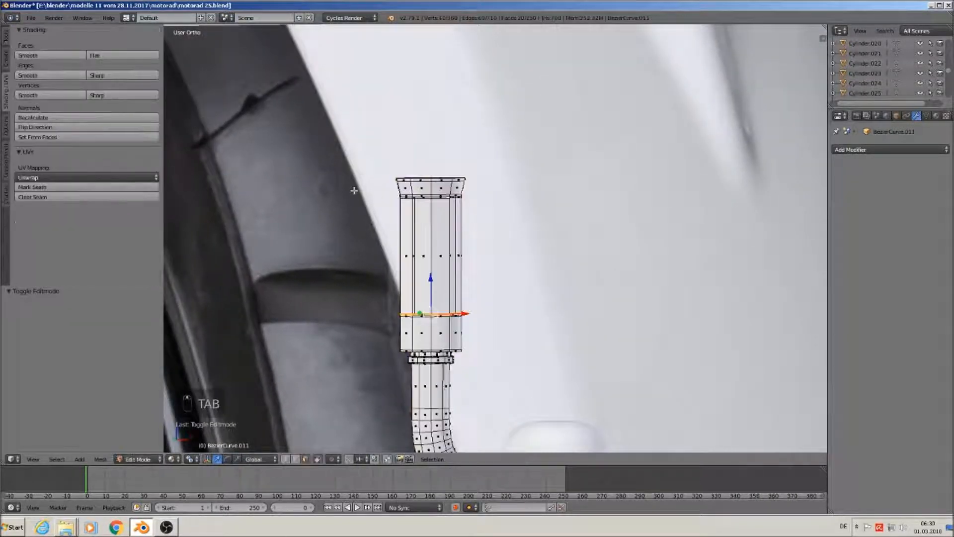
pyautogui.scroll(5, 354, 191)
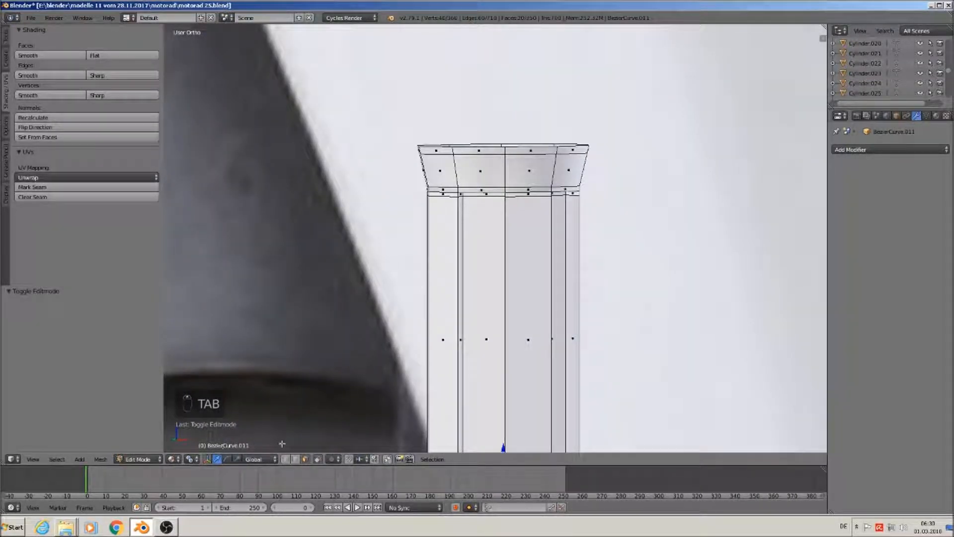
pyautogui.click(295, 459)
pyautogui.keyDown('alt'); pyautogui.rightClick(491, 152); pyautogui.keyUp('alt')
pyautogui.press('space')
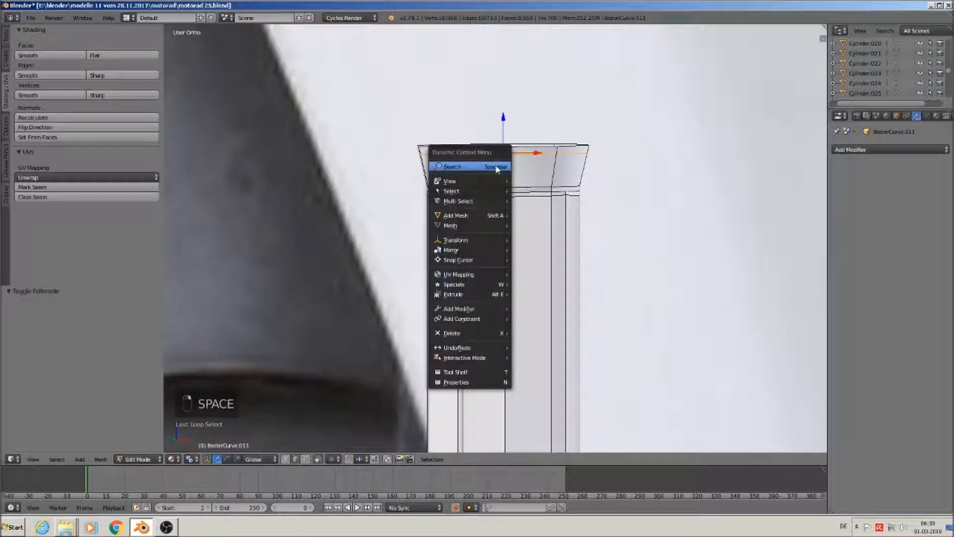
pyautogui.click(495, 167)
pyautogui.write('s')
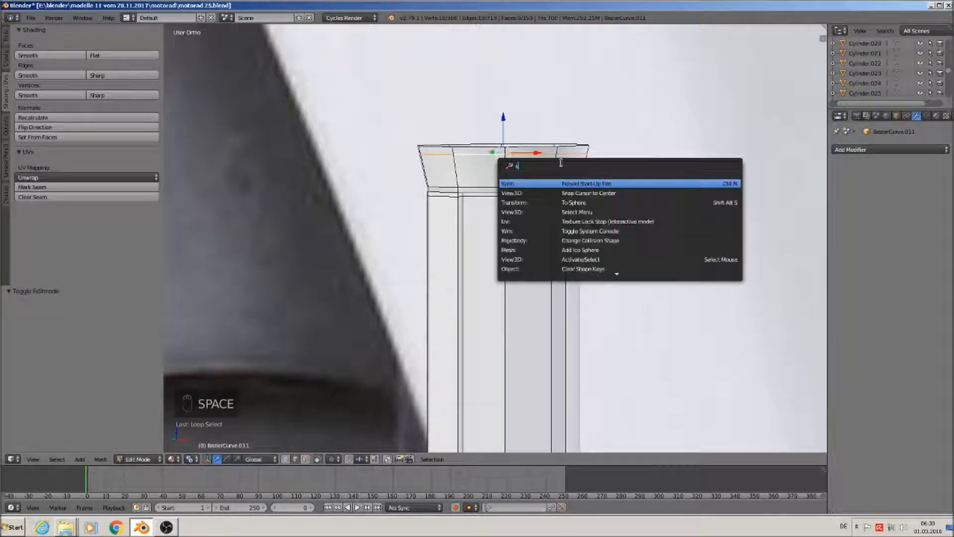
pyautogui.write('li')
pyautogui.press('Return')
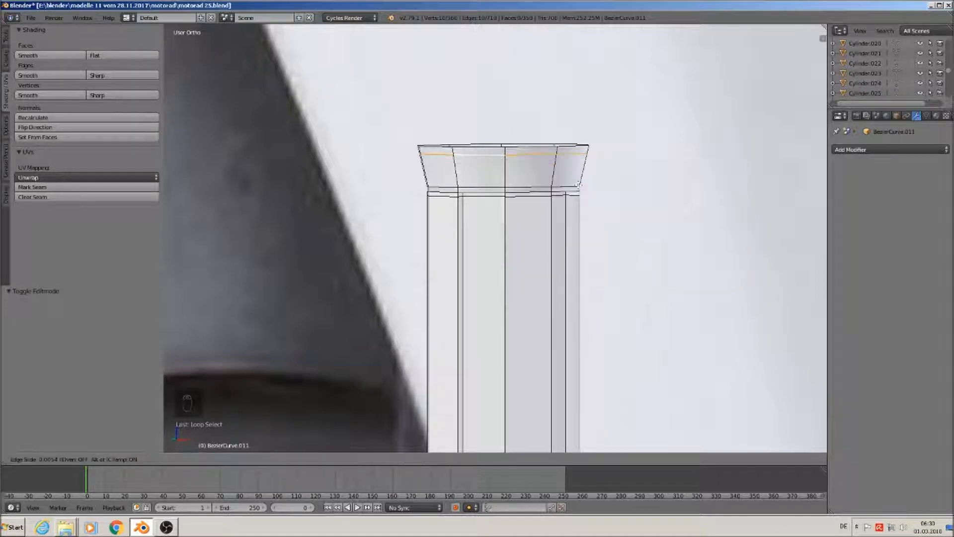
pyautogui.click(571, 169)
# Select the edge loop just below the top ring and start sliding it with Edge Slide
pyautogui.keyDown('alt'); pyautogui.rightClick(483, 186); pyautogui.keyUp('alt')
pyautogui.press('space')
pyautogui.click(489, 187)
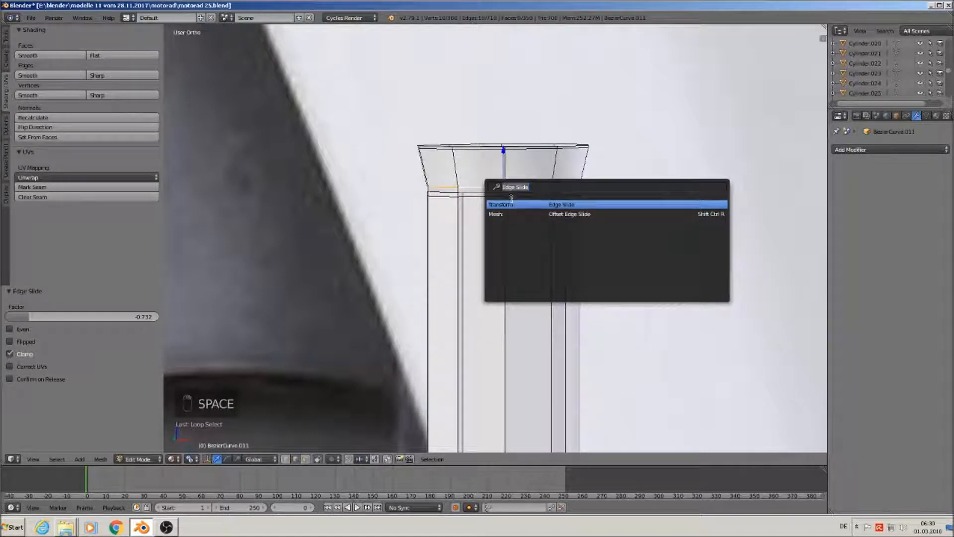
pyautogui.press('Return')
# Confirm the second loop's slide and return to Object Mode, framing the brake fitting
pyautogui.click(515, 214)
pyautogui.press('Tab')
pyautogui.scroll(-8, 538, 331)
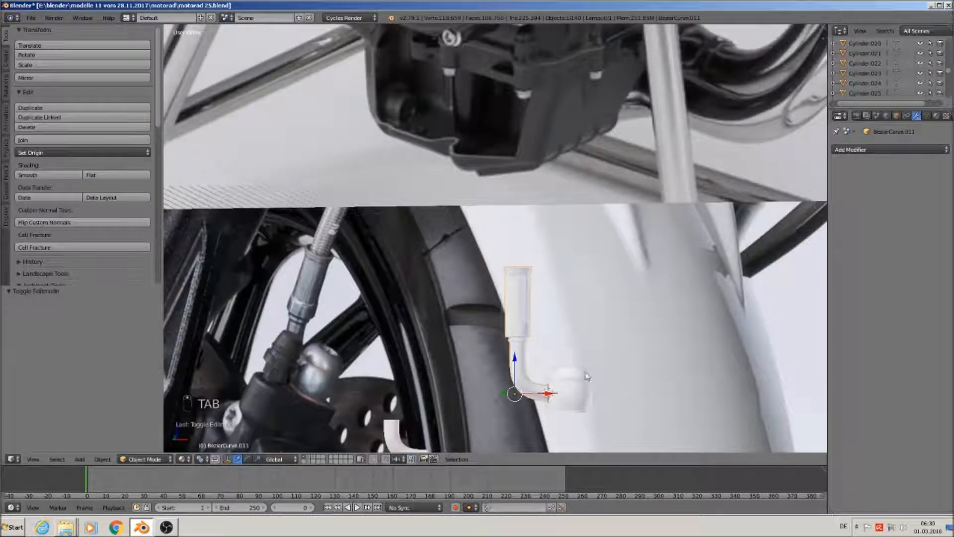
pyautogui.keyDown('shift'); pyautogui.moveTo(587, 376); pyautogui.dragTo(559, 303, button='middle'); pyautogui.keyUp('shift')
pyautogui.scroll(1, 526, 304)
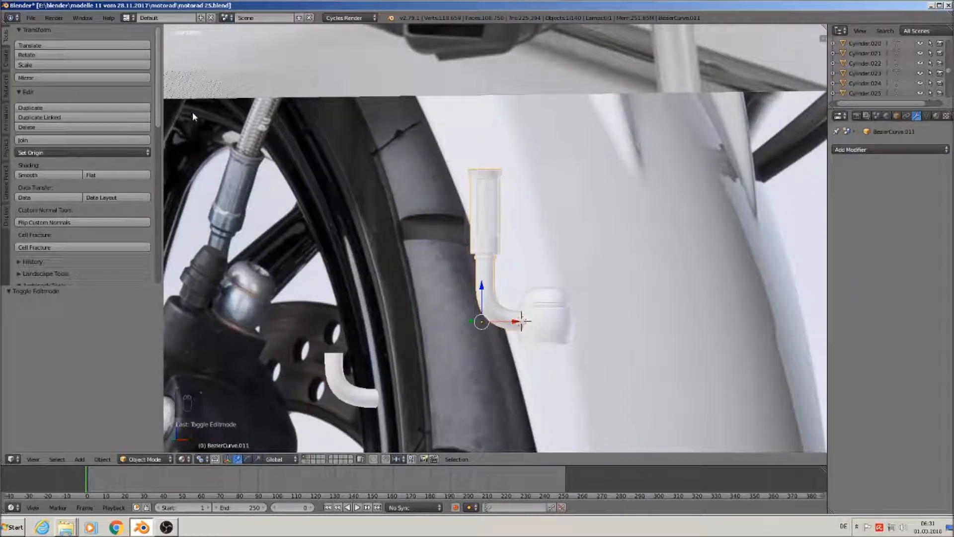
pyautogui.keyDown('shift'); pyautogui.moveTo(366, 322); pyautogui.dragTo(578, 230, button='middle'); pyautogui.keyUp('shift')
pyautogui.scroll(1, 576, 219)
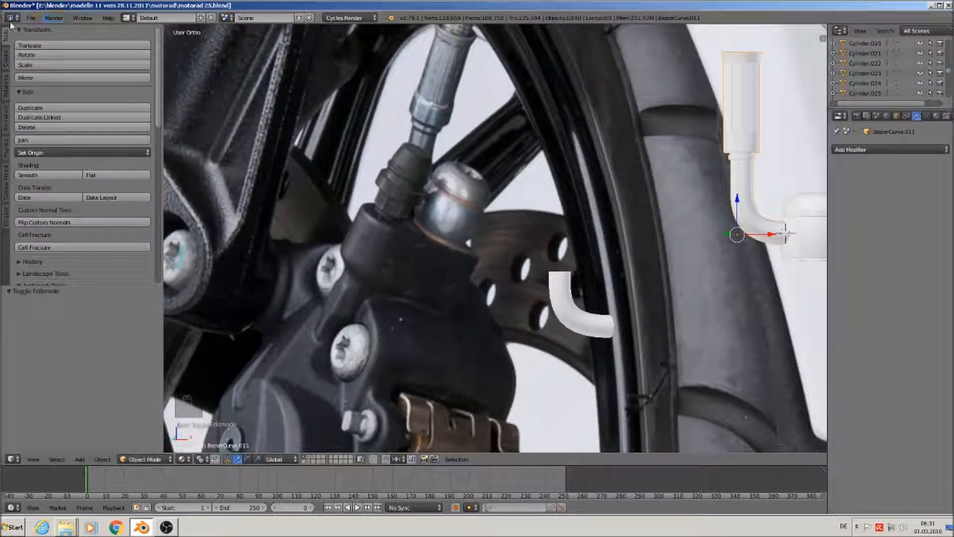
# Save the blend file and bring up the Add > Mesh shape list
pyautogui.click(31, 18)
pyautogui.click(52, 92)
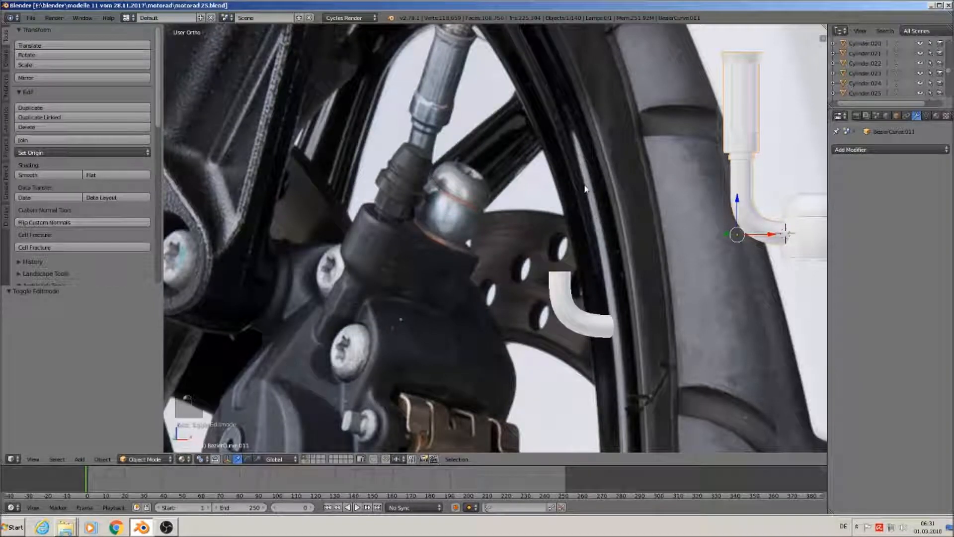
pyautogui.moveTo(585, 189); pyautogui.dragTo(556, 244, button='middle')
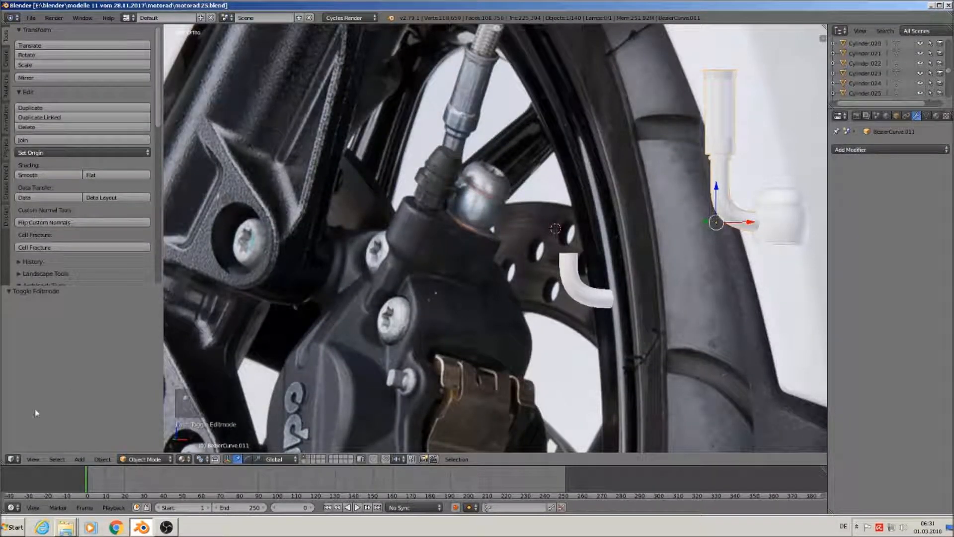
pyautogui.click(79, 459)
pyautogui.moveTo(93, 446)
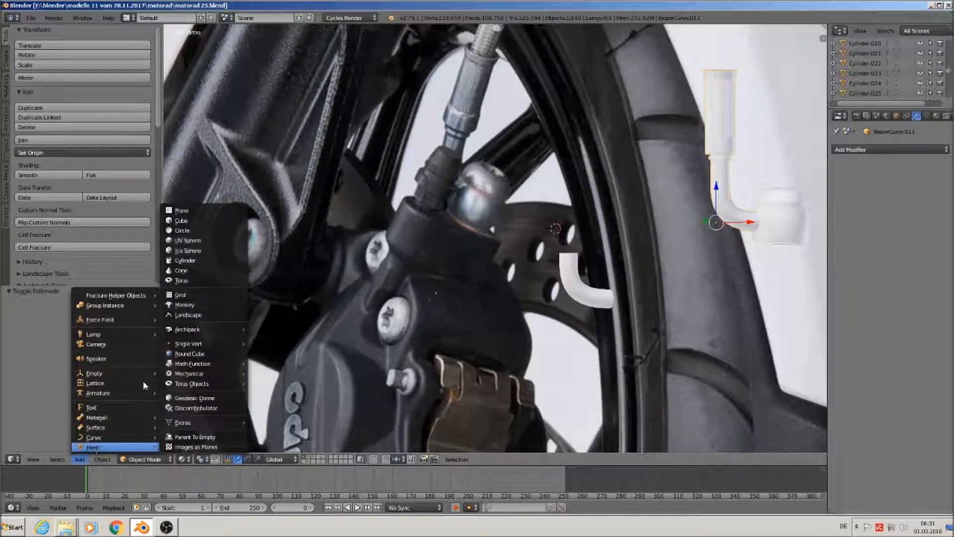
# Add a cylinder mesh with 24 vertices
pyautogui.click(182, 264)
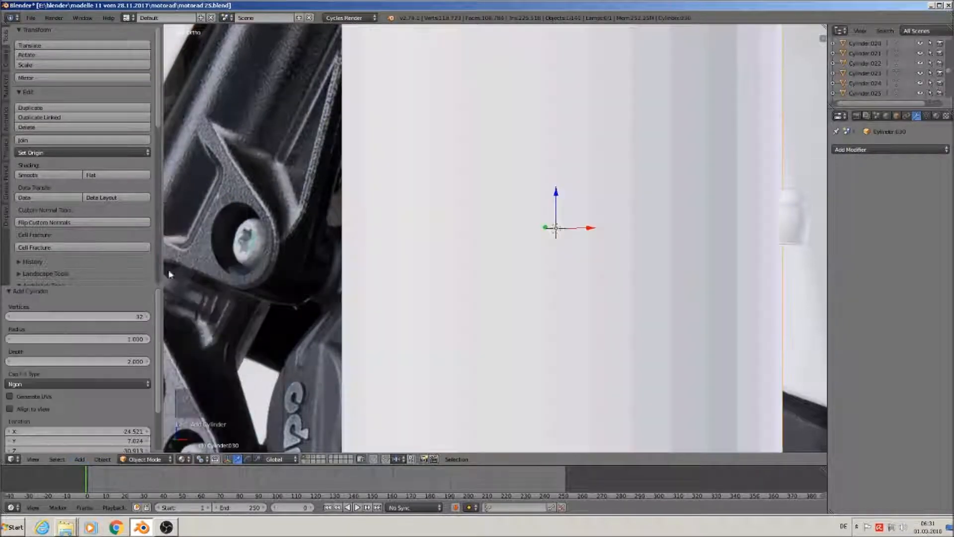
pyautogui.click(108, 319)
pyautogui.write('24')
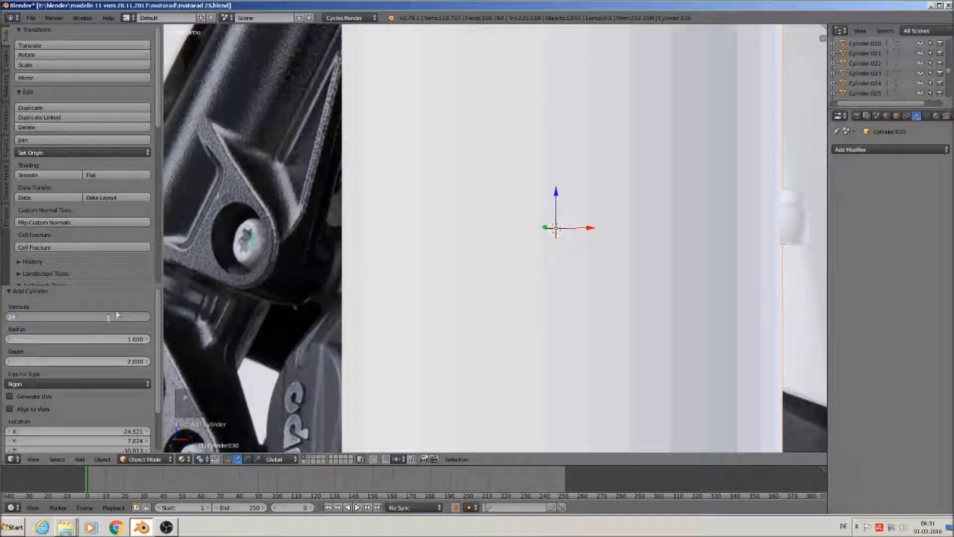
pyautogui.press('Return')
# Scale the cylinder to 0.061, squash it along Z into a thin ring, and shade it smooth
pyautogui.press('s')
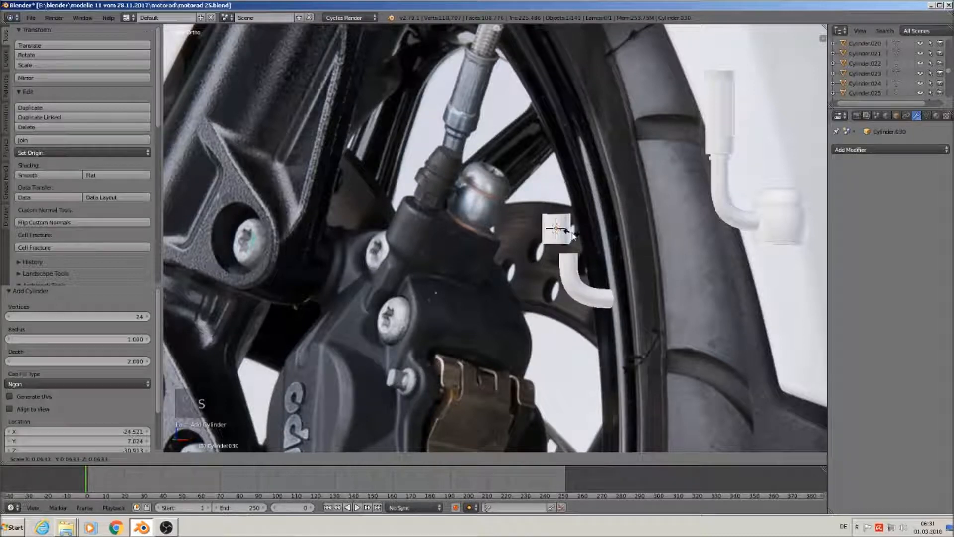
pyautogui.click(570, 234)
pyautogui.press('s')
pyautogui.press('z')
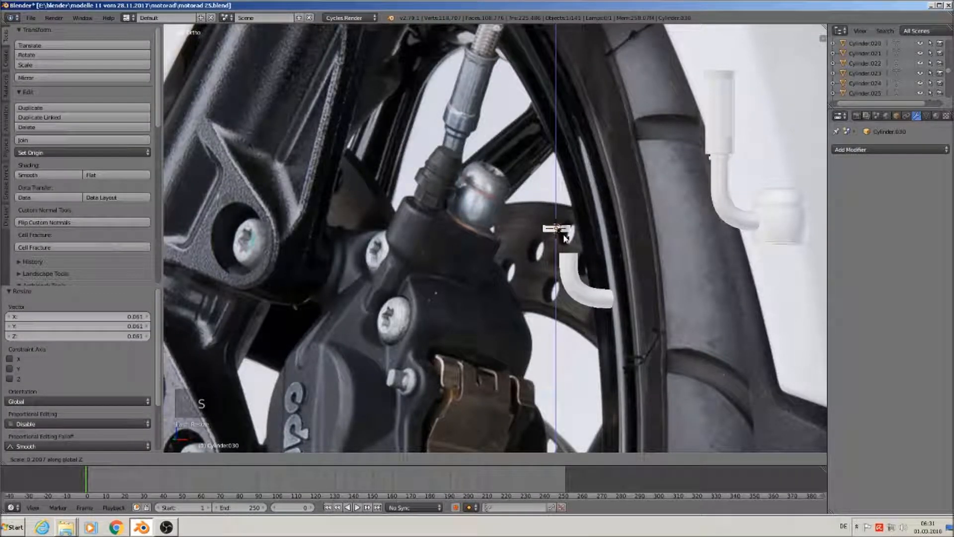
pyautogui.click(564, 238)
pyautogui.scroll(3, 565, 229)
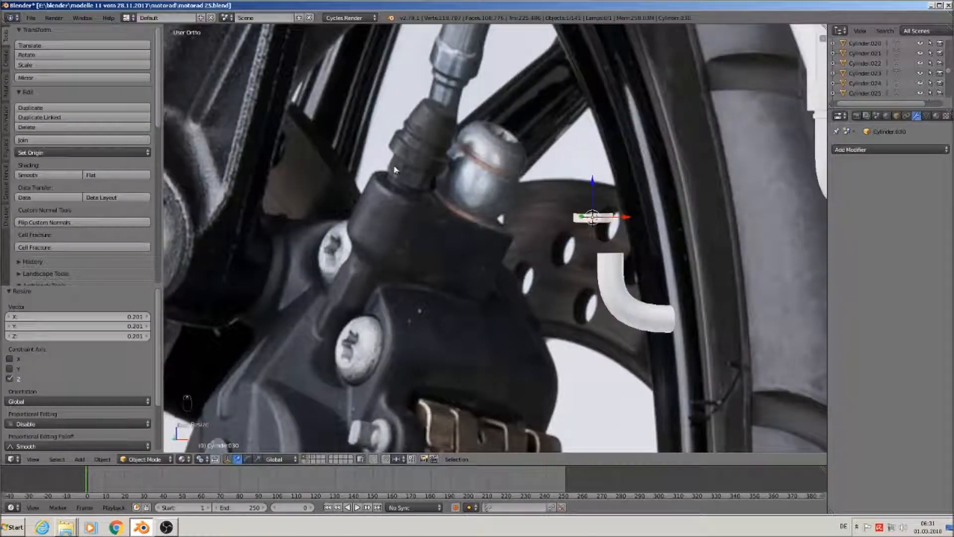
pyautogui.scroll(1, 381, 183)
pyautogui.keyDown('shift'); pyautogui.moveTo(380, 184); pyautogui.dragTo(340, 181, button='middle'); pyautogui.keyUp('shift')
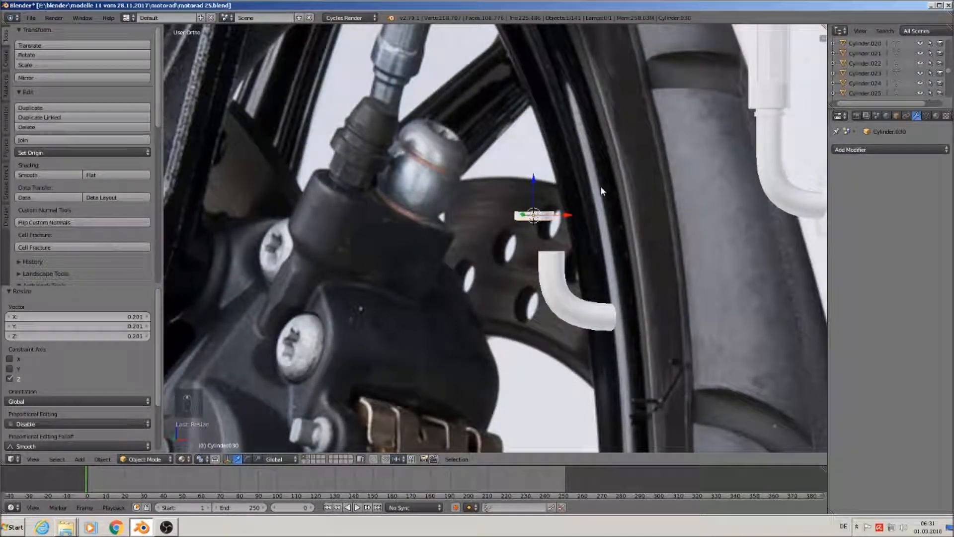
pyautogui.click(30, 175)
pyautogui.press('KP_Decimal')
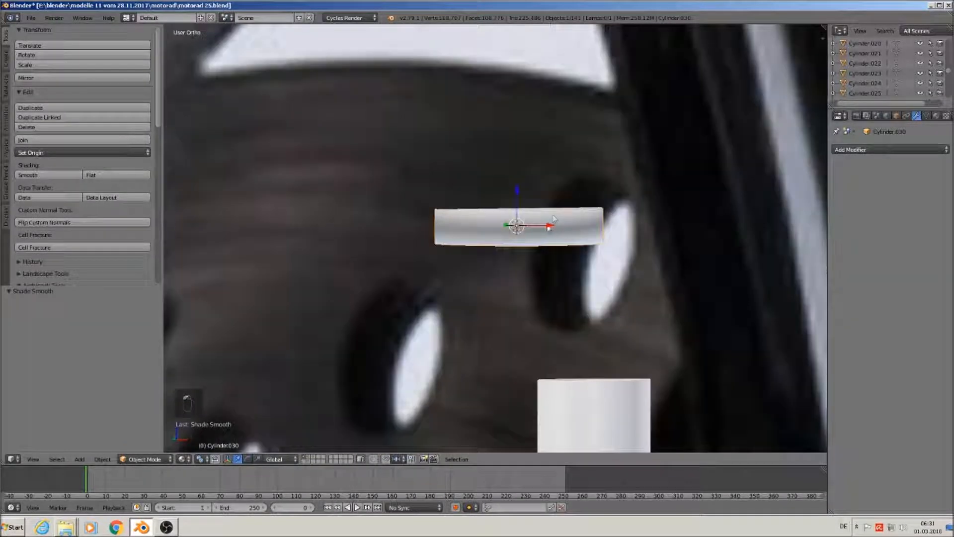
# Add two loop cuts on the ring, one near its top edge and one near its bottom
pyautogui.press('Tab')
pyautogui.hotkey('ctrl', 'r')
pyautogui.click(532, 226)
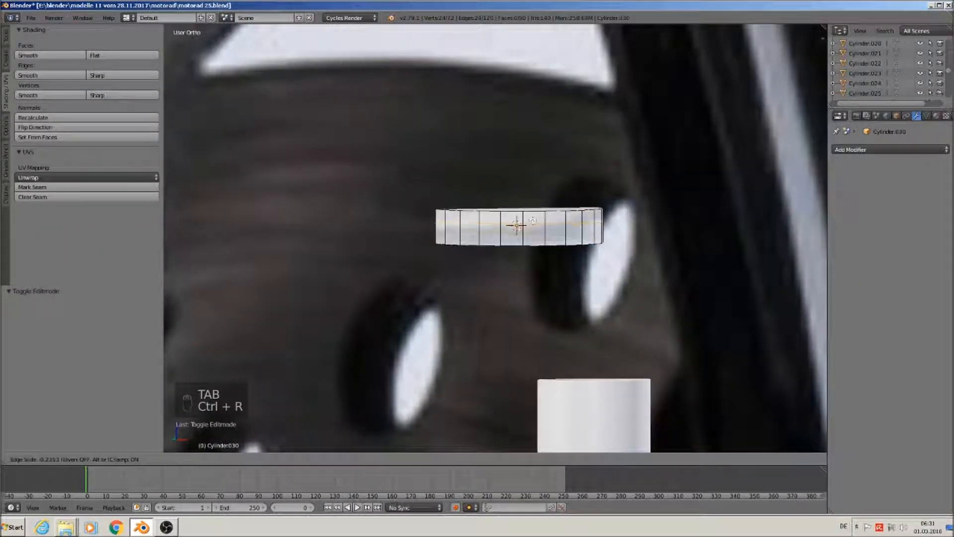
pyautogui.click(532, 210)
pyautogui.hotkey('ctrl', 'r')
pyautogui.click(532, 211)
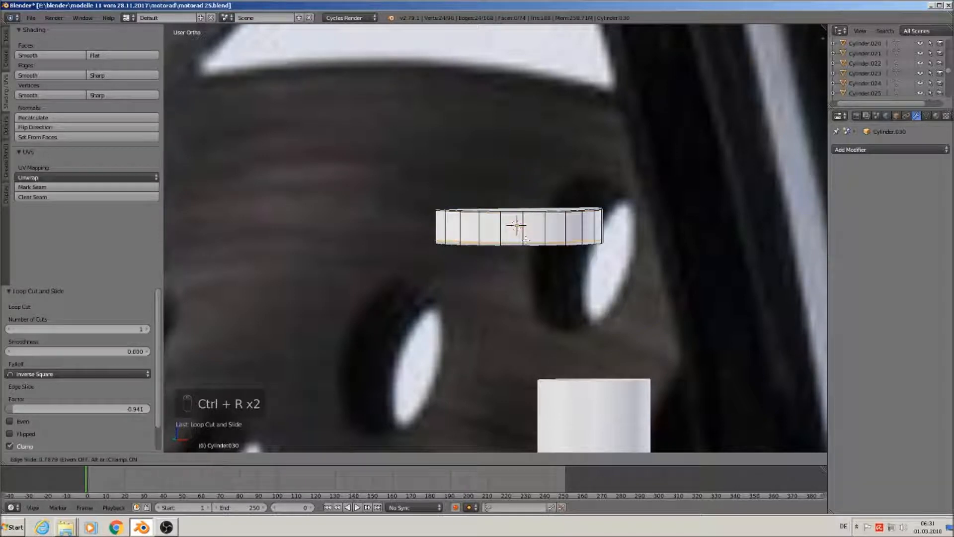
pyautogui.click(525, 242)
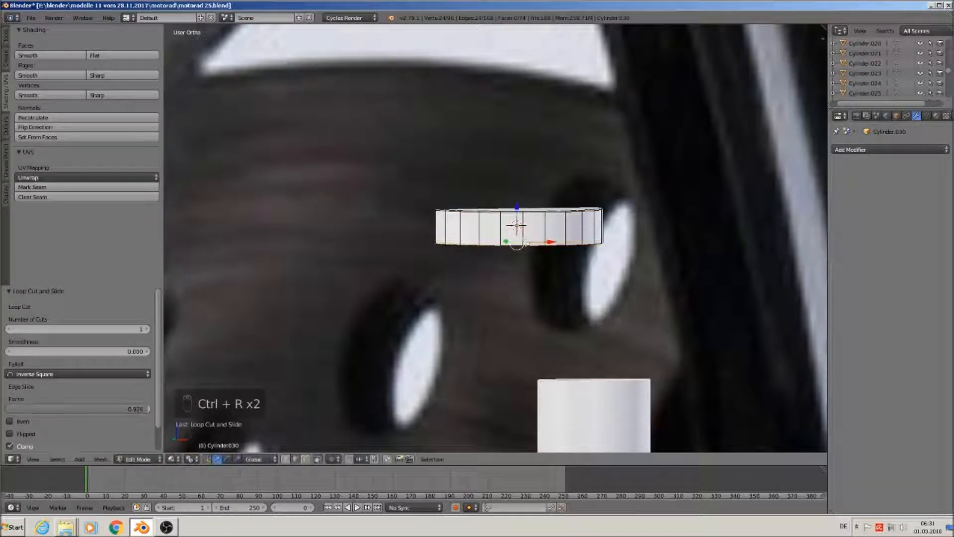
# Add a six-sided cylinder inside the ring's mesh and scale it to about 0.055 for the nut
pyautogui.click(80, 459)
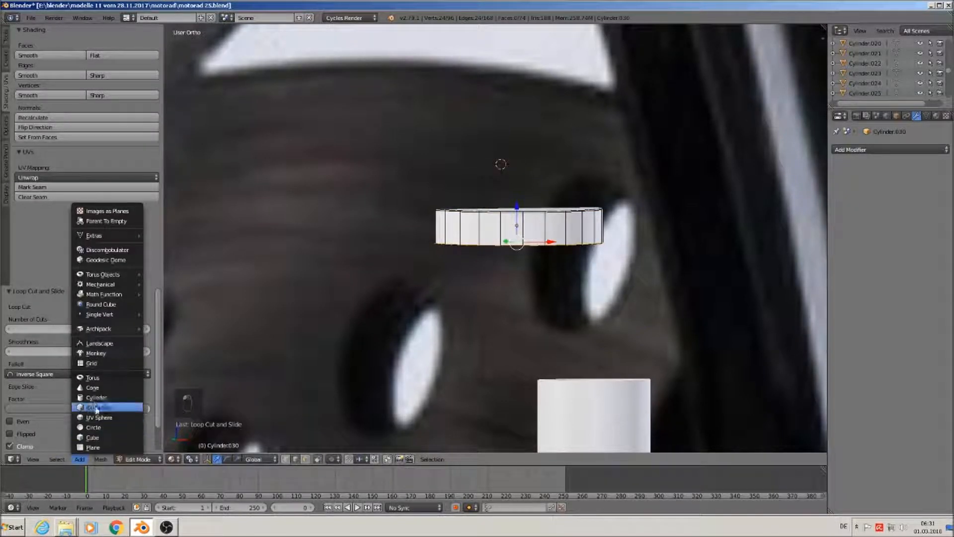
pyautogui.click(96, 398)
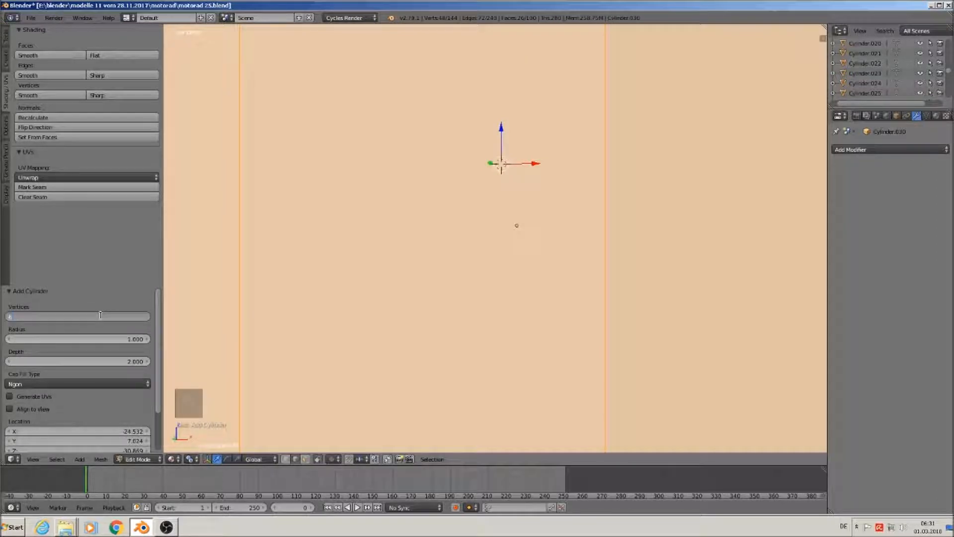
pyautogui.press('Return')
pyautogui.scroll(-15, 645, 328)
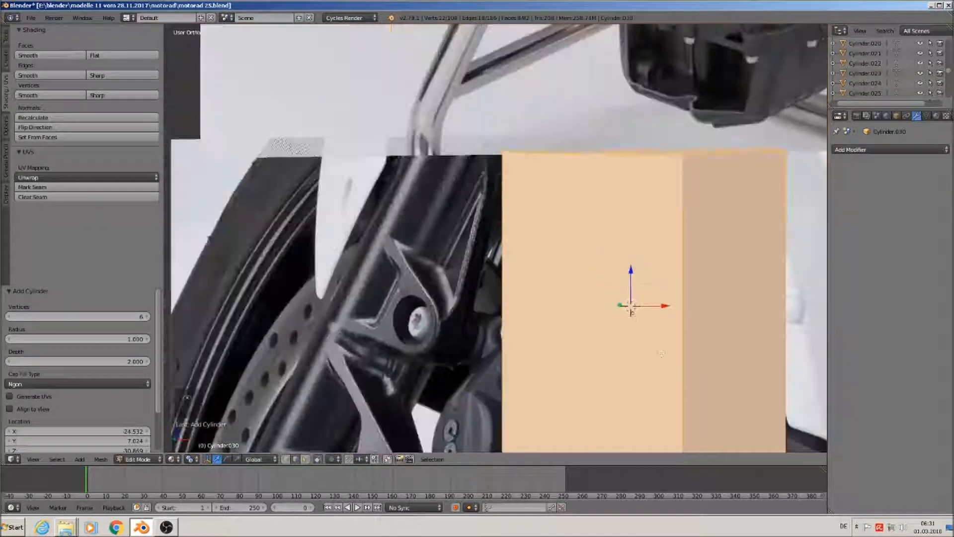
pyautogui.press('s')
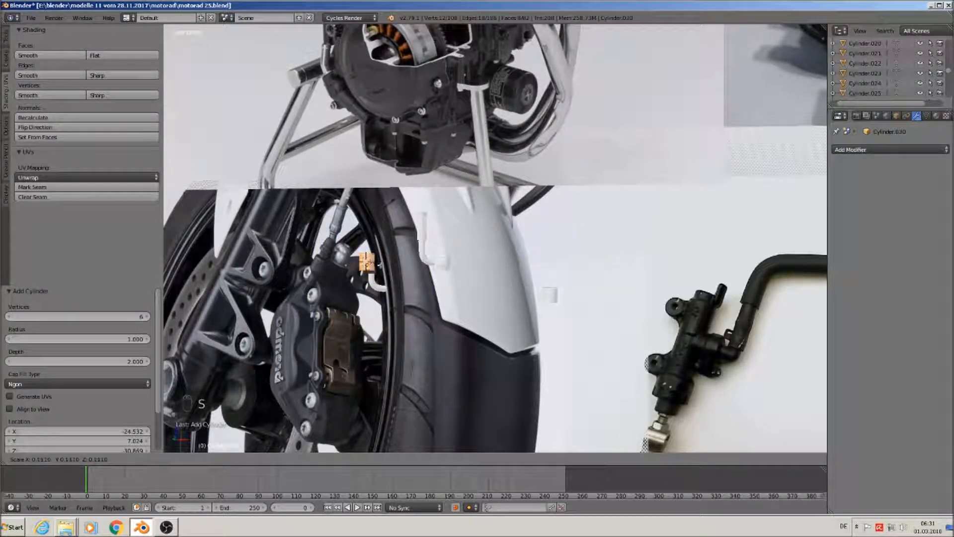
pyautogui.click(372, 267)
pyautogui.scroll(10, 371, 267)
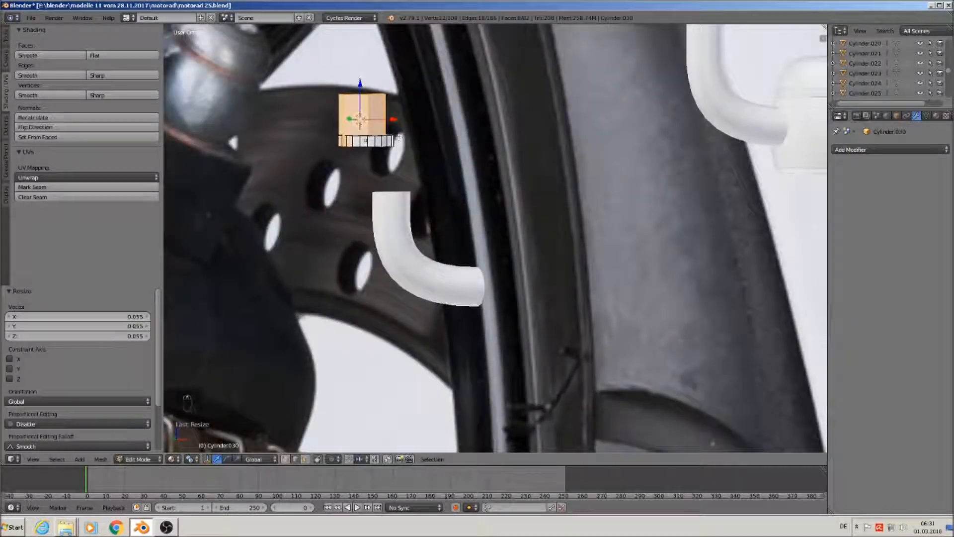
pyautogui.moveTo(387, 118); pyautogui.dragTo(392, 118)
pyautogui.keyDown('shift'); pyautogui.moveTo(371, 191); pyautogui.dragTo(527, 270, button='middle'); pyautogui.keyUp('shift')
pyautogui.scroll(-1, 528, 269)
pyautogui.scroll(-2, 527, 269)
pyautogui.scroll(1, 386, 253)
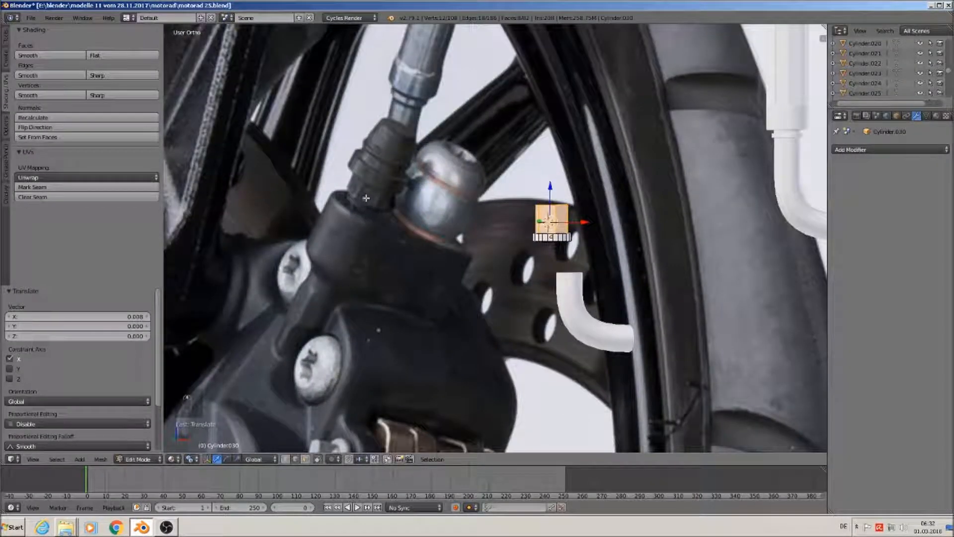
pyautogui.scroll(1, 566, 252)
# Flatten the nut along Z, lift it onto the ring, and return to Object Mode
pyautogui.press('s')
pyautogui.press('z')
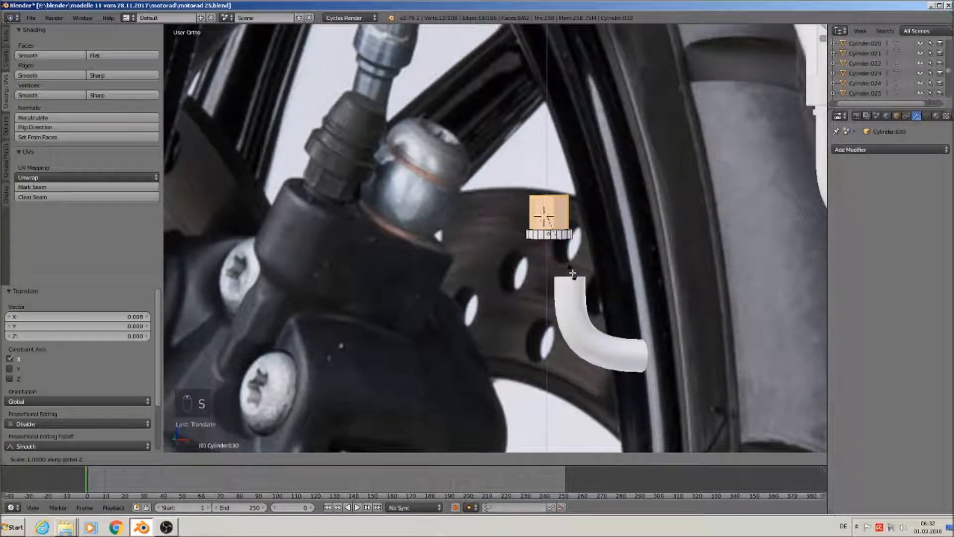
pyautogui.click(555, 241)
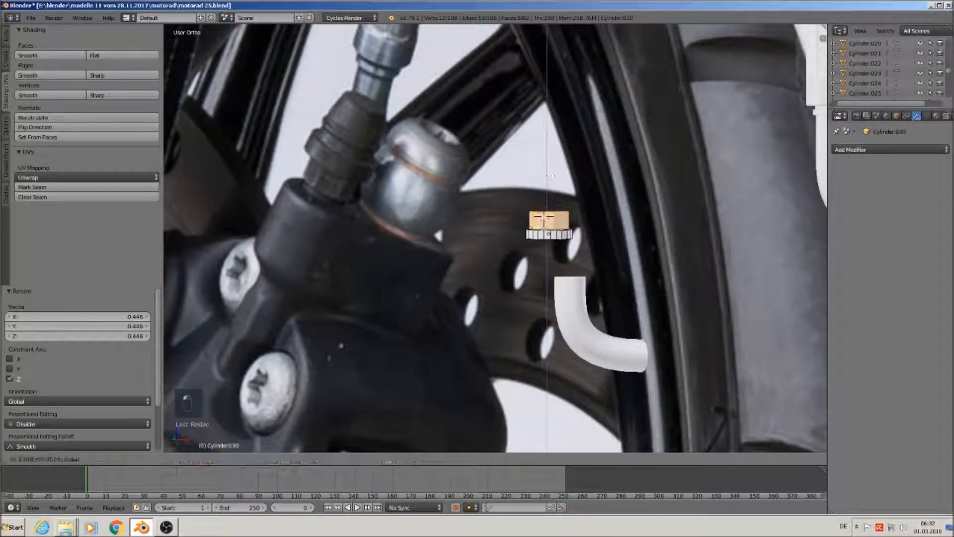
pyautogui.click(546, 193)
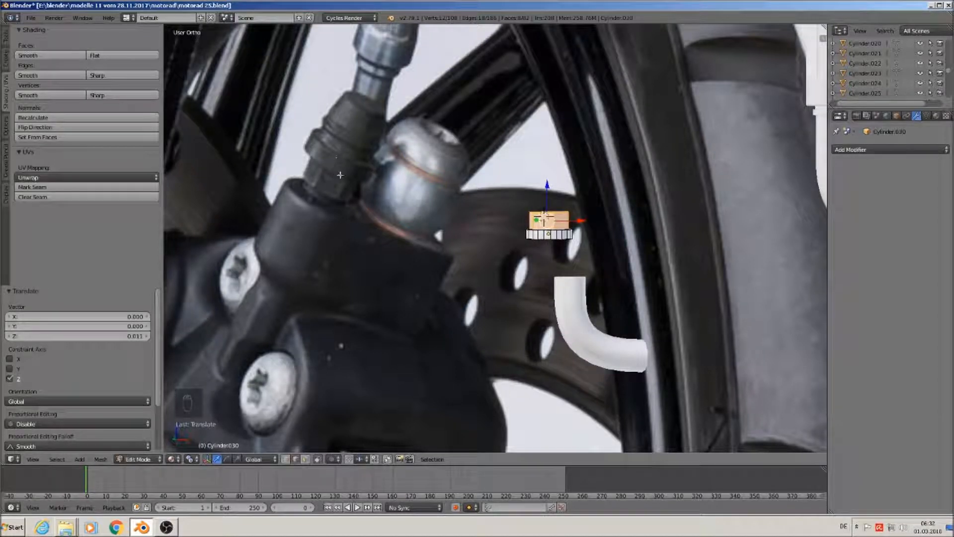
pyautogui.press('Tab')
pyautogui.rightClick(551, 241)
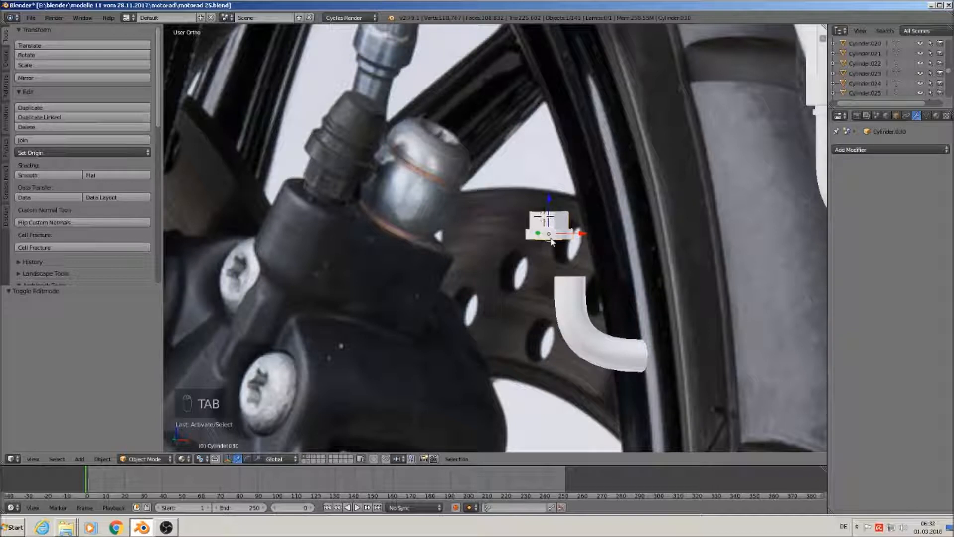
# Duplicate the ring-and-nut object vertically and delete the copy's selected top part
pyautogui.hotkey('shift', 'd')
pyautogui.press('z')
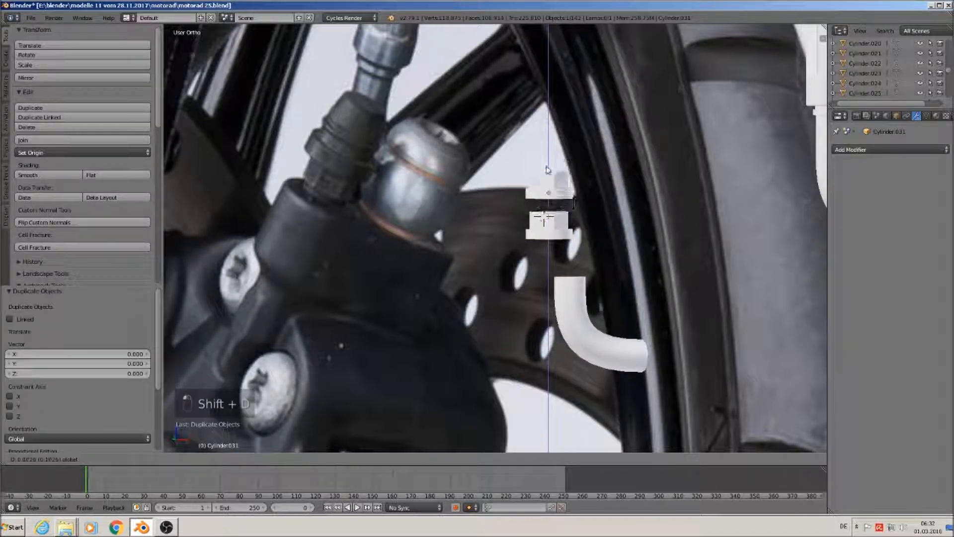
pyautogui.click(548, 177)
pyautogui.press('Tab')
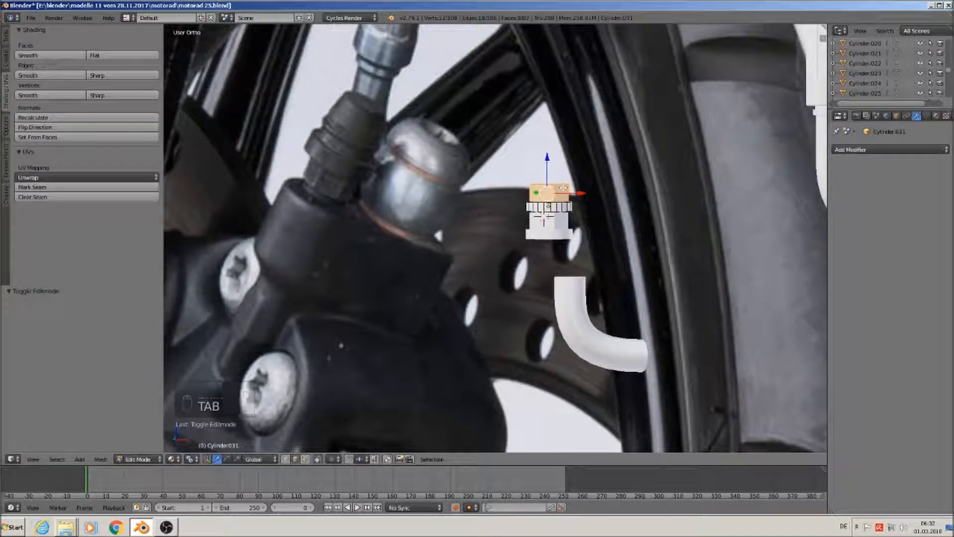
pyautogui.press('x')
pyautogui.click(564, 193)
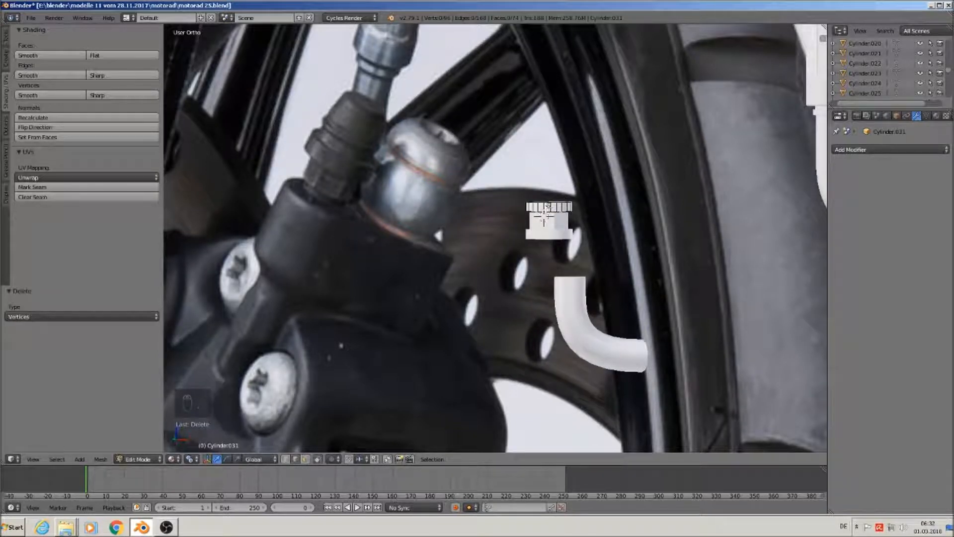
pyautogui.press('a')
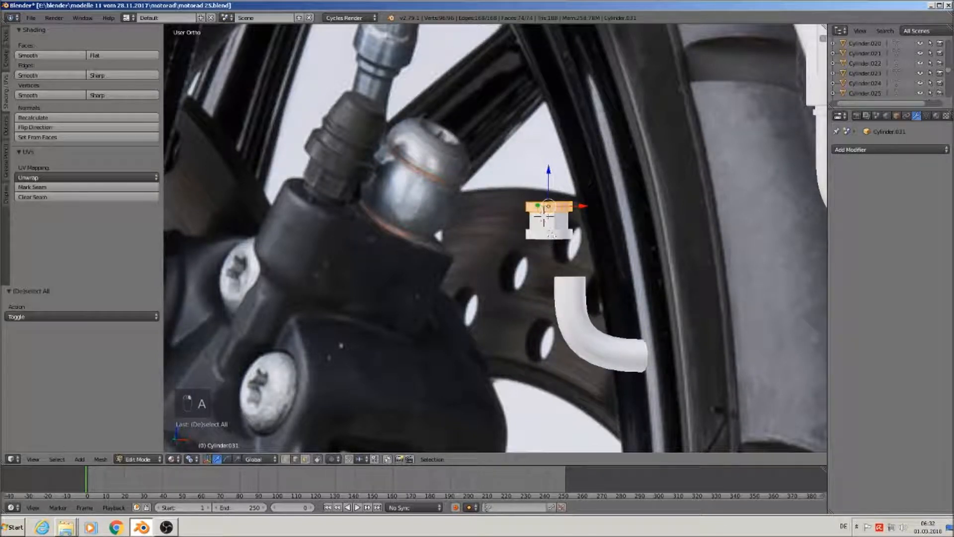
pyautogui.press('Tab')
# On the original object, scale the linked ring to 0.727 and duplicate it 0.090 up along Z
pyautogui.rightClick(550, 233)
pyautogui.press('Tab')
pyautogui.press('Tab')
pyautogui.press('Tab')
pyautogui.press('a')
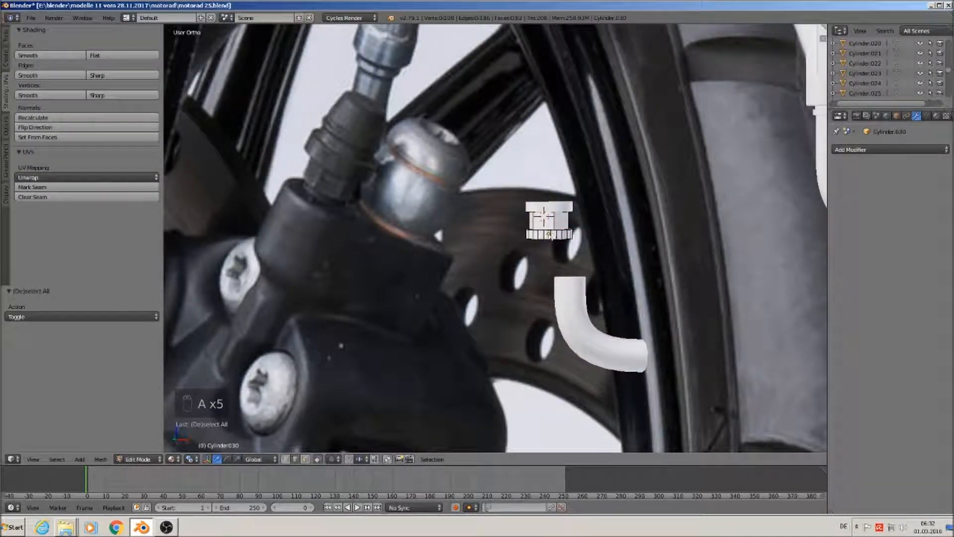
pyautogui.press('l')
pyautogui.press('s')
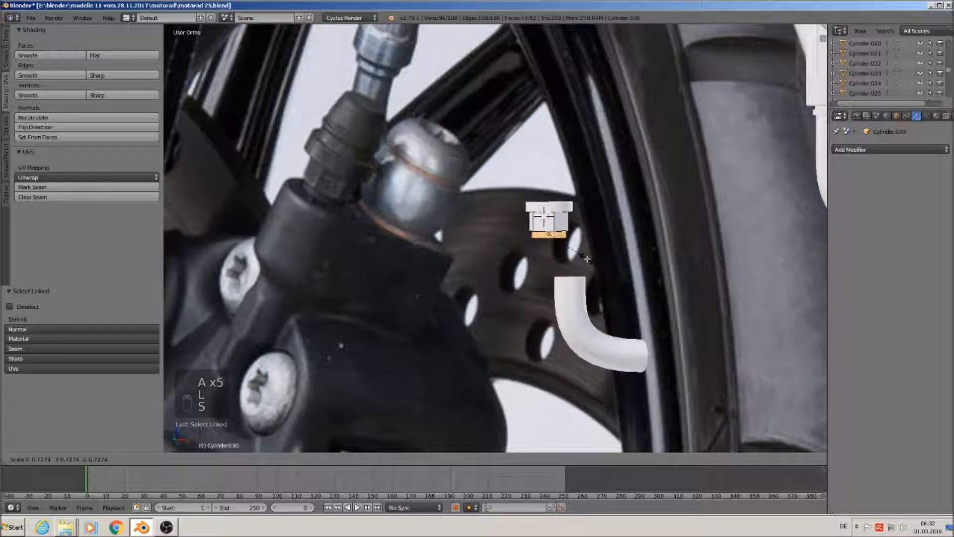
pyautogui.click(586, 259)
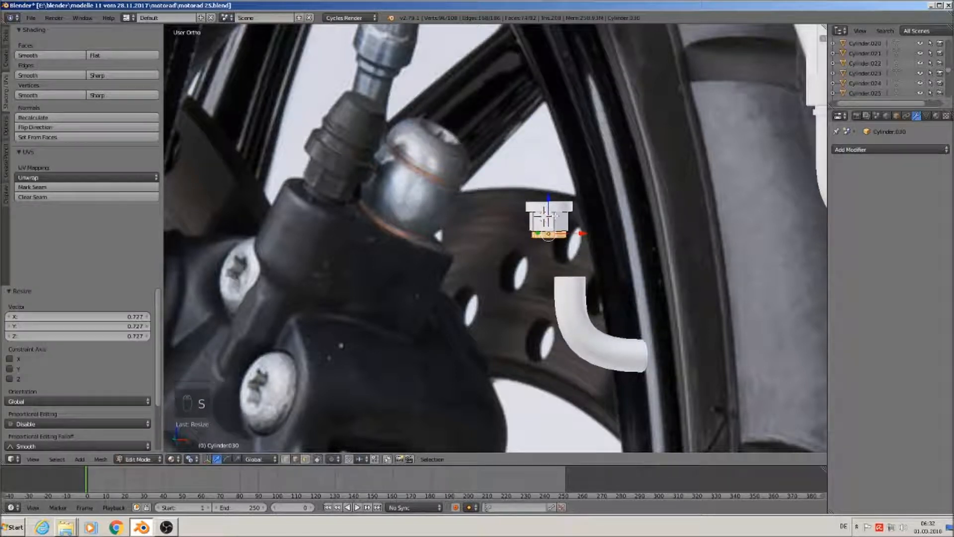
pyautogui.hotkey('shift', 'd')
pyautogui.press('z')
pyautogui.click(544, 164)
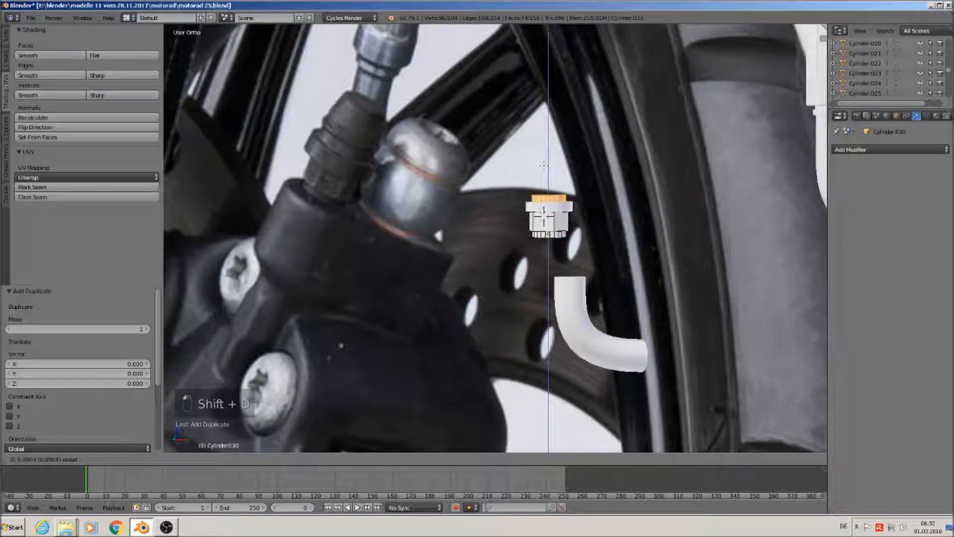
# Enlarge the duplicate ring to 1.032 and select its top edge loop
pyautogui.press('s')
pyautogui.click(636, 252)
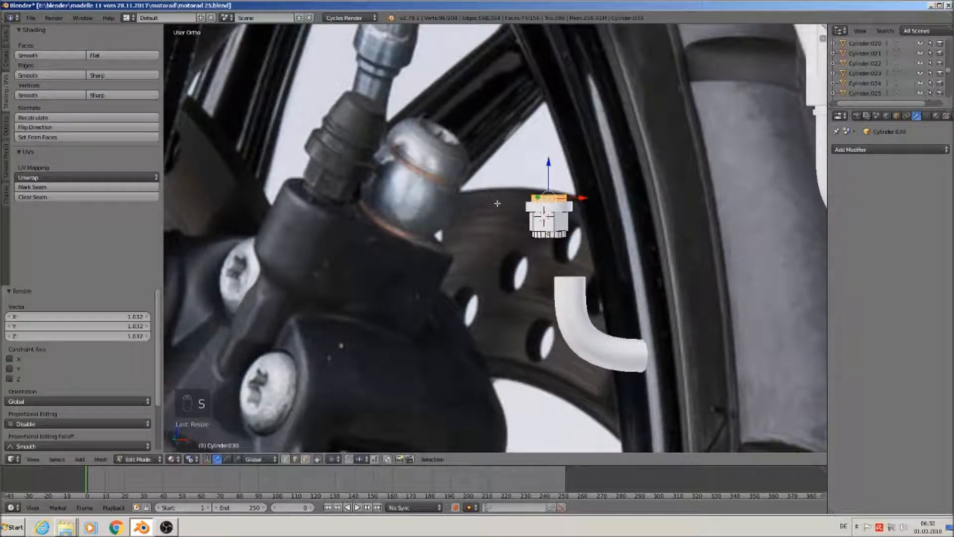
pyautogui.scroll(2, 497, 203)
pyautogui.keyDown('alt'); pyautogui.rightClick(540, 240); pyautogui.keyUp('alt')
pyautogui.scroll(1, 572, 267)
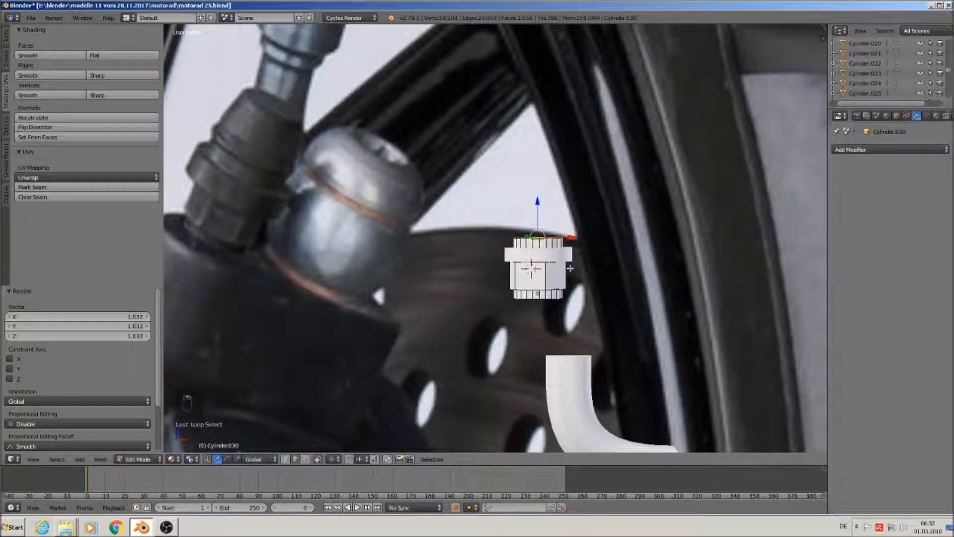
# Extrude the top loop upward twice and scale it inward to shape the bulged collar
pyautogui.press('e')
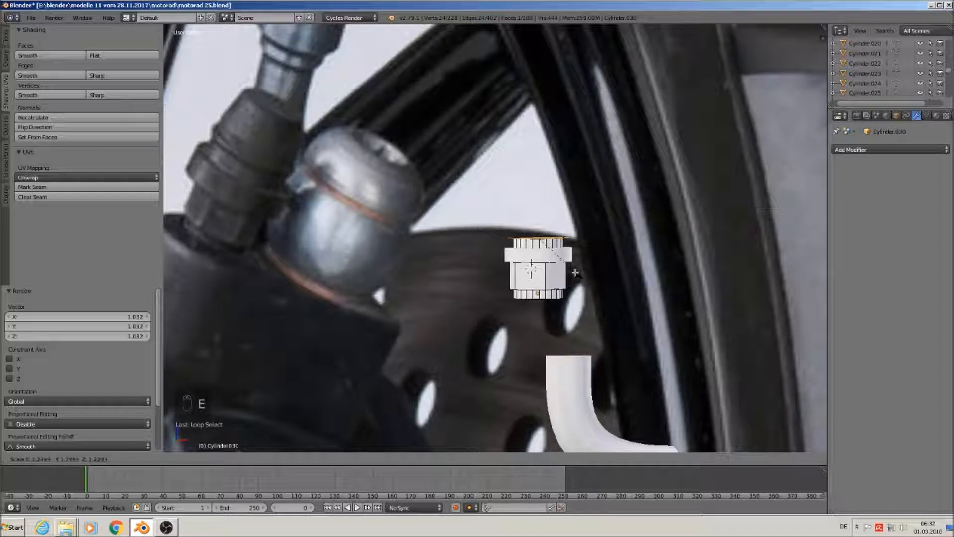
pyautogui.click(573, 273)
pyautogui.moveTo(537, 202); pyautogui.dragTo(537, 199)
pyautogui.press('e')
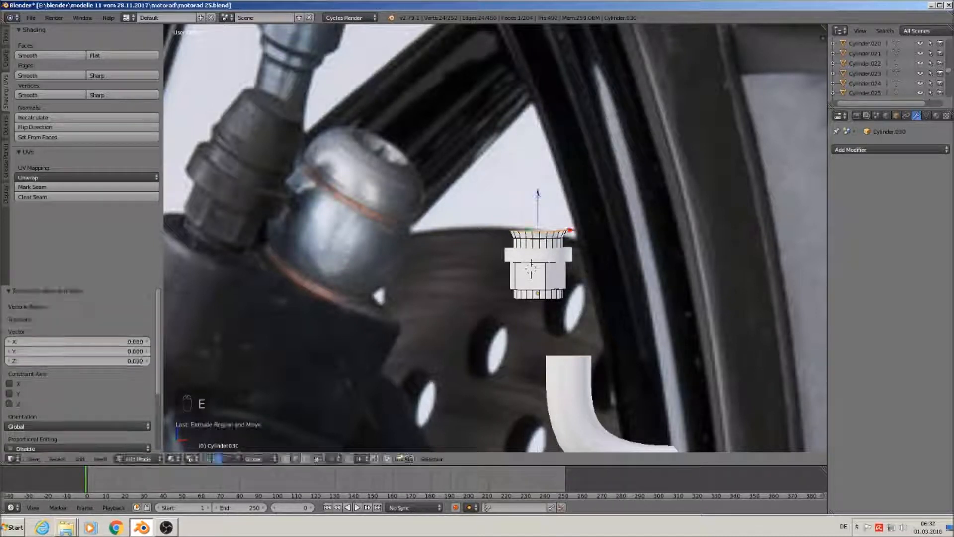
pyautogui.click(537, 197)
pyautogui.press('s')
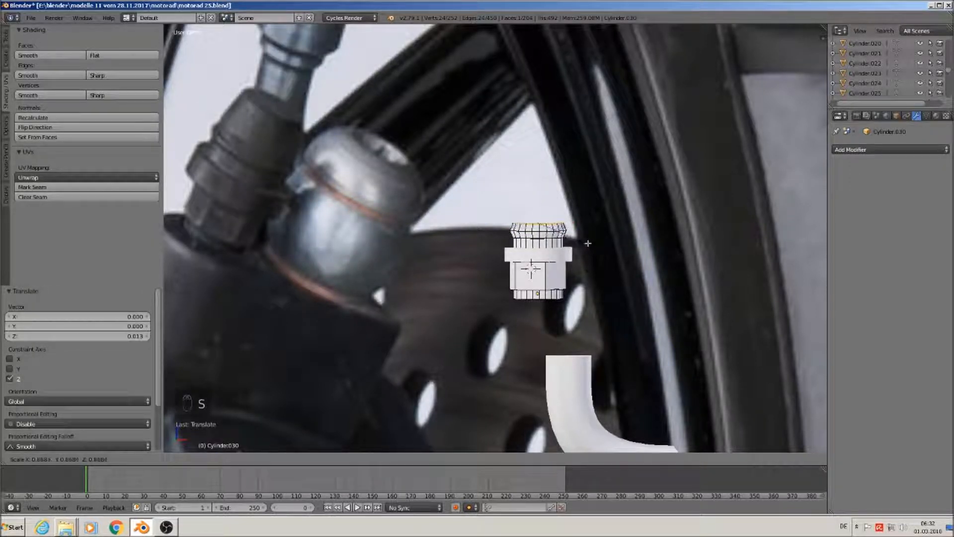
pyautogui.click(588, 243)
pyautogui.press('e')
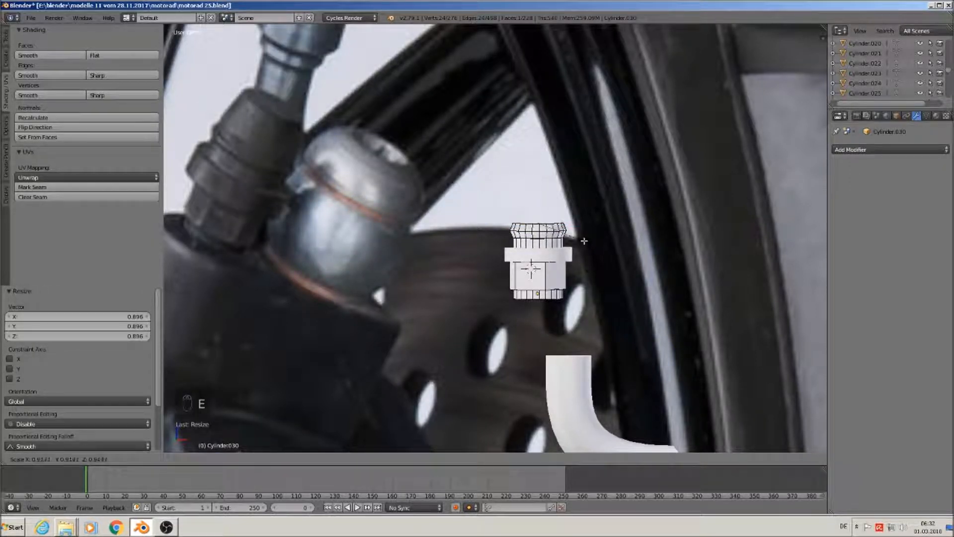
pyautogui.click(583, 240)
# Extrude more loops above the collar, raising and rescaling them
pyautogui.moveTo(566, 237); pyautogui.dragTo(561, 225, button='middle')
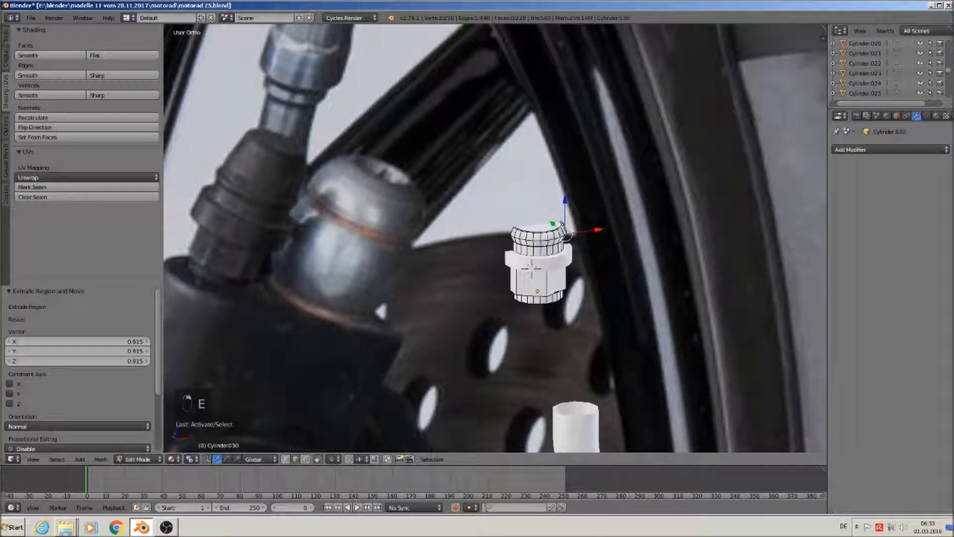
pyautogui.keyDown('alt'); pyautogui.rightClick(561, 225); pyautogui.keyUp('alt')
pyautogui.moveTo(562, 222); pyautogui.dragTo(540, 204, button='middle')
pyautogui.press('e')
pyautogui.rightClick(540, 196)
pyautogui.moveTo(538, 193); pyautogui.dragTo(539, 187)
pyautogui.press('e')
pyautogui.press('s')
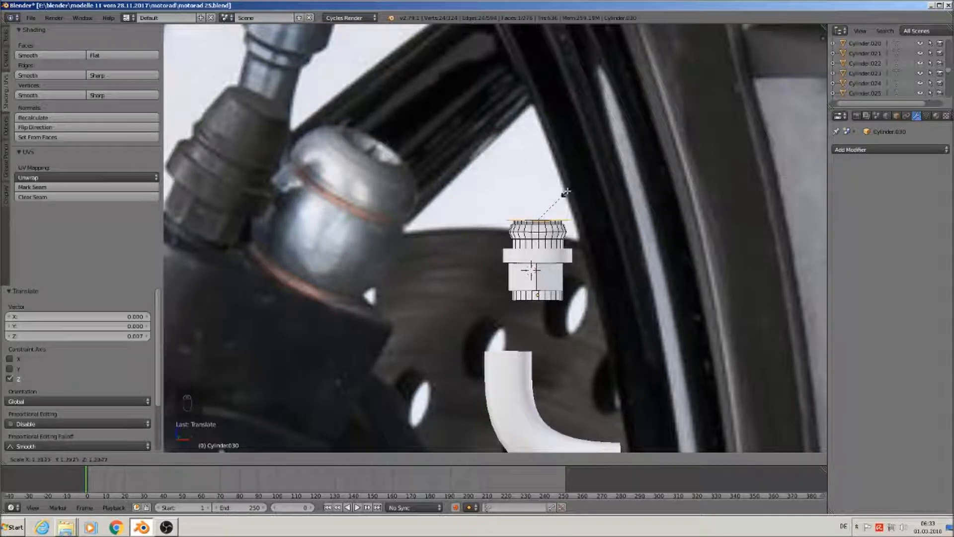
pyautogui.click(561, 192)
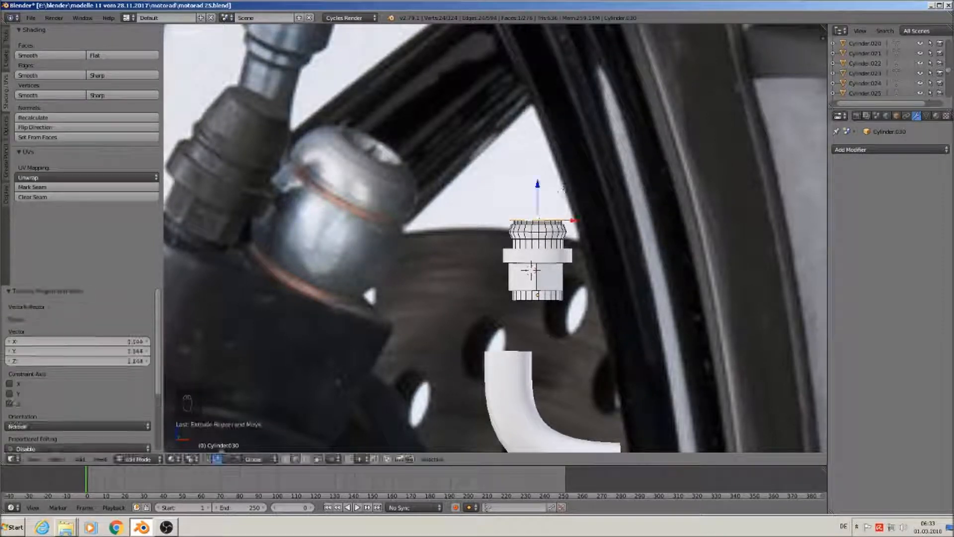
# Extrude and raise the top ring, shrinking it to 0.766 to taper the cone
pyautogui.press('e')
pyautogui.click(561, 192)
pyautogui.moveTo(539, 188); pyautogui.dragTo(537, 143)
pyautogui.press('s')
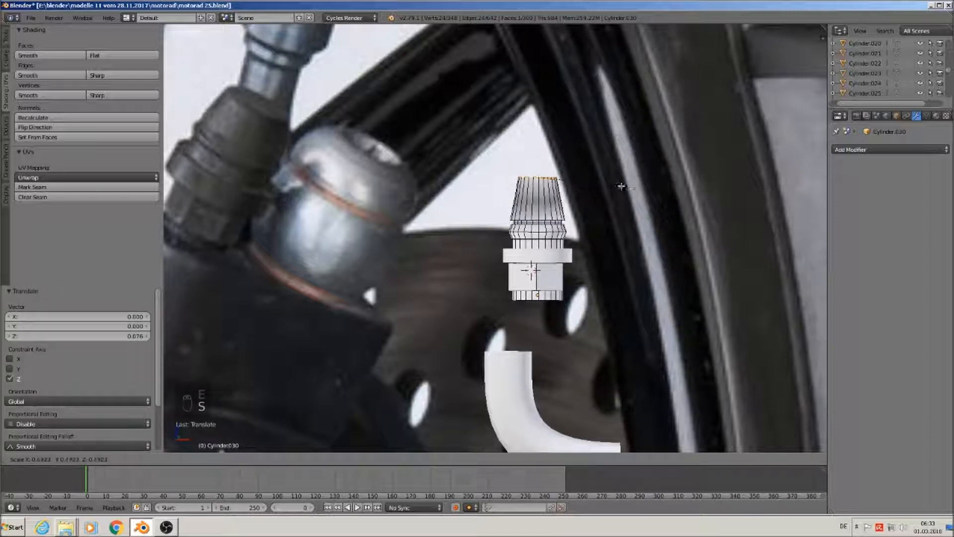
pyautogui.click(552, 149)
pyautogui.moveTo(538, 145); pyautogui.dragTo(538, 156)
pyautogui.scroll(-2, 568, 259)
pyautogui.scroll(6, 569, 258)
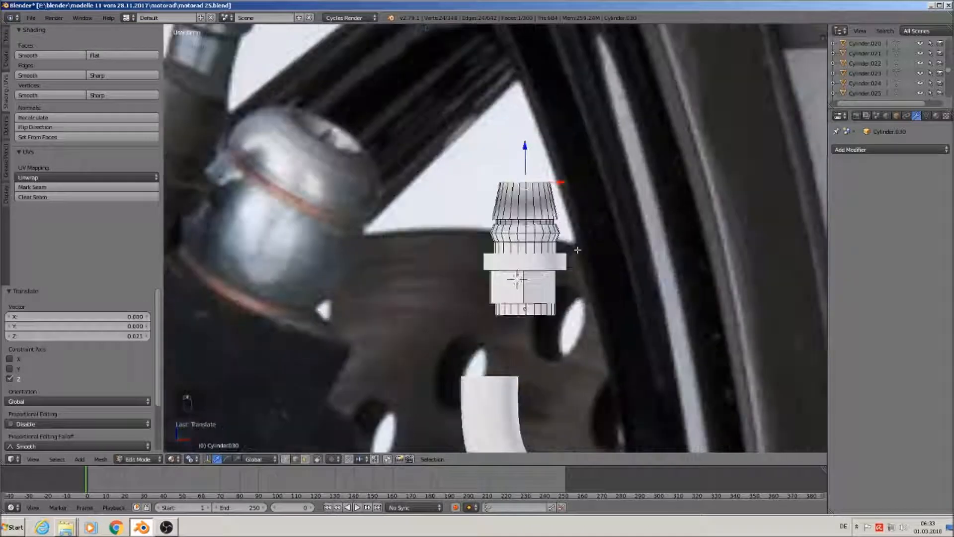
# Move Cylinder.030 and Cylinder.031 along Y and X until they share one axis in Top view
pyautogui.press('Tab')
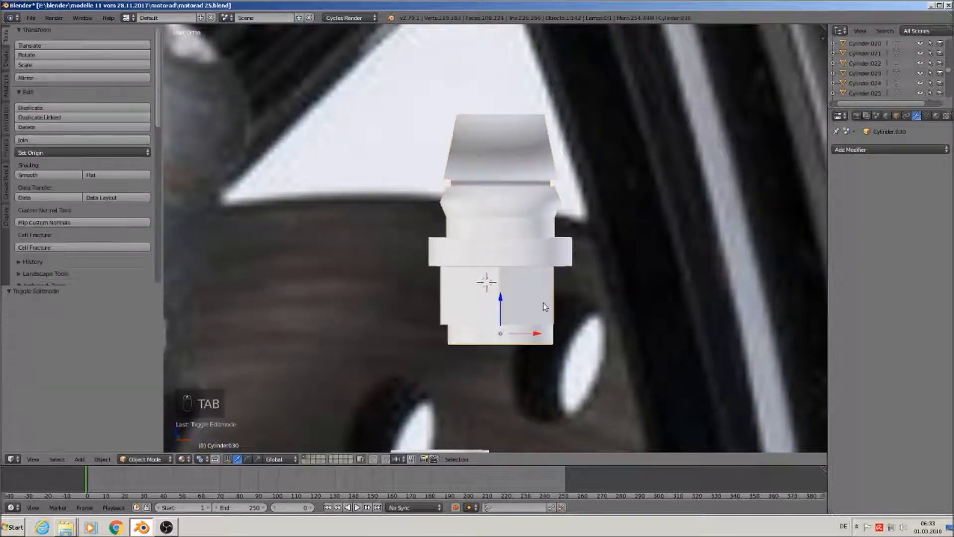
pyautogui.scroll(-7, 543, 303)
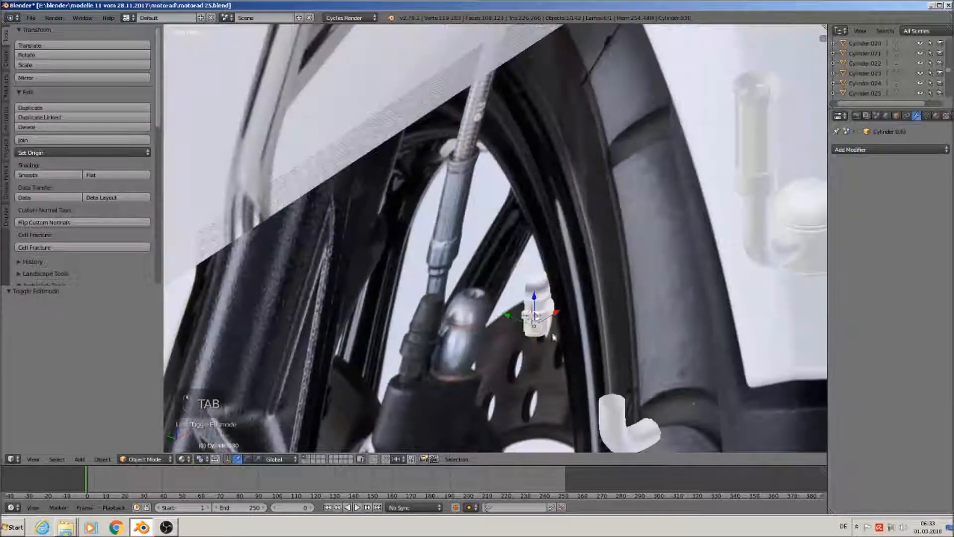
pyautogui.moveTo(507, 316); pyautogui.dragTo(565, 341)
pyautogui.rightClick(542, 314)
pyautogui.moveTo(509, 297); pyautogui.dragTo(566, 321)
pyautogui.press('KP_7')
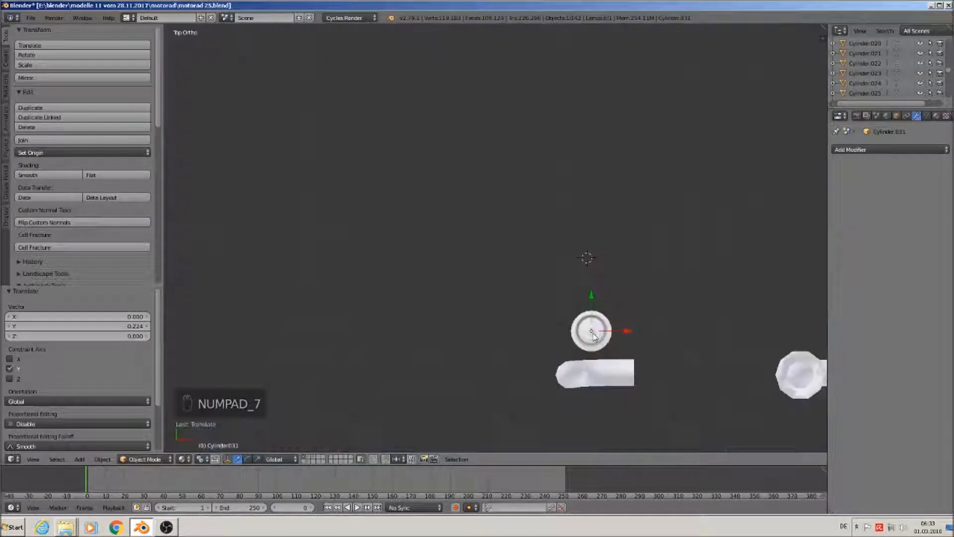
pyautogui.scroll(6, 612, 341)
pyautogui.moveTo(550, 242); pyautogui.dragTo(547, 242)
pyautogui.moveTo(579, 274); pyautogui.dragTo(578, 279)
pyautogui.moveTo(546, 236); pyautogui.dragTo(548, 242)
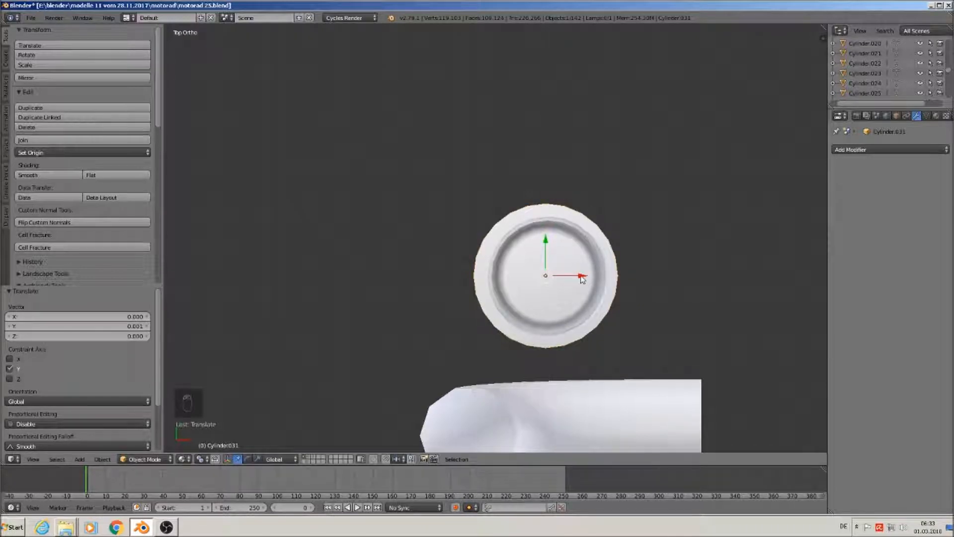
# Select both cylinders and join them with Ctrl+J into one fitting object
pyautogui.moveTo(590, 280); pyautogui.dragTo(618, 207, button='middle')
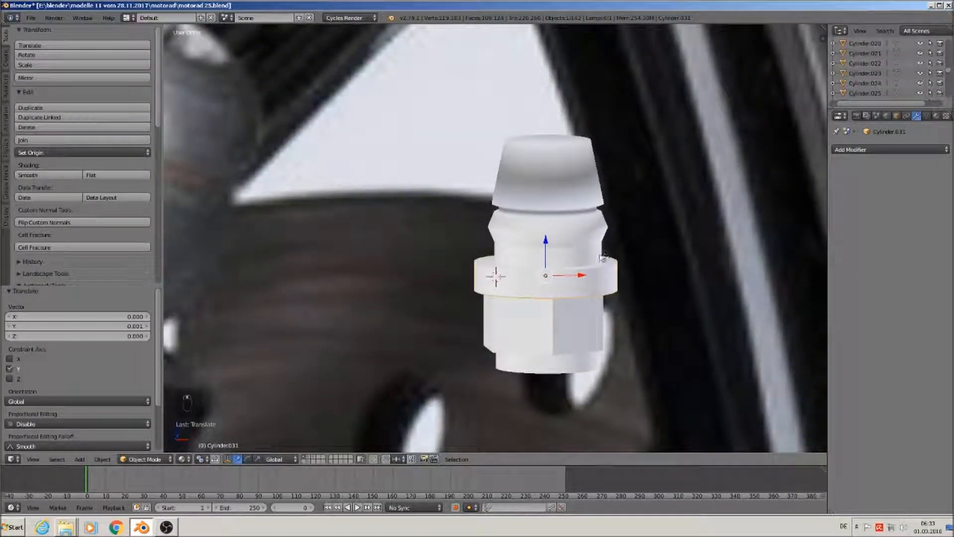
pyautogui.scroll(2, 601, 278)
pyautogui.keyDown('shift'); pyautogui.rightClick(524, 334); pyautogui.keyUp('shift')
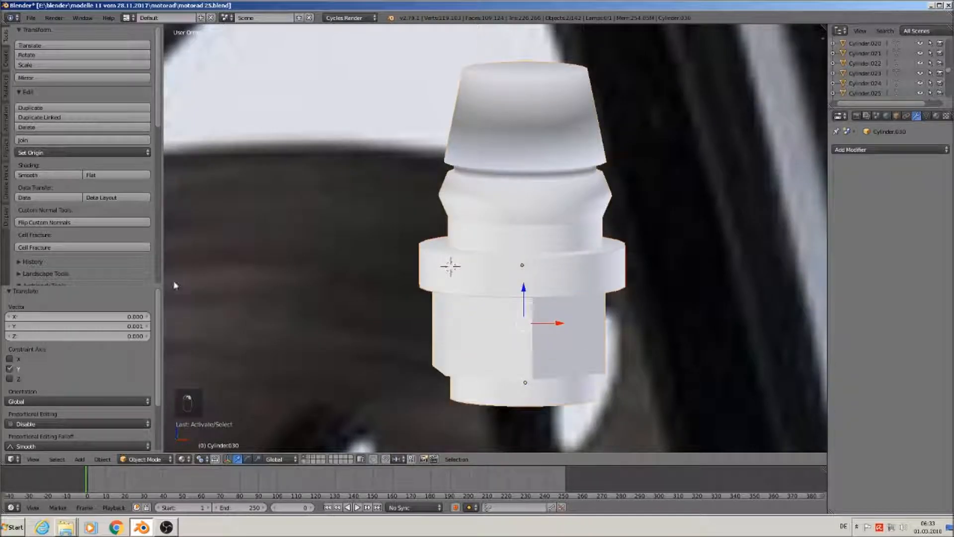
pyautogui.click(82, 139)
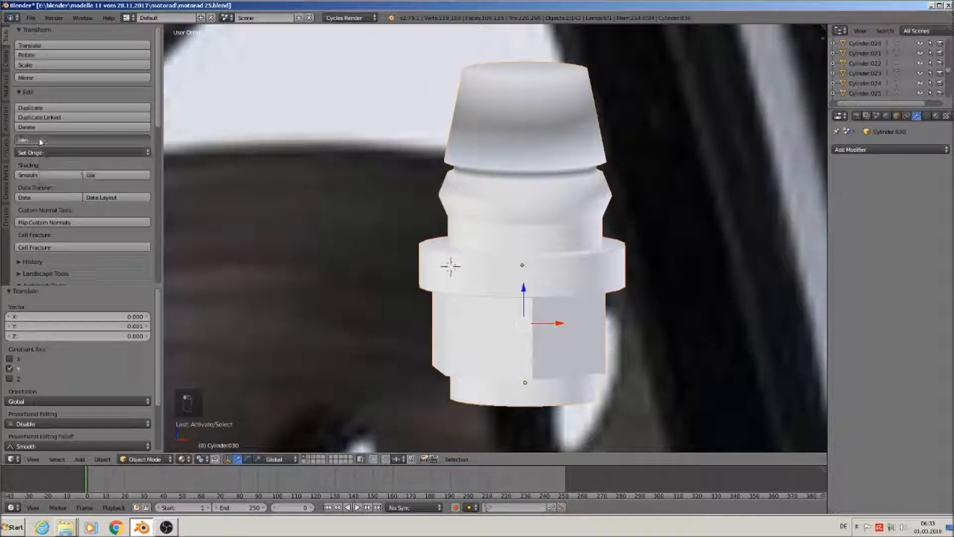
pyautogui.moveTo(476, 229); pyautogui.dragTo(550, 226, button='middle')
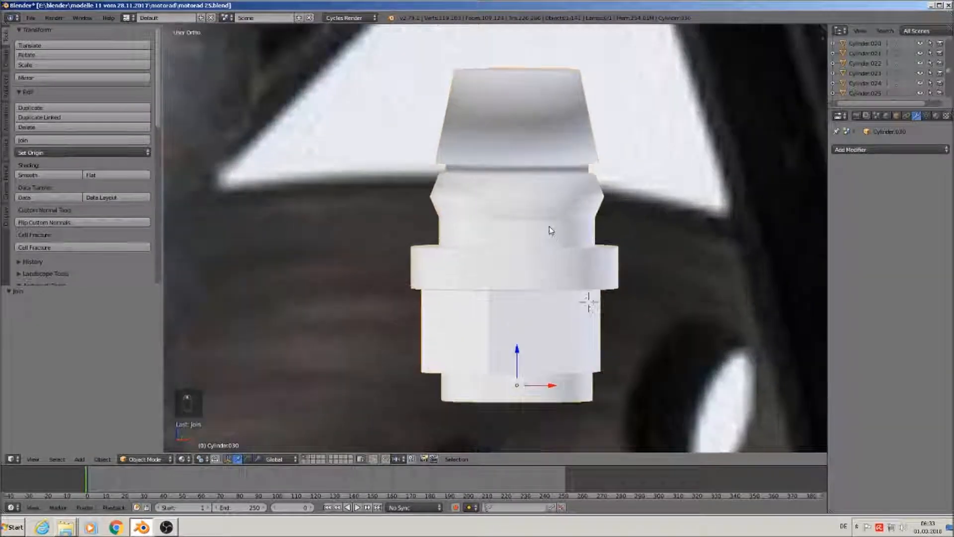
pyautogui.press('Tab')
# Bevel the edge loop around the collar's bulge
pyautogui.keyDown('alt'); pyautogui.rightClick(519, 198); pyautogui.keyUp('alt')
pyautogui.scroll(3, 519, 201)
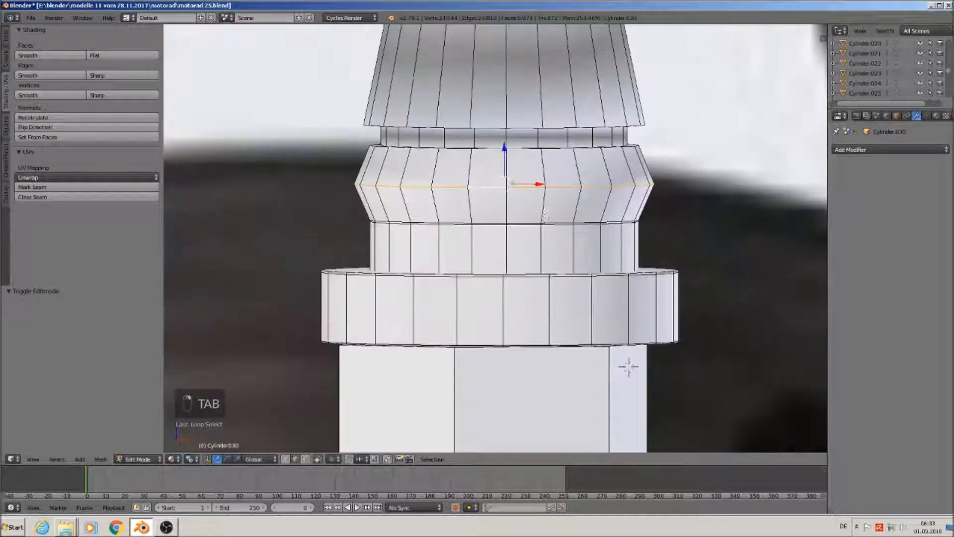
pyautogui.hotkey('ctrl', 'b')
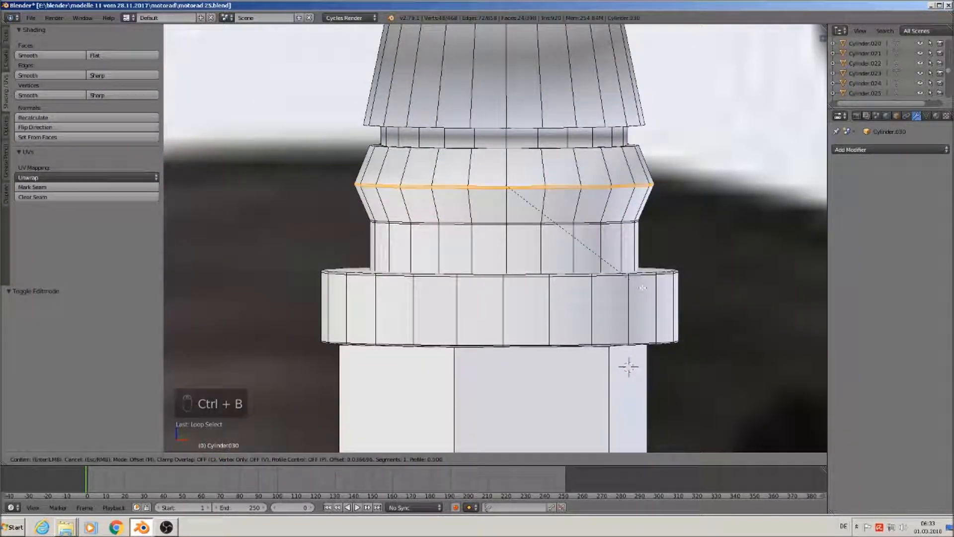
pyautogui.click(299, 263)
pyautogui.scroll(-2, 333, 238)
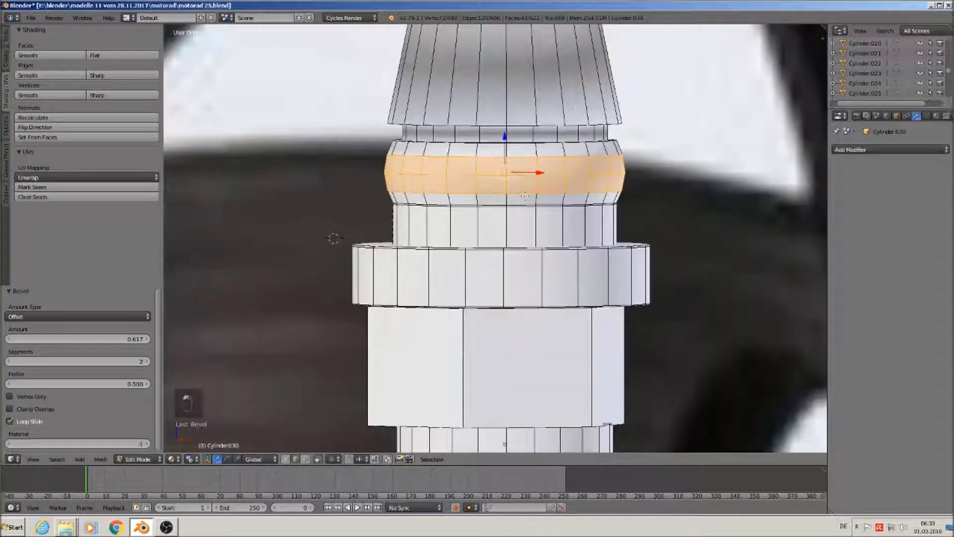
pyautogui.keyDown('shift'); pyautogui.moveTo(333, 238); pyautogui.dragTo(314, 331, button='middle'); pyautogui.keyUp('shift')
# Add two loop cuts on the top cone, near its top and bottom
pyautogui.hotkey('ctrl', 'r')
pyautogui.click(443, 149)
pyautogui.click(445, 89)
pyautogui.hotkey('ctrl', 'r')
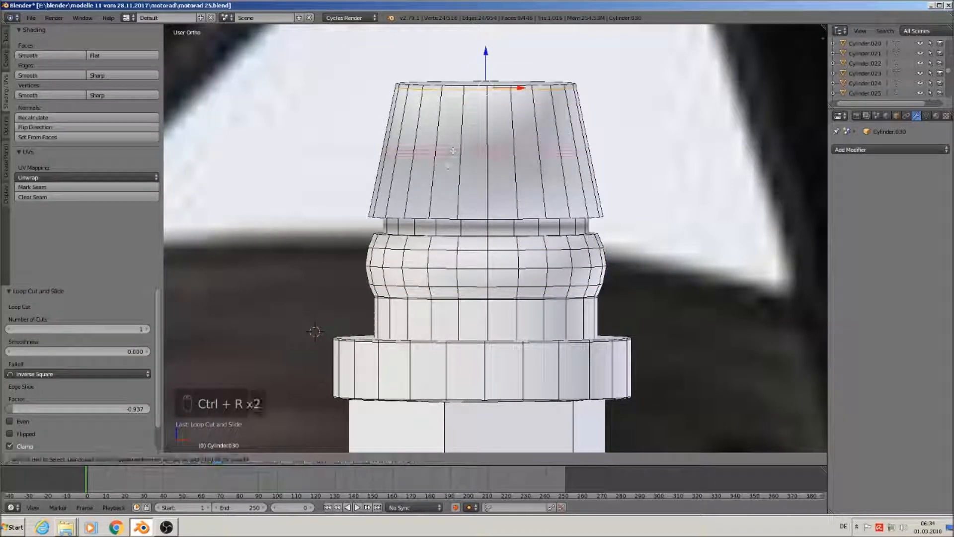
pyautogui.click(449, 164)
pyautogui.click(449, 223)
pyautogui.scroll(3, 449, 224)
# Add a loop cut on the narrow band, undoing a stray vertical cut, and slide it to the band's bottom
pyautogui.hotkey('ctrl', 'r')
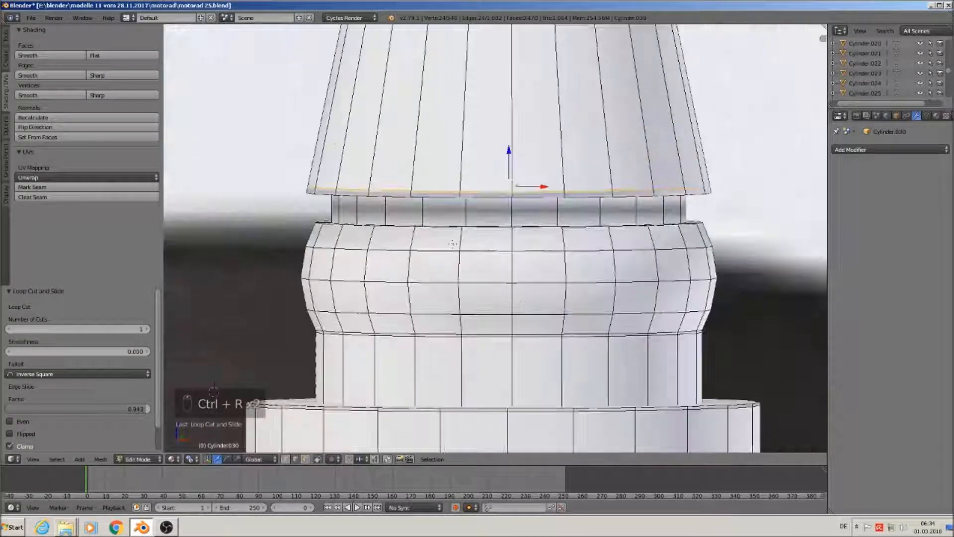
pyautogui.click(453, 212)
pyautogui.click(453, 214)
pyautogui.hotkey('ctrl', 'r')
pyautogui.click(453, 218)
pyautogui.click(214, 392)
pyautogui.hotkey('ctrl', 'z')
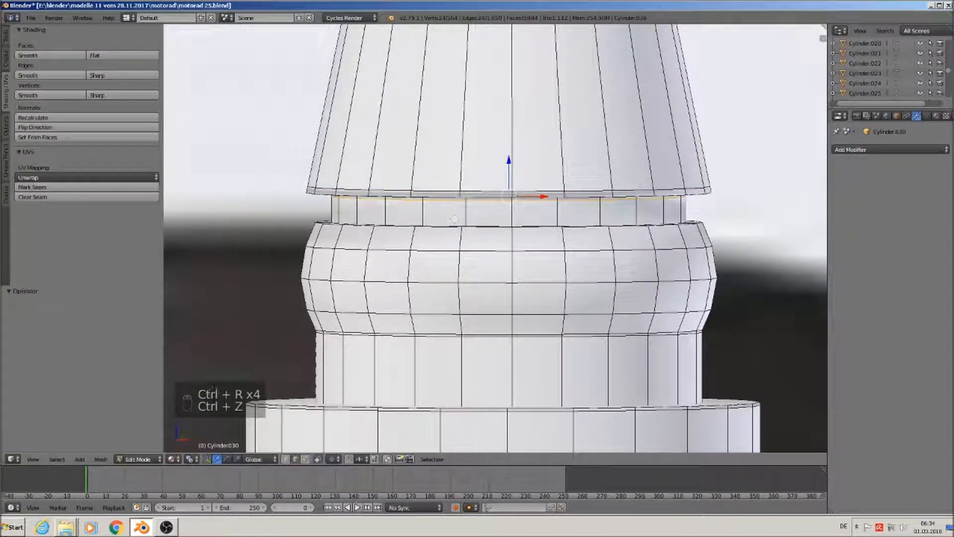
pyautogui.hotkey('ctrl', 'r')
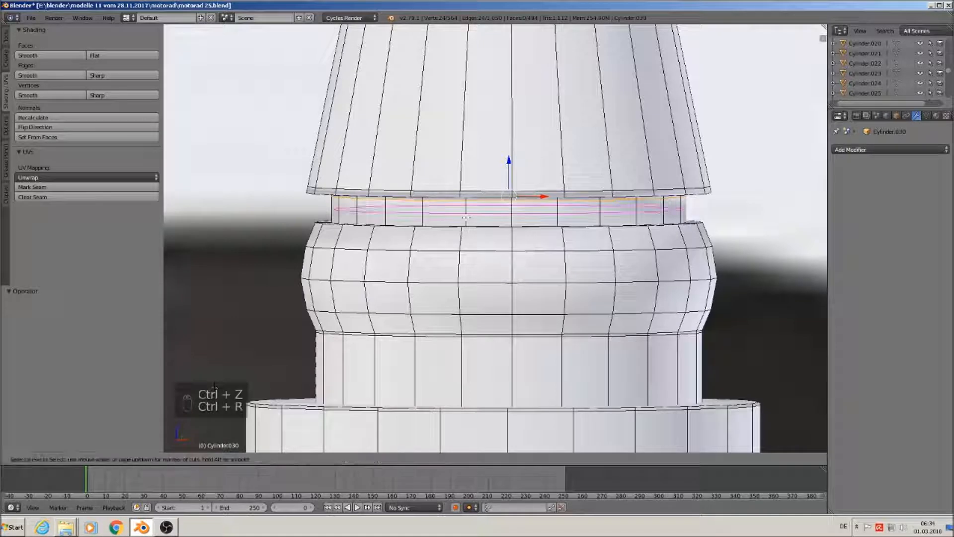
pyautogui.click(466, 218)
pyautogui.click(467, 252)
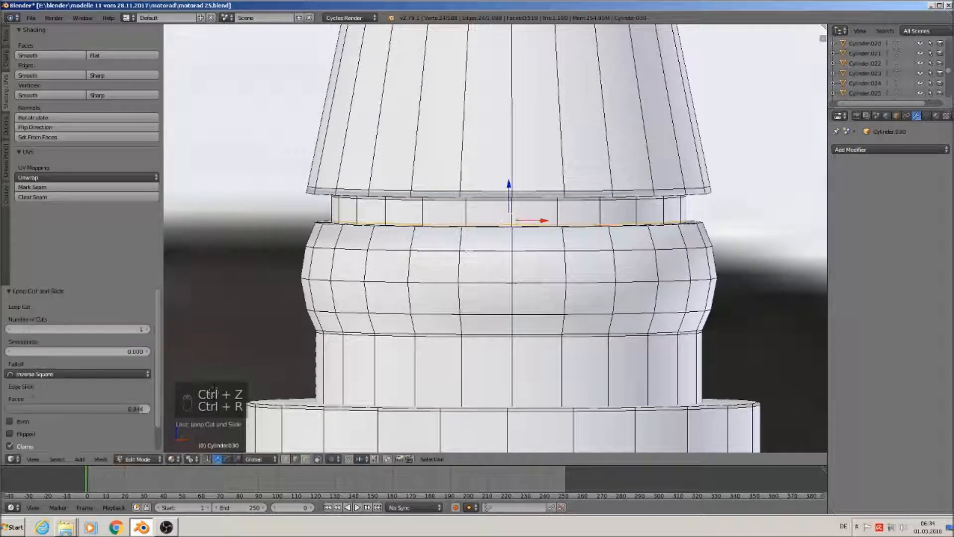
# Add another edge loop around the fitting's lower band
pyautogui.hotkey('ctrl', 'r')
pyautogui.click(476, 374)
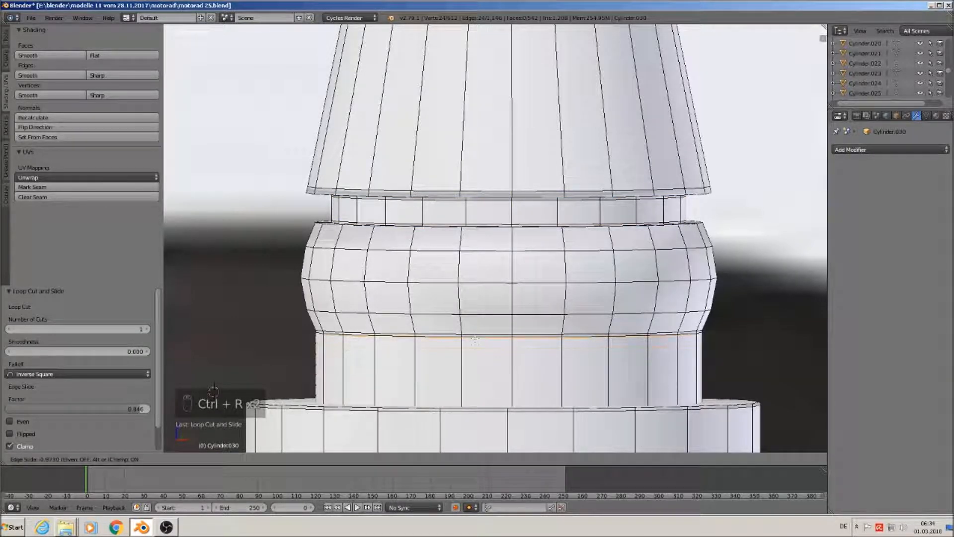
pyautogui.click(475, 339)
pyautogui.scroll(-2, 475, 339)
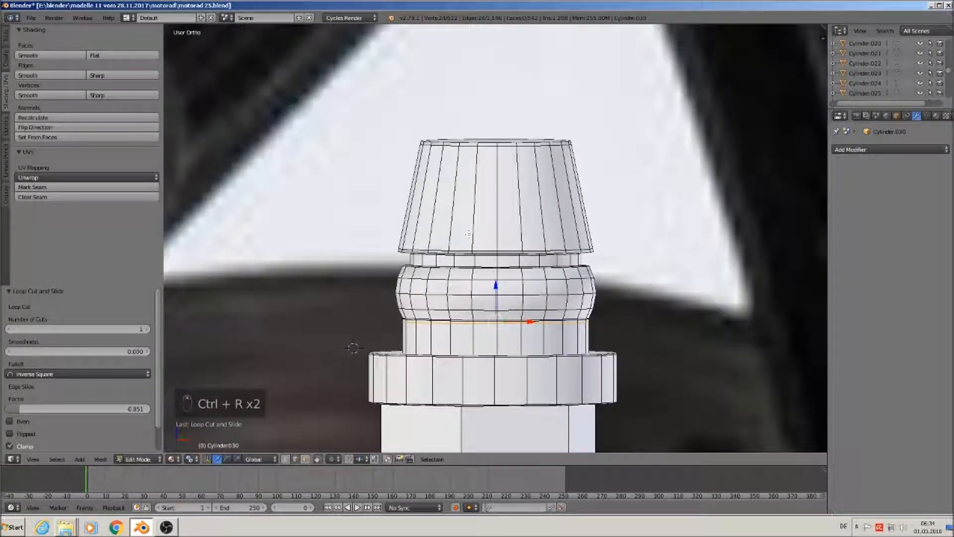
pyautogui.scroll(3, 454, 169)
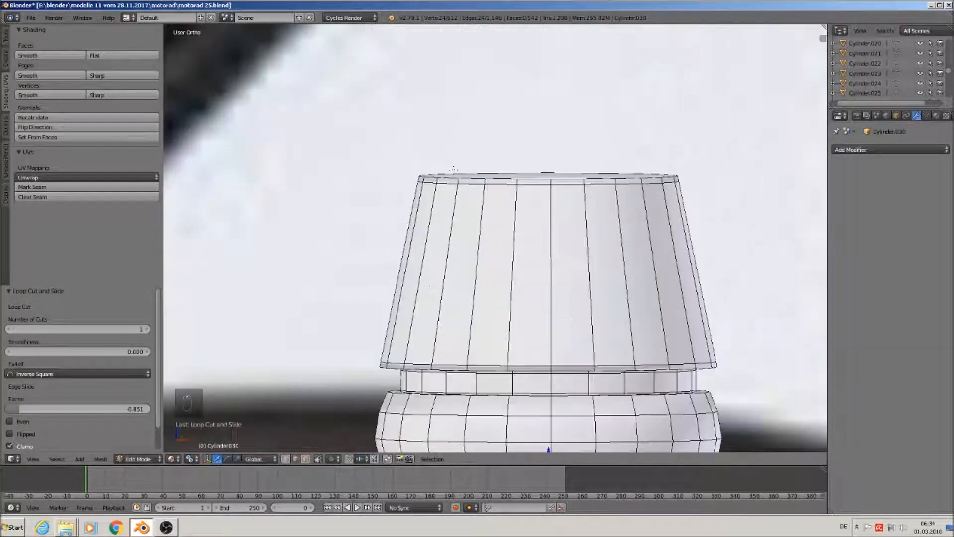
# Bevel the cone's top edge loop with 2 segments at 0.080, then return to Object Mode
pyautogui.keyDown('alt'); pyautogui.rightClick(488, 188); pyautogui.keyUp('alt')
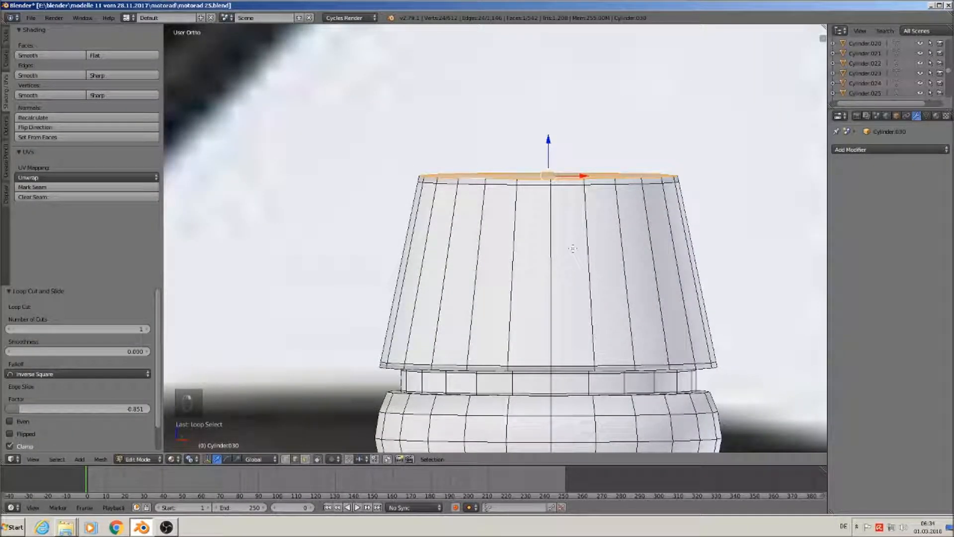
pyautogui.hotkey('ctrl', 'b')
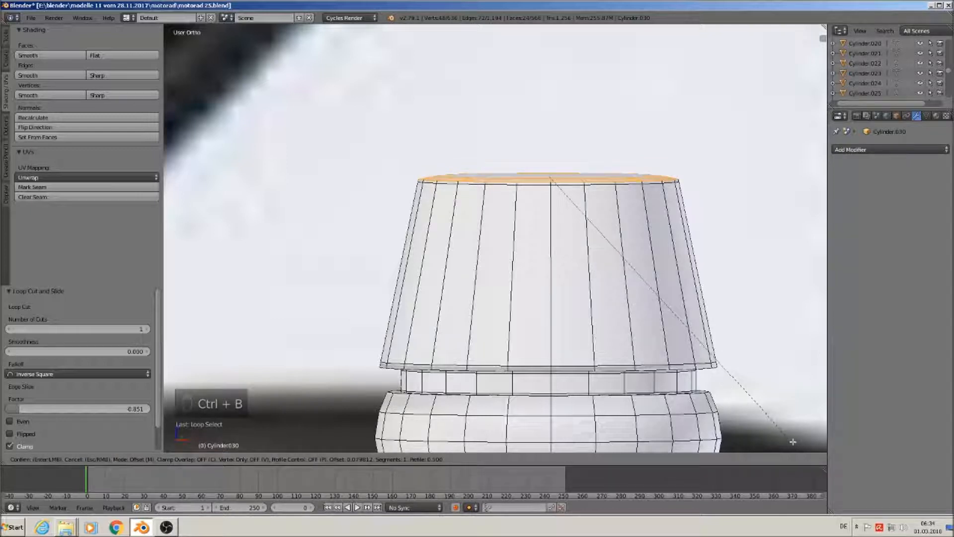
pyautogui.scroll(1, 792, 441)
pyautogui.click(793, 441)
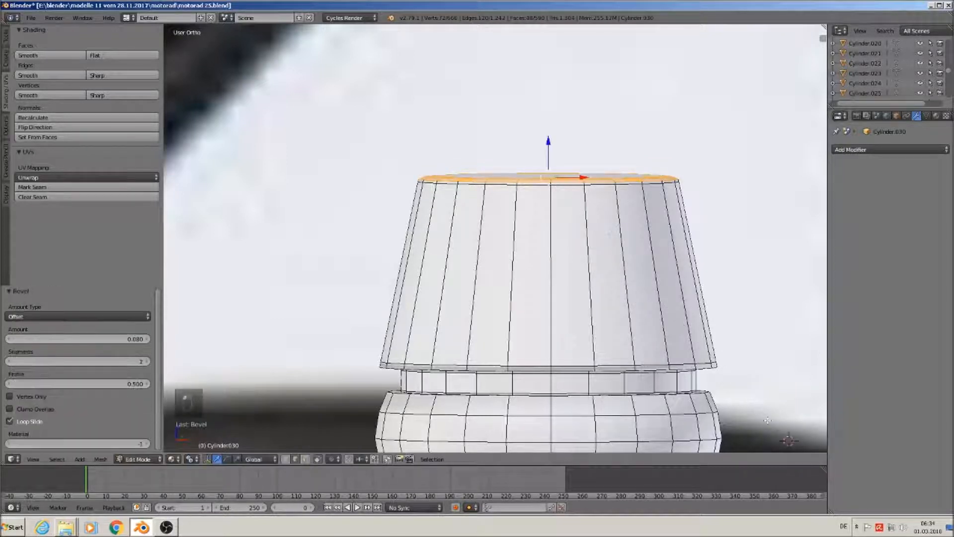
pyautogui.press('Tab')
pyautogui.scroll(-3, 579, 266)
pyautogui.moveTo(580, 267); pyautogui.dragTo(563, 303, button='middle')
pyautogui.scroll(-3, 616, 322)
pyautogui.scroll(-1, 616, 325)
pyautogui.scroll(-3, 497, 295)
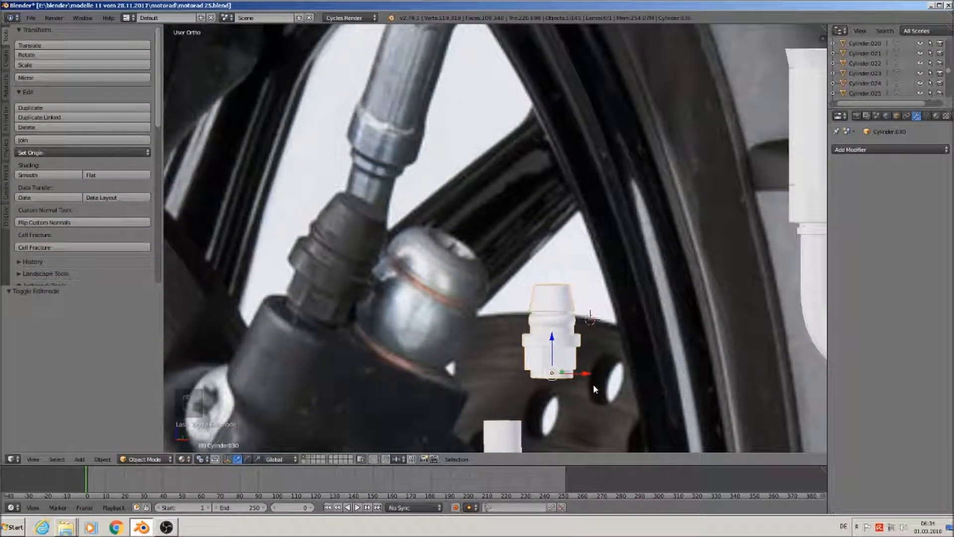
pyautogui.scroll(3, 593, 383)
# Shrink the lower nut section to 0.909, stretch it 1.259 along Z, and nudge it into place
pyautogui.press('Tab')
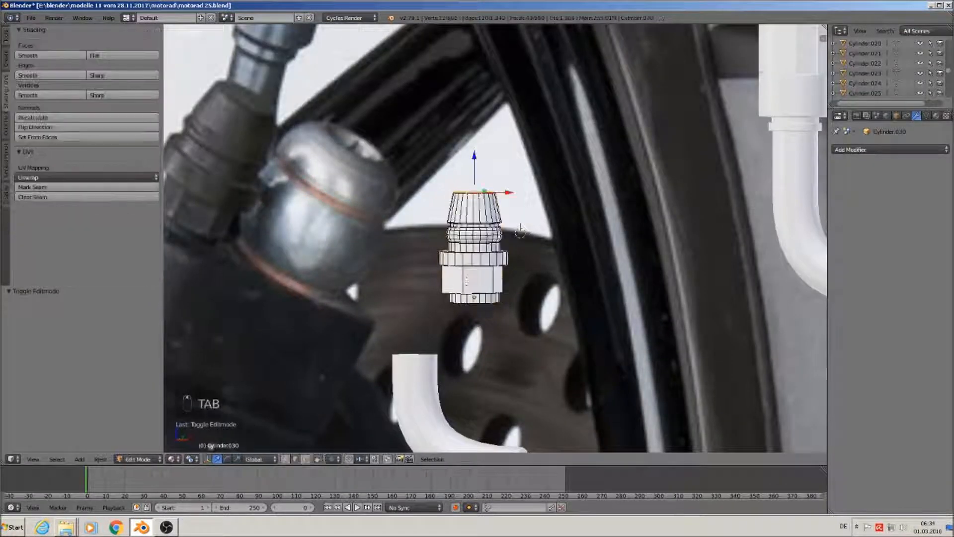
pyautogui.press('a')
pyautogui.press('a')
pyautogui.press('l')
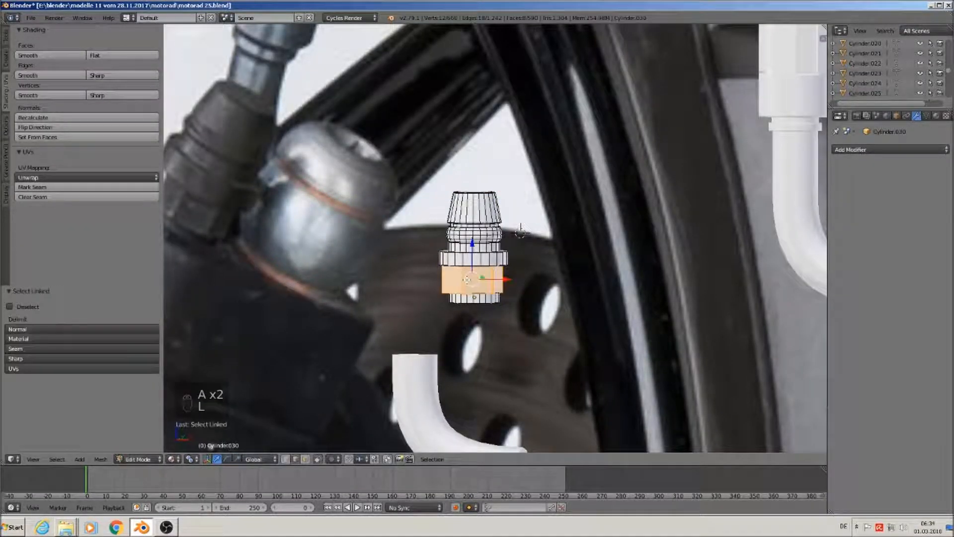
pyautogui.press('s')
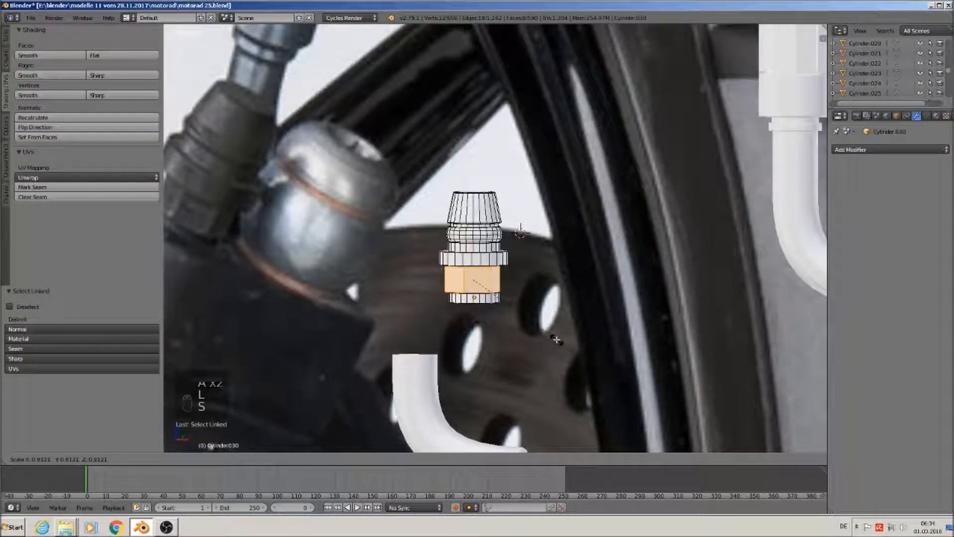
pyautogui.click(556, 340)
pyautogui.press('s')
pyautogui.press('z')
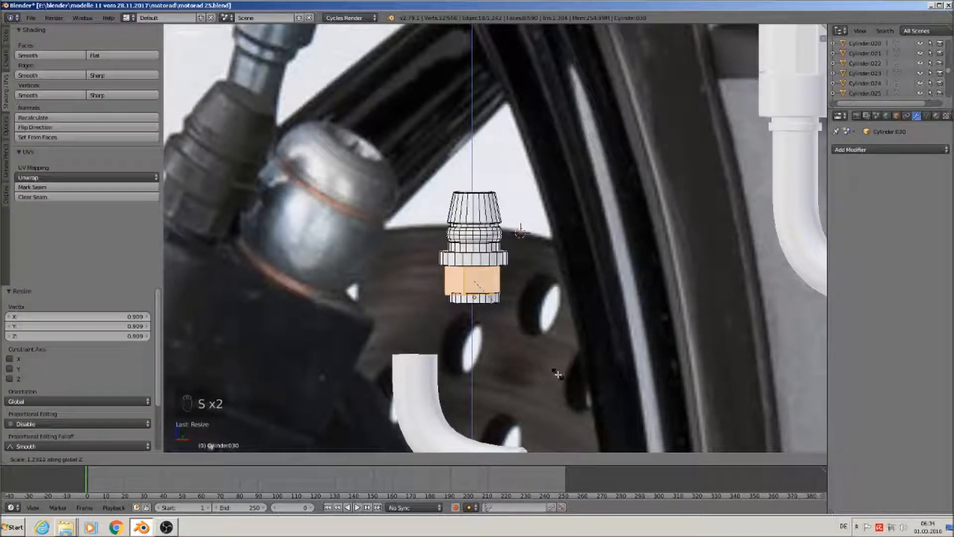
pyautogui.click(556, 379)
pyautogui.moveTo(505, 280); pyautogui.dragTo(506, 279)
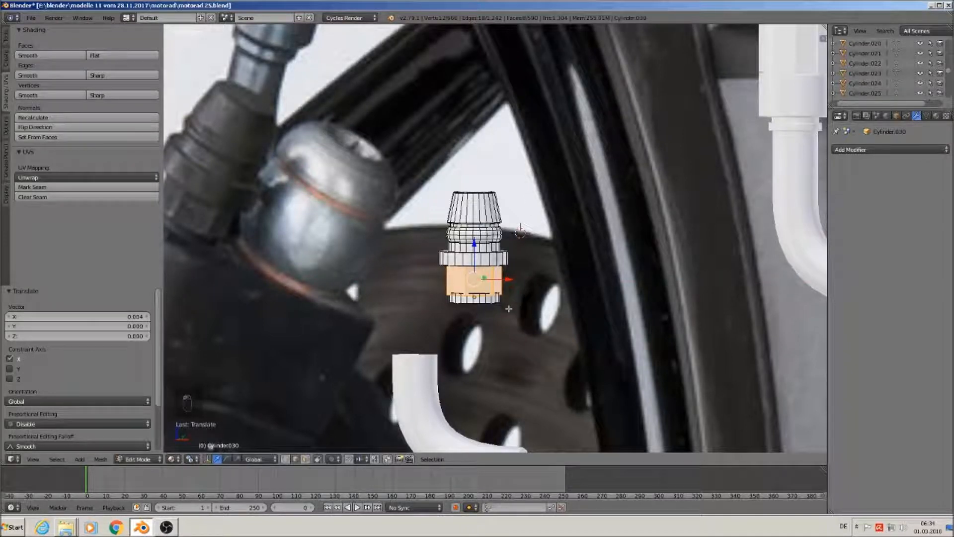
pyautogui.moveTo(474, 243); pyautogui.dragTo(475, 248)
# Scale the whole fitting up to 1.301 in Object Mode
pyautogui.press('Tab')
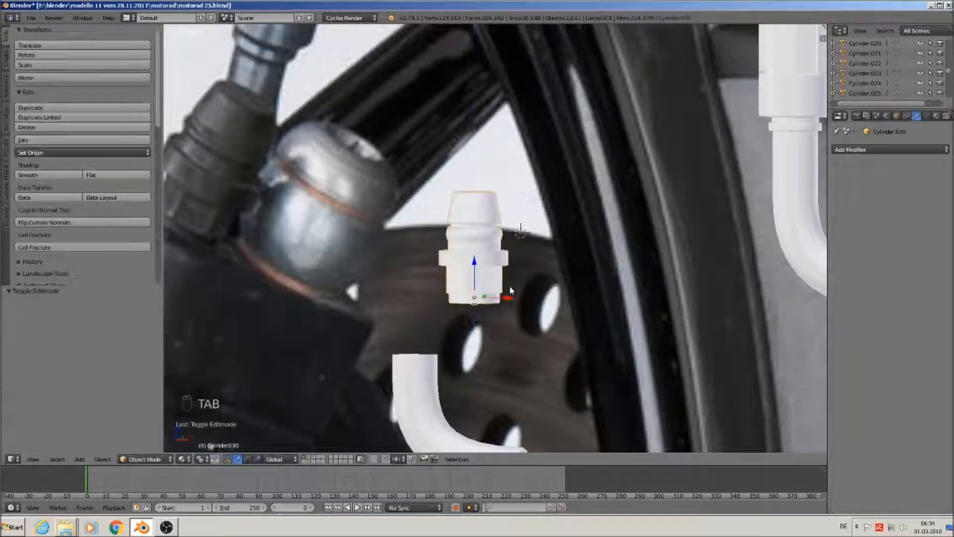
pyautogui.scroll(-2, 519, 312)
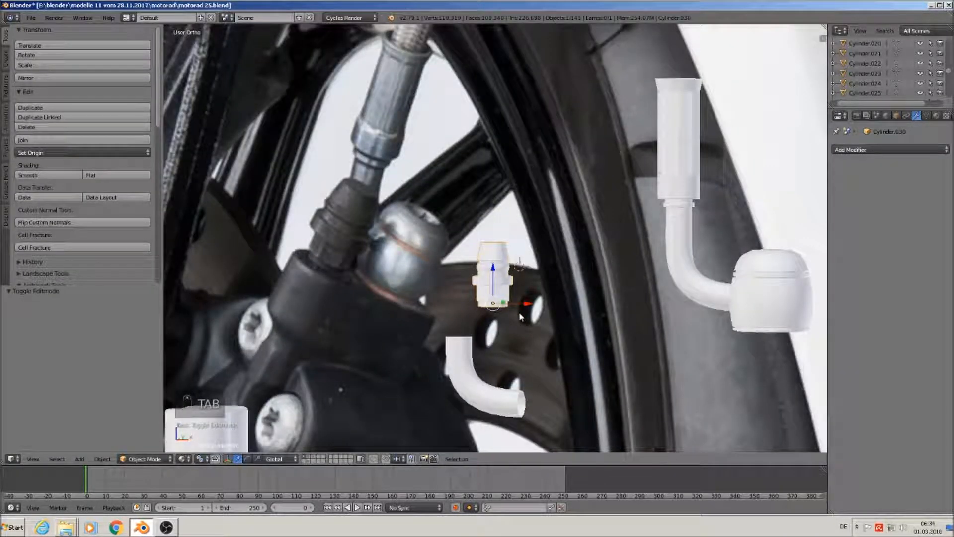
pyautogui.press('s')
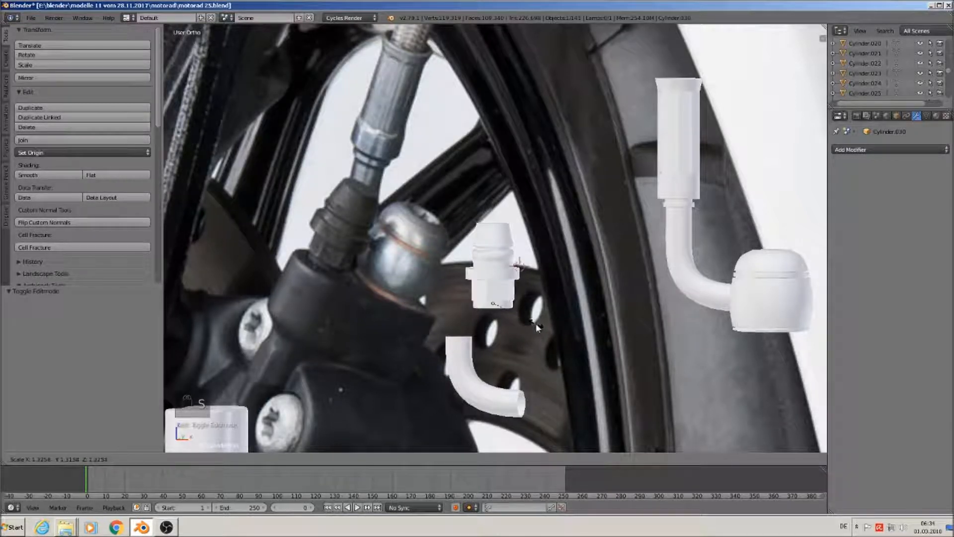
pyautogui.click(535, 323)
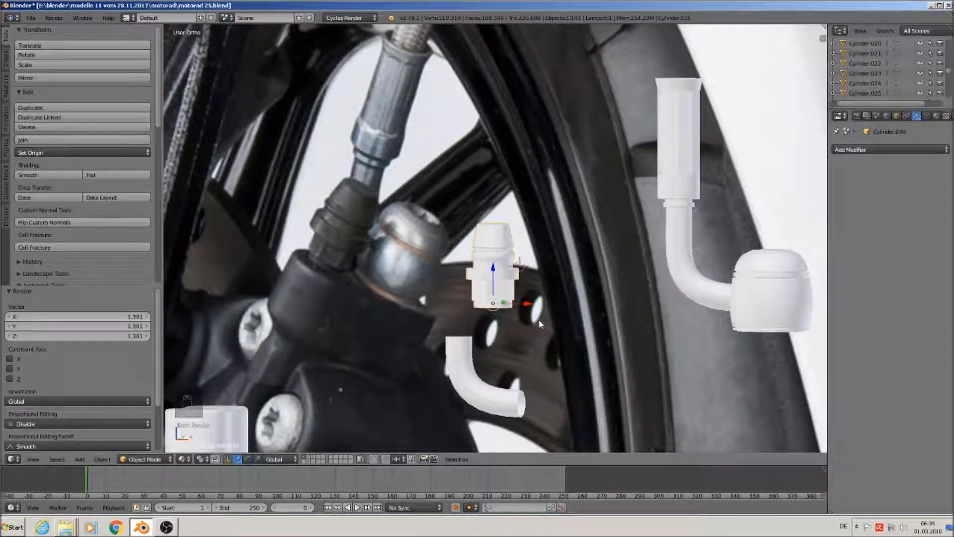
pyautogui.scroll(-6, 524, 307)
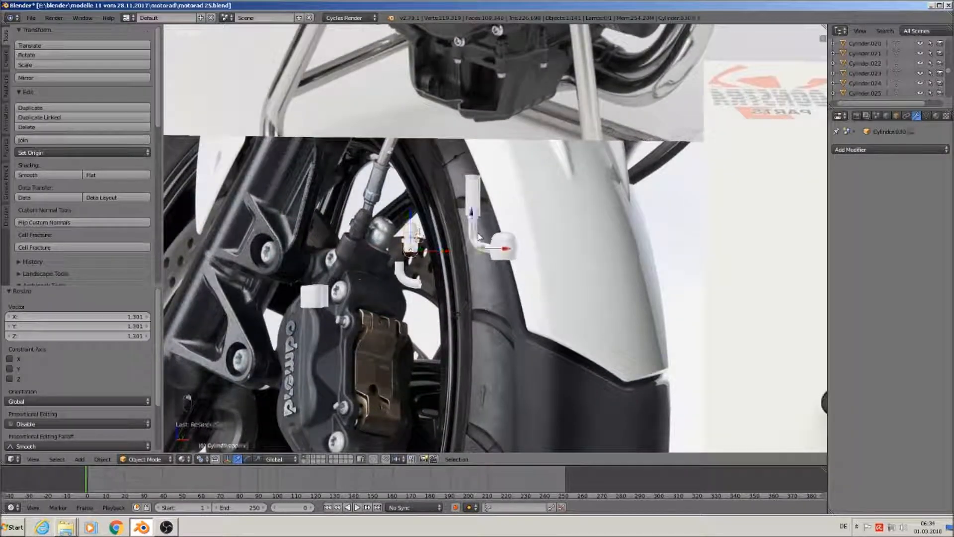
# Join the bent white pipe with its sphere knob, then add the fitting to the selection
pyautogui.rightClick(479, 237)
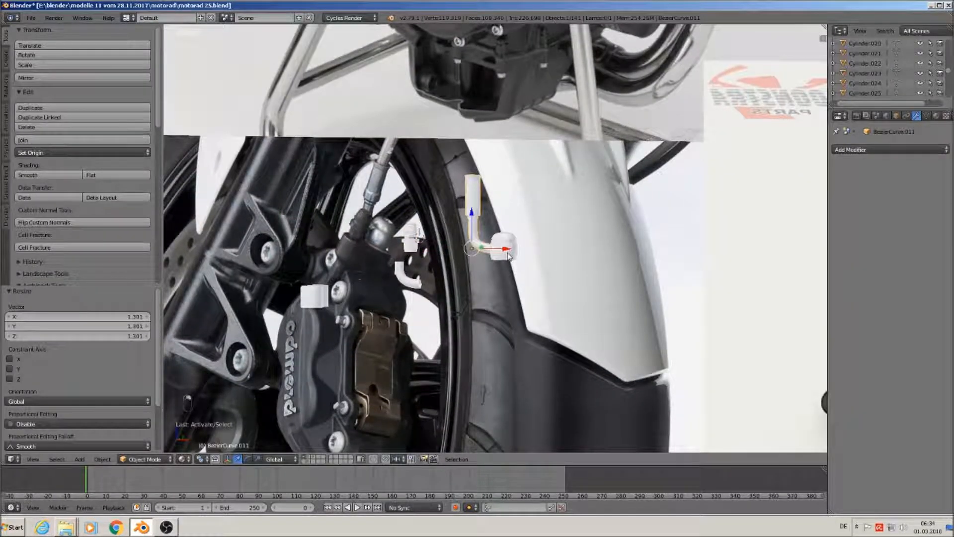
pyautogui.keyDown('shift'); pyautogui.rightClick(506, 251); pyautogui.keyUp('shift')
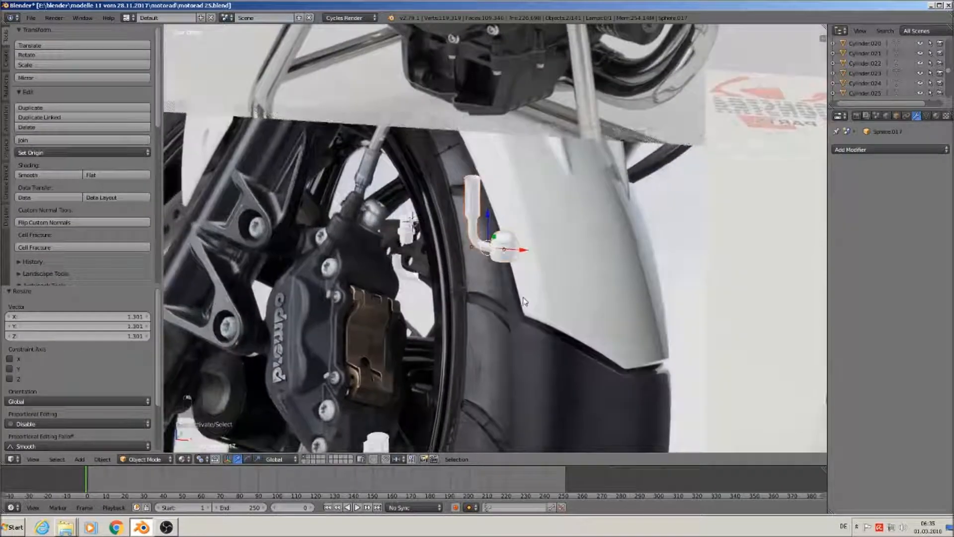
pyautogui.click(65, 140)
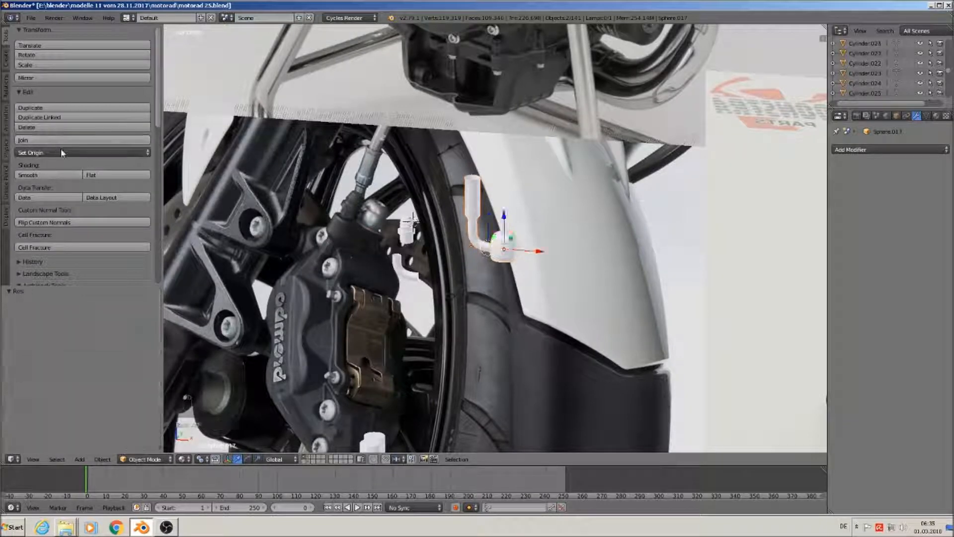
pyautogui.moveTo(400, 227); pyautogui.dragTo(398, 242, button='middle')
pyautogui.keyDown('shift'); pyautogui.rightClick(396, 245); pyautogui.keyUp('shift')
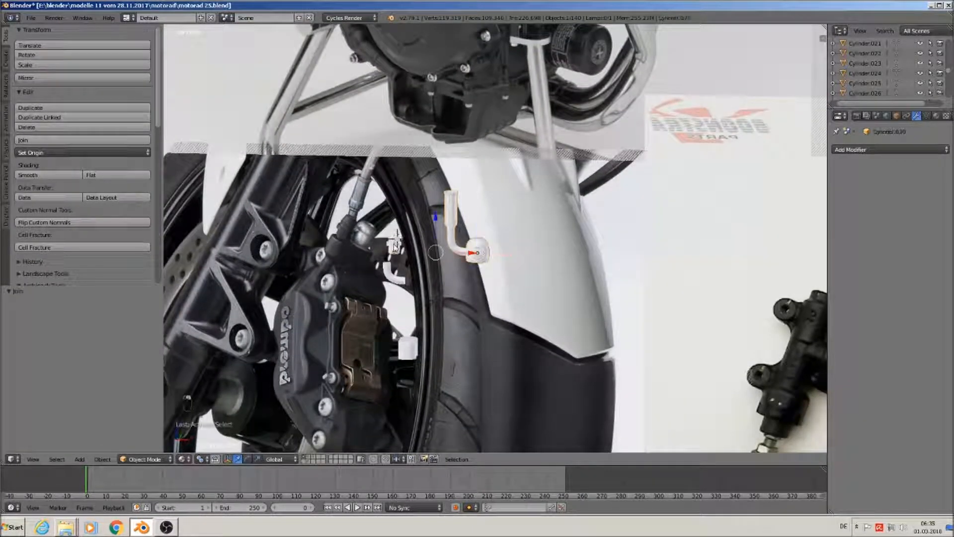
# Move the fitting onto the bent pipe and enlarge it to 2.849
pyautogui.scroll(-6, 399, 256)
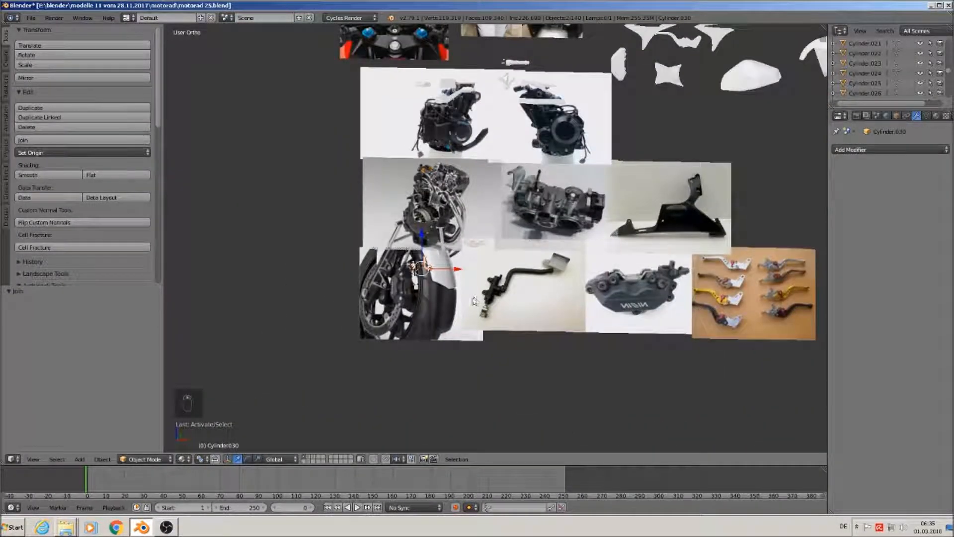
pyautogui.keyDown('shift'); pyautogui.moveTo(450, 294); pyautogui.dragTo(370, 332, button='middle'); pyautogui.keyUp('shift')
pyautogui.press('g')
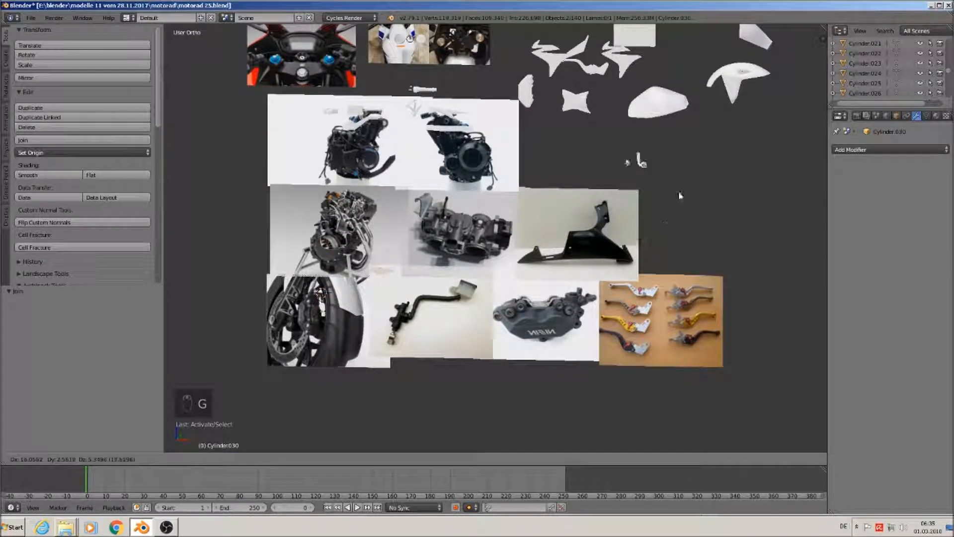
pyautogui.click(640, 171)
pyautogui.press('s')
pyautogui.click(725, 226)
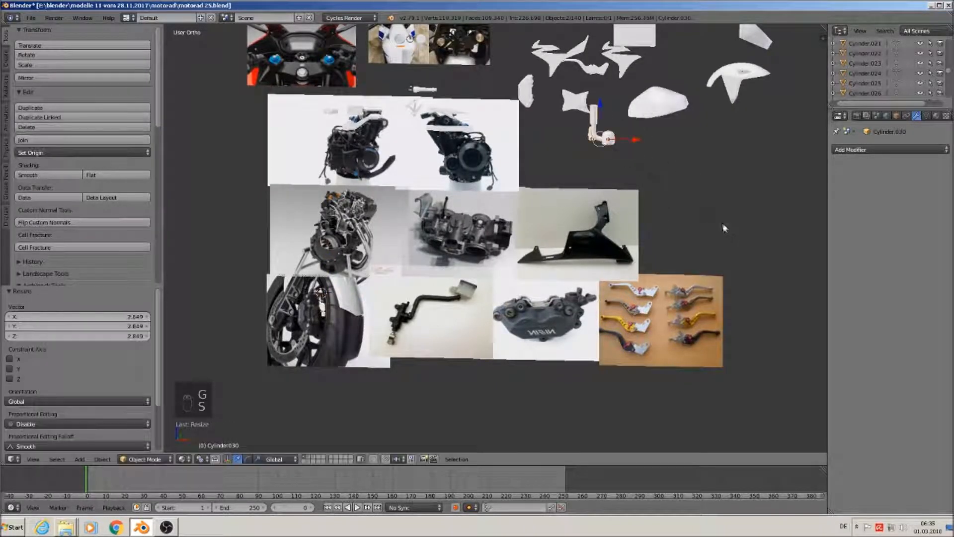
pyautogui.scroll(4, 621, 169)
pyautogui.keyDown('shift'); pyautogui.moveTo(598, 163); pyautogui.dragTo(612, 132, button='middle'); pyautogui.keyUp('shift')
# Move the sphere knob 1.2 units along X
pyautogui.rightClick(612, 101)
pyautogui.moveTo(630, 101); pyautogui.dragTo(674, 102)
pyautogui.scroll(-1, 645, 149)
# Send the white elbow pipe beside the caliper to another layer and save the blend file
pyautogui.keyDown('shift'); pyautogui.moveTo(373, 304); pyautogui.dragTo(625, 179, button='middle'); pyautogui.keyUp('shift')
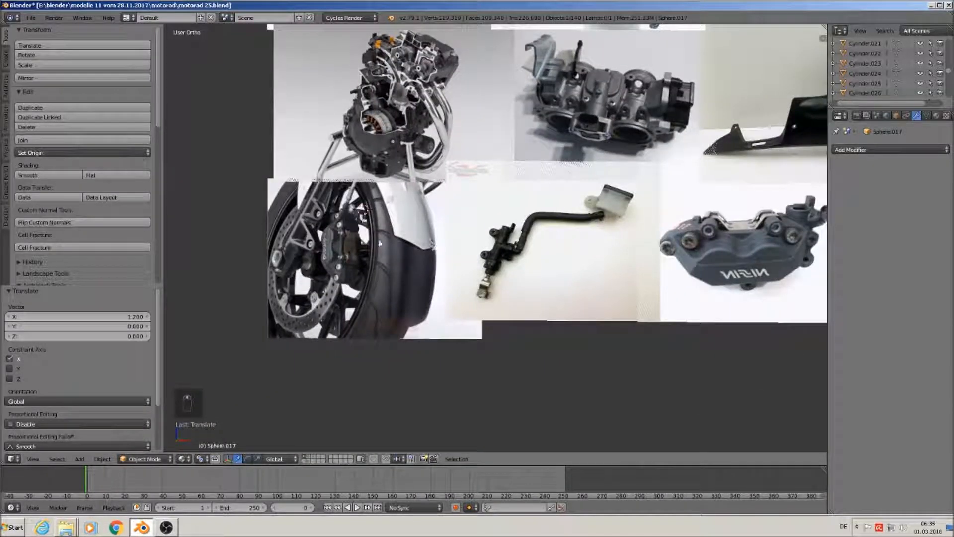
pyautogui.scroll(2, 356, 260)
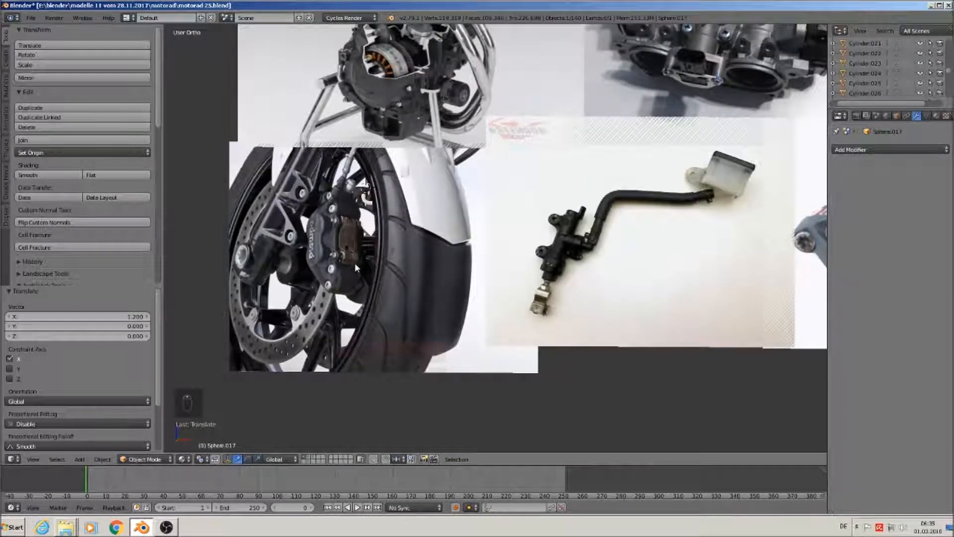
pyautogui.scroll(5, 354, 263)
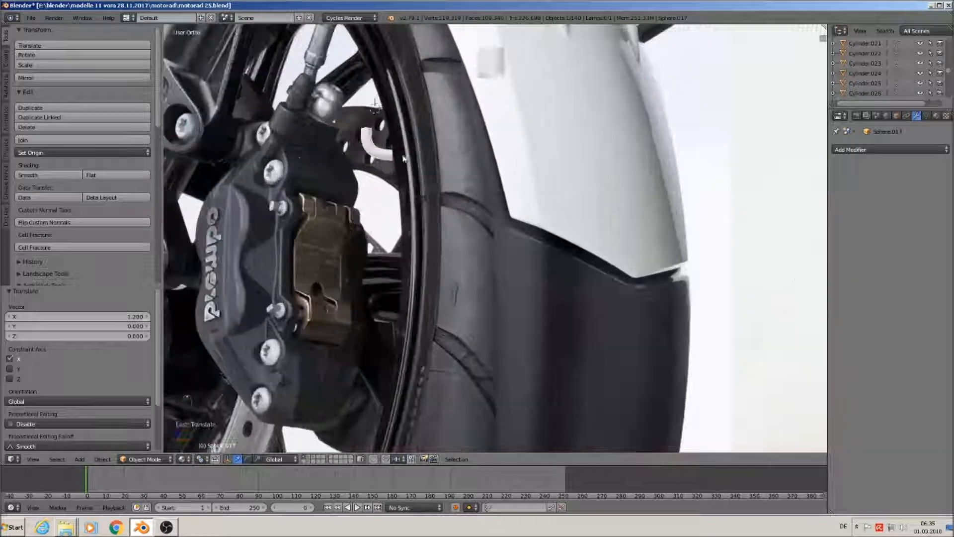
pyautogui.rightClick(378, 156)
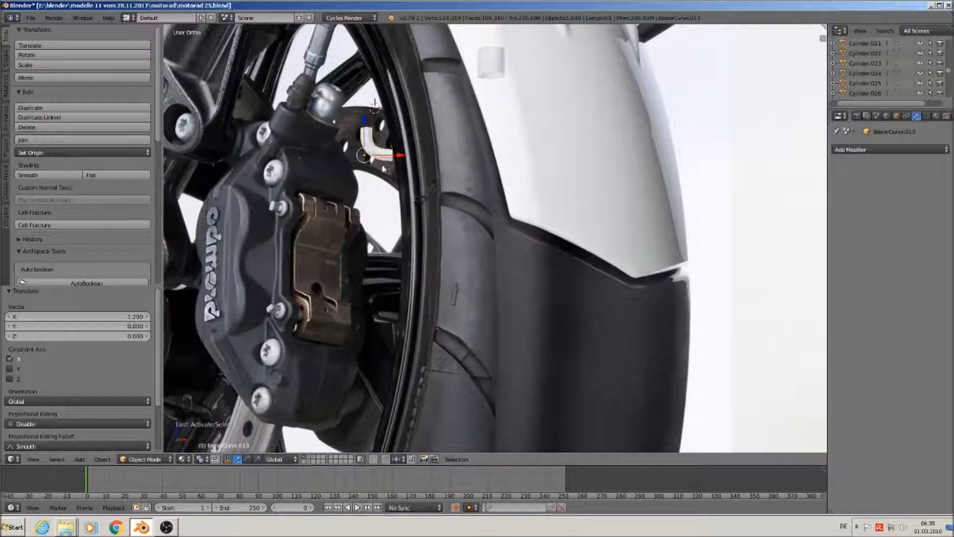
pyautogui.press('m')
pyautogui.click(470, 187)
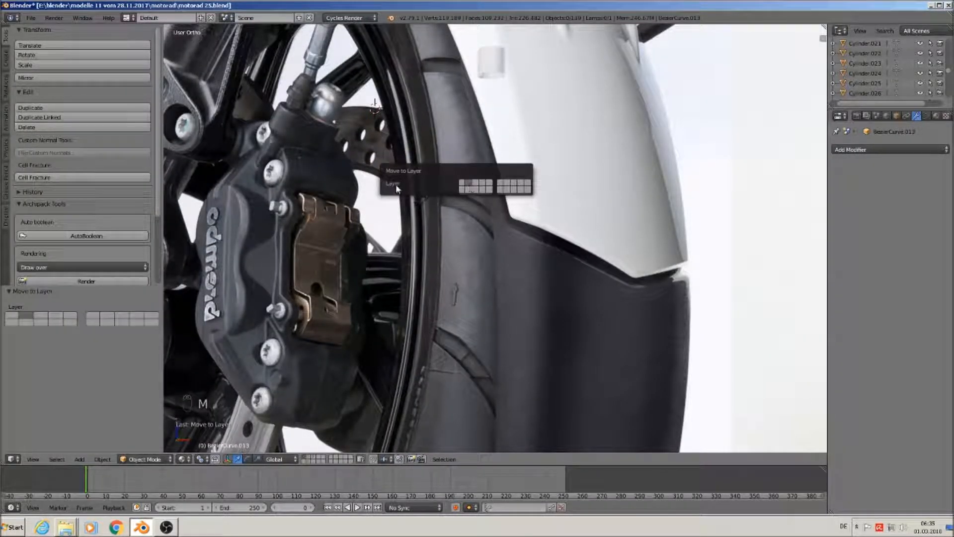
pyautogui.click(31, 17)
pyautogui.click(66, 94)
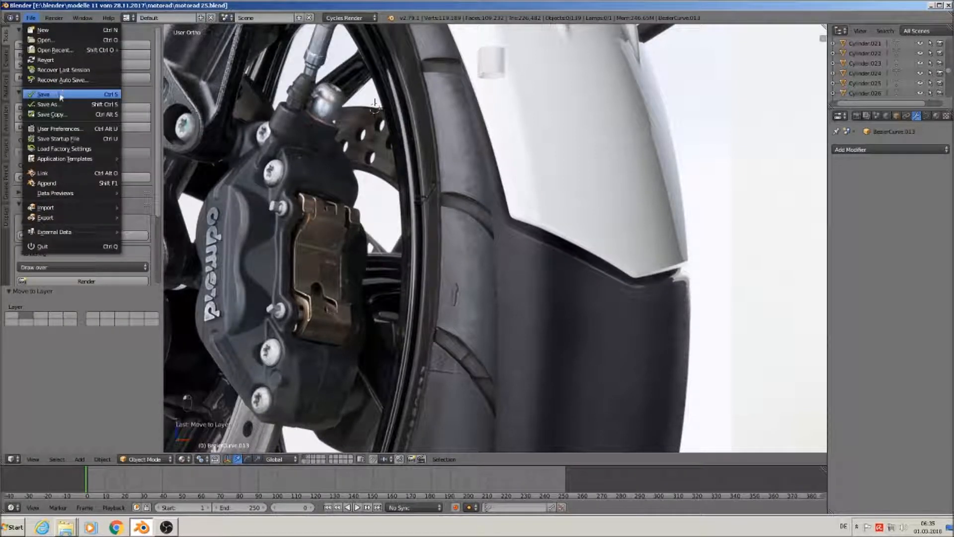
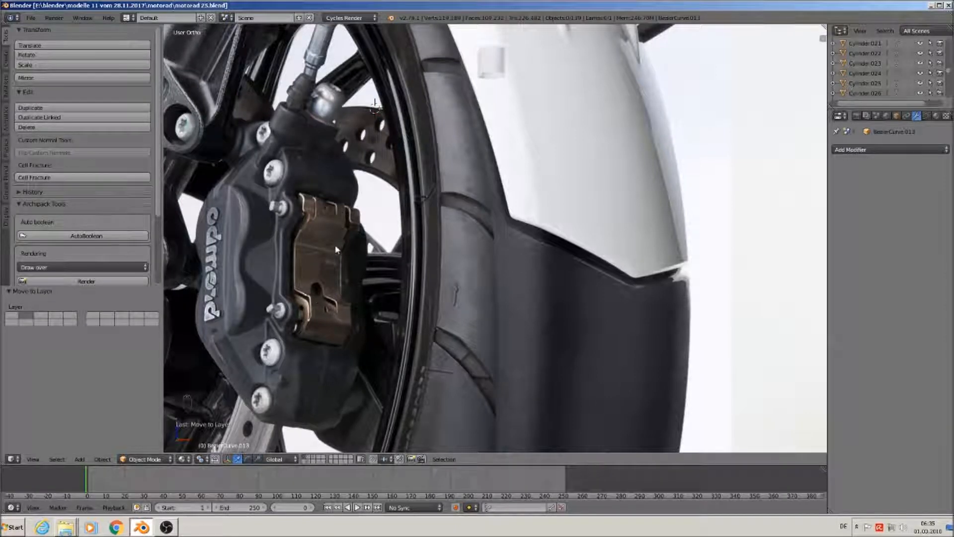
# Zoom in on the white brake caliper and select Cylinder.037
pyautogui.scroll(-13, 336, 255)
pyautogui.scroll(12, 641, 101)
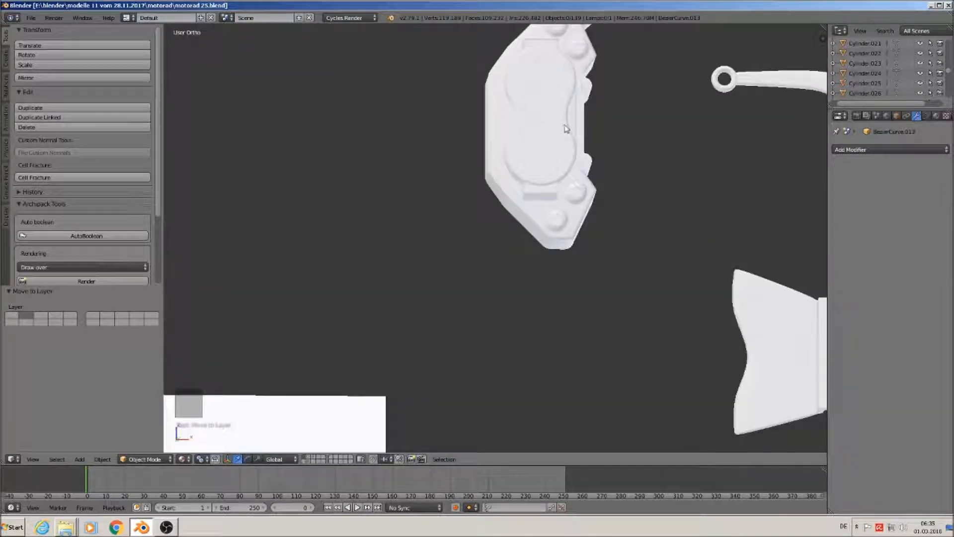
pyautogui.rightClick(573, 123)
pyautogui.scroll(4, 577, 121)
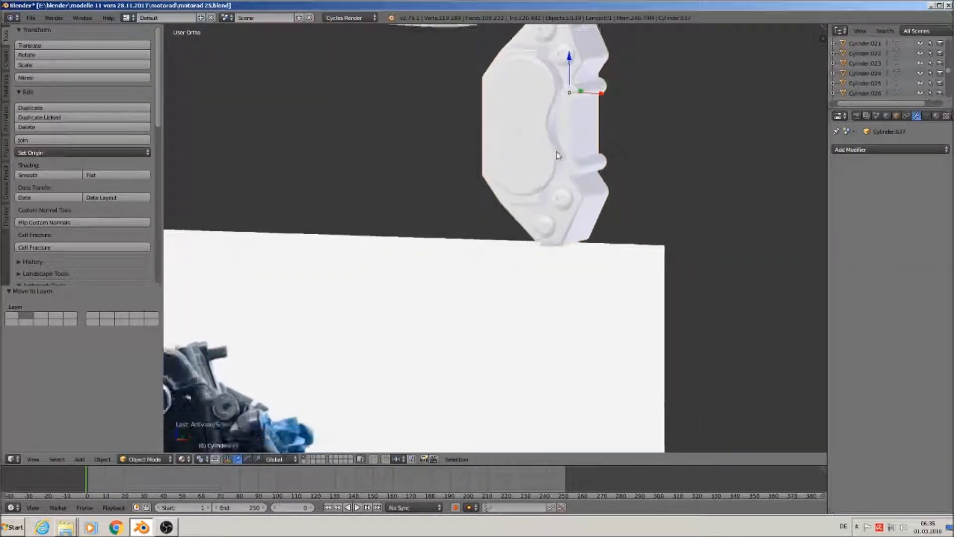
pyautogui.scroll(5, 578, 124)
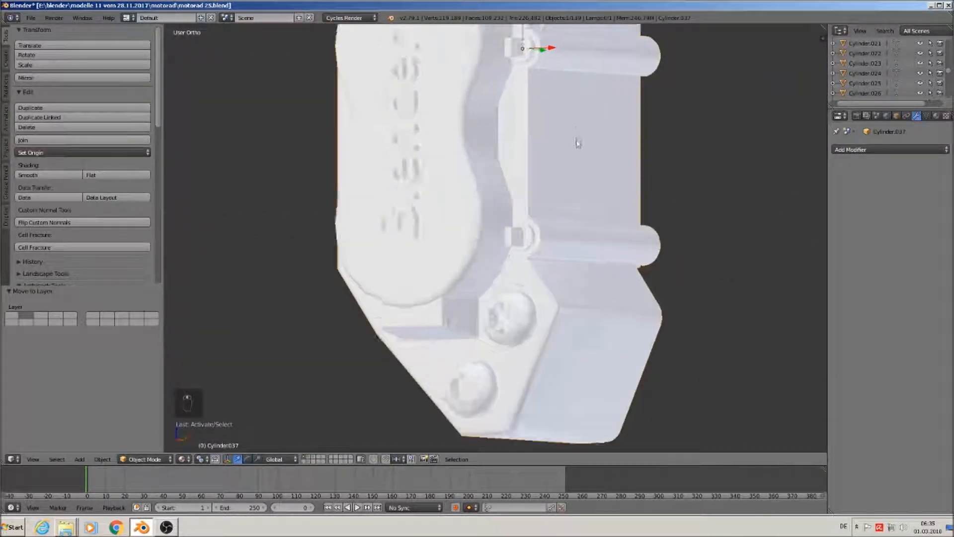
pyautogui.scroll(-5, 570, 144)
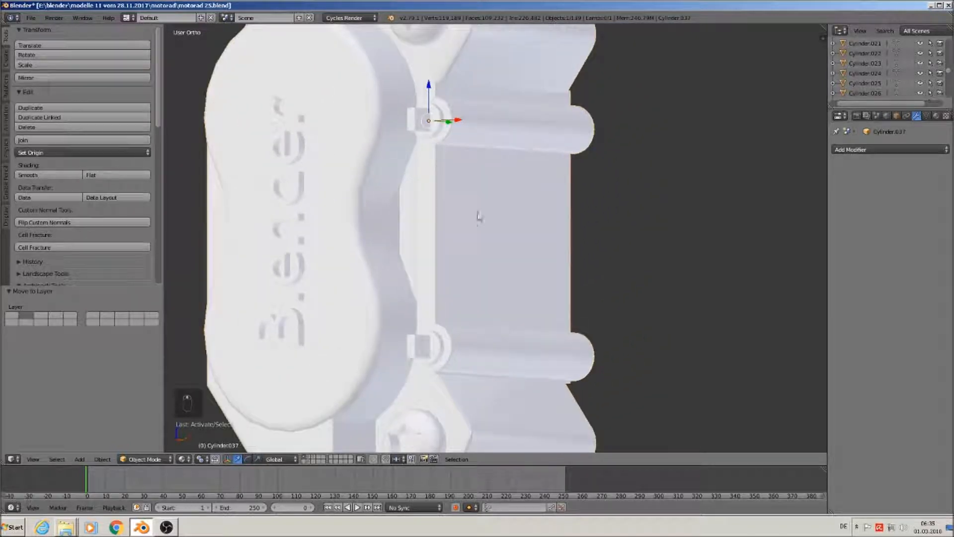
# In Edit Mode, duplicate the caliper's large flat side face and move the copy 0.071 outward along X
pyautogui.press('Tab')
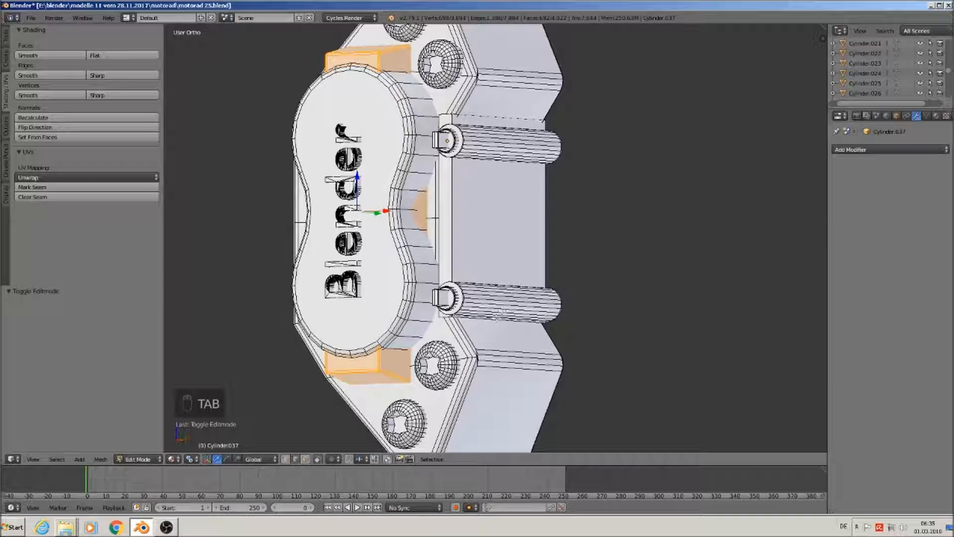
pyautogui.click(305, 459)
pyautogui.rightClick(482, 226)
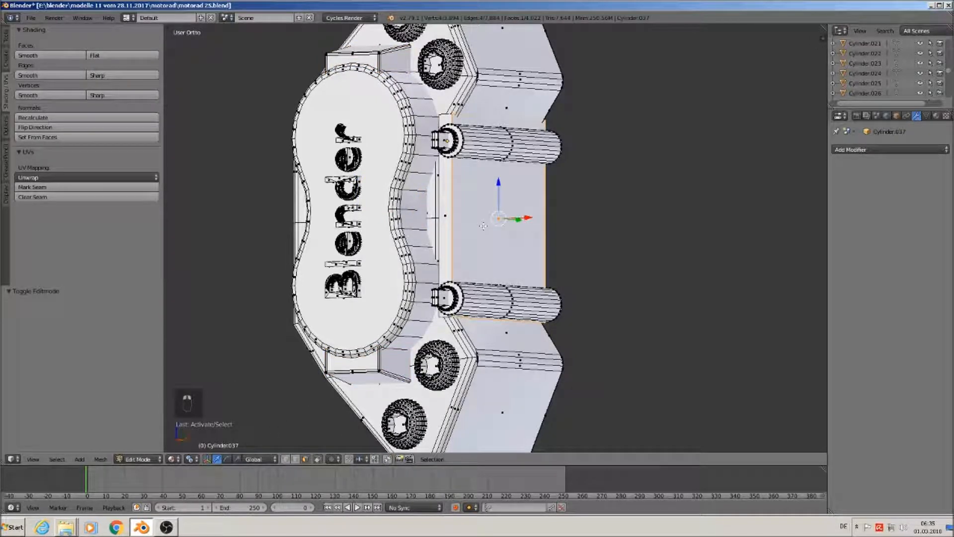
pyautogui.moveTo(483, 226); pyautogui.dragTo(502, 238, button='middle')
pyautogui.scroll(1, 502, 239)
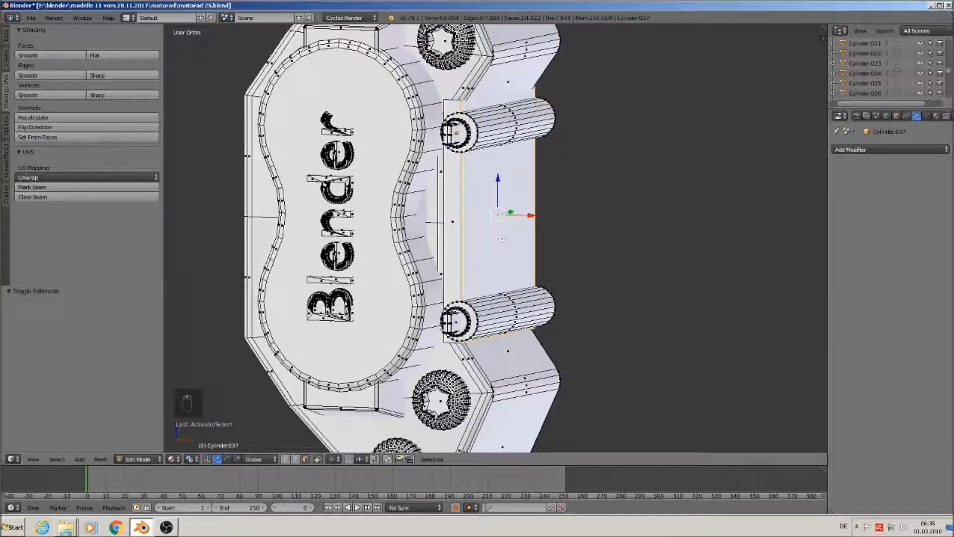
pyautogui.hotkey('shift', 'd')
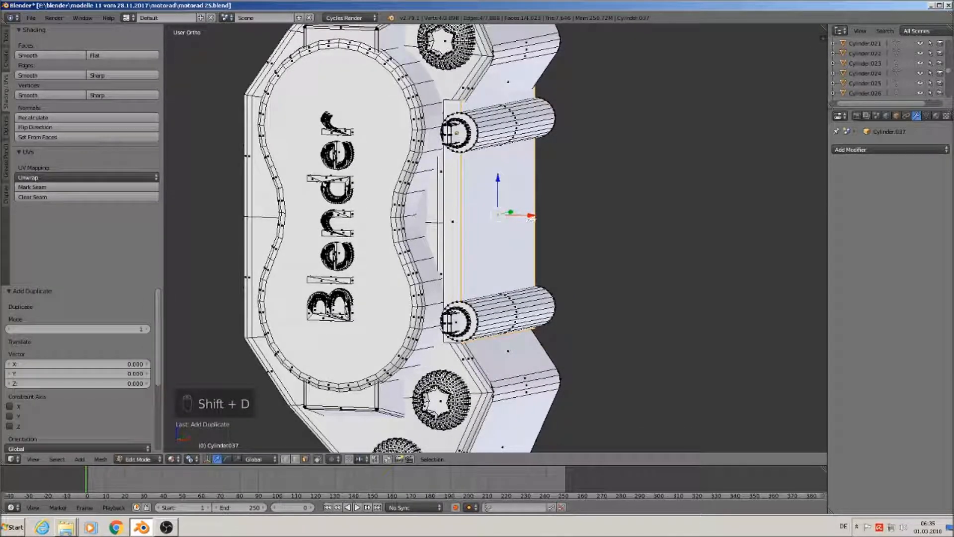
pyautogui.press('x')
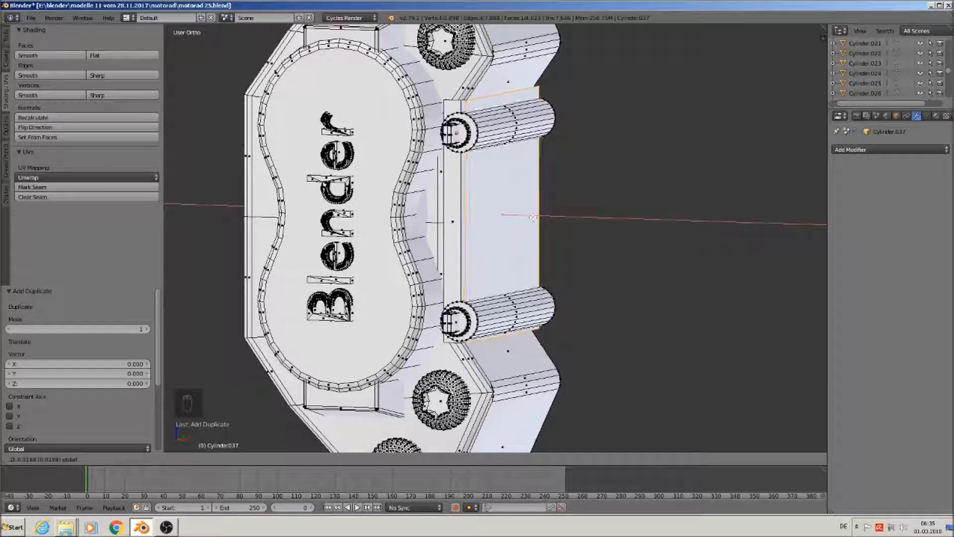
pyautogui.click(550, 229)
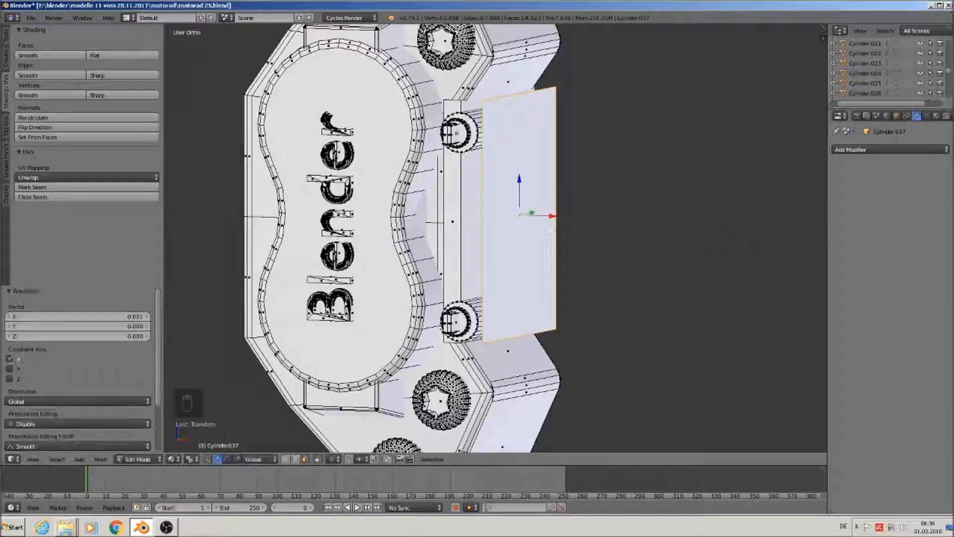
# Add two loop cuts across the copied plate, sliding them toward its top
pyautogui.scroll(2, 534, 131)
pyautogui.moveTo(486, 130); pyautogui.dragTo(417, 114, button='middle')
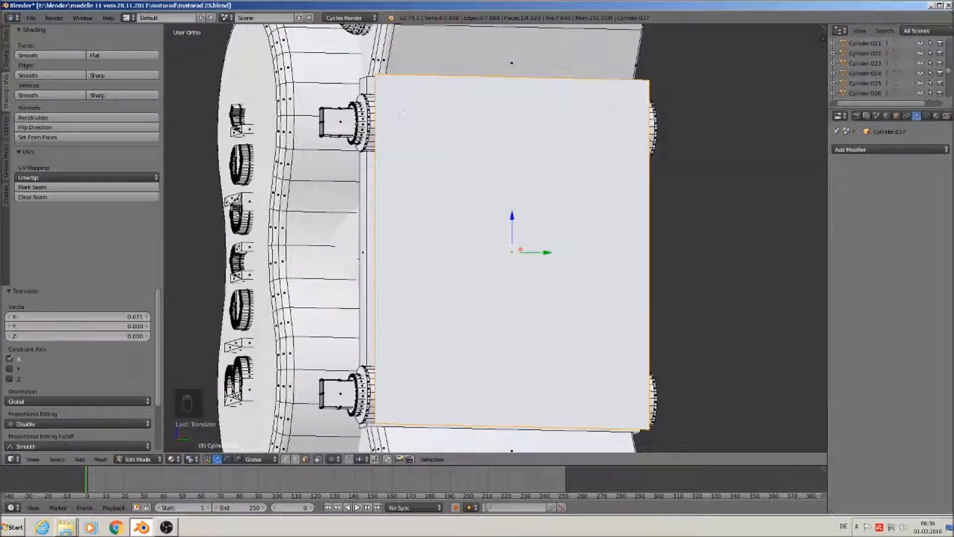
pyautogui.hotkey('ctrl', 'r')
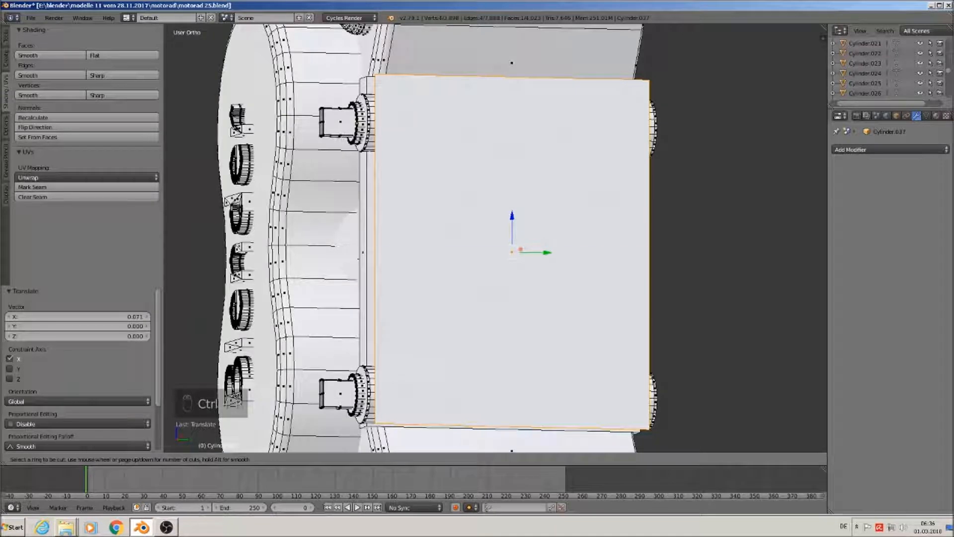
pyautogui.click(393, 249)
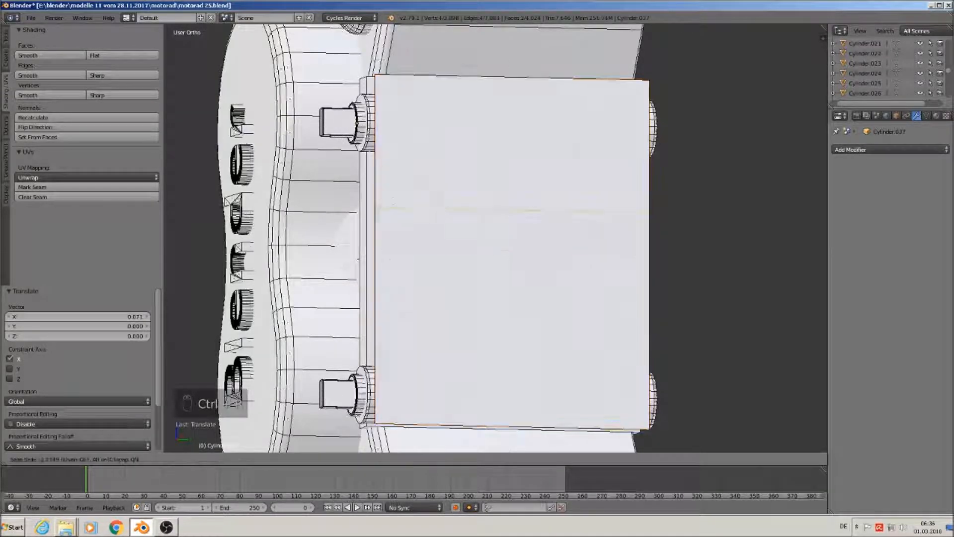
pyautogui.click(396, 102)
pyautogui.hotkey('ctrl', 'r')
pyautogui.click(381, 242)
pyautogui.click(387, 139)
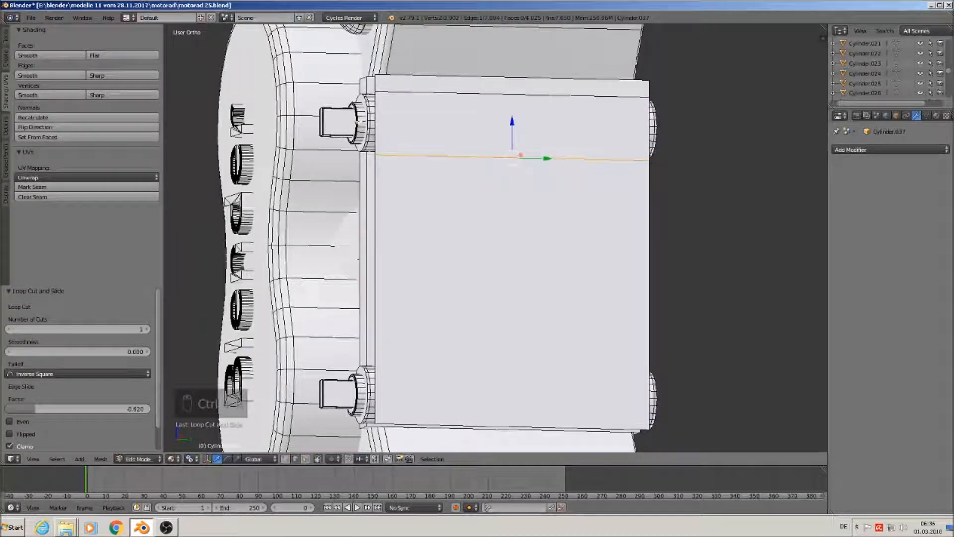
# Add two more loop cuts across the plate, sliding them toward its bottom edge
pyautogui.moveTo(433, 388); pyautogui.dragTo(402, 331, button='middle')
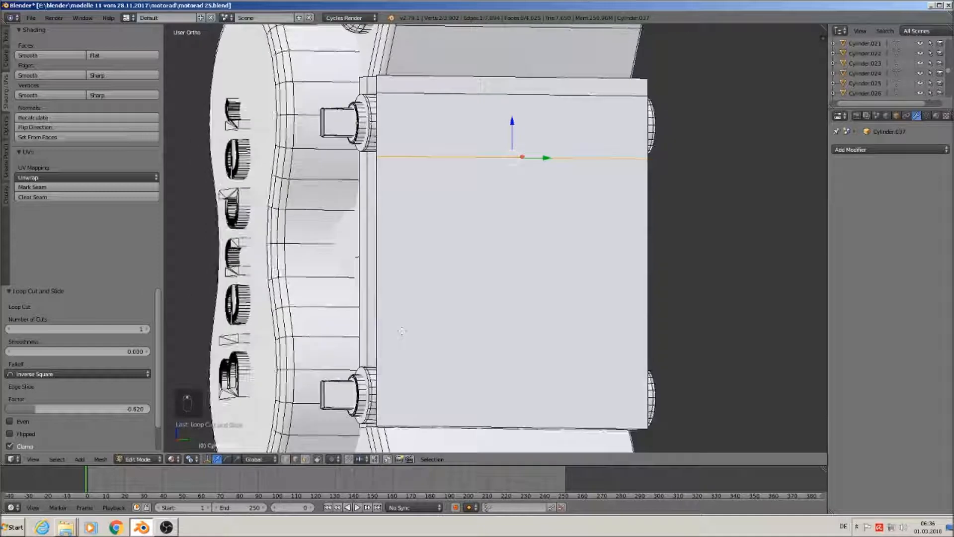
pyautogui.hotkey('ctrl', 'r')
pyautogui.click(386, 332)
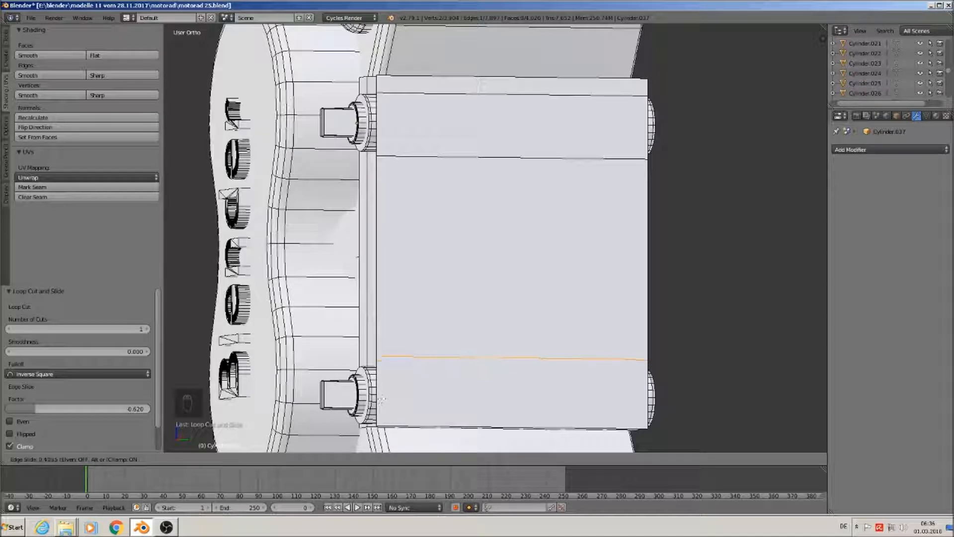
pyautogui.click(384, 414)
pyautogui.hotkey('ctrl', 'r')
pyautogui.click(384, 412)
pyautogui.click(384, 440)
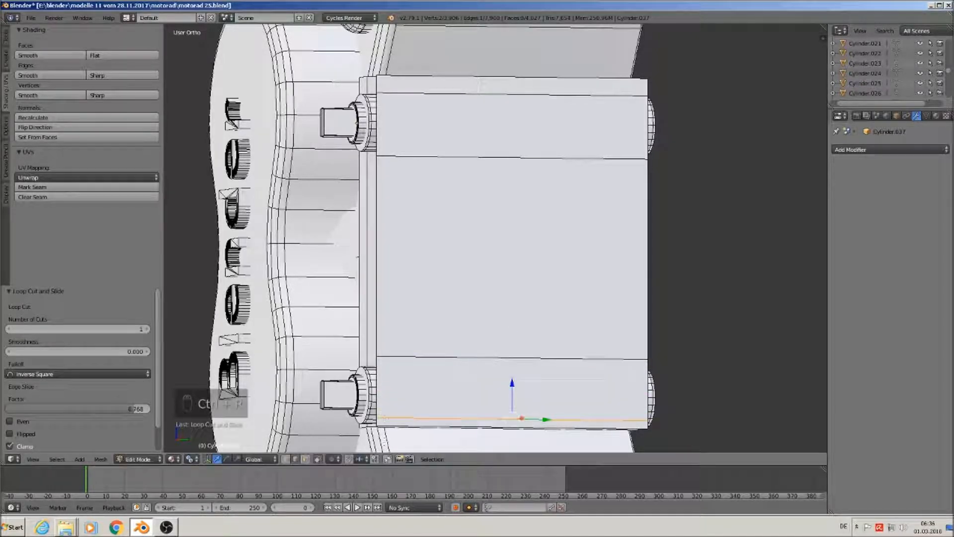
pyautogui.scroll(-5, 448, 261)
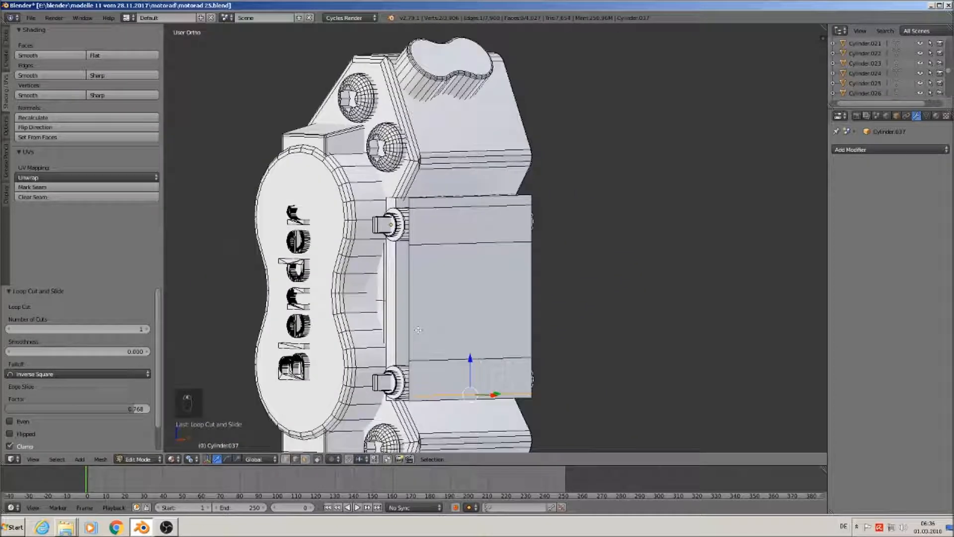
# Extrude the plate's top strip face and move it outward along X into a raised bar
pyautogui.moveTo(448, 261); pyautogui.dragTo(467, 276, button='middle')
pyautogui.scroll(3, 467, 276)
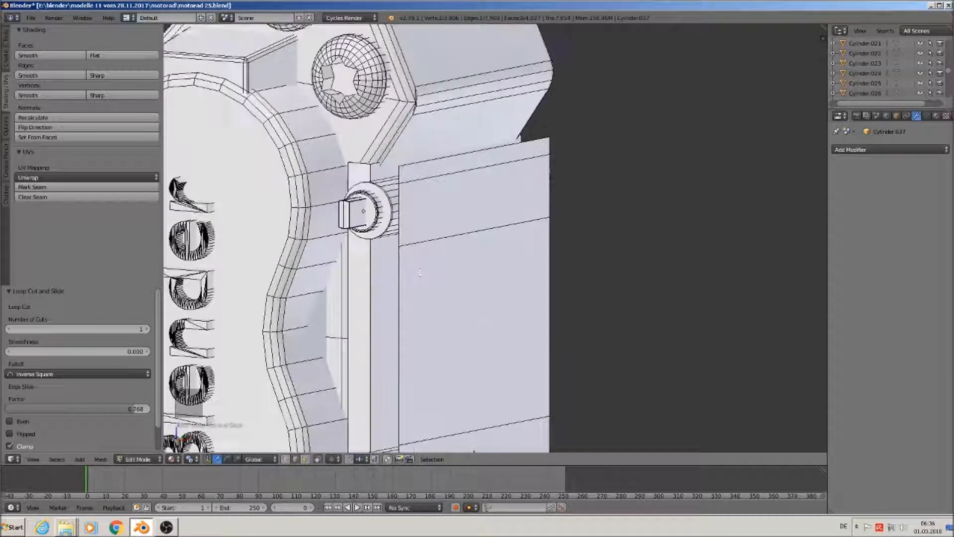
pyautogui.click(305, 459)
pyautogui.rightClick(474, 203)
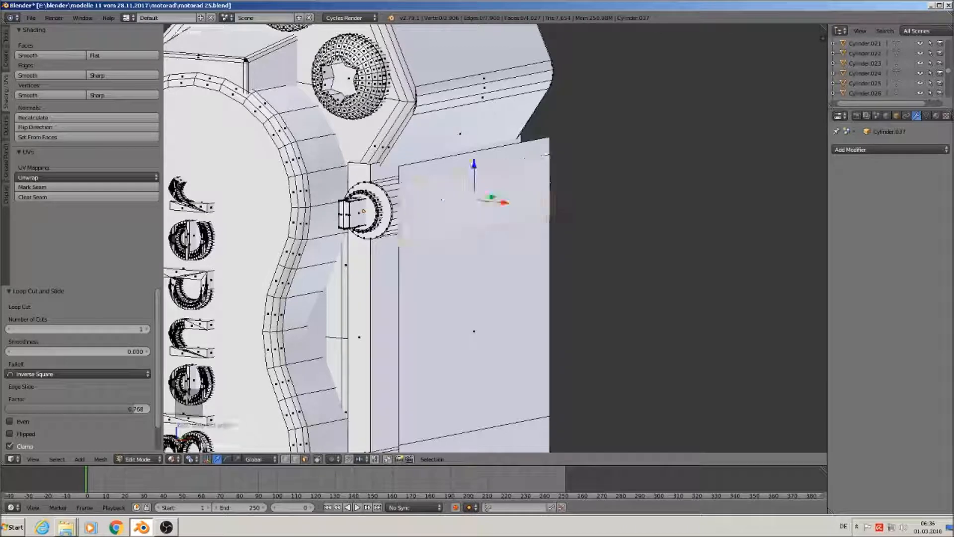
pyautogui.keyDown('shift'); pyautogui.moveTo(560, 370); pyautogui.dragTo(505, 254, button='middle'); pyautogui.keyUp('shift')
pyautogui.press('e')
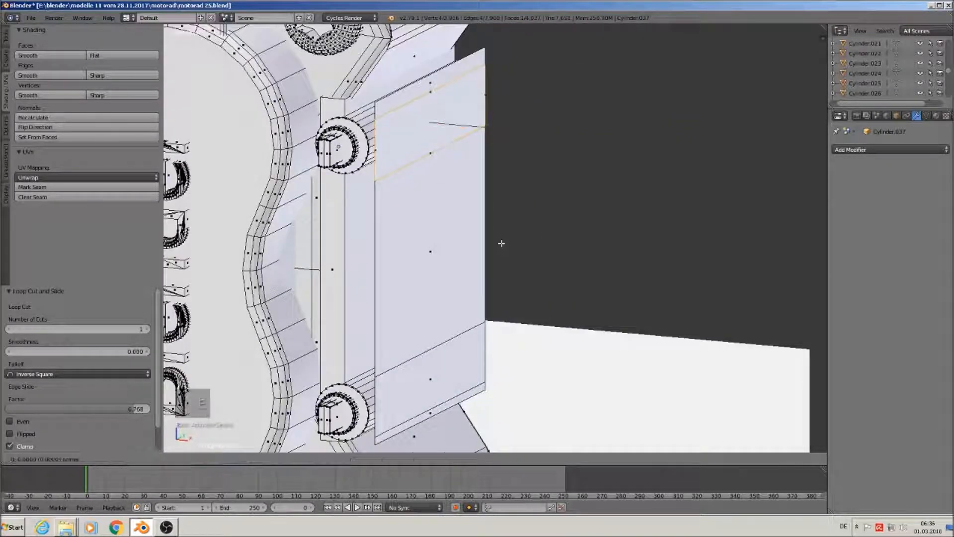
pyautogui.rightClick(500, 243)
pyautogui.press('g')
pyautogui.press('x')
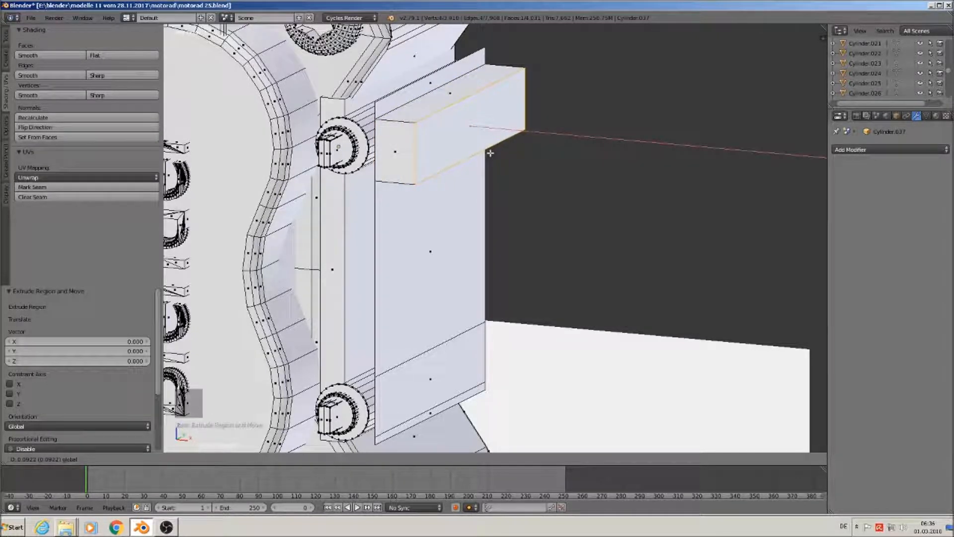
pyautogui.moveTo(490, 153); pyautogui.dragTo(489, 153)
# Extrude the bottom strip face outward along X into a second bar
pyautogui.rightClick(430, 386)
pyautogui.press('e')
pyautogui.rightClick(430, 386)
pyautogui.moveTo(462, 381); pyautogui.dragTo(497, 390)
pyautogui.click(494, 389)
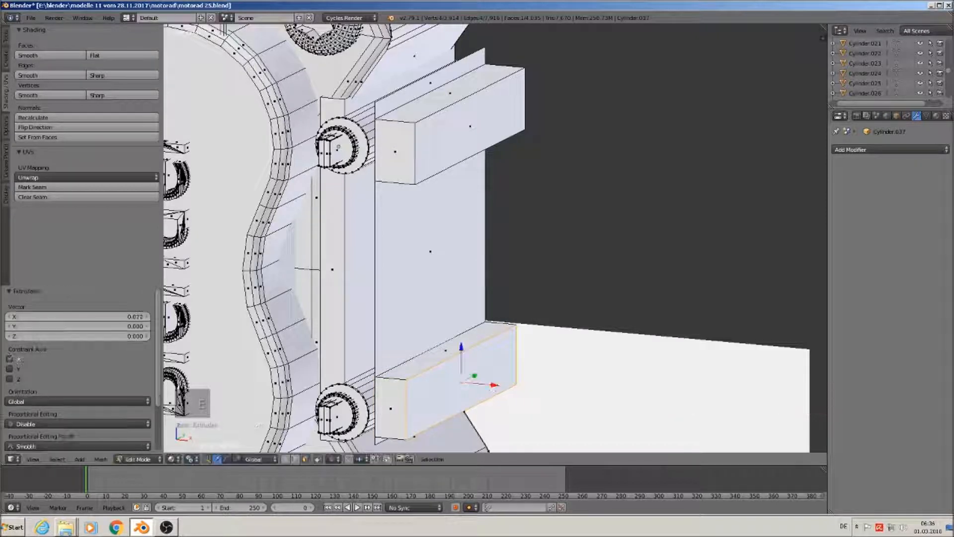
# Delete the stray edges at the bars' left-hand ends
pyautogui.click(297, 460)
pyautogui.rightClick(380, 398)
pyautogui.rightClick(388, 399)
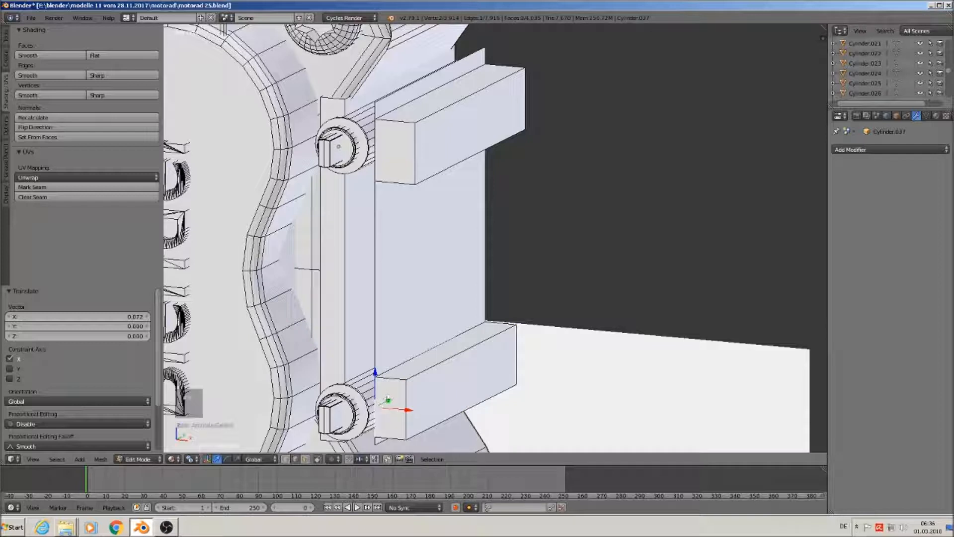
pyautogui.press('x')
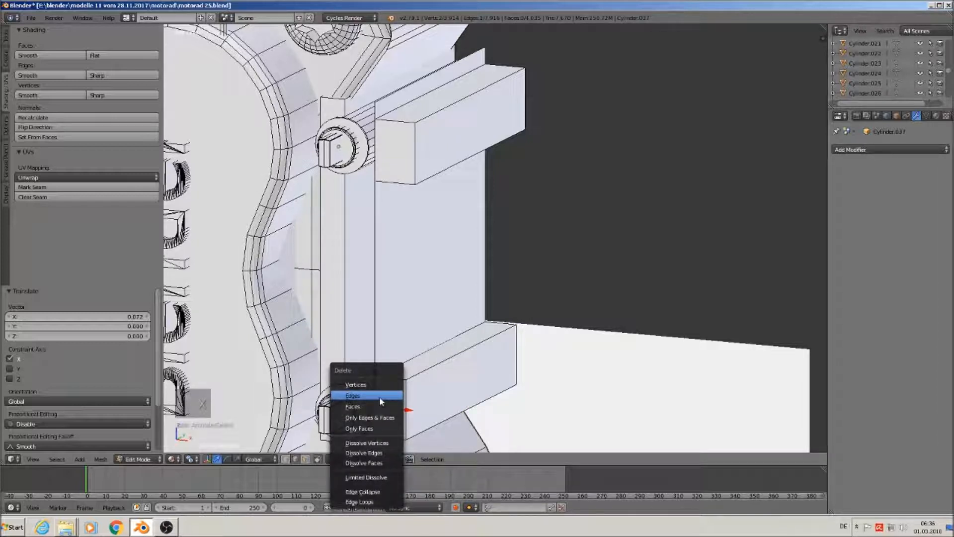
pyautogui.click(380, 395)
pyautogui.rightClick(380, 150)
pyautogui.press('x')
pyautogui.click(380, 170)
# Delete the stray edges at the upper and lower bars' right-hand ends
pyautogui.moveTo(380, 171); pyautogui.dragTo(235, 166, button='middle')
pyautogui.rightClick(536, 162)
pyautogui.press('x')
pyautogui.click(537, 162)
pyautogui.rightClick(538, 375)
pyautogui.press('x')
pyautogui.click(538, 375)
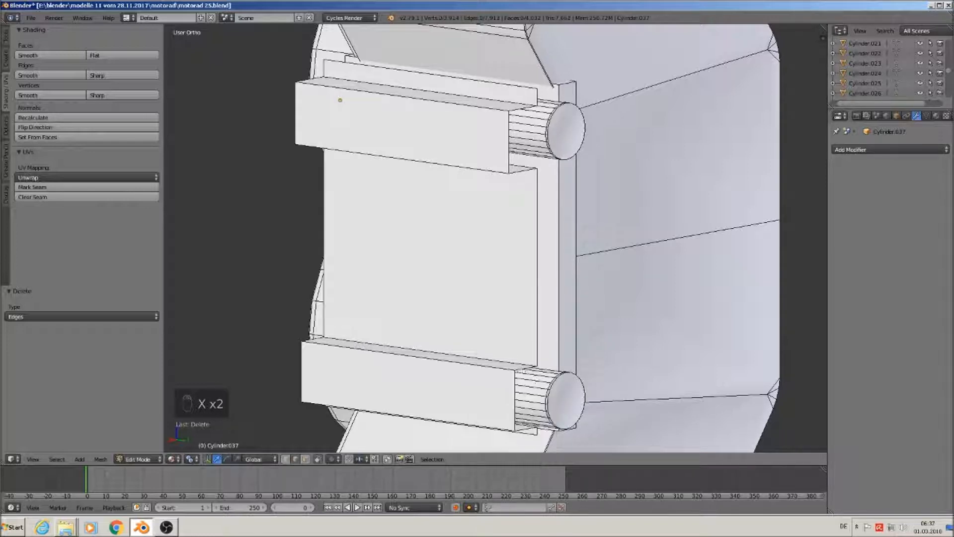
pyautogui.rightClick(468, 73)
pyautogui.moveTo(470, 89); pyautogui.dragTo(600, 120, button='middle')
pyautogui.keyDown('shift'); pyautogui.moveTo(494, 149); pyautogui.dragTo(531, 226, button='middle'); pyautogui.keyUp('shift')
pyautogui.scroll(-3, 531, 226)
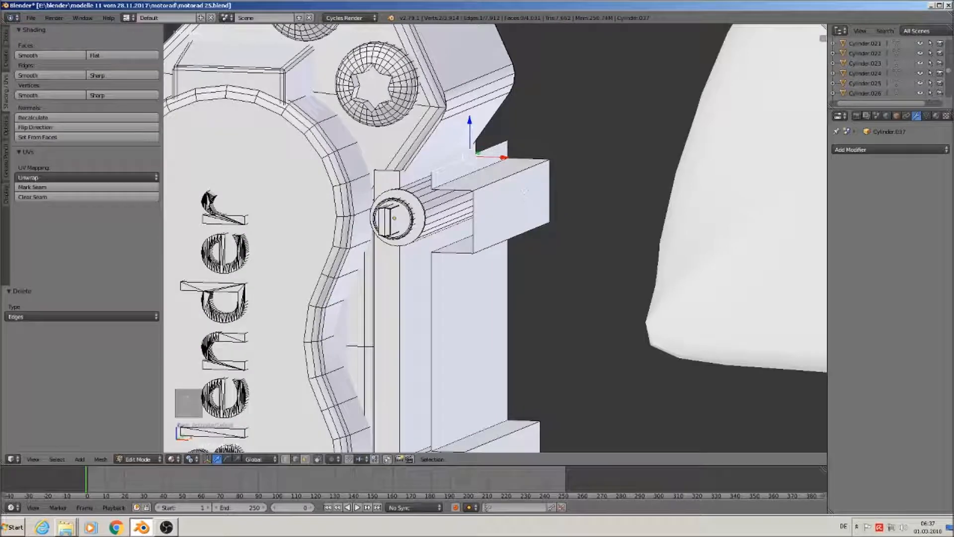
# Extrude the selected bracket edge, raising it slightly along Z and pushing it out along X
pyautogui.scroll(-3, 532, 208)
pyautogui.press('KP_5')
pyautogui.moveTo(534, 185); pyautogui.dragTo(537, 185, button='middle')
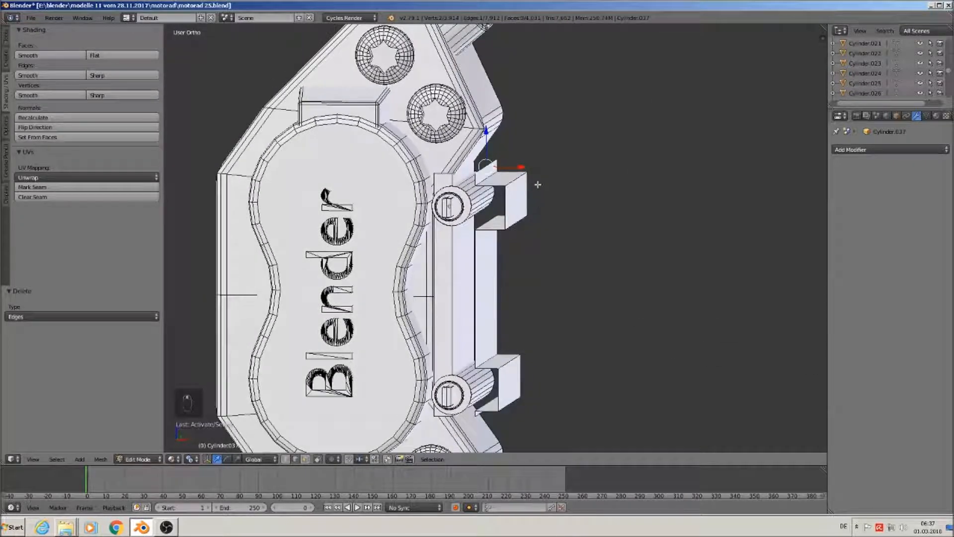
pyautogui.press('e')
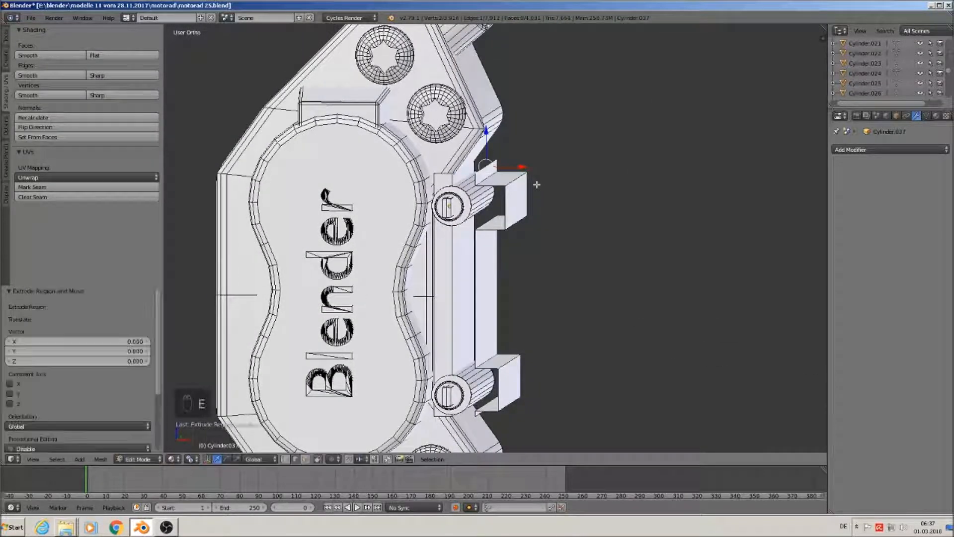
pyautogui.moveTo(486, 131); pyautogui.dragTo(486, 109)
pyautogui.moveTo(516, 143); pyautogui.dragTo(526, 145)
# Extrude the lower bracket edge, moving it down along Z and outward along X
pyautogui.keyDown('shift'); pyautogui.moveTo(530, 308); pyautogui.dragTo(528, 129, button='middle'); pyautogui.keyUp('shift')
pyautogui.moveTo(507, 245)
pyautogui.mouseDown(button='middle')
pyautogui.moveTo(489, 232)
pyautogui.moveTo(529, 251)
pyautogui.moveTo(518, 246)
pyautogui.mouseUp(button='middle')
pyautogui.rightClick(485, 232)
pyautogui.press('e')
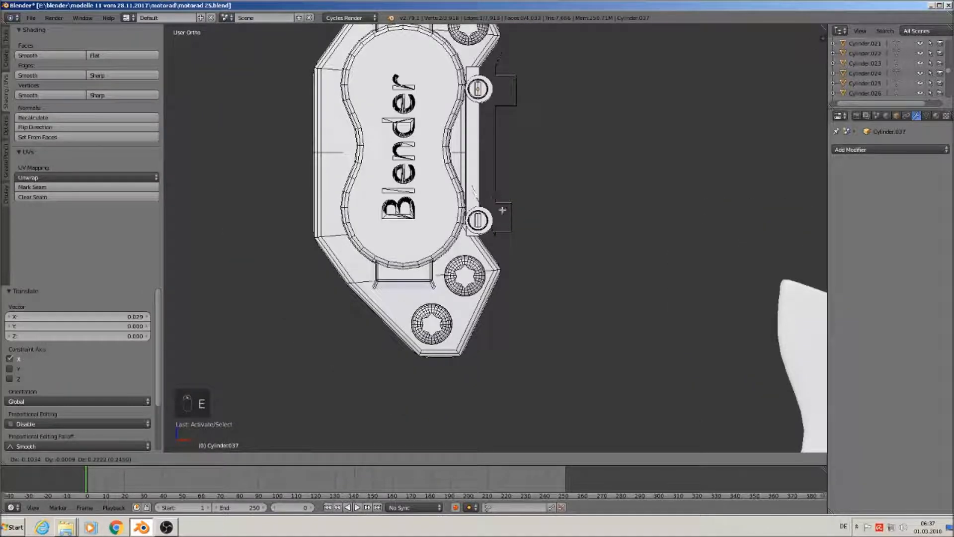
pyautogui.rightClick(502, 210)
pyautogui.moveTo(498, 208); pyautogui.dragTo(535, 252)
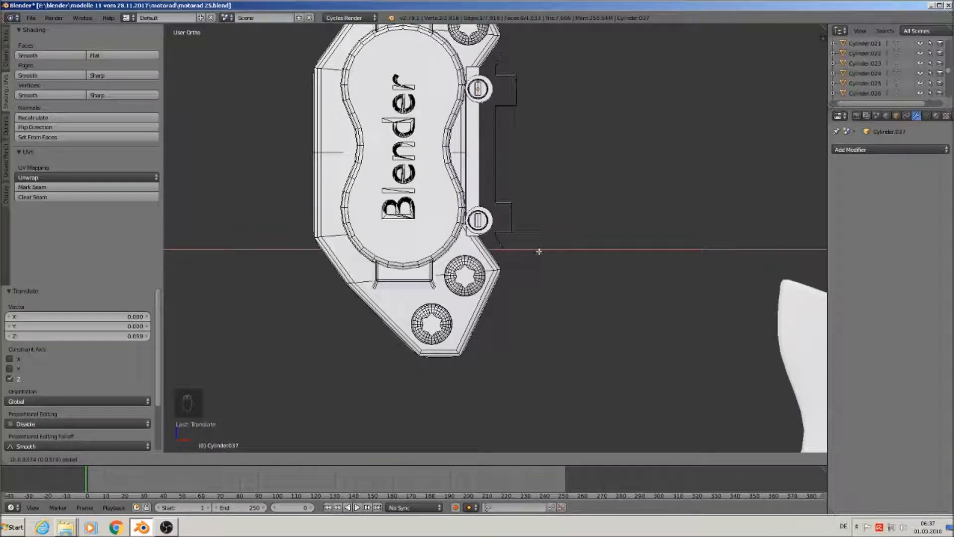
pyautogui.moveTo(539, 251); pyautogui.dragTo(539, 250)
# Nudge the upper bracket edge outward along X and check the panel in Object Mode
pyautogui.rightClick(501, 46)
pyautogui.moveTo(536, 48); pyautogui.dragTo(565, 66, button='middle')
pyautogui.moveTo(544, 48); pyautogui.dragTo(548, 50)
pyautogui.moveTo(548, 51); pyautogui.dragTo(553, 68, button='middle')
pyautogui.moveTo(544, 55); pyautogui.dragTo(546, 53)
pyautogui.press('Tab')
pyautogui.moveTo(541, 130); pyautogui.dragTo(481, 123, button='middle')
pyautogui.scroll(3, 481, 124)
pyautogui.press('Tab')
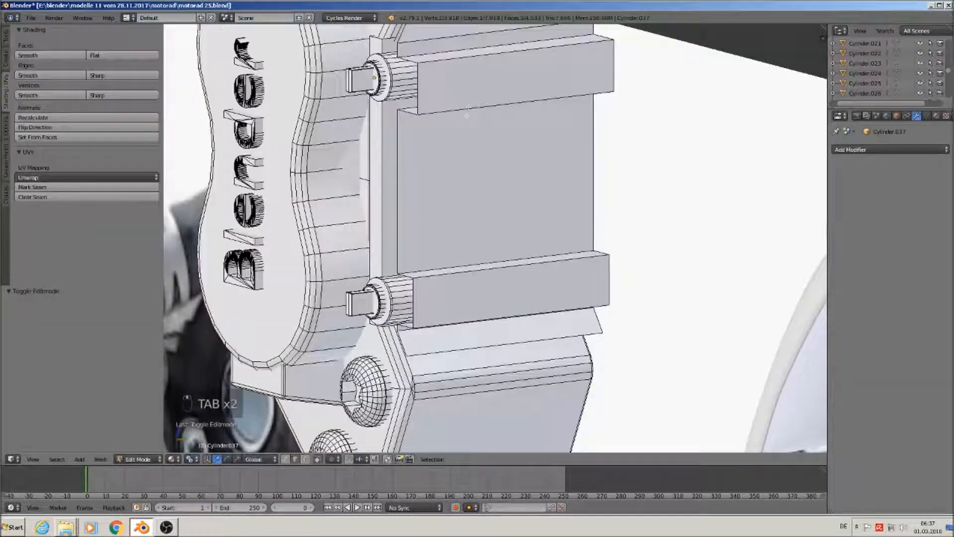
# Select the linked bracket mesh and scale it to 0.826 along Y
pyautogui.press('l')
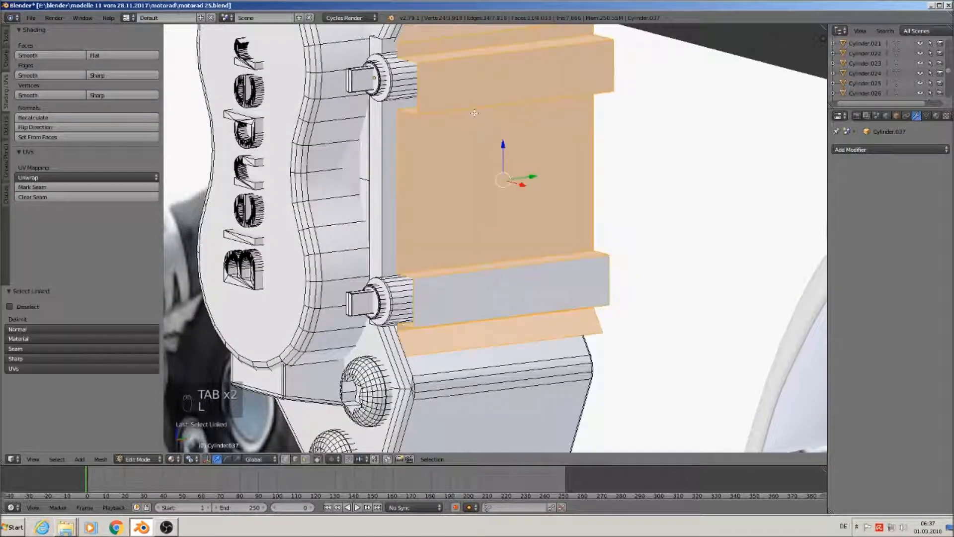
pyautogui.press('KP_Decimal')
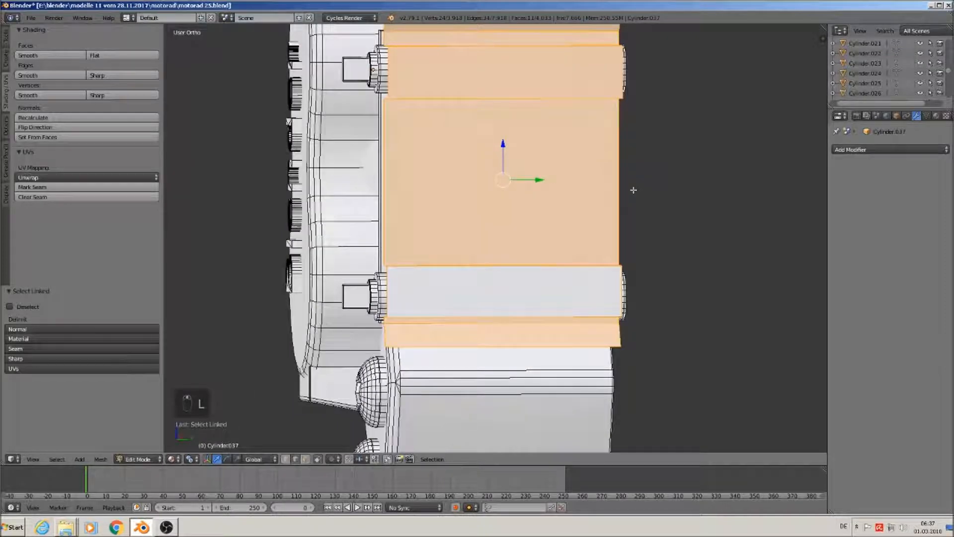
pyautogui.press('s')
pyautogui.press('y')
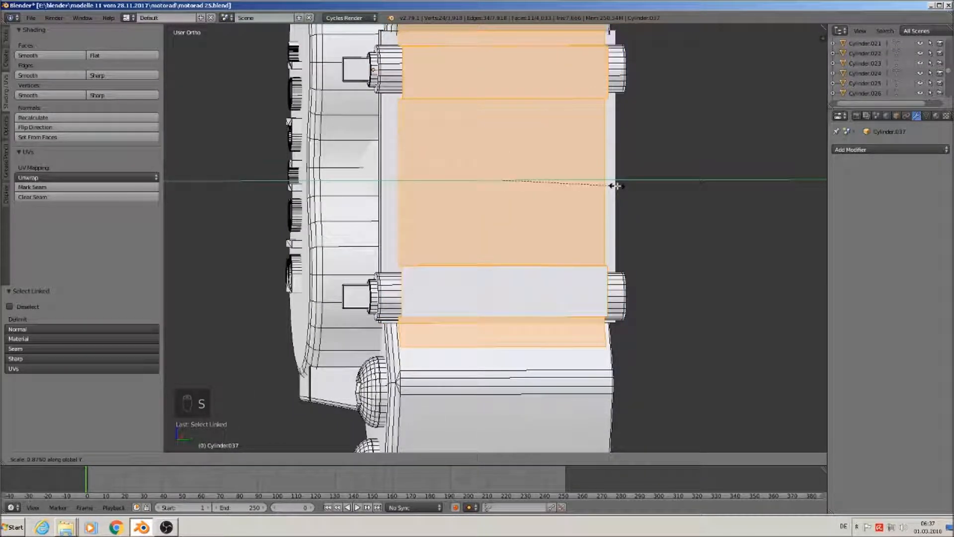
pyautogui.click(607, 184)
pyautogui.moveTo(606, 184); pyautogui.dragTo(715, 187, button='middle')
pyautogui.scroll(1, 547, 179)
pyautogui.press('KP_1')
pyautogui.scroll(-3, 560, 175)
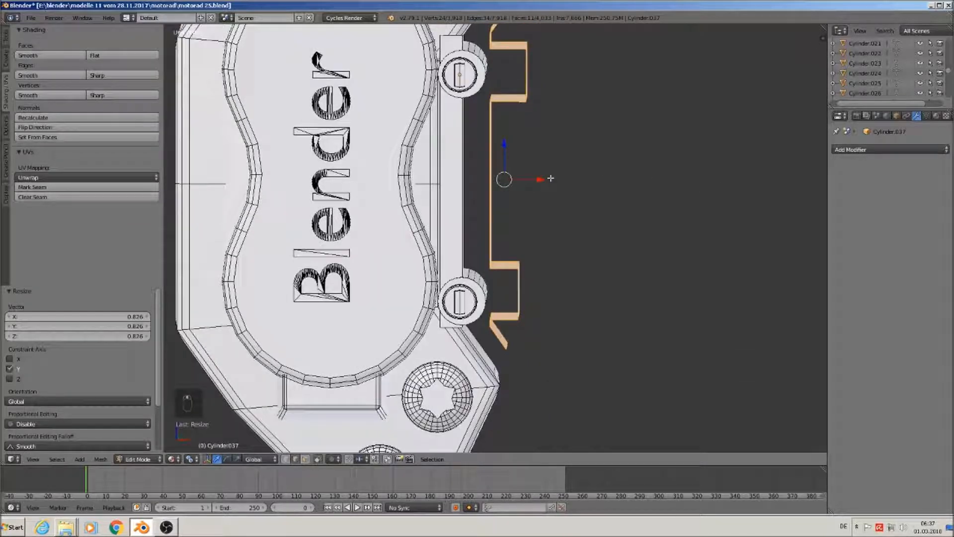
# Extrude the bracket faces 0.013 along X and stretch them vertically along Z
pyautogui.press('e')
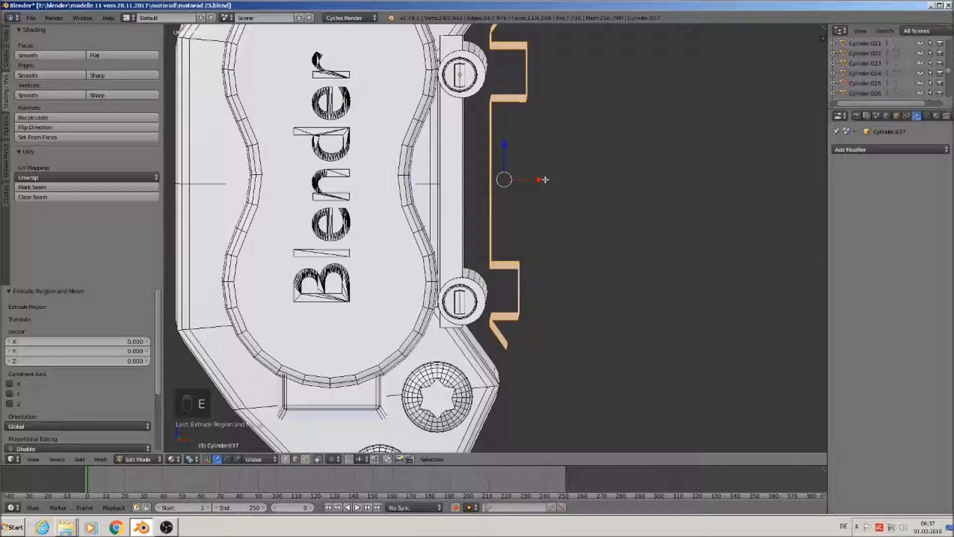
pyautogui.click(540, 179)
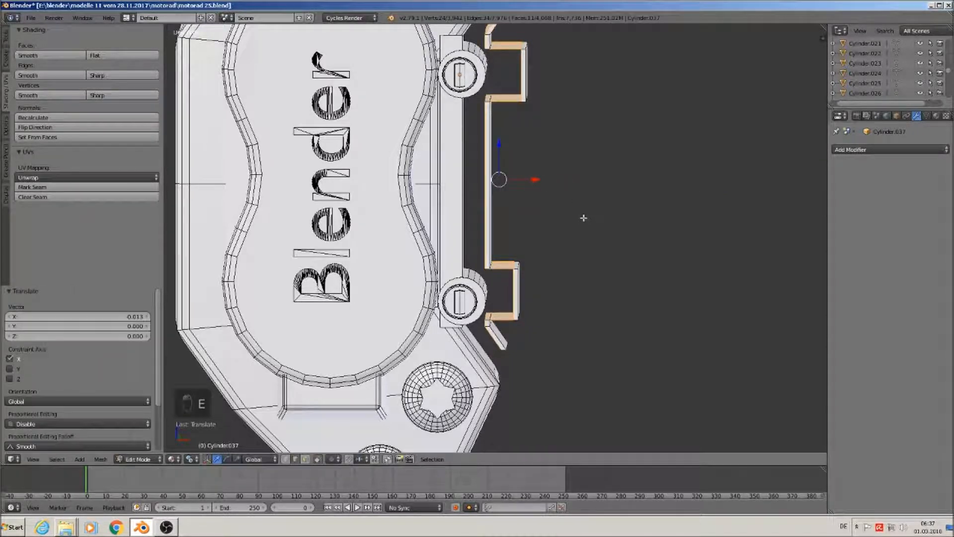
pyautogui.press('s')
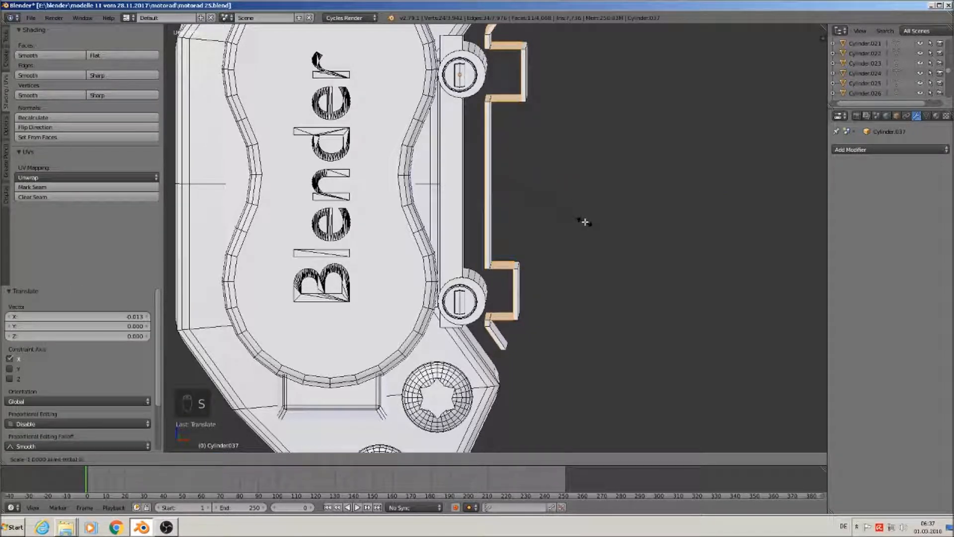
pyautogui.press('z')
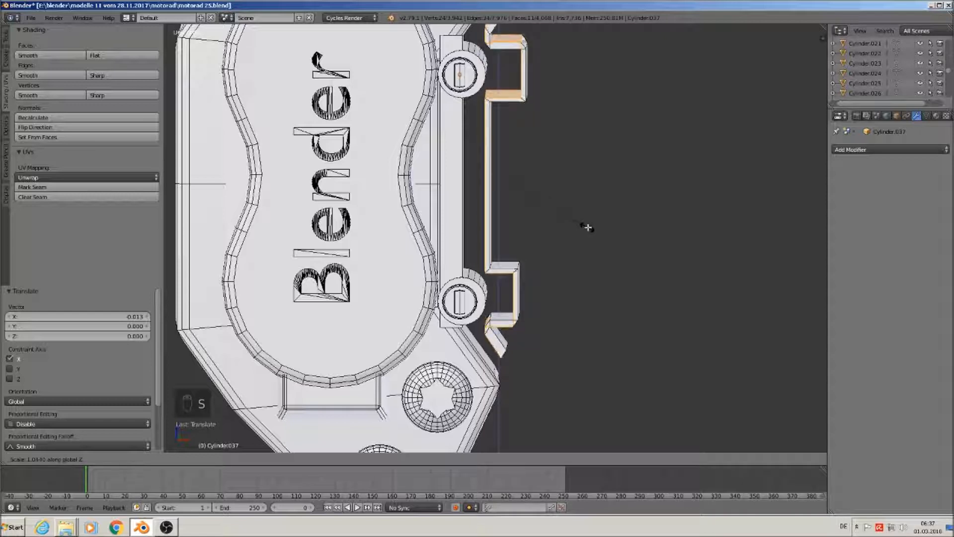
pyautogui.click(590, 220)
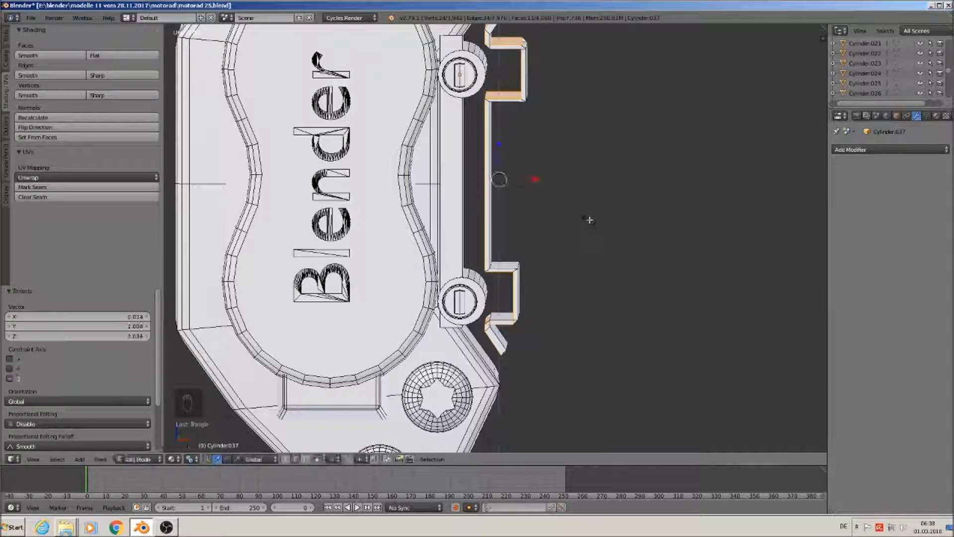
# Reselect the whole linked bracket, move it 0.0626 outward along X, and return to Object Mode
pyautogui.press('Tab')
pyautogui.moveTo(588, 224); pyautogui.dragTo(558, 220, button='middle')
pyautogui.press('Tab')
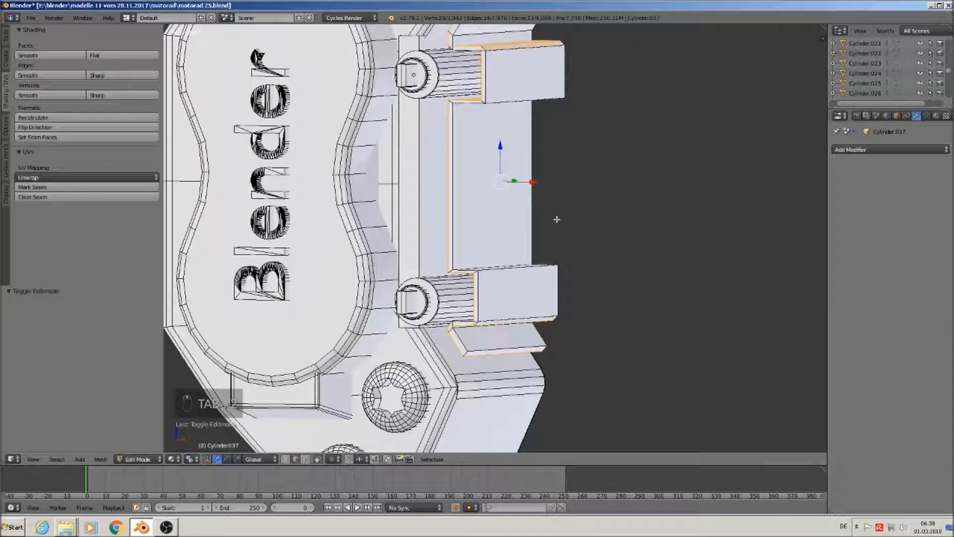
pyautogui.press('a')
pyautogui.press('a')
pyautogui.press('a')
pyautogui.press('l')
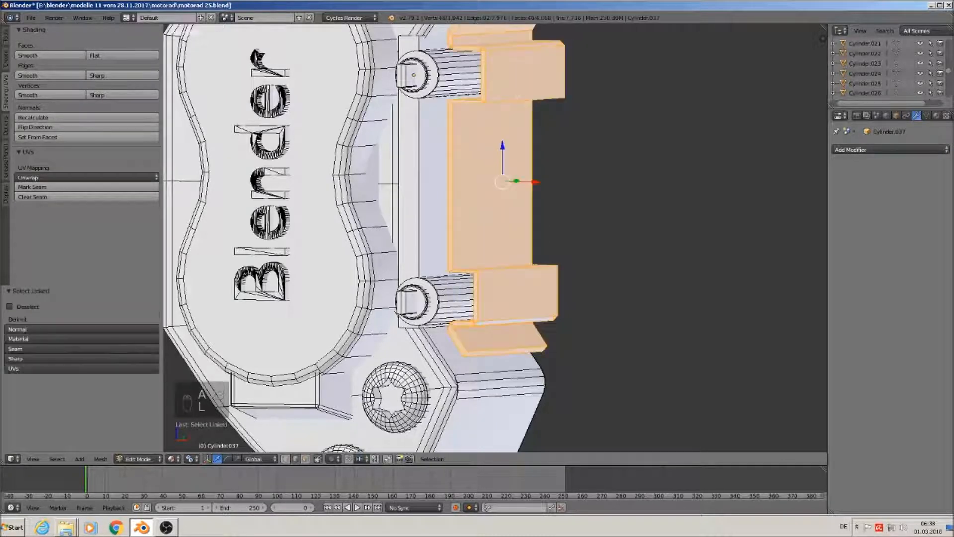
pyautogui.moveTo(494, 153); pyautogui.dragTo(549, 111, button='middle')
pyautogui.press('g')
pyautogui.press('x')
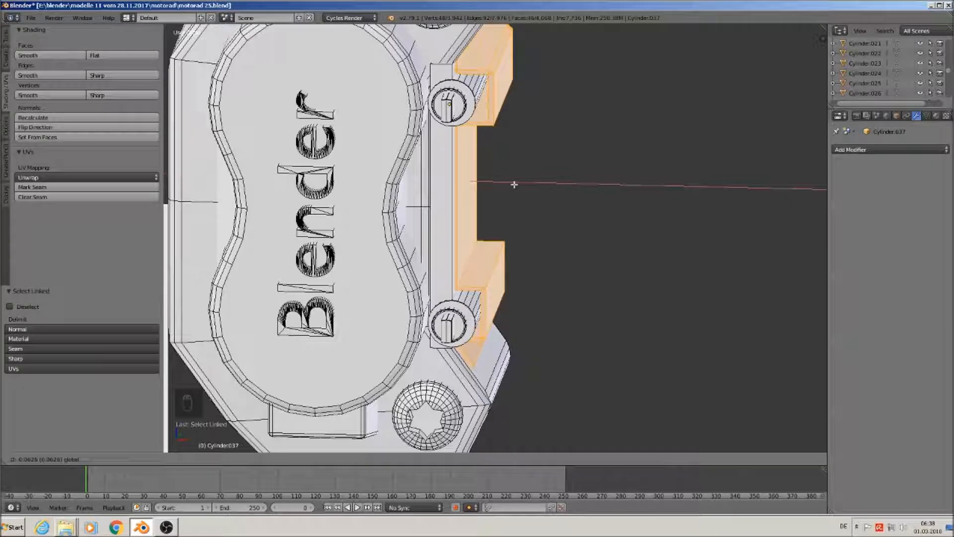
pyautogui.click(513, 184)
pyautogui.scroll(-4, 519, 188)
pyautogui.scroll(1, 526, 194)
pyautogui.press('Tab')
pyautogui.moveTo(524, 201); pyautogui.dragTo(469, 192, button='middle')
# Switch to front view and save the model as motorad 26.blend in the motorad folder
pyautogui.scroll(-7, 470, 191)
pyautogui.scroll(-4, 475, 225)
pyautogui.moveTo(474, 225); pyautogui.dragTo(490, 229, button='middle')
pyautogui.press('KP_1')
pyautogui.scroll(-4, 438, 230)
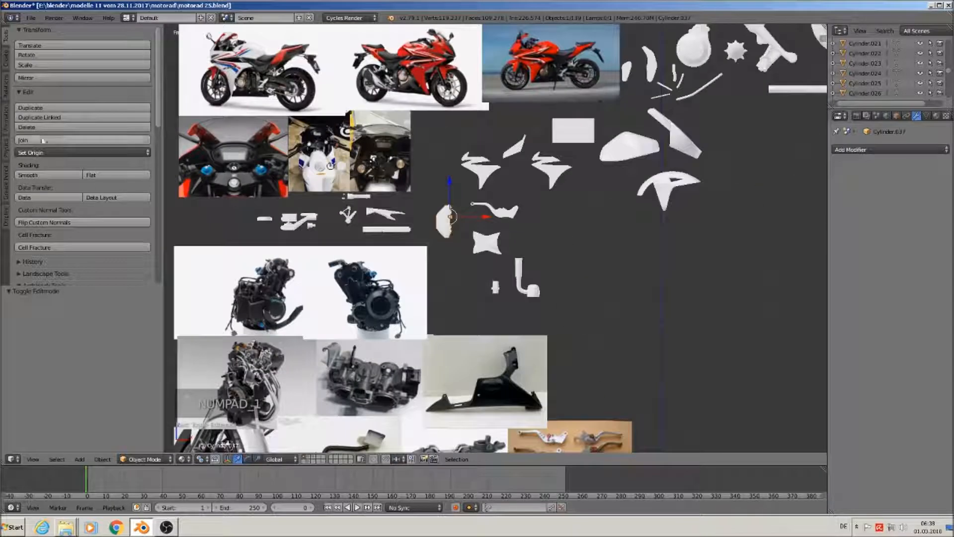
pyautogui.click(30, 18)
pyautogui.click(43, 104)
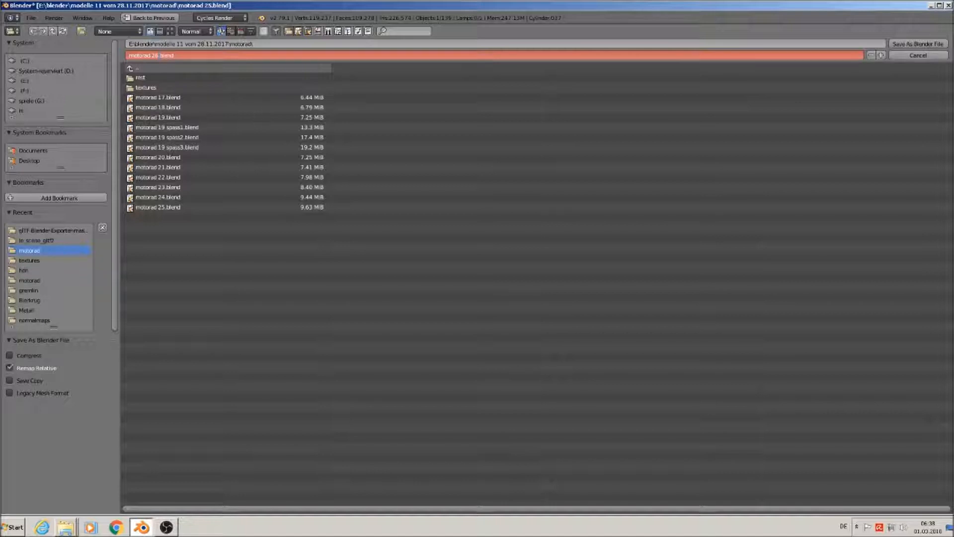
pyautogui.click(914, 45)
pyautogui.scroll(6, 617, 292)
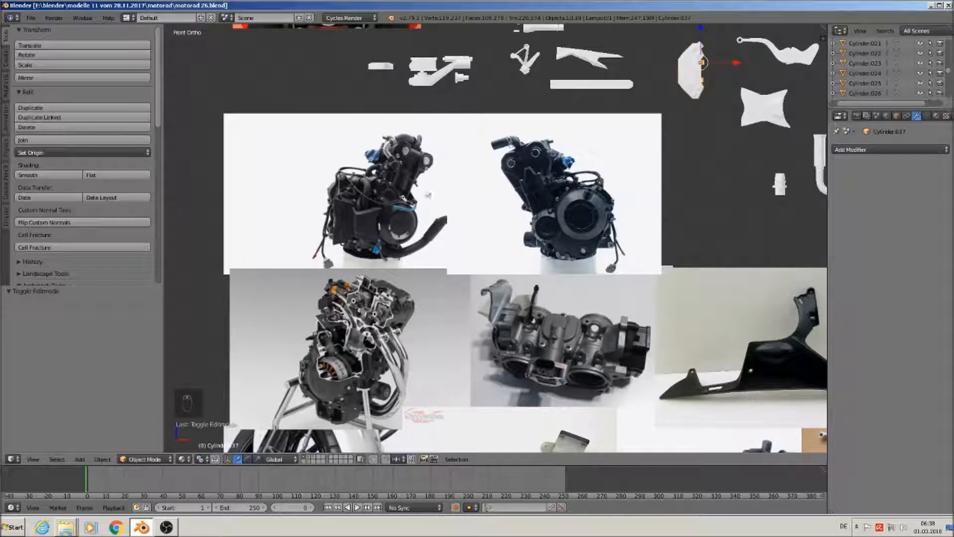
# Add a new cylinder with 24 vertices to the scene
pyautogui.keyDown('shift'); pyautogui.moveTo(450, 242); pyautogui.dragTo(419, 113, button='middle'); pyautogui.keyUp('shift')
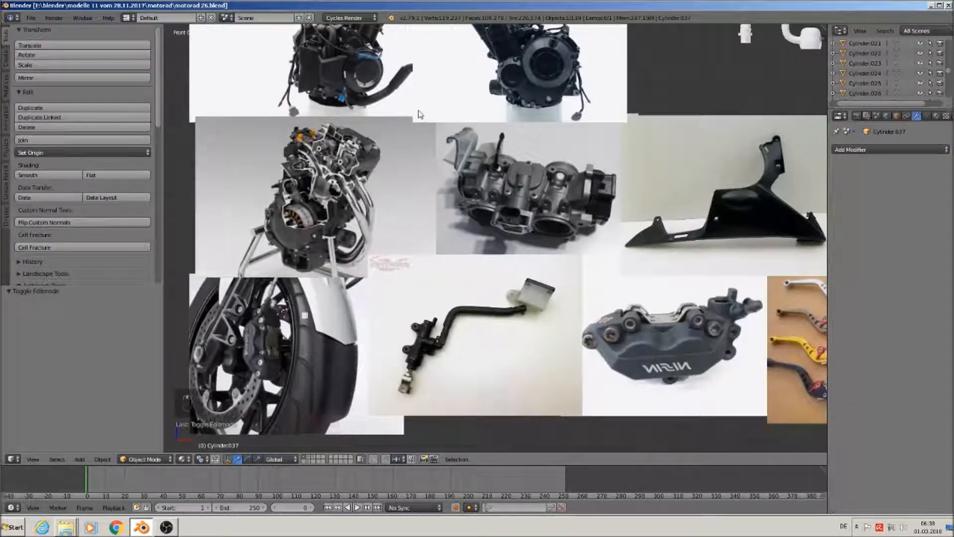
pyautogui.scroll(2, 380, 267)
pyautogui.scroll(3, 450, 217)
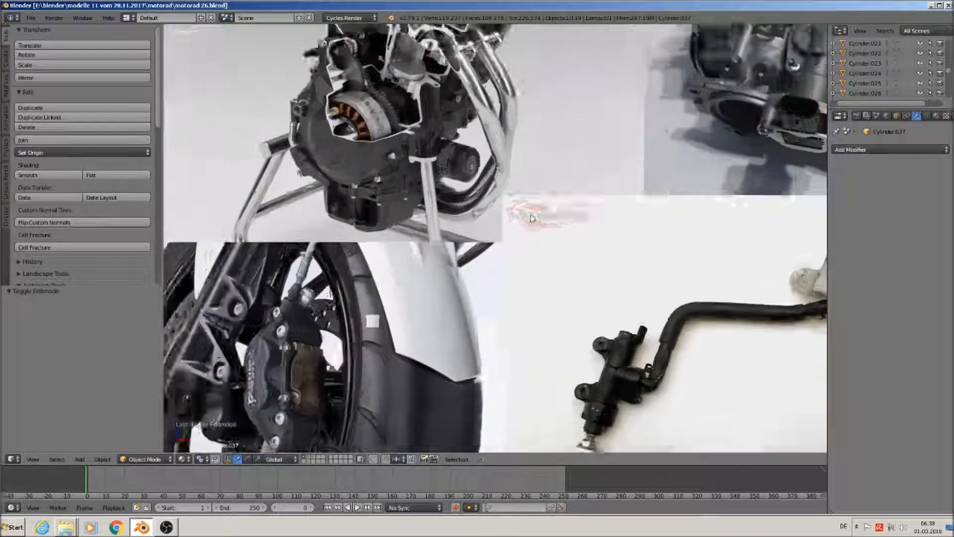
pyautogui.keyDown('shift'); pyautogui.moveTo(450, 217); pyautogui.dragTo(451, 325, button='middle'); pyautogui.keyUp('shift')
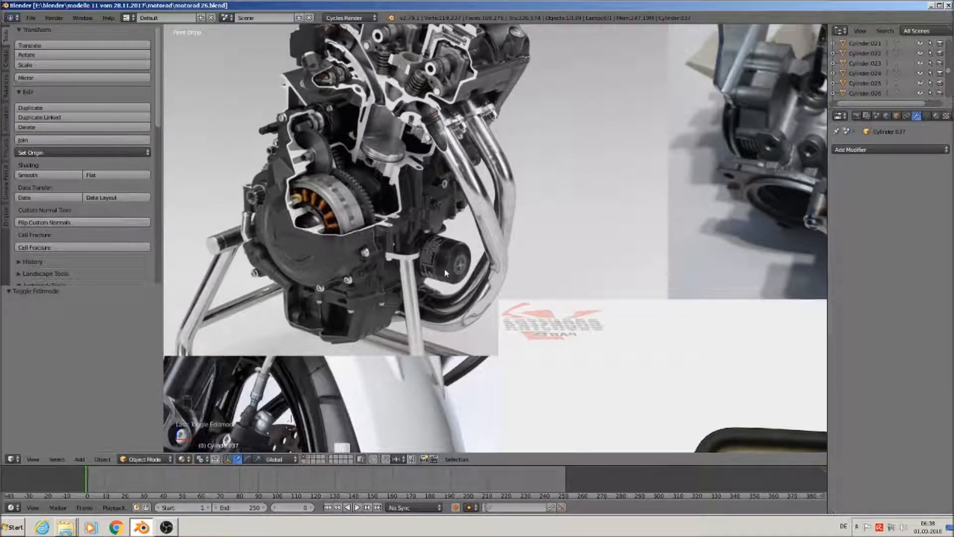
pyautogui.scroll(1, 438, 275)
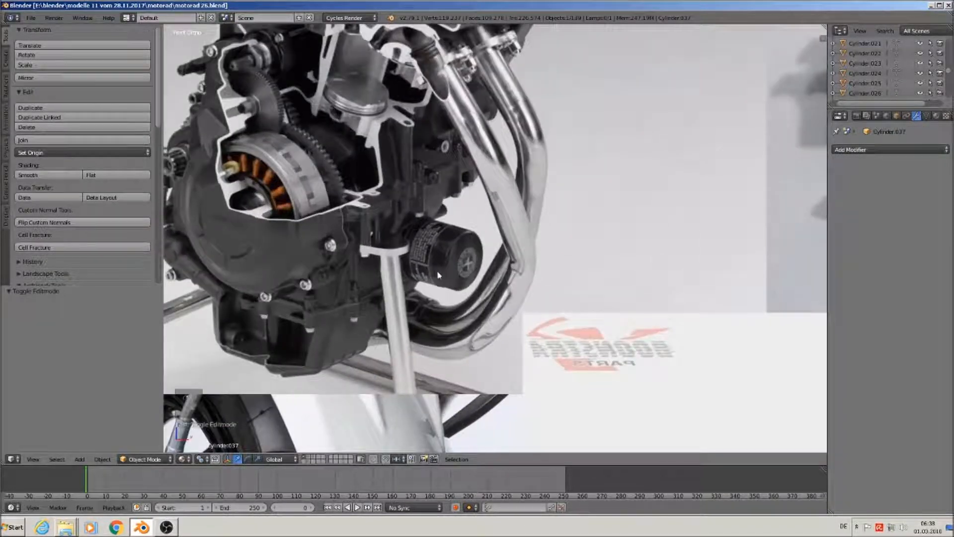
pyautogui.click(81, 460)
pyautogui.moveTo(93, 448)
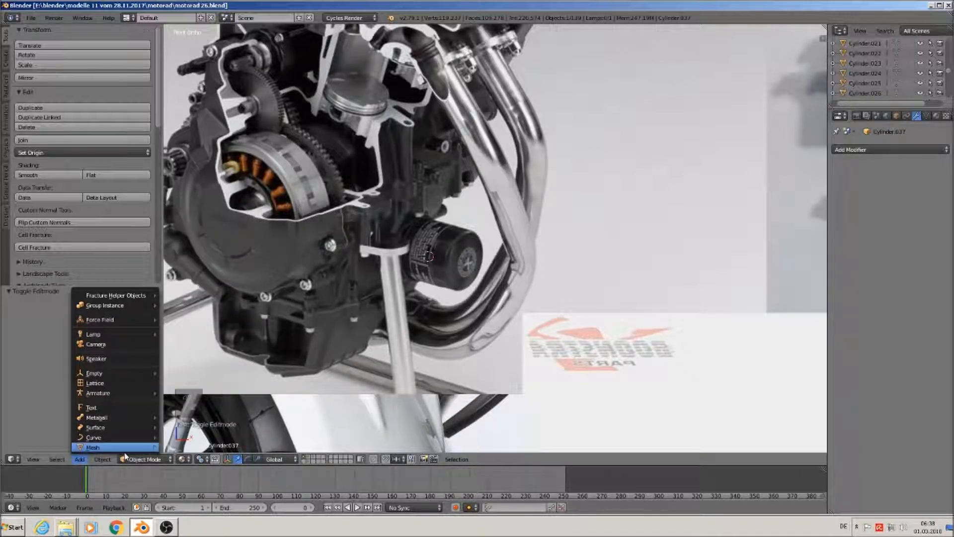
pyautogui.moveTo(124, 447)
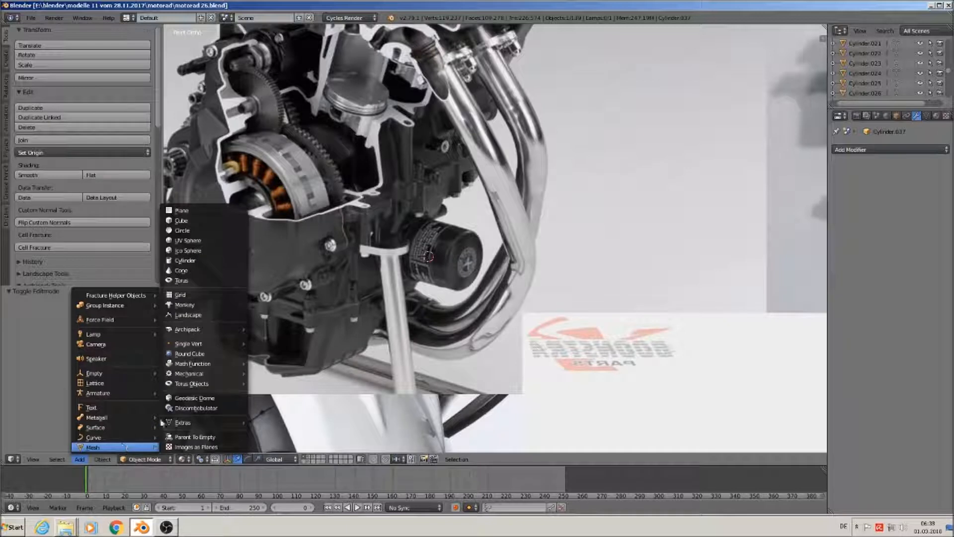
pyautogui.click(230, 260)
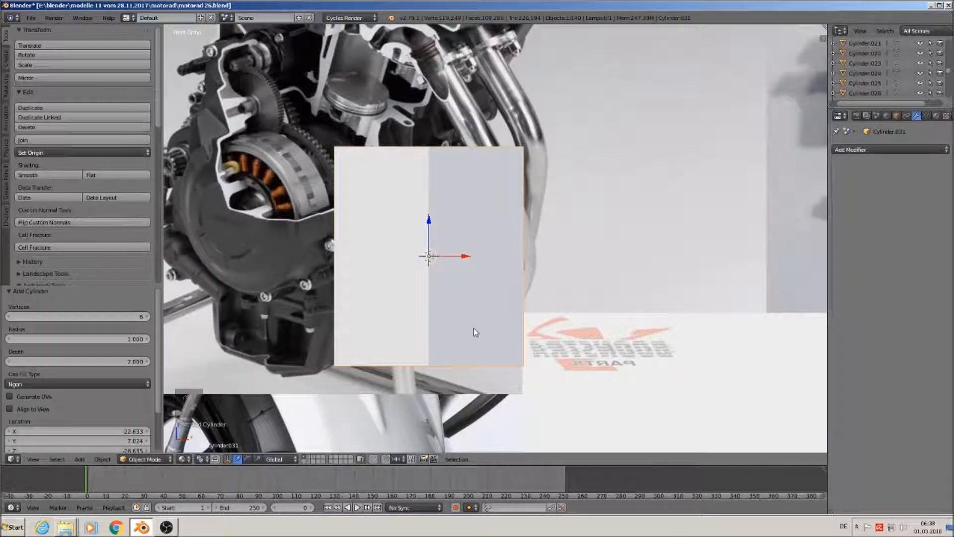
pyautogui.click(96, 313)
pyautogui.write('24')
pyautogui.press('Return')
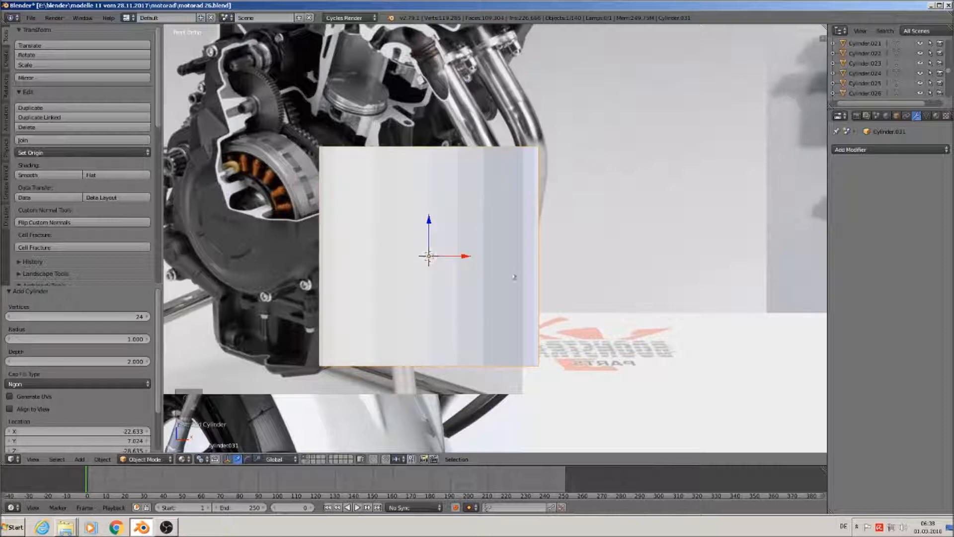
# Move the cylinder along X and rotate it 90° about Y
pyautogui.press('g')
pyautogui.press('x')
pyautogui.click(685, 252)
pyautogui.write('ry90')
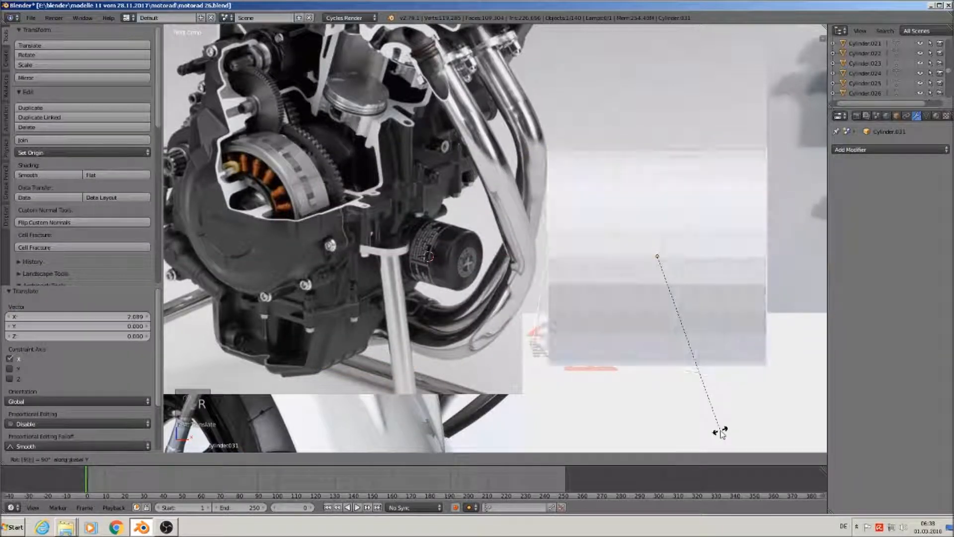
pyautogui.press('Return')
# Shrink the cylinder to 0.259, set it beside the oil filter, then widen it along X
pyautogui.press('s')
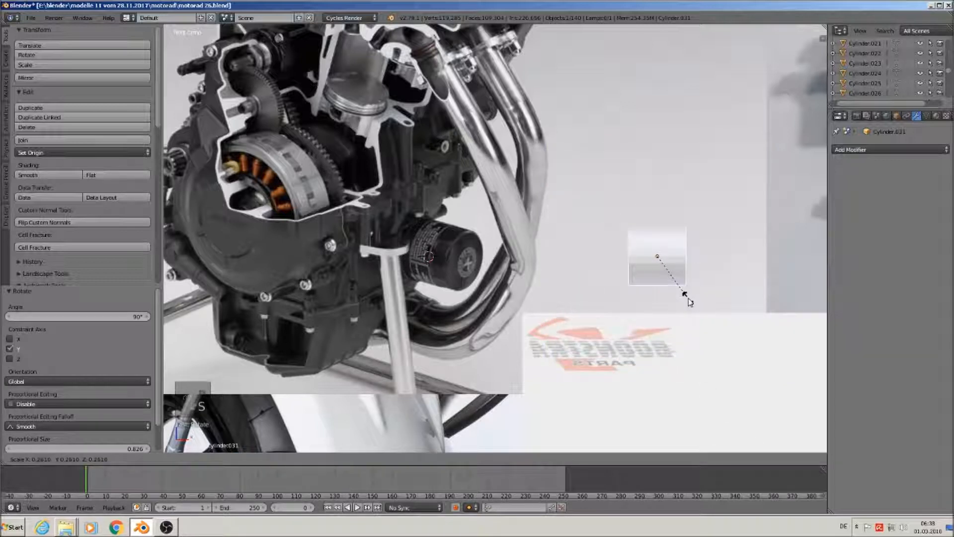
pyautogui.click(685, 298)
pyautogui.press('g')
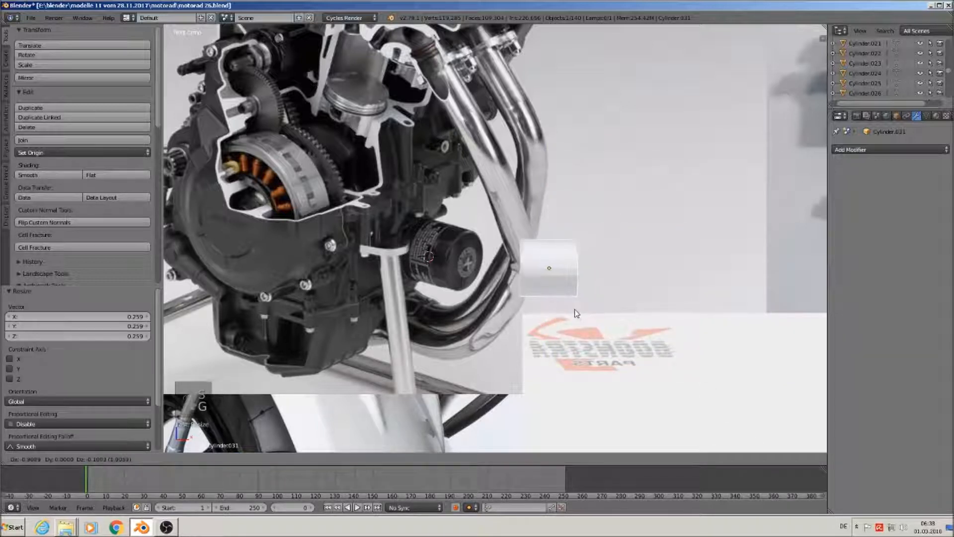
pyautogui.click(573, 311)
pyautogui.press('s')
pyautogui.press('x')
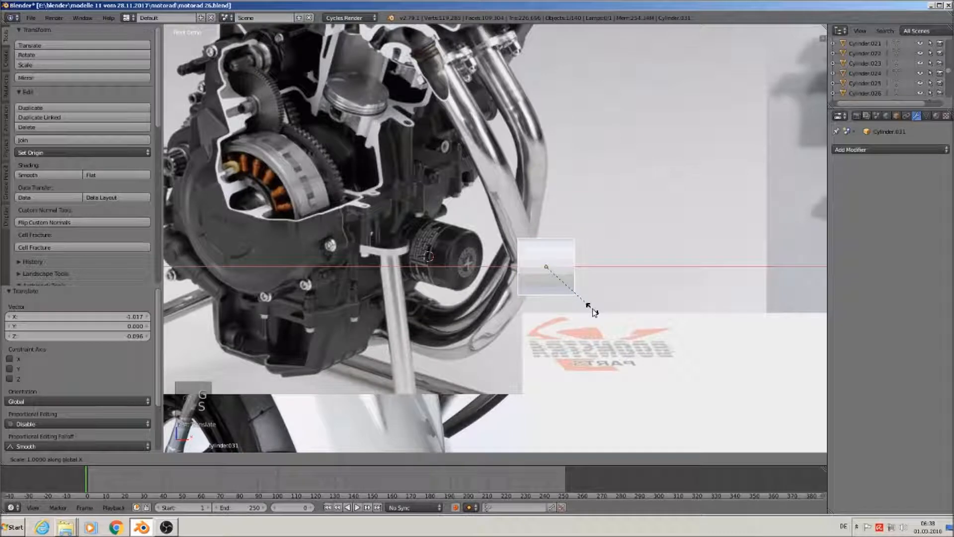
pyautogui.click(614, 313)
pyautogui.press('s')
pyautogui.click(614, 315)
pyautogui.scroll(4, 517, 268)
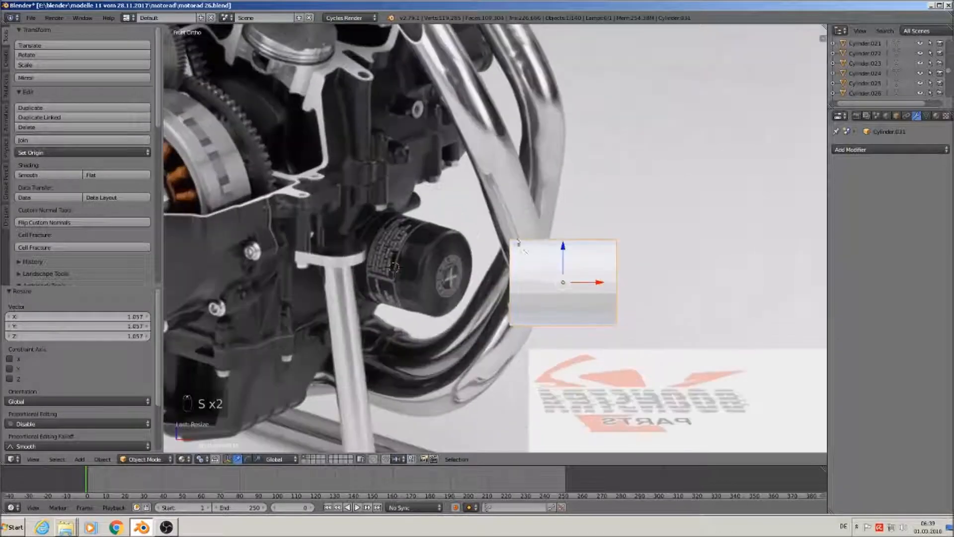
# Extrude the cylinder's left end loop into a thin flange offset along X
pyautogui.keyDown('shift'); pyautogui.moveTo(516, 269); pyautogui.dragTo(470, 257, button='middle'); pyautogui.keyUp('shift')
pyautogui.scroll(3, 469, 257)
pyautogui.press('Tab')
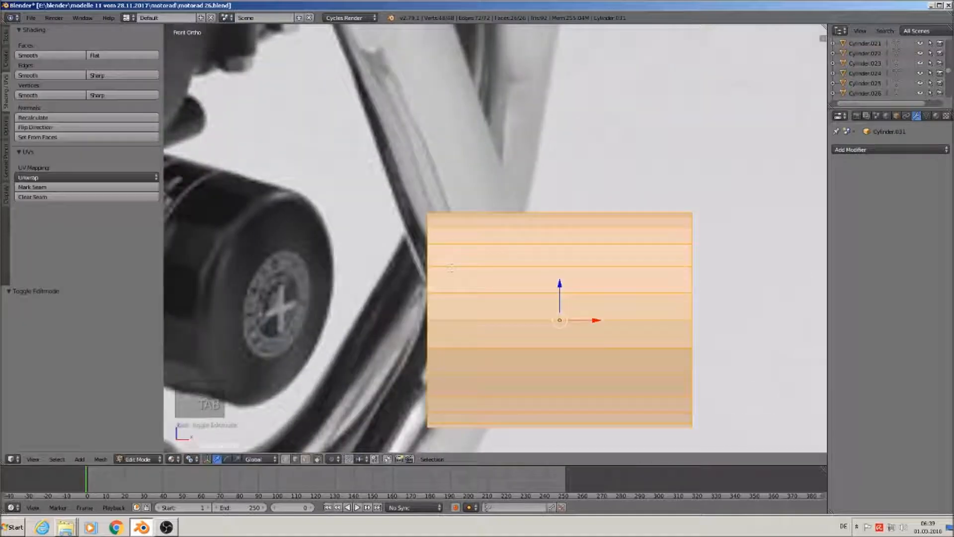
pyautogui.keyDown('alt'); pyautogui.rightClick(427, 271); pyautogui.keyUp('alt')
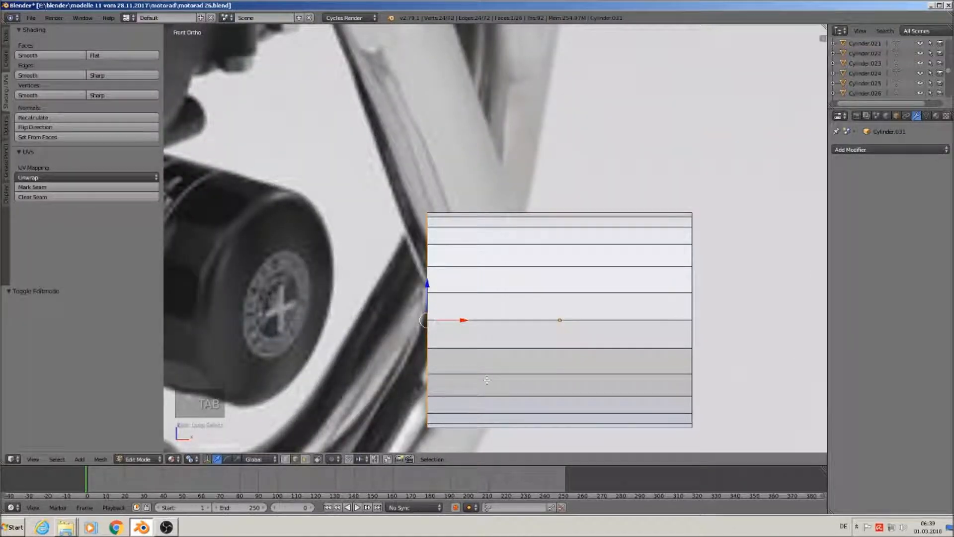
pyautogui.press('e')
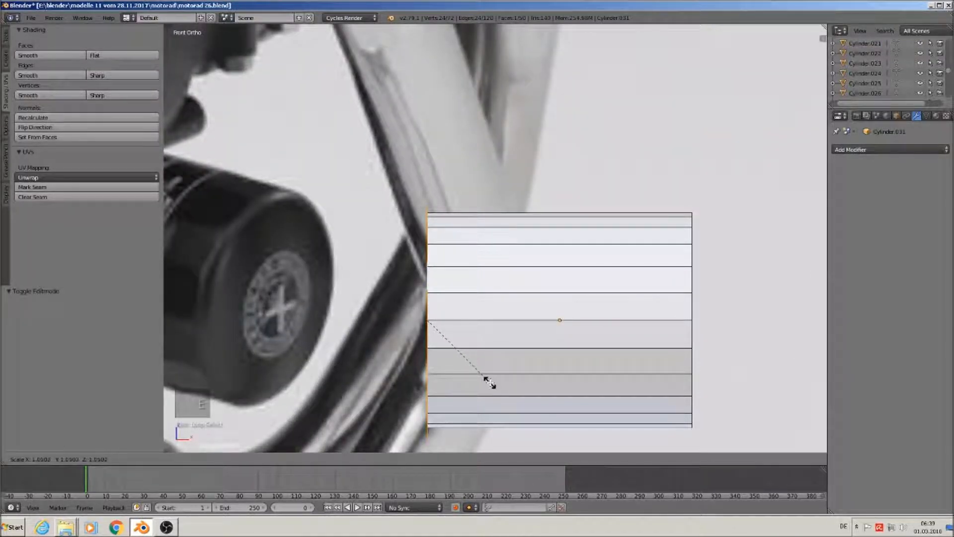
pyautogui.click(492, 381)
pyautogui.press('e')
pyautogui.press('g')
pyautogui.press('x')
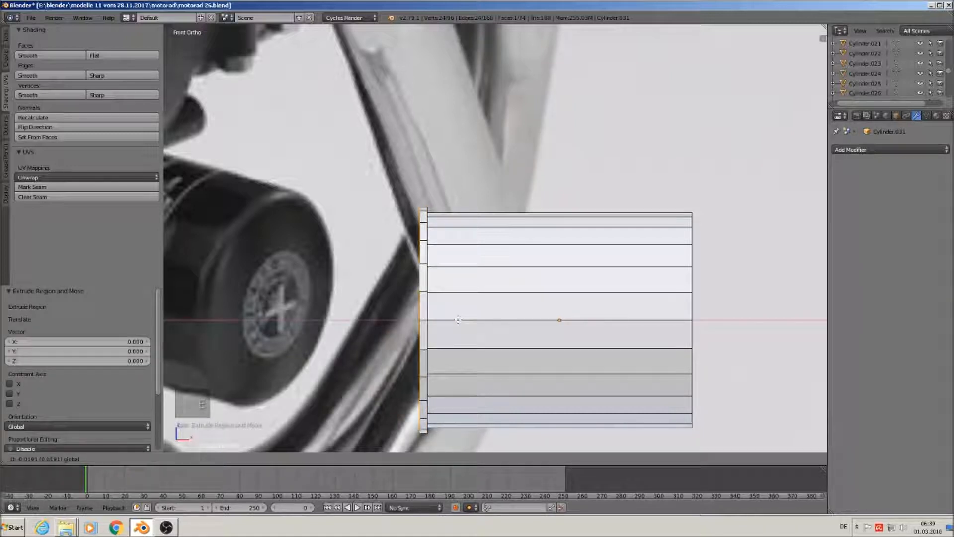
pyautogui.click(466, 329)
# Bevel the right end edge loop into a rounded 3-segment bevel of 0.107
pyautogui.scroll(-3, 489, 350)
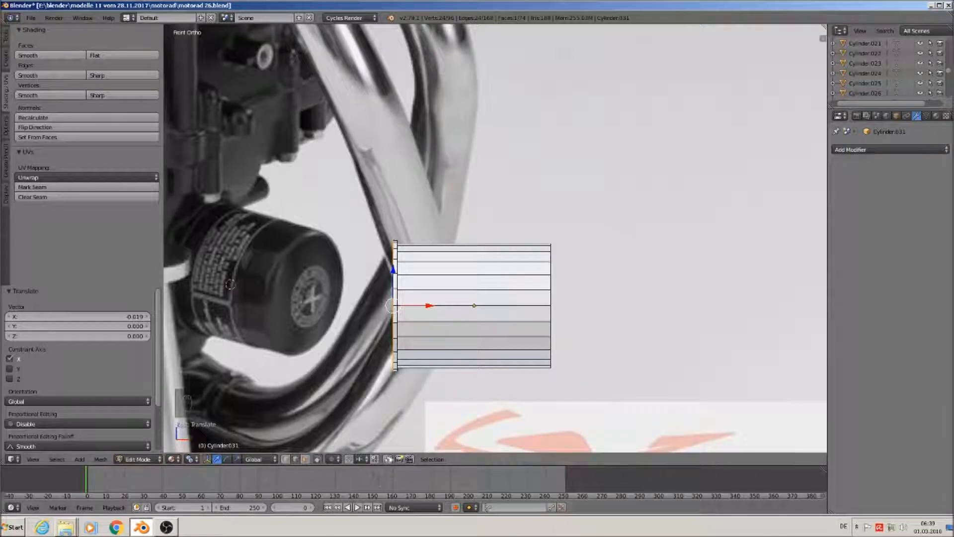
pyautogui.rightClick(550, 298)
pyautogui.keyDown('alt'); pyautogui.rightClick(554, 295); pyautogui.keyUp('alt')
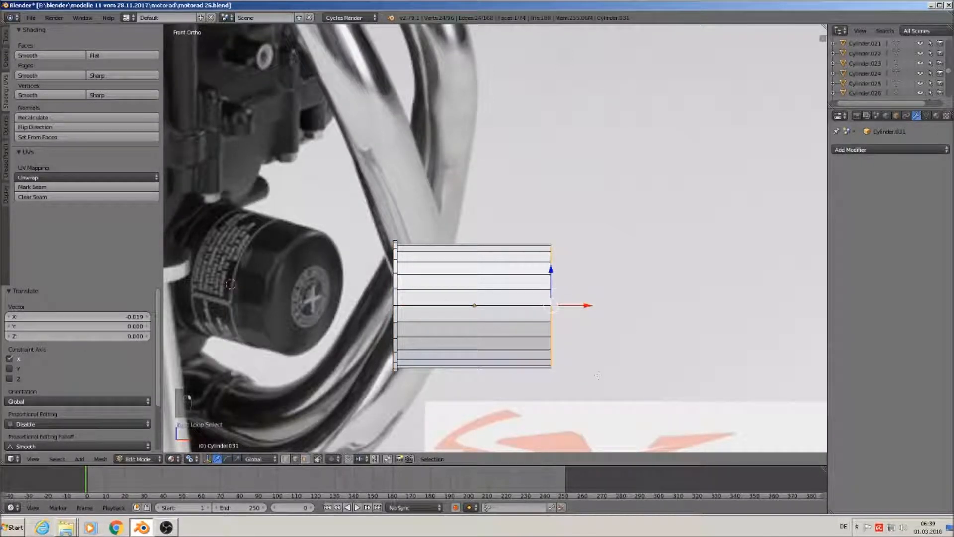
pyautogui.hotkey('ctrl', 'b')
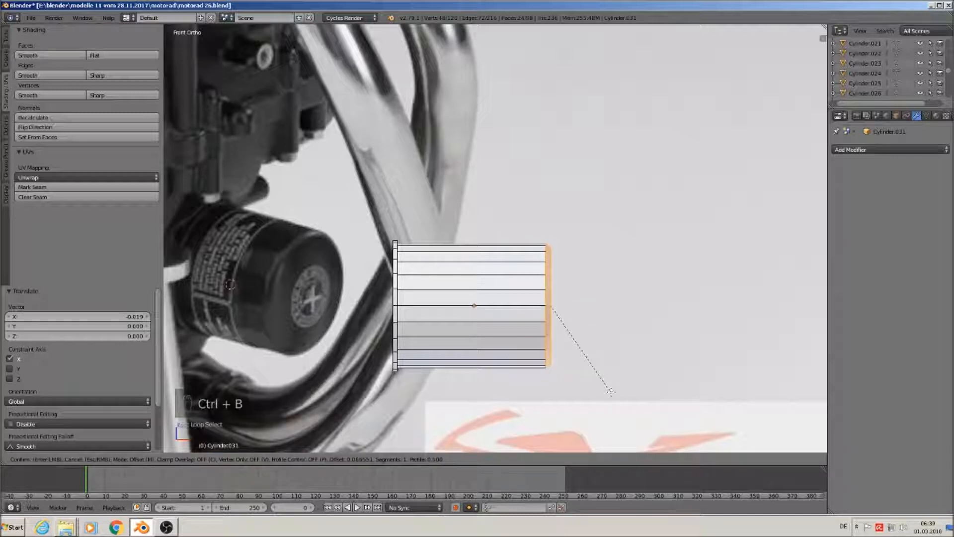
pyautogui.scroll(1, 611, 392)
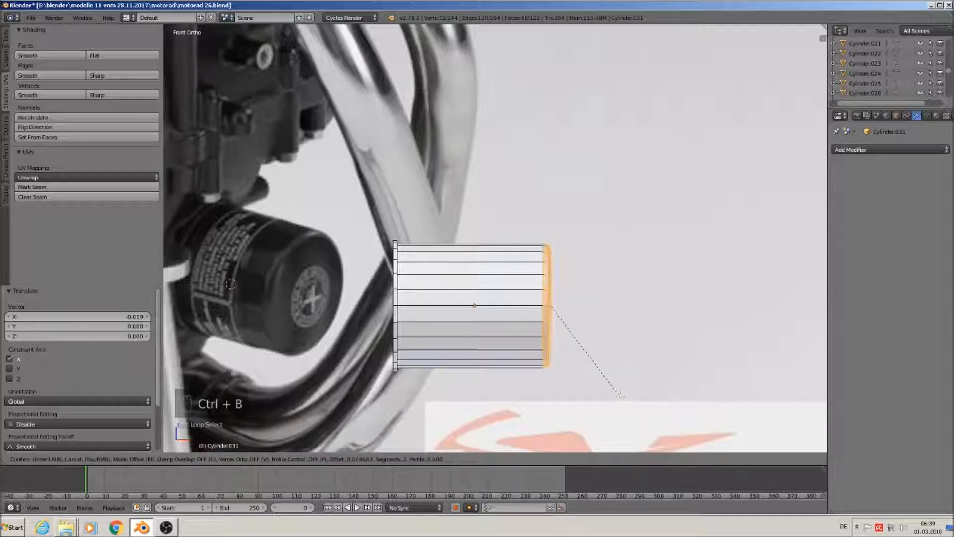
pyautogui.scroll(1, 620, 396)
pyautogui.click(620, 396)
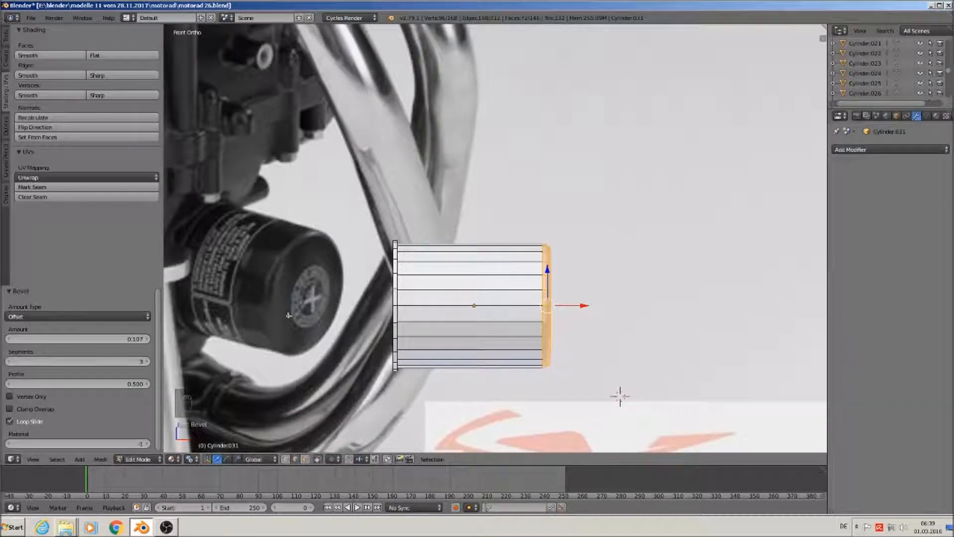
# Add a loop cut across the cylinder near its right end
pyautogui.hotkey('ctrl', 'r')
pyautogui.click(502, 259)
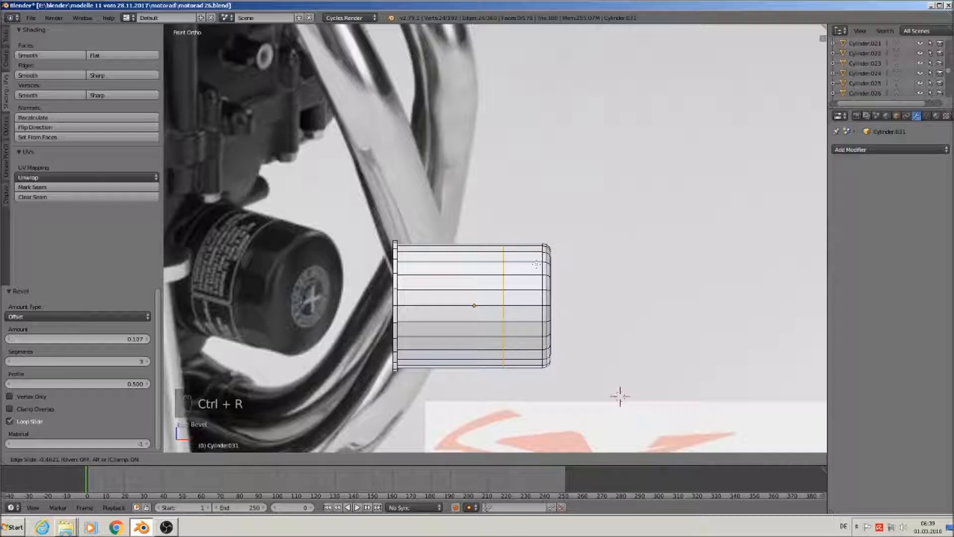
pyautogui.click(534, 265)
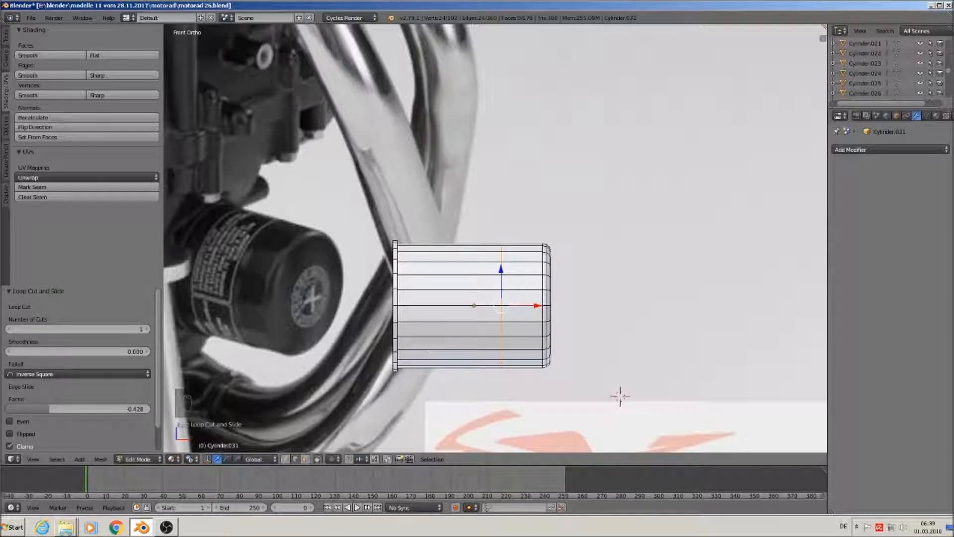
# Checker-deselect the face ring beside the bevel and extrude alternate faces individually into ribs
pyautogui.press('a')
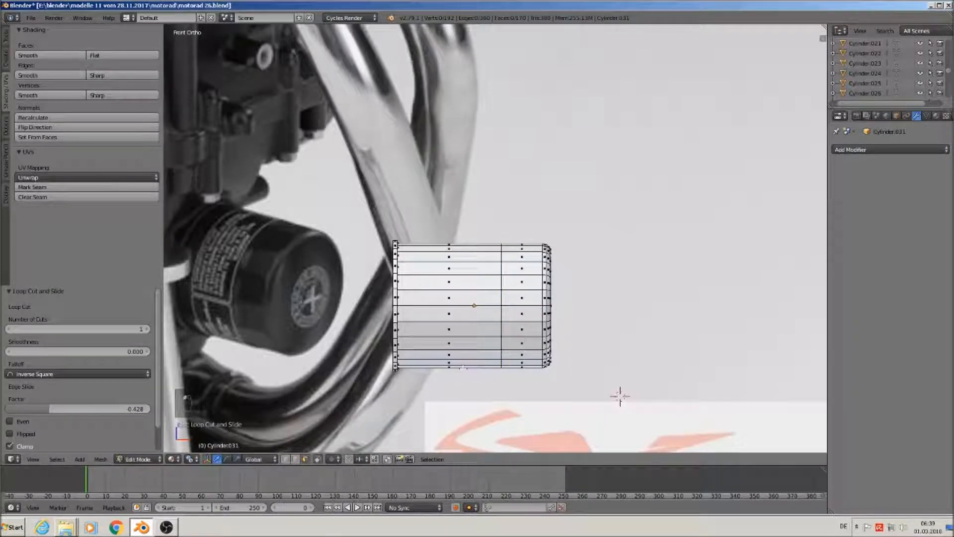
pyautogui.keyDown('alt'); pyautogui.rightClick(522, 310); pyautogui.keyUp('alt')
pyautogui.click(56, 459)
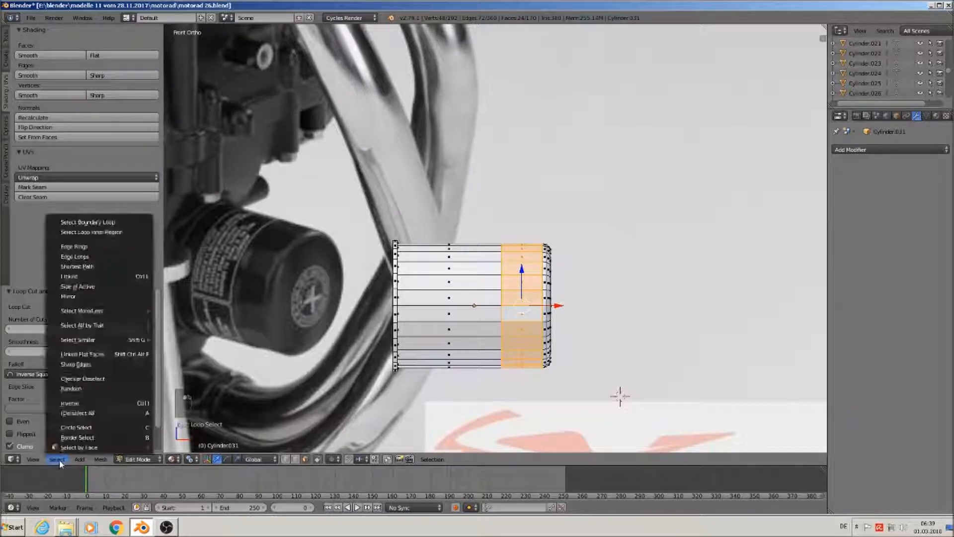
pyautogui.click(103, 378)
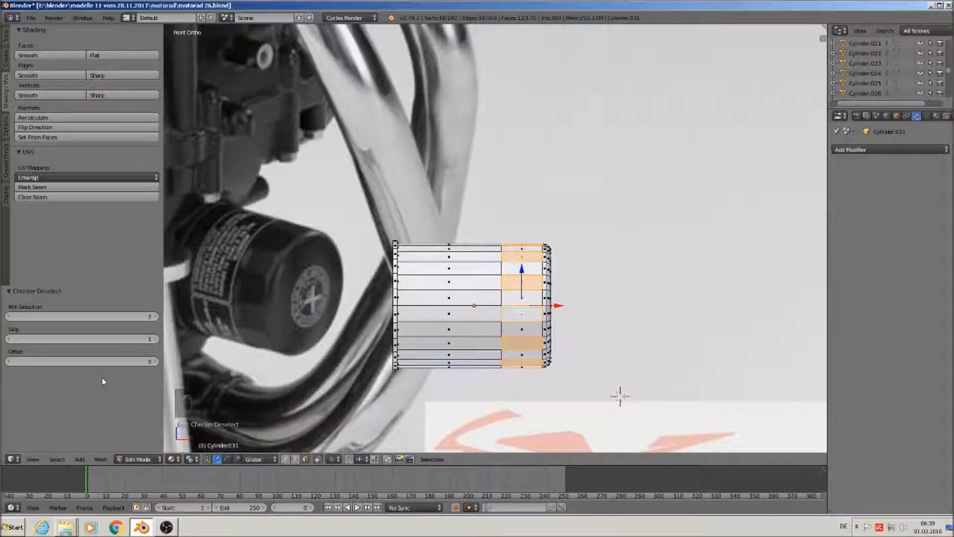
pyautogui.scroll(2, 594, 367)
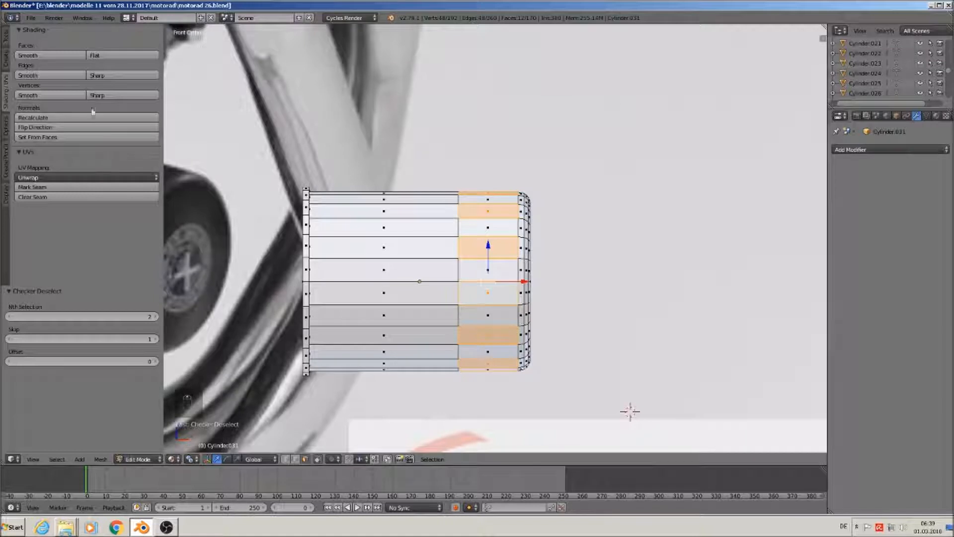
pyautogui.click(6, 36)
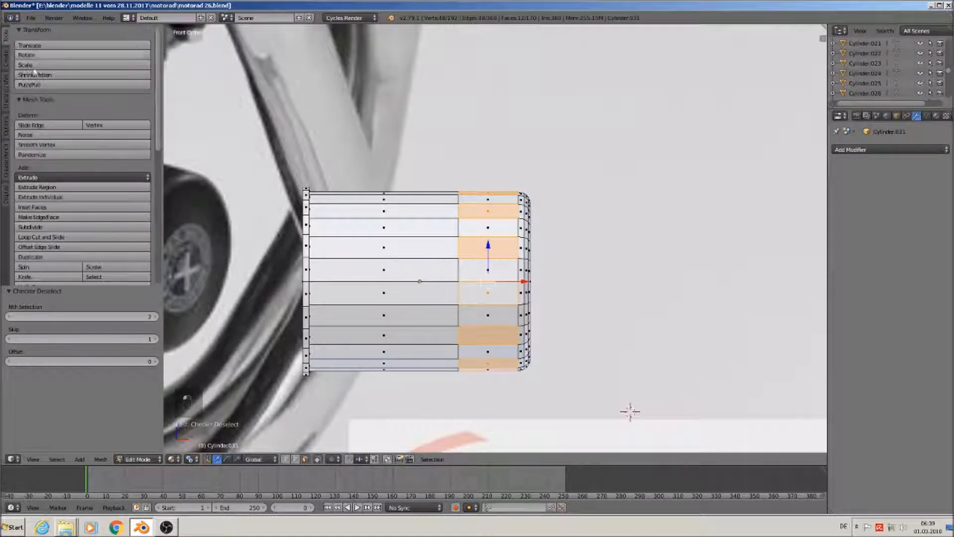
pyautogui.click(74, 197)
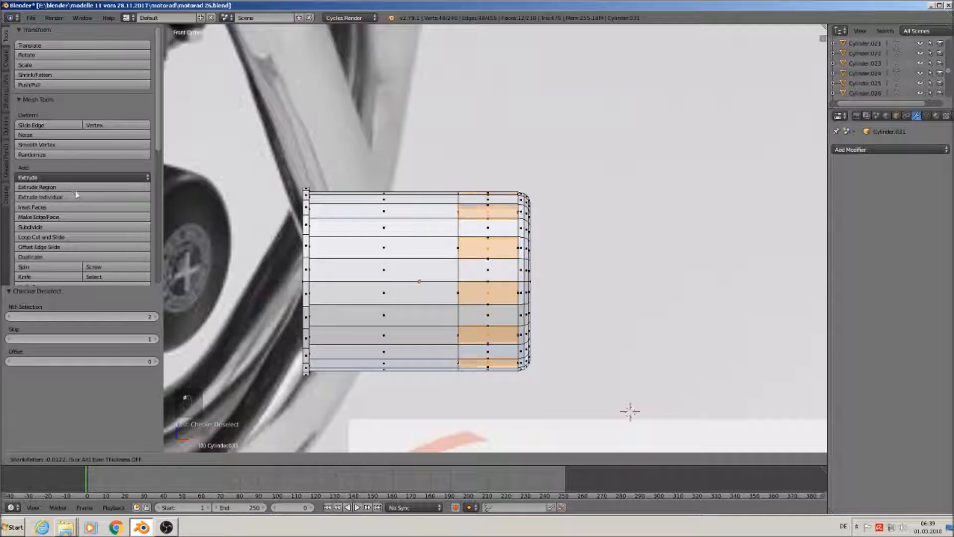
pyautogui.click(71, 187)
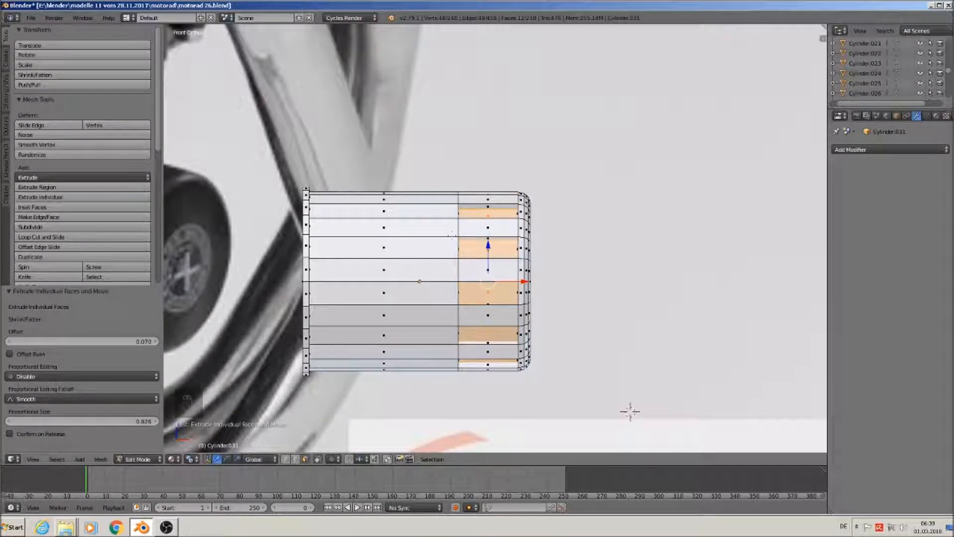
# Flat-shade the ribbed ring, smooth-shade the rest of the cylinder, and leave Edit Mode
pyautogui.keyDown('alt'); pyautogui.rightClick(496, 228); pyautogui.keyUp('alt')
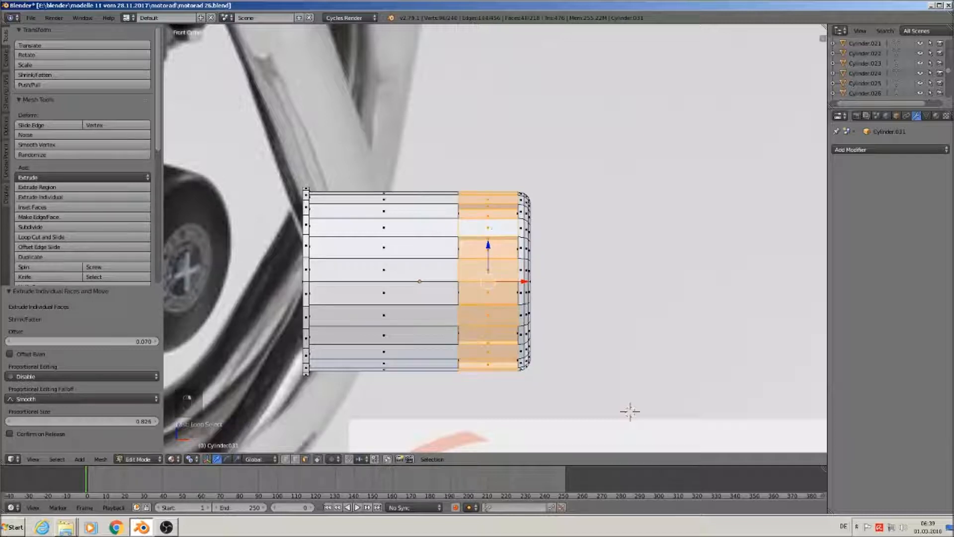
pyautogui.click(6, 89)
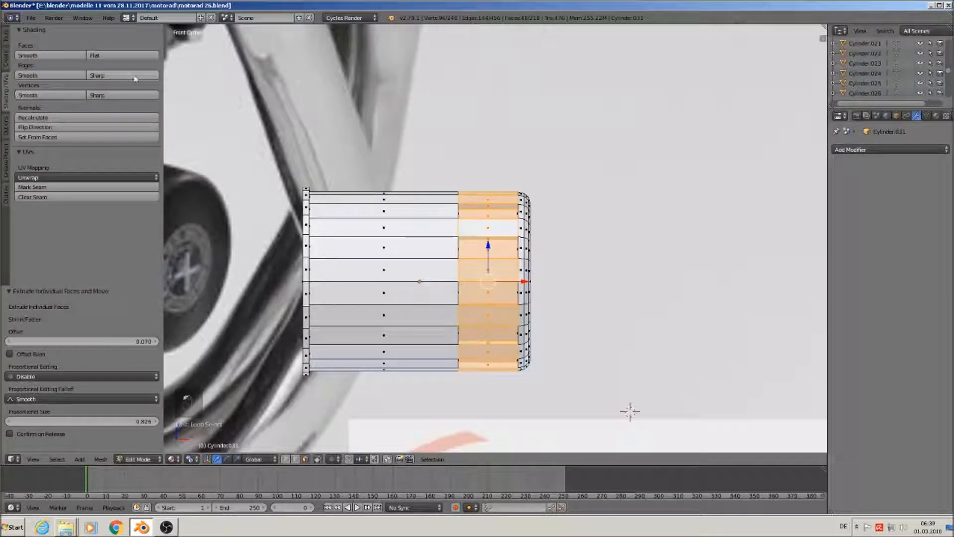
pyautogui.click(136, 55)
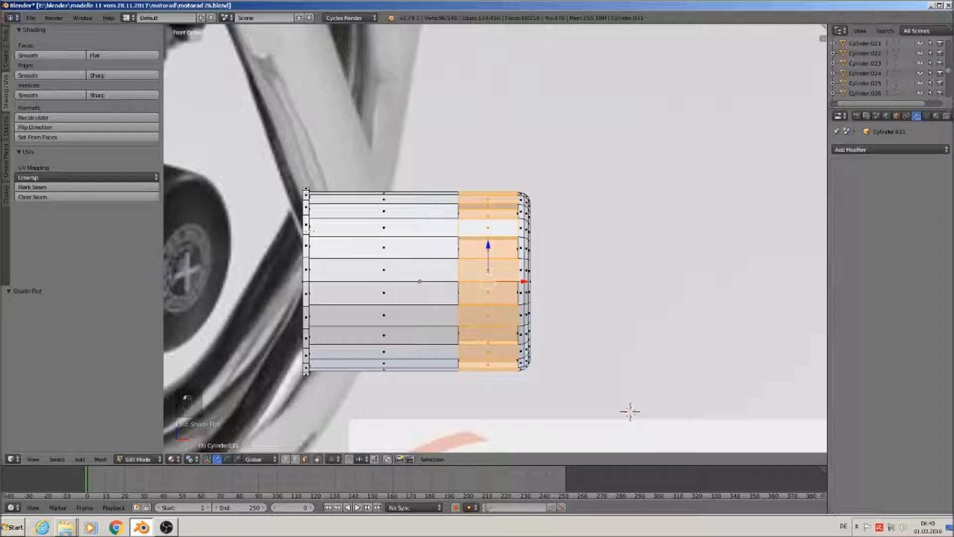
pyautogui.click(60, 460)
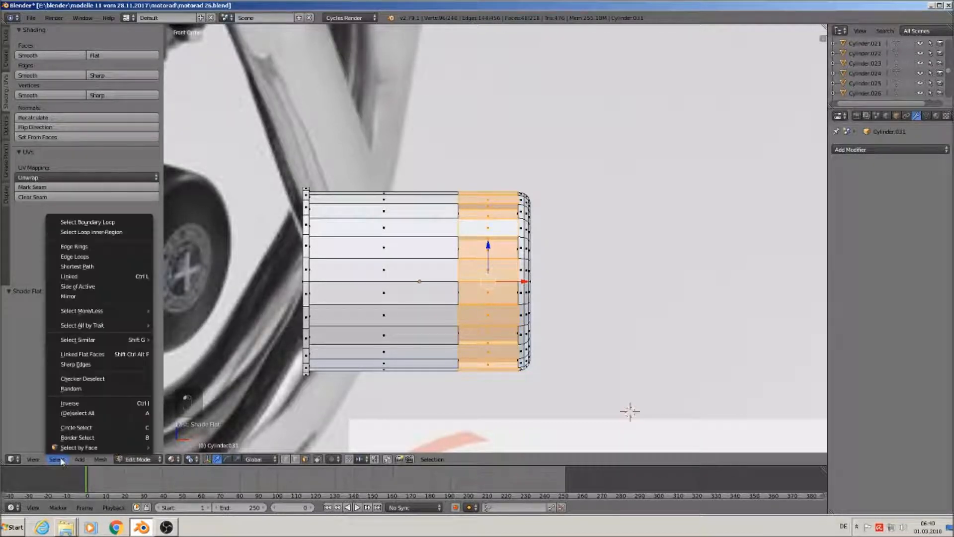
pyautogui.click(103, 404)
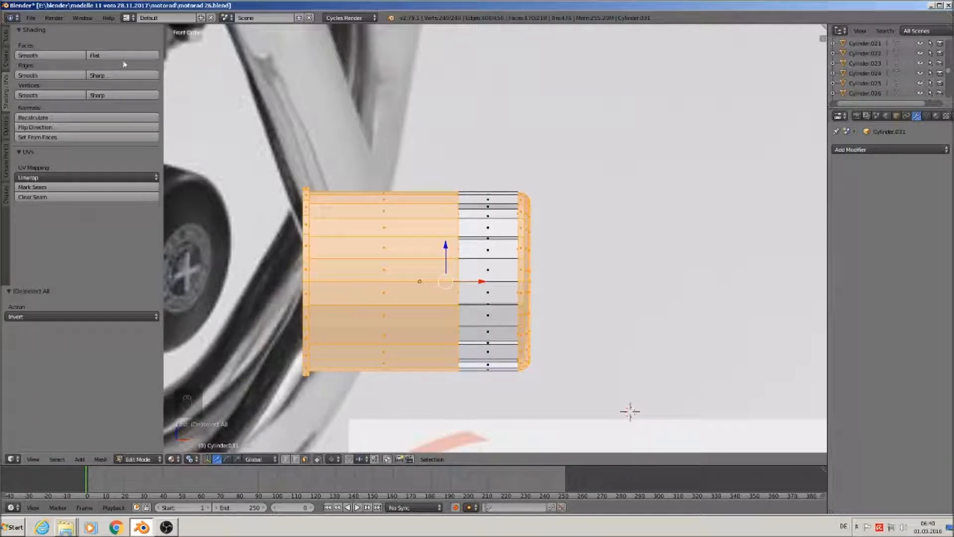
pyautogui.click(63, 55)
pyautogui.press('Tab')
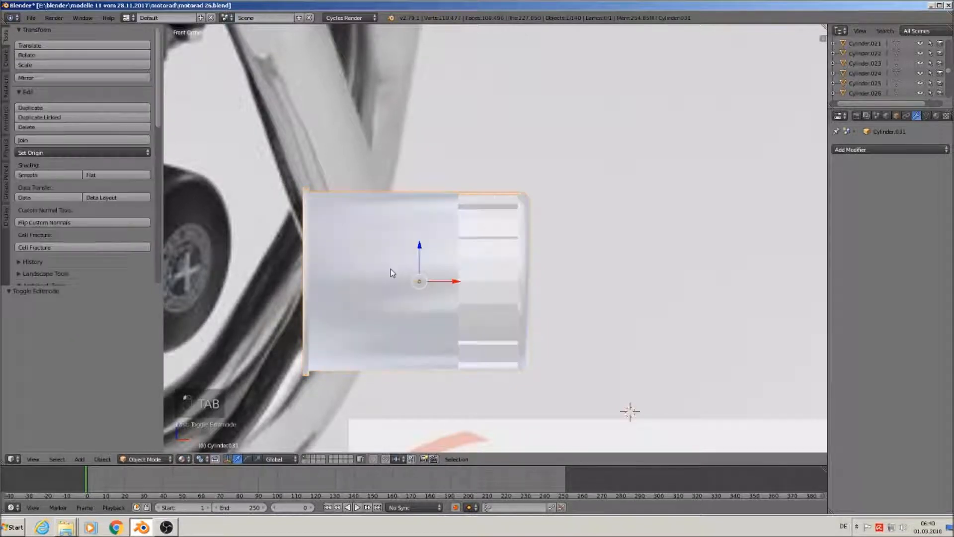
# Add two more loop cuts across the cylinder, the second near its left end
pyautogui.press('Tab')
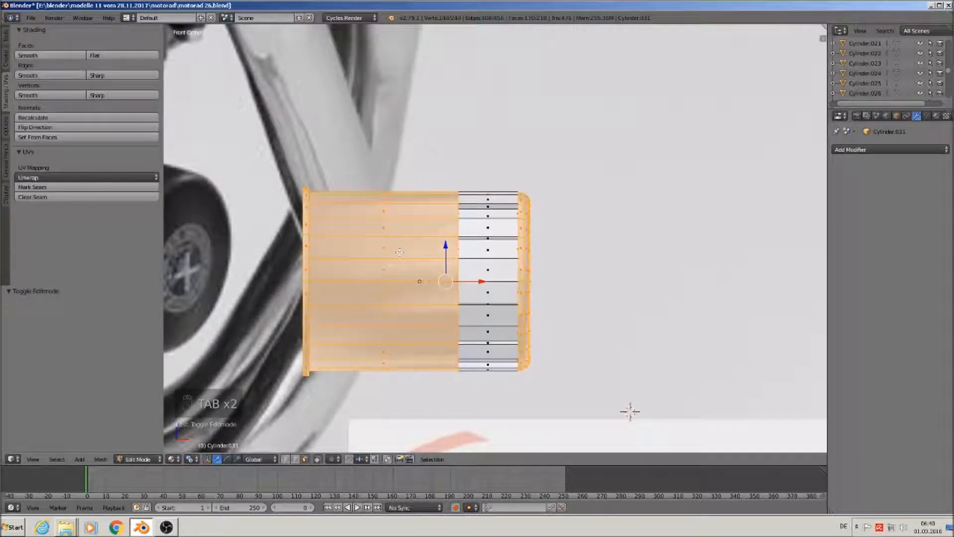
pyautogui.hotkey('ctrl', 'r')
pyautogui.click(398, 254)
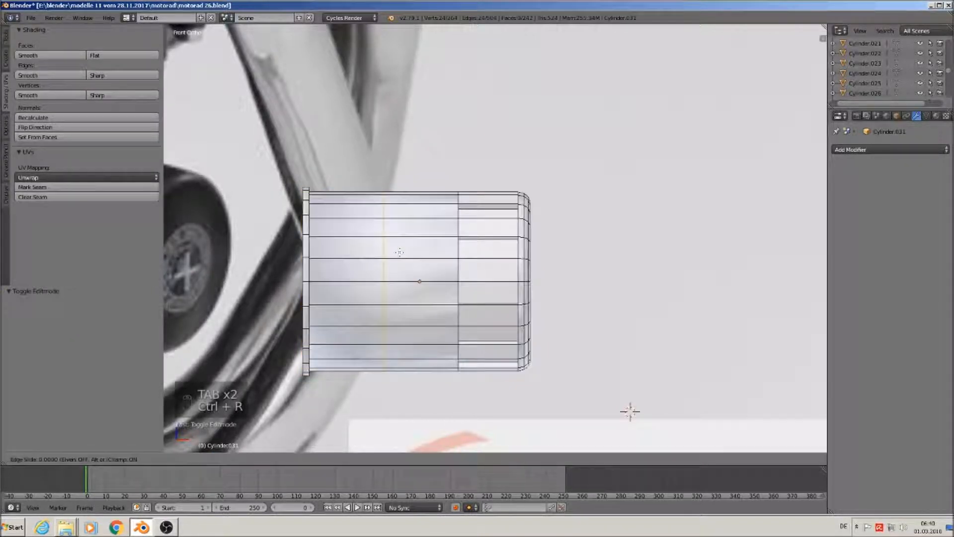
pyautogui.click(469, 246)
pyautogui.hotkey('ctrl', 'r')
pyautogui.click(347, 189)
pyautogui.click(275, 182)
# Flat-shade the cylinder's end face, exit Edit Mode, and view the cylinder from the side
pyautogui.scroll(1, 558, 298)
pyautogui.moveTo(558, 298); pyautogui.dragTo(495, 278, button='middle')
pyautogui.click(308, 459)
pyautogui.click(443, 299)
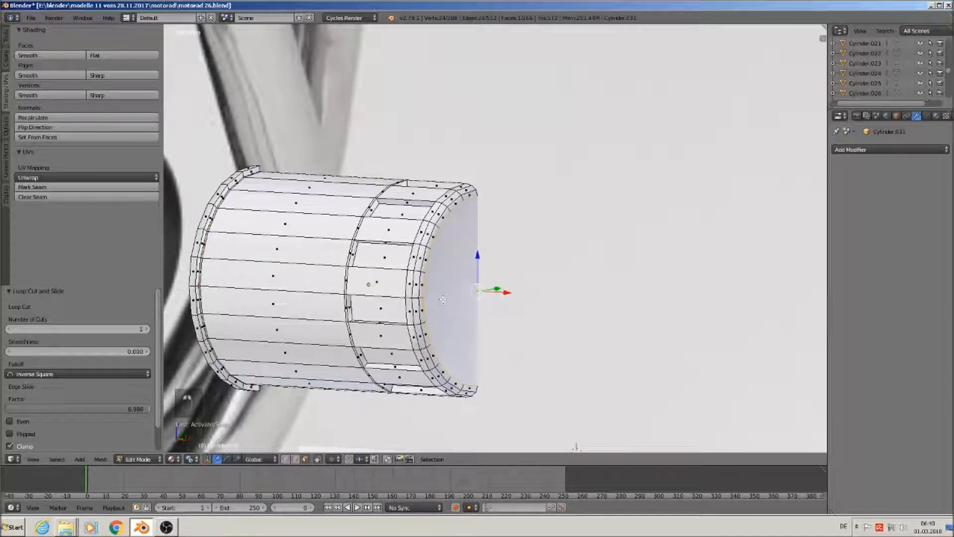
pyautogui.click(135, 56)
pyautogui.press('Tab')
pyautogui.scroll(-4, 503, 334)
pyautogui.scroll(2, 501, 334)
pyautogui.moveTo(504, 337); pyautogui.dragTo(545, 335, button='middle')
pyautogui.scroll(-3, 546, 336)
pyautogui.scroll(2, 545, 336)
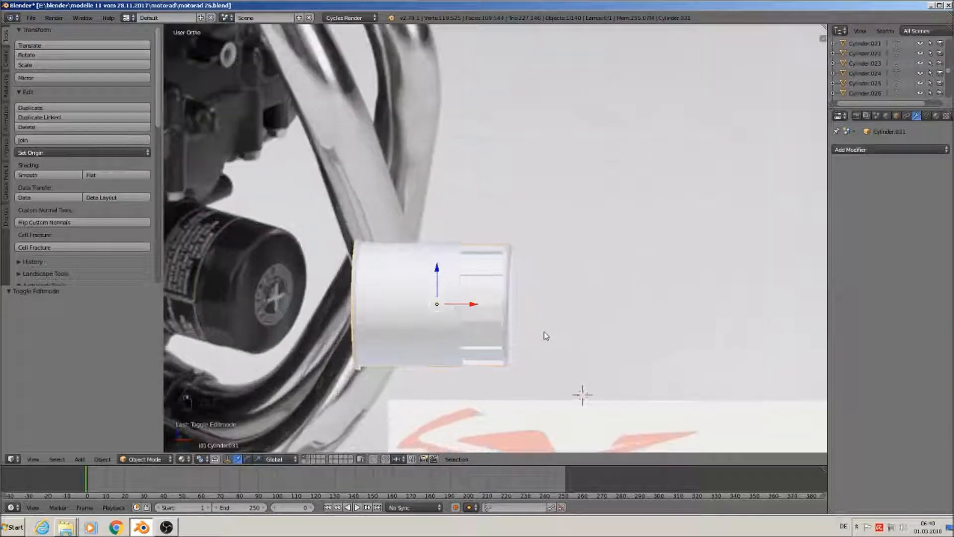
pyautogui.scroll(2, 475, 288)
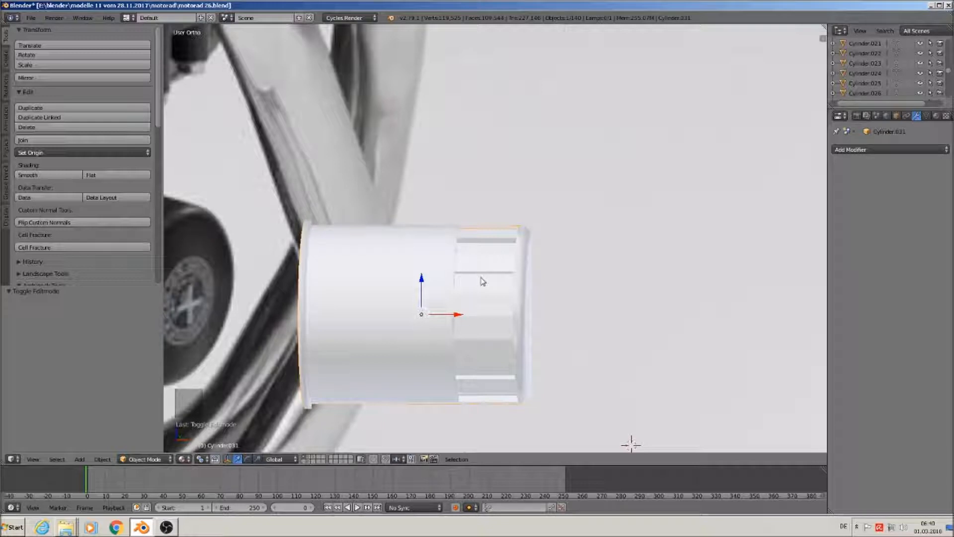
pyautogui.scroll(1, 489, 287)
# Bevel the face ring near the cylinder's end with a 0.008 offset
pyautogui.press('Tab')
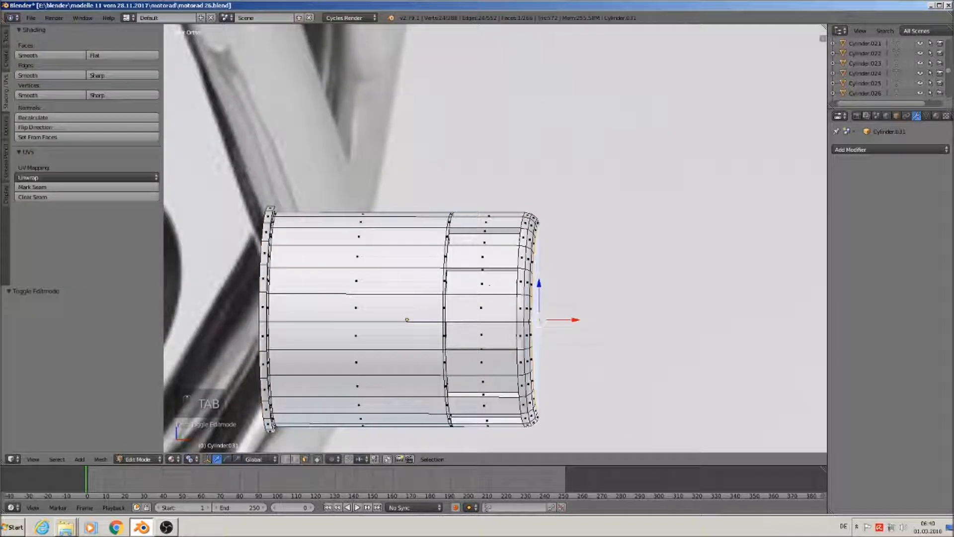
pyautogui.keyDown('alt'); pyautogui.click(478, 300); pyautogui.keyUp('alt')
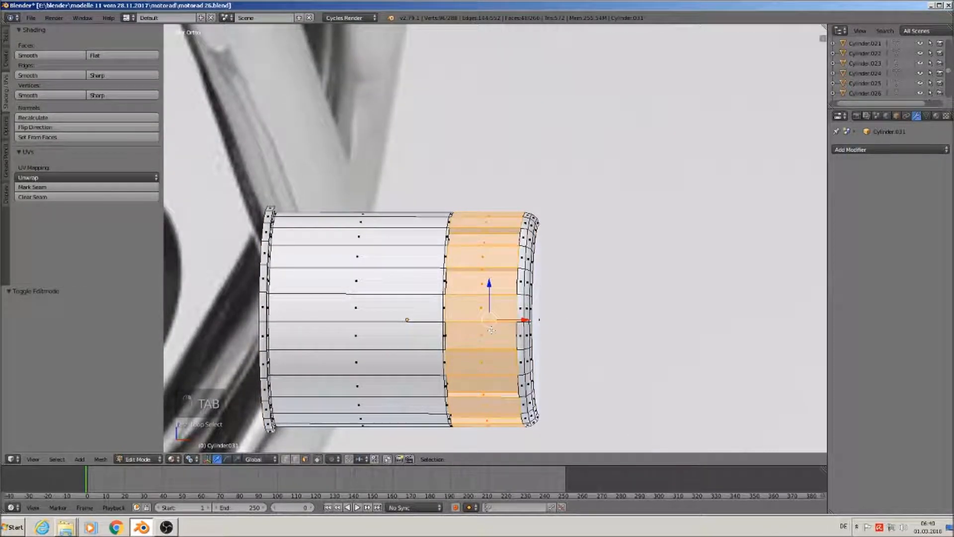
pyautogui.hotkey('ctrl', 'b')
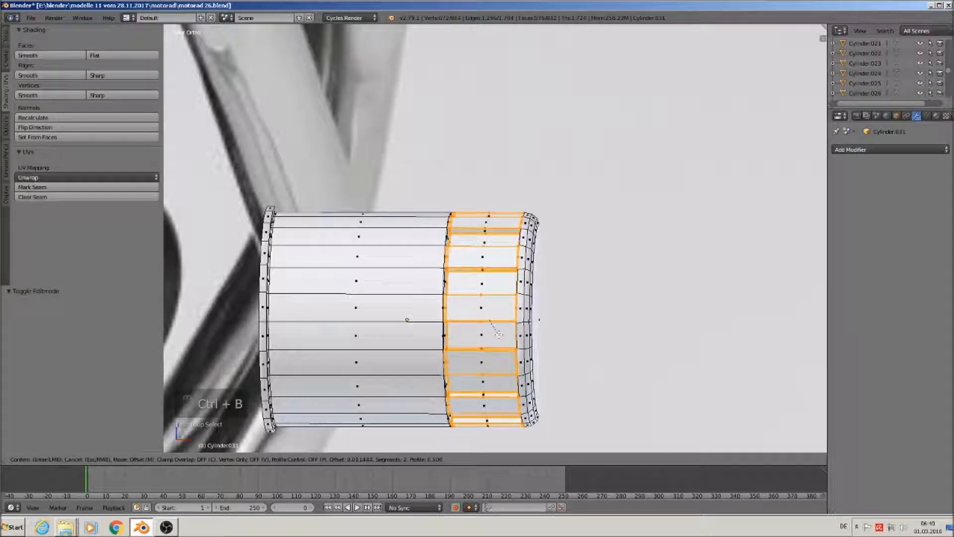
pyautogui.scroll(-1, 494, 329)
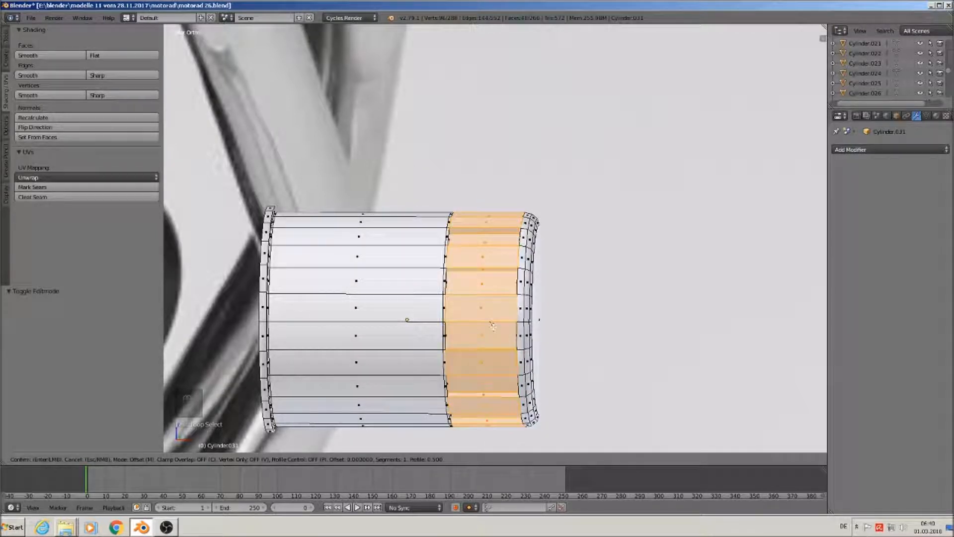
pyautogui.click(501, 332)
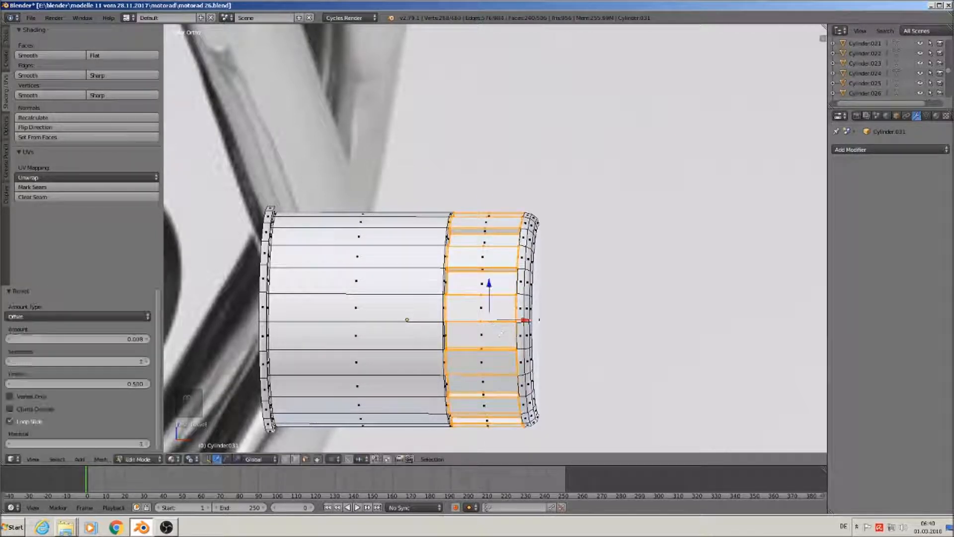
pyautogui.press('Tab')
# Slide the whole cylinder 0.590 along the Y axis
pyautogui.scroll(-3, 499, 335)
pyautogui.moveTo(473, 332)
pyautogui.mouseDown(button='middle')
pyautogui.moveTo(492, 329)
pyautogui.moveTo(466, 341)
pyautogui.moveTo(471, 327)
pyautogui.mouseUp(button='middle')
pyautogui.moveTo(471, 326); pyautogui.dragTo(415, 344)
pyautogui.moveTo(461, 351); pyautogui.dragTo(498, 324, button='middle')
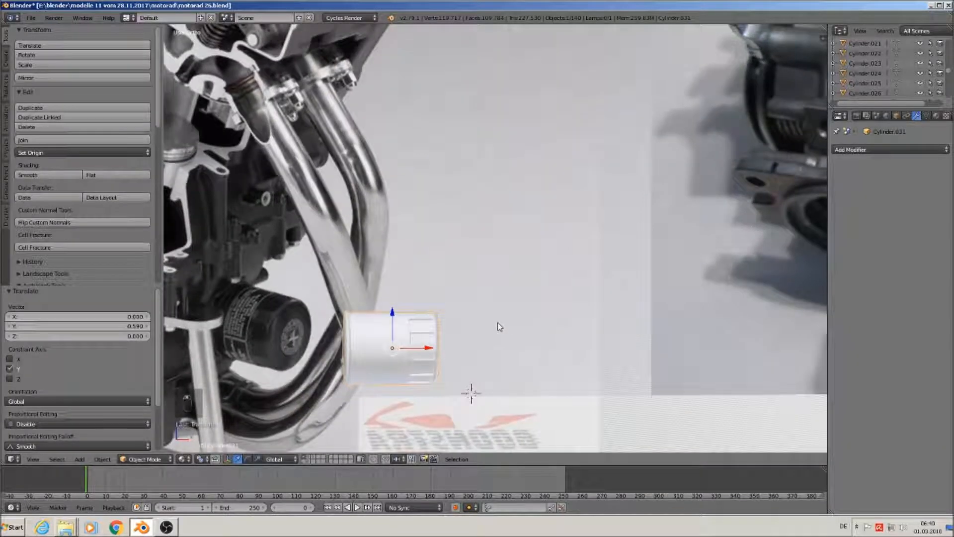
# In front view, move the cylinder to the upper right and scale it to 2.746
pyautogui.press('KP_1')
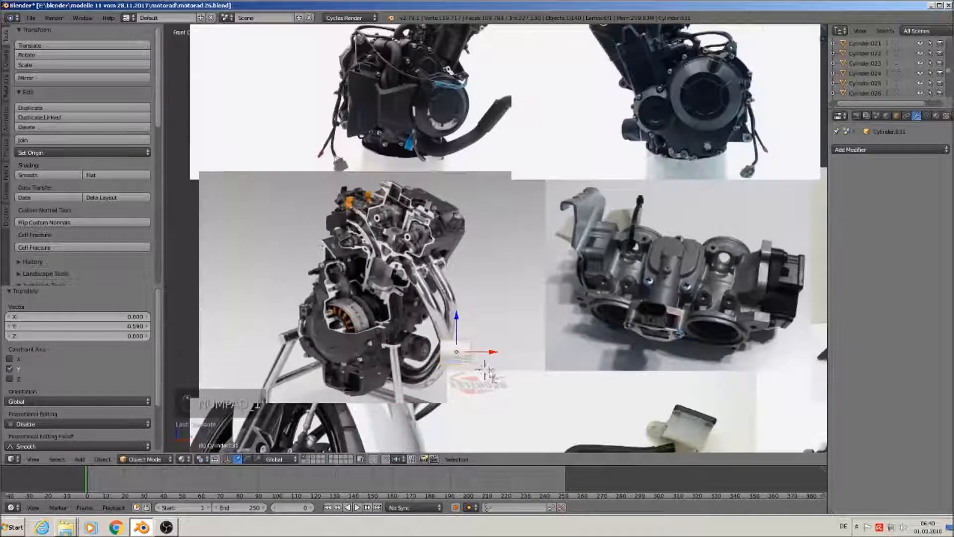
pyautogui.scroll(-6, 489, 368)
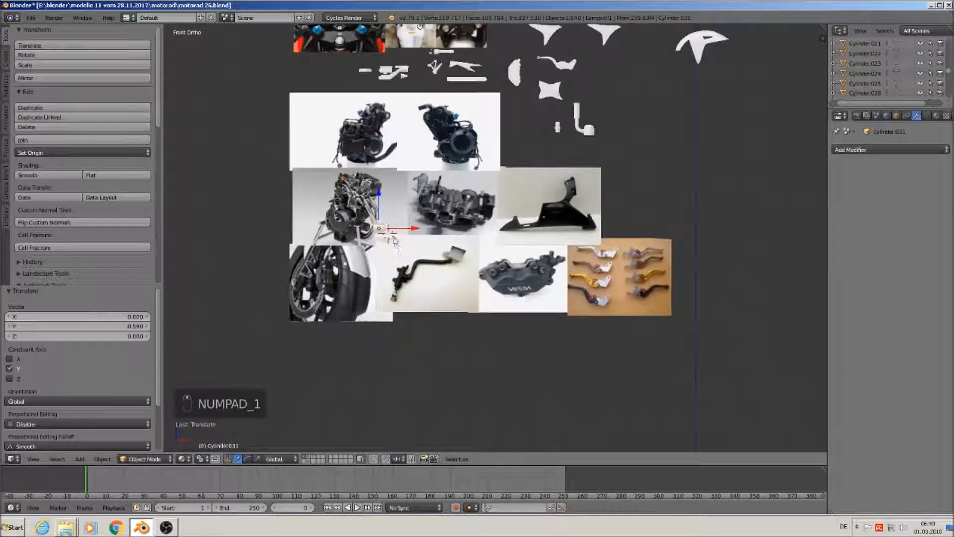
pyautogui.press('g')
pyautogui.click(621, 104)
pyautogui.press('s')
pyautogui.click(671, 135)
# Pan and zoom across the reference photos to centre the right-side engine photo
pyautogui.scroll(4, 534, 185)
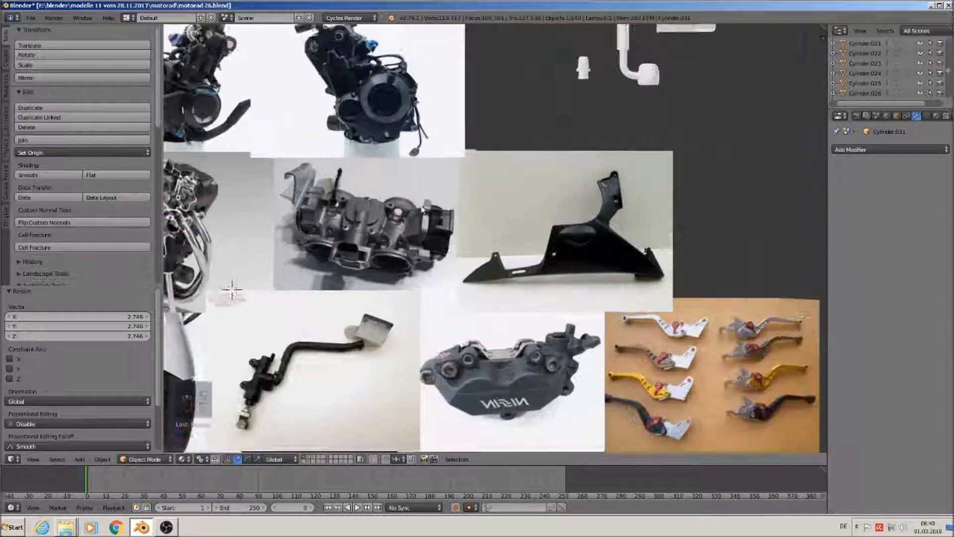
pyautogui.keyDown('shift'); pyautogui.moveTo(422, 210); pyautogui.dragTo(689, 192, button='middle'); pyautogui.keyUp('shift')
pyautogui.scroll(2, 578, 222)
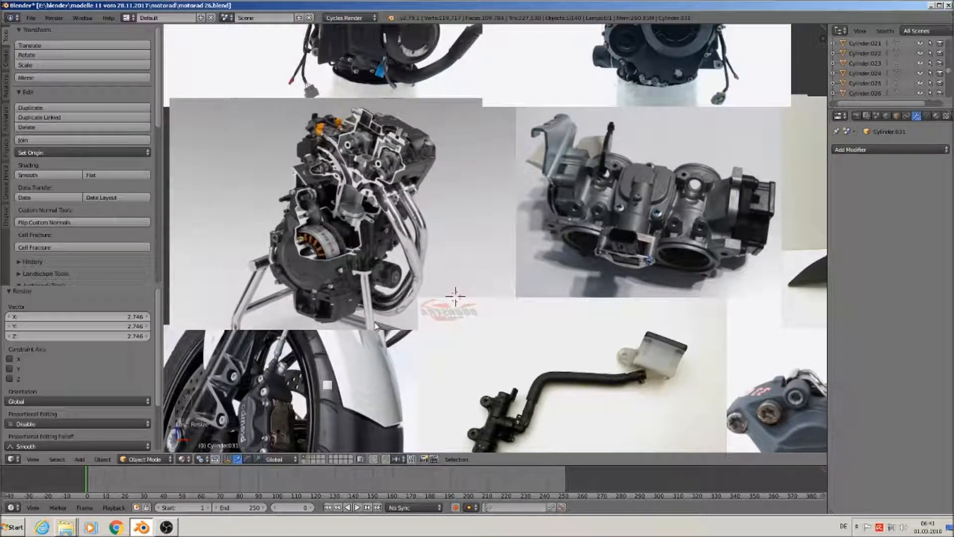
pyautogui.keyDown('shift'); pyautogui.moveTo(426, 258); pyautogui.dragTo(429, 392, button='middle'); pyautogui.keyUp('shift')
pyautogui.keyDown('shift'); pyautogui.moveTo(434, 196); pyautogui.dragTo(423, 300, button='middle'); pyautogui.keyUp('shift')
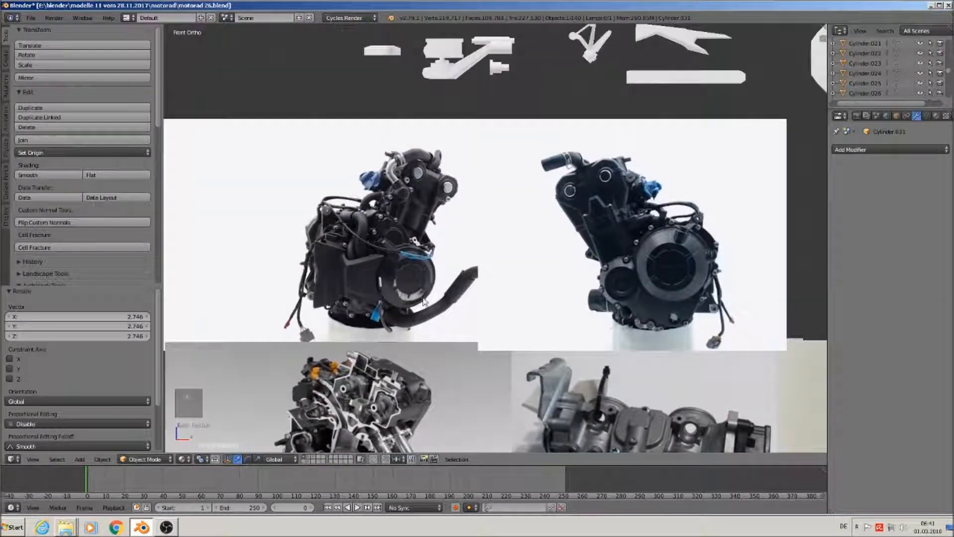
pyautogui.scroll(2, 423, 301)
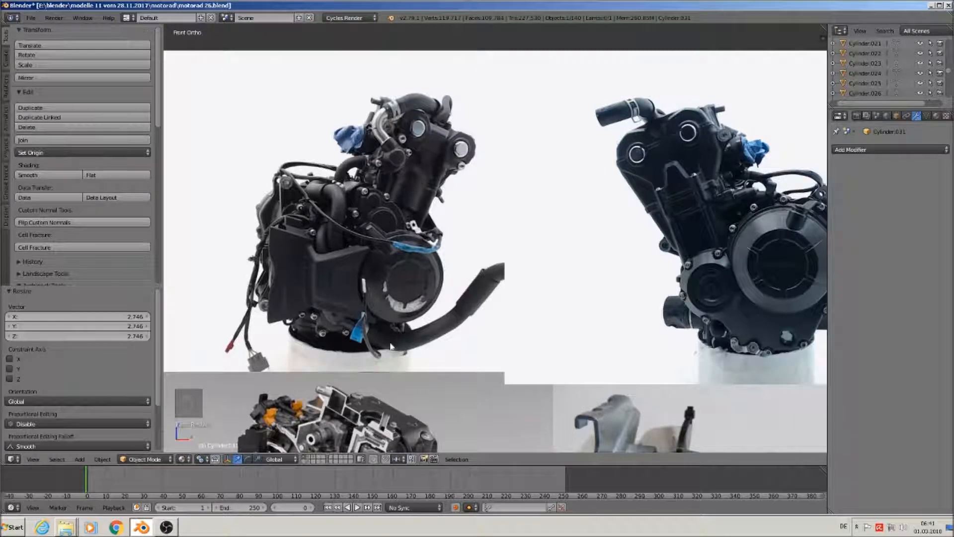
pyautogui.scroll(-6, 552, 259)
pyautogui.keyDown('shift'); pyautogui.moveTo(560, 208); pyautogui.dragTo(485, 428, button='middle'); pyautogui.keyUp('shift')
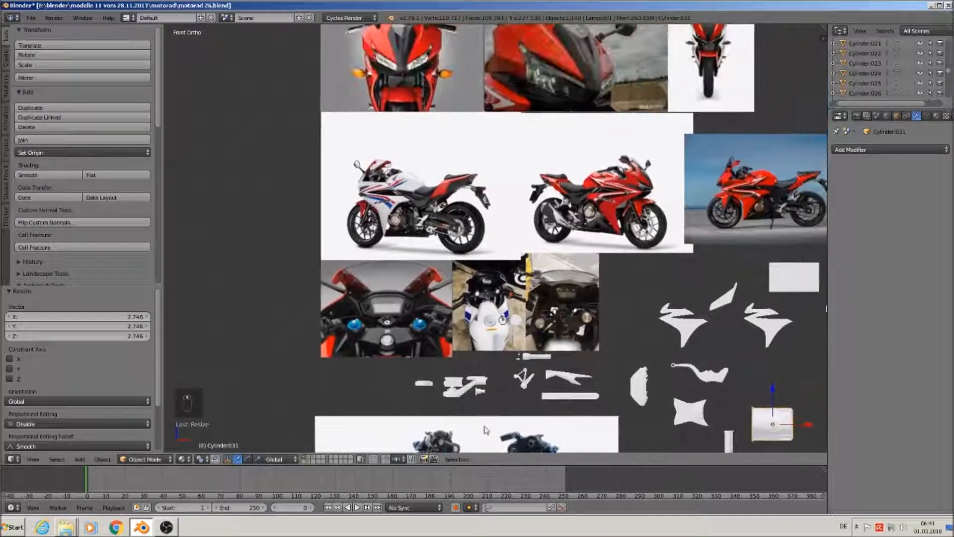
pyautogui.scroll(2, 390, 185)
pyautogui.scroll(8, 422, 189)
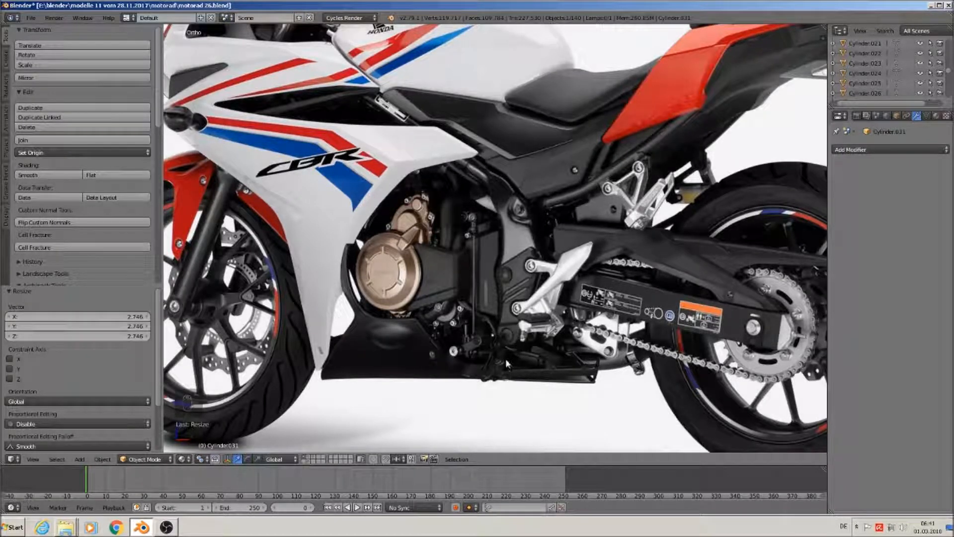
pyautogui.scroll(-4, 502, 358)
pyautogui.keyDown('shift'); pyautogui.moveTo(646, 343); pyautogui.dragTo(25, 266, button='middle'); pyautogui.keyUp('shift')
pyautogui.scroll(3, 643, 245)
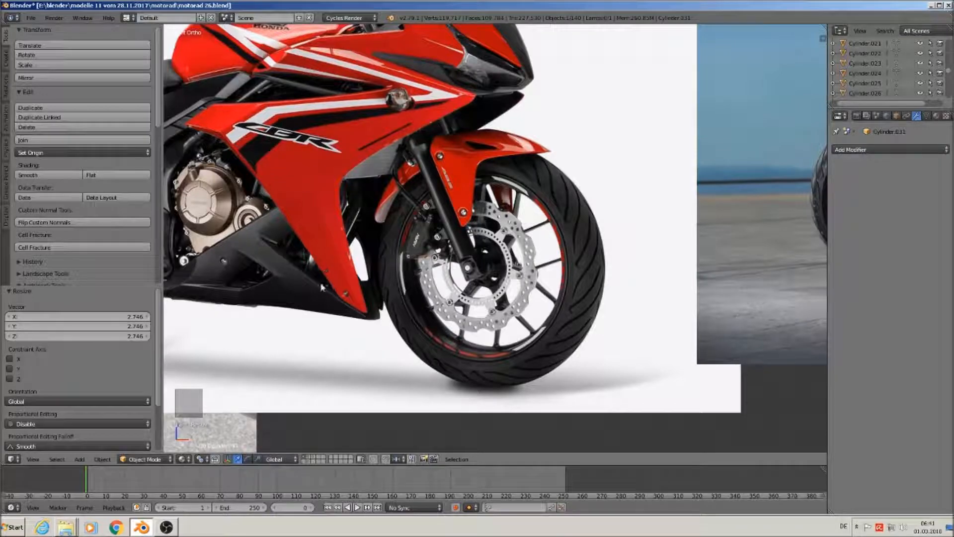
pyautogui.keyDown('shift'); pyautogui.moveTo(325, 281); pyautogui.dragTo(673, 92, button='middle'); pyautogui.keyUp('shift')
pyautogui.scroll(-6, 625, 168)
pyautogui.keyDown('shift'); pyautogui.moveTo(546, 338); pyautogui.dragTo(636, 120, button='middle'); pyautogui.keyUp('shift')
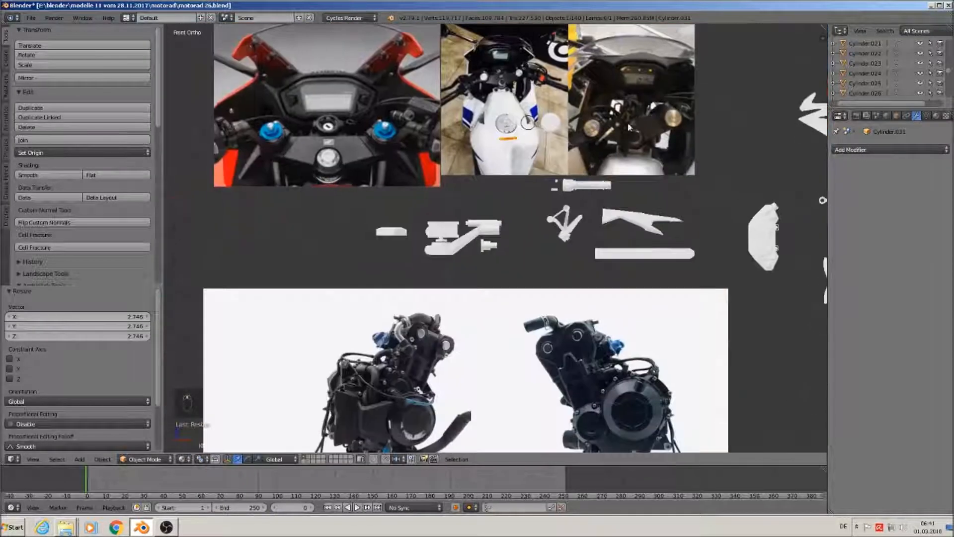
pyautogui.keyDown('shift'); pyautogui.moveTo(661, 392); pyautogui.dragTo(580, 271, button='middle'); pyautogui.keyUp('shift')
pyautogui.scroll(3, 596, 298)
pyautogui.keyDown('shift'); pyautogui.moveTo(619, 329); pyautogui.dragTo(561, 263, button='middle'); pyautogui.keyUp('shift')
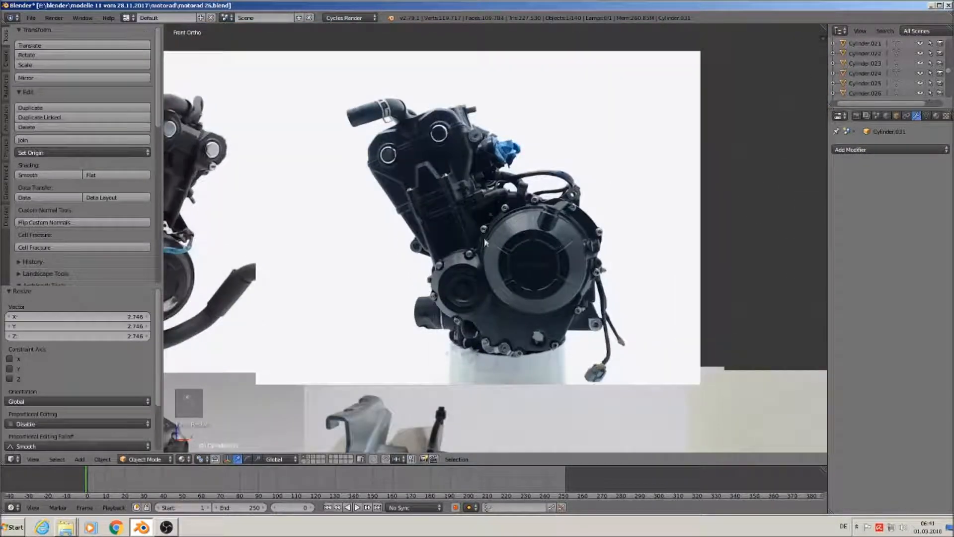
# Add a new cube, shrink it to 0.389, and stretch it taller along Z
pyautogui.click(79, 458)
pyautogui.moveTo(92, 447)
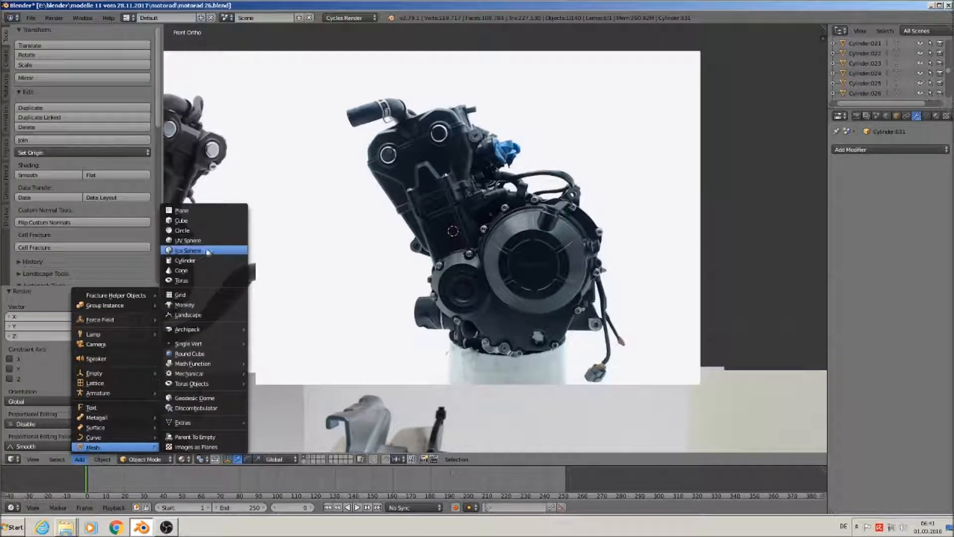
pyautogui.click(196, 220)
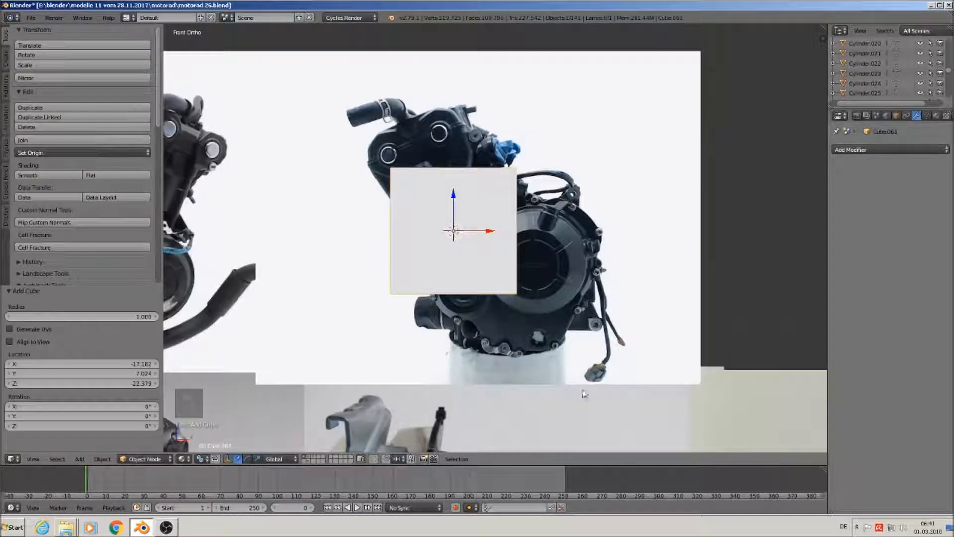
pyautogui.press('s')
pyautogui.click(493, 297)
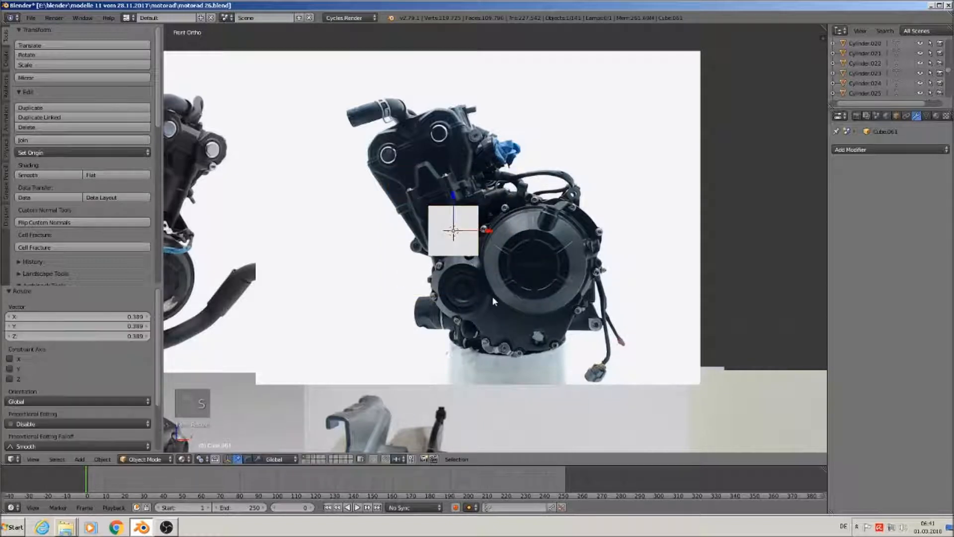
pyautogui.press('s')
pyautogui.press('z')
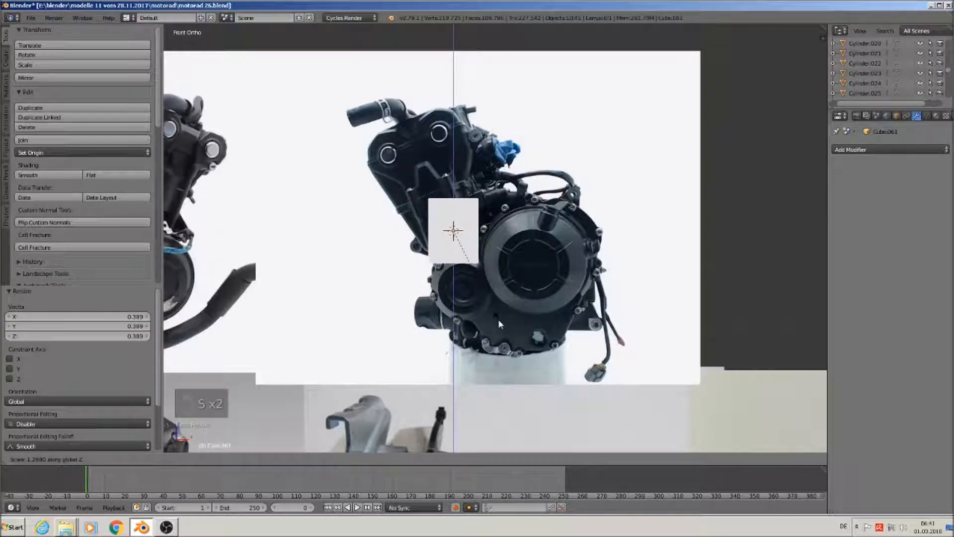
pyautogui.click(498, 319)
# In Edit Mode, enlarge the box's top face to 1.194
pyautogui.press('Tab')
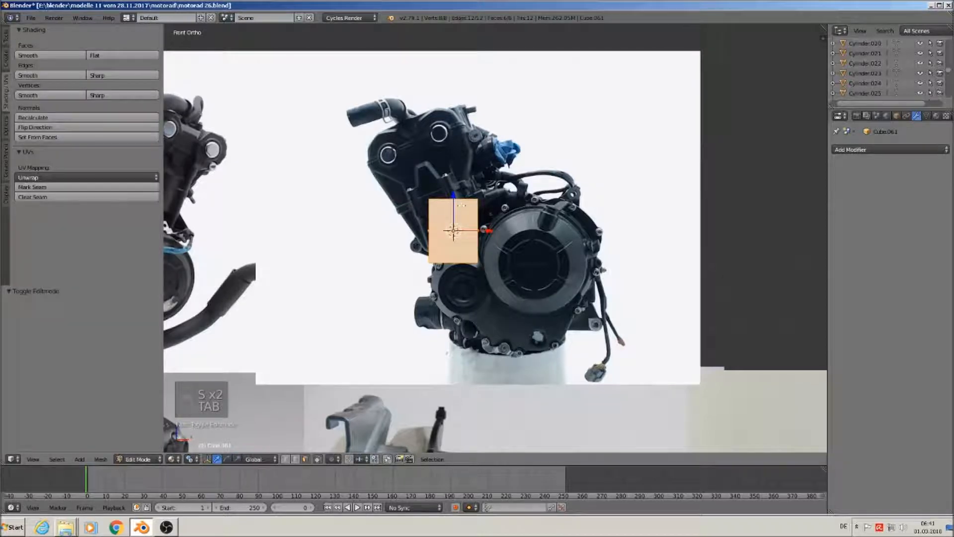
pyautogui.moveTo(457, 199); pyautogui.dragTo(552, 294, button='middle')
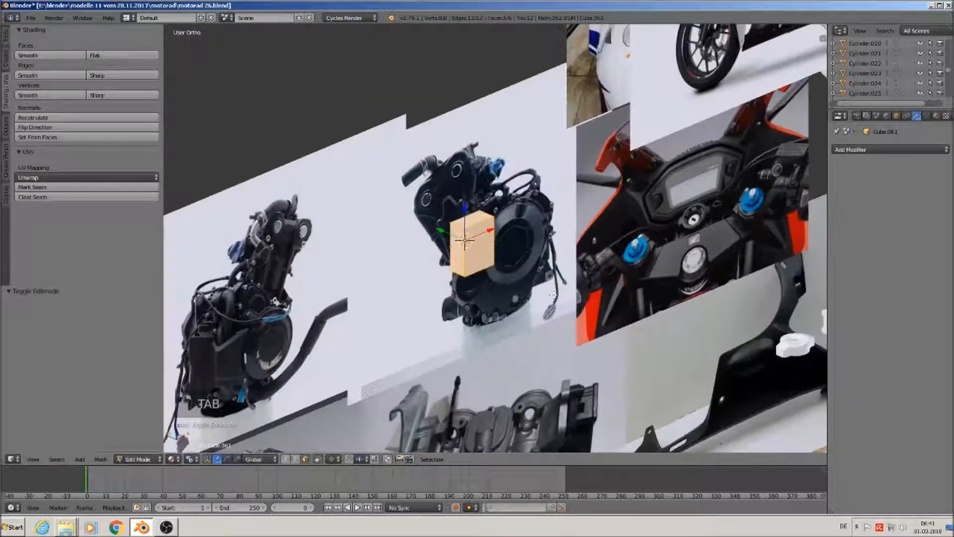
pyautogui.press('g')
pyautogui.press('y')
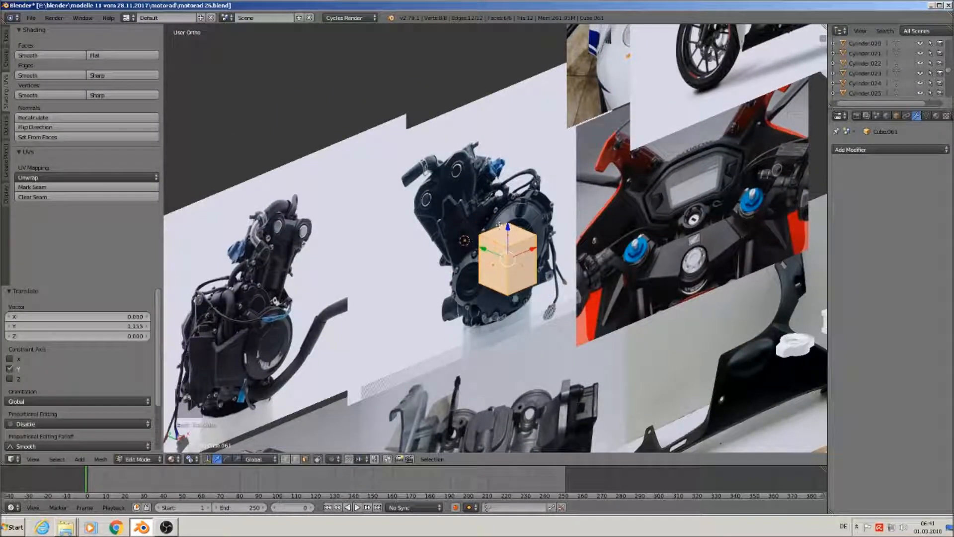
pyautogui.rightClick(503, 235)
pyautogui.moveTo(559, 331); pyautogui.dragTo(505, 306, button='middle')
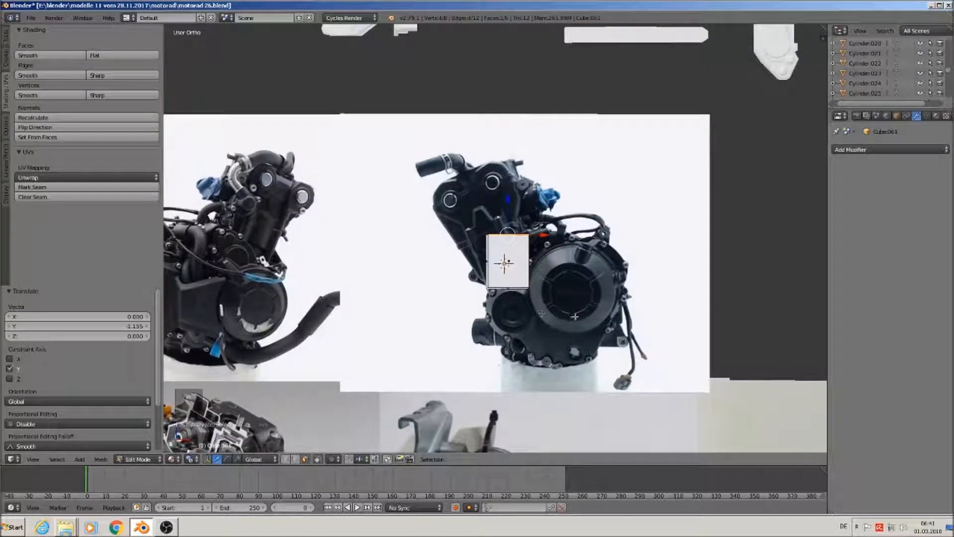
pyautogui.press('s')
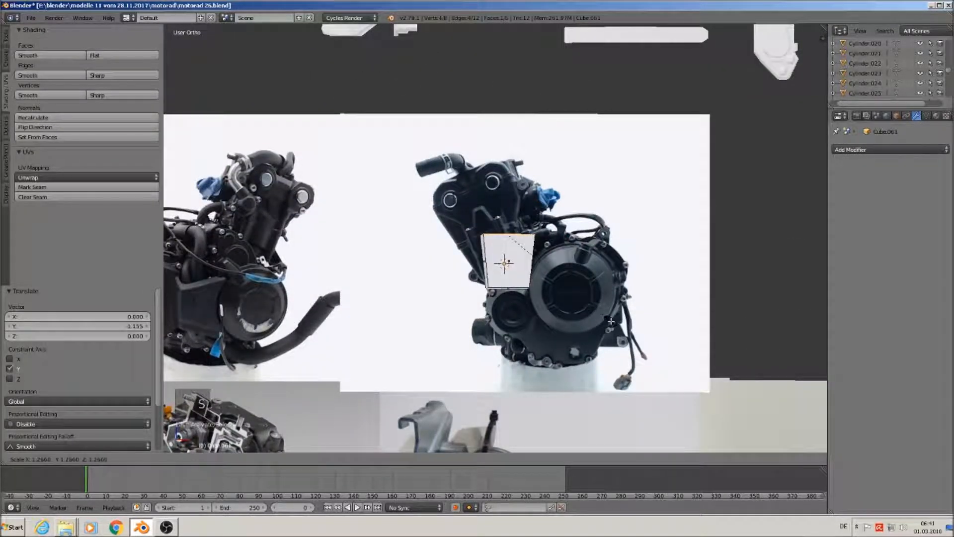
pyautogui.click(602, 319)
pyautogui.press('Tab')
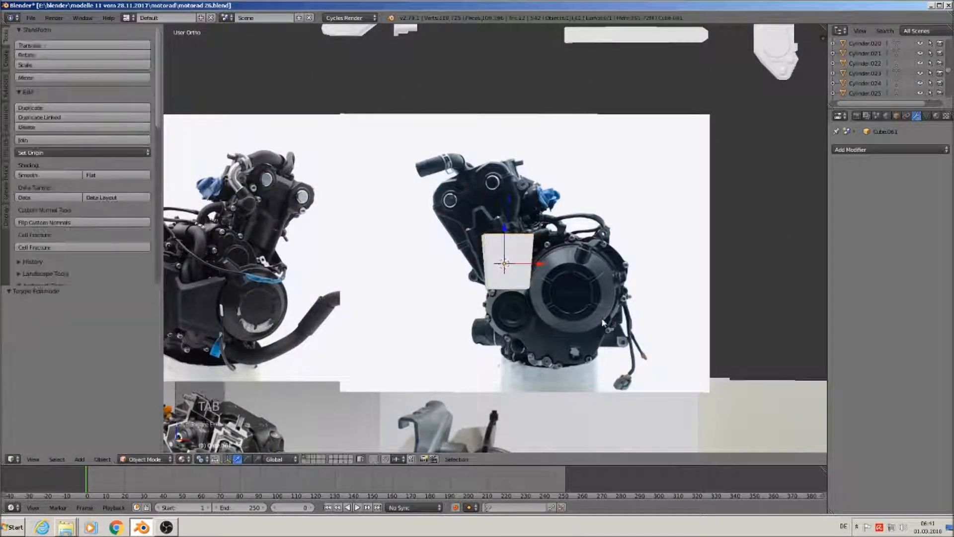
# From the front view, place the 3D cursor on the box's left edge
pyautogui.moveTo(555, 315); pyautogui.dragTo(477, 283, button='middle')
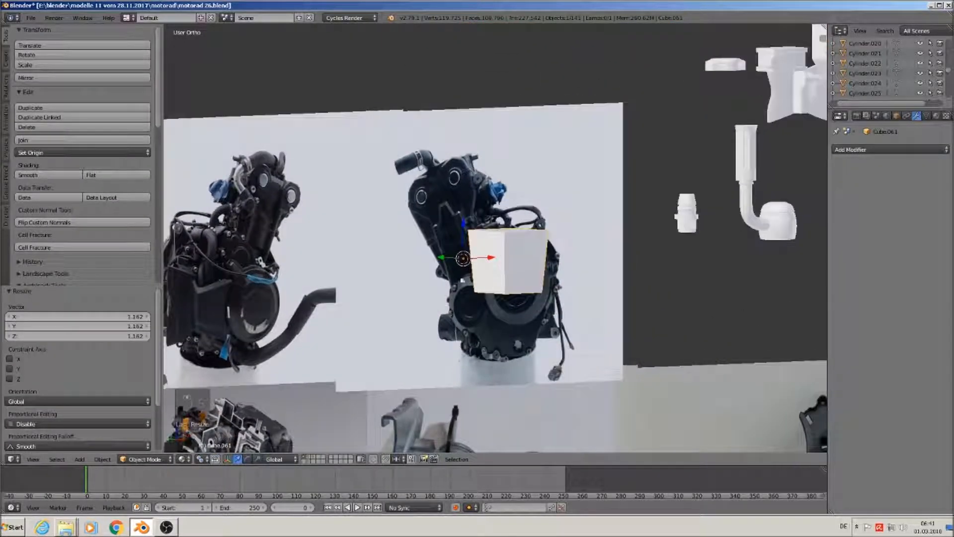
pyautogui.press('KP_1')
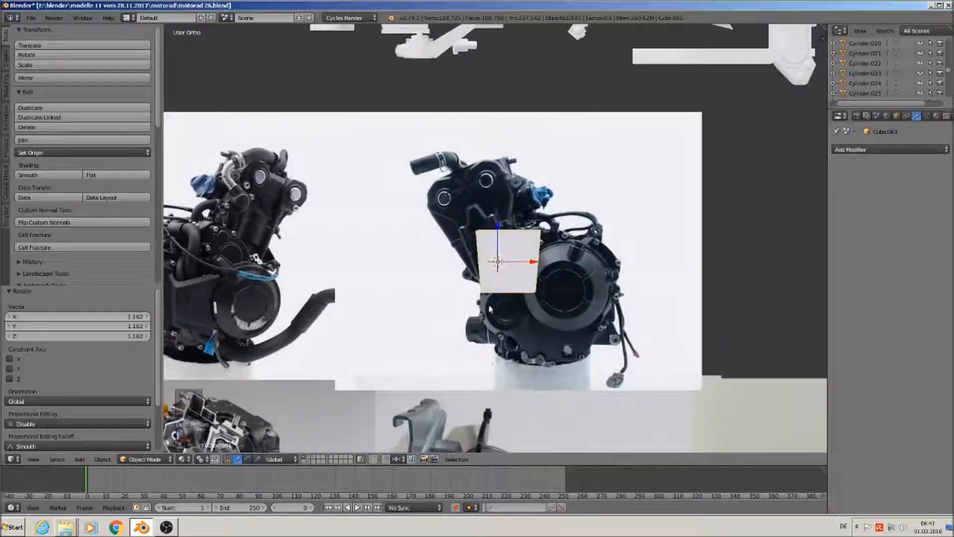
pyautogui.scroll(1, 511, 305)
pyautogui.scroll(2, 515, 310)
pyautogui.click(489, 270)
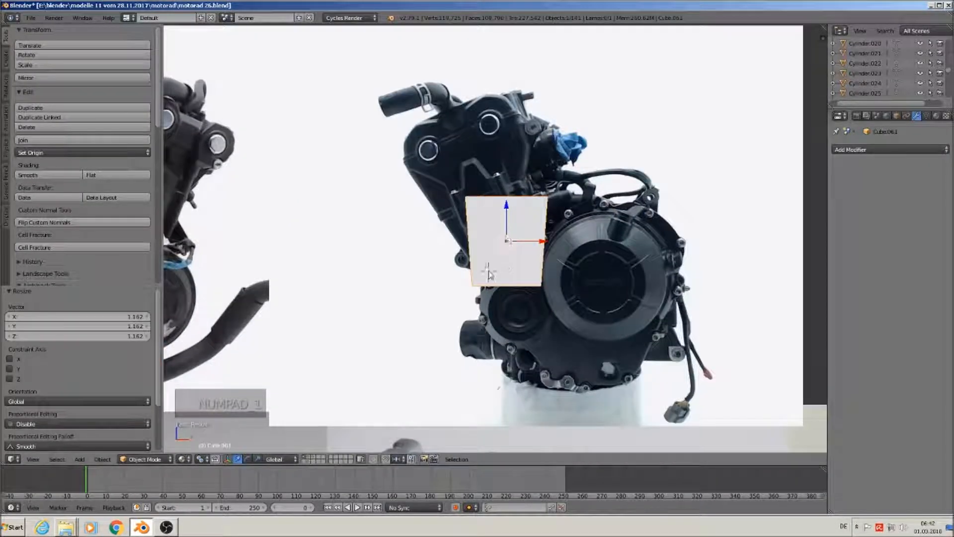
pyautogui.click(485, 237)
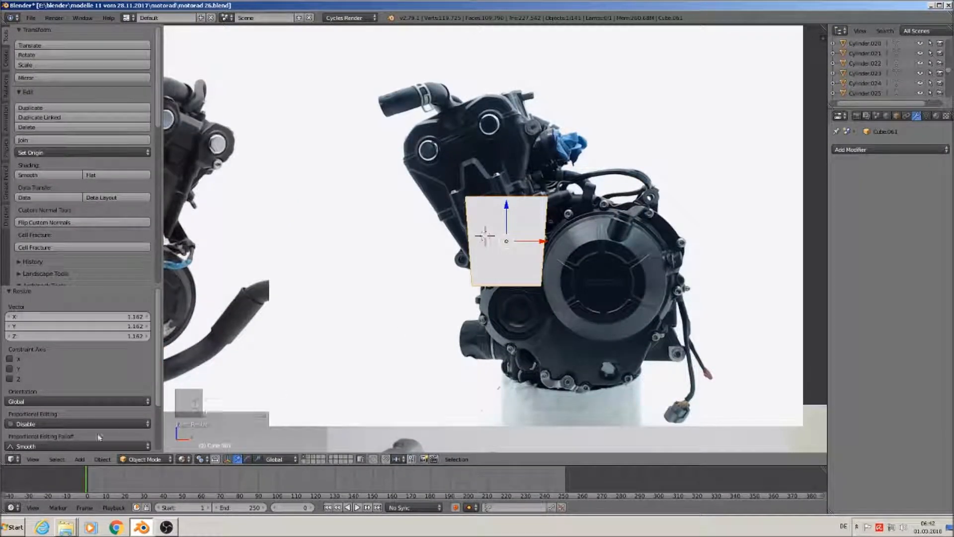
# Add a cylinder with 12 vertices
pyautogui.click(79, 459)
pyautogui.moveTo(100, 447)
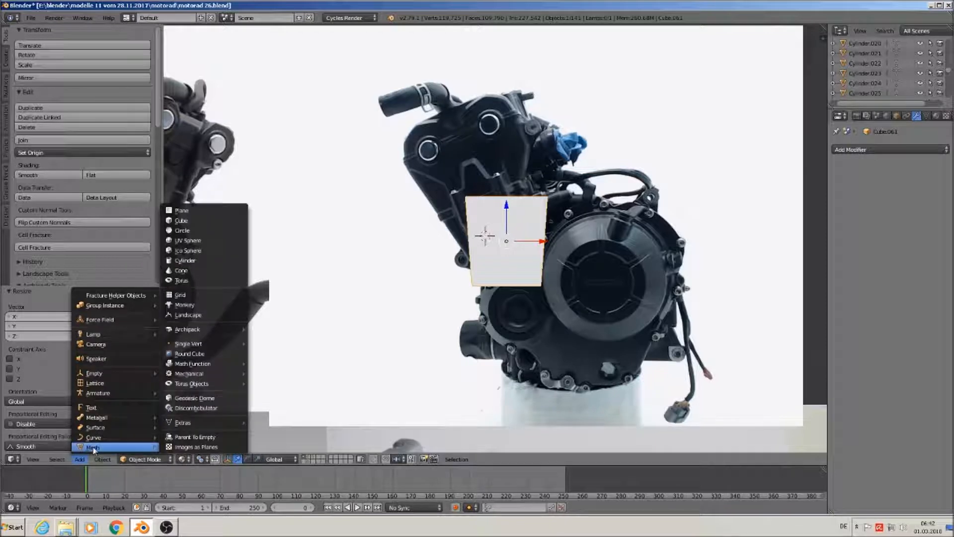
pyautogui.click(210, 261)
pyautogui.click(94, 318)
pyautogui.write('12')
pyautogui.press('Return')
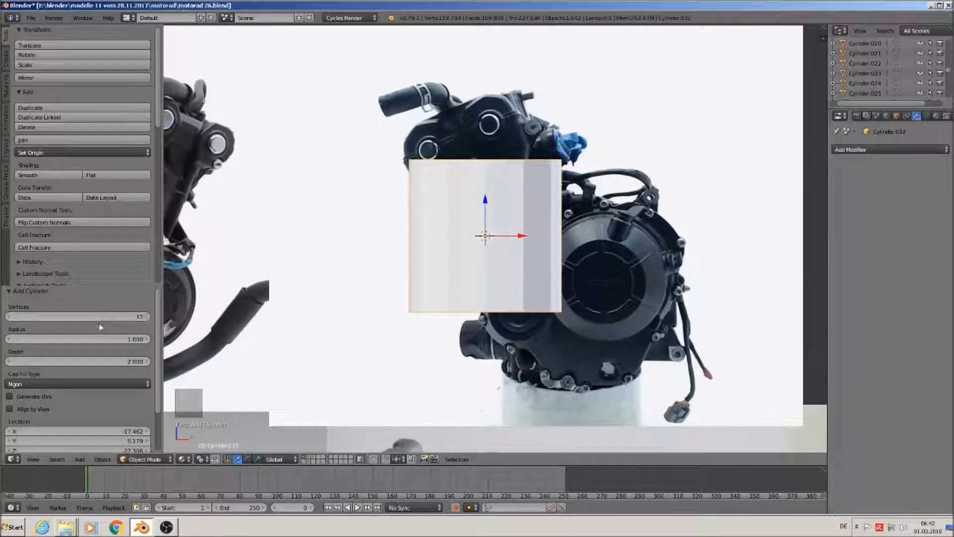
# Shrink the cylinder to a thin rod, stretch it 1.088 along Z and raise it beside the box
pyautogui.press('s')
pyautogui.press('s')
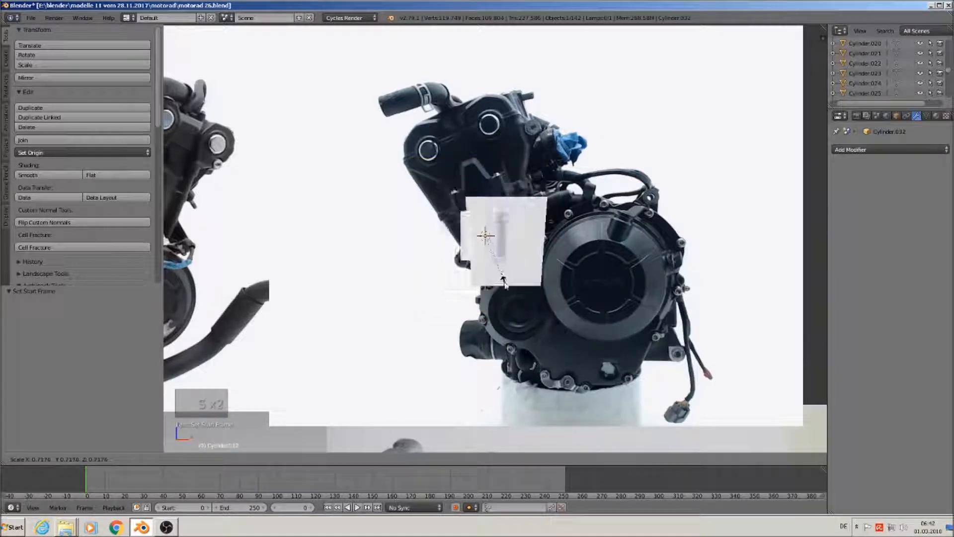
pyautogui.click(486, 251)
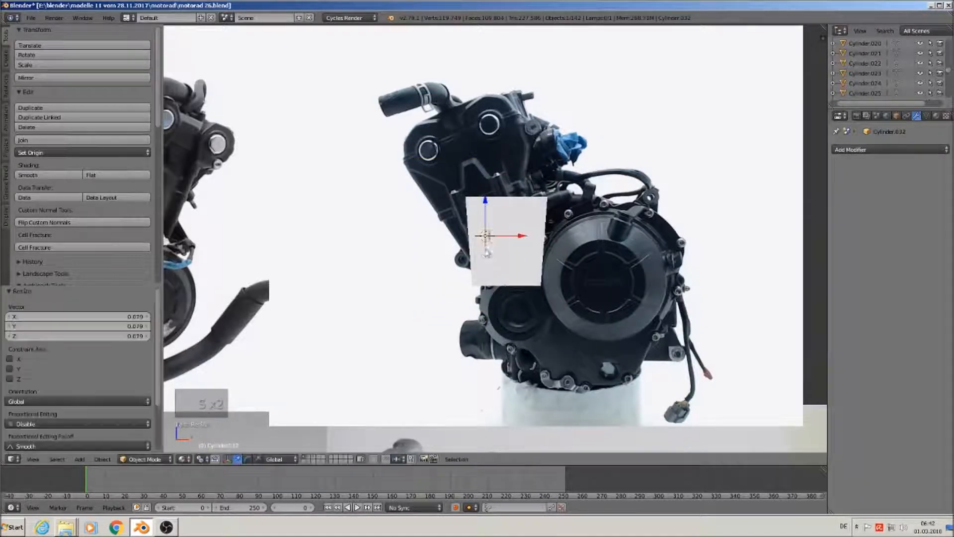
pyautogui.press('s')
pyautogui.press('z')
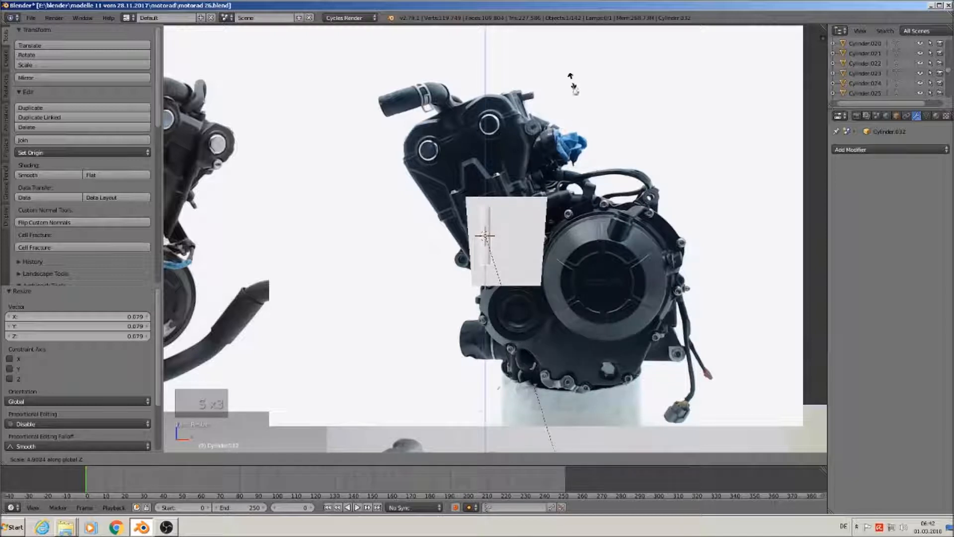
pyautogui.click(564, 204)
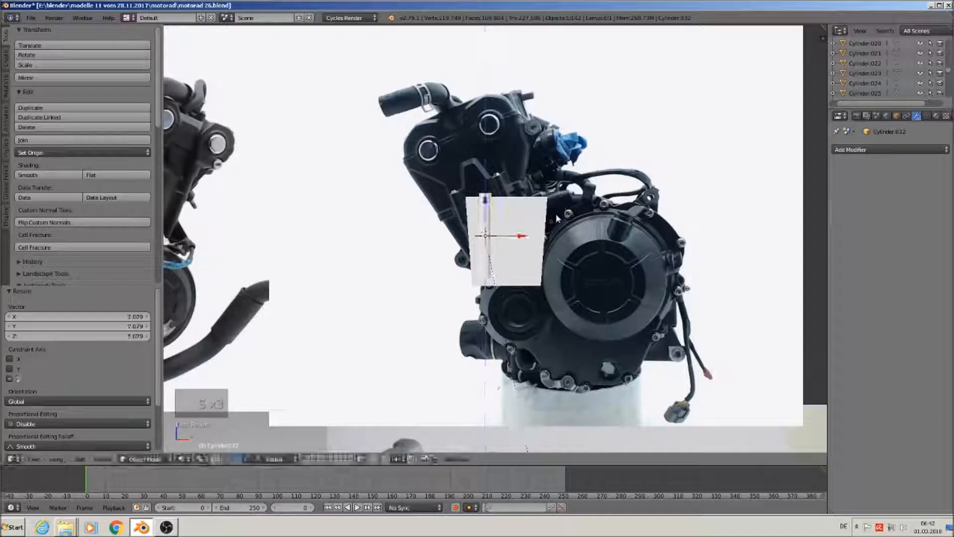
pyautogui.moveTo(487, 199); pyautogui.dragTo(487, 205)
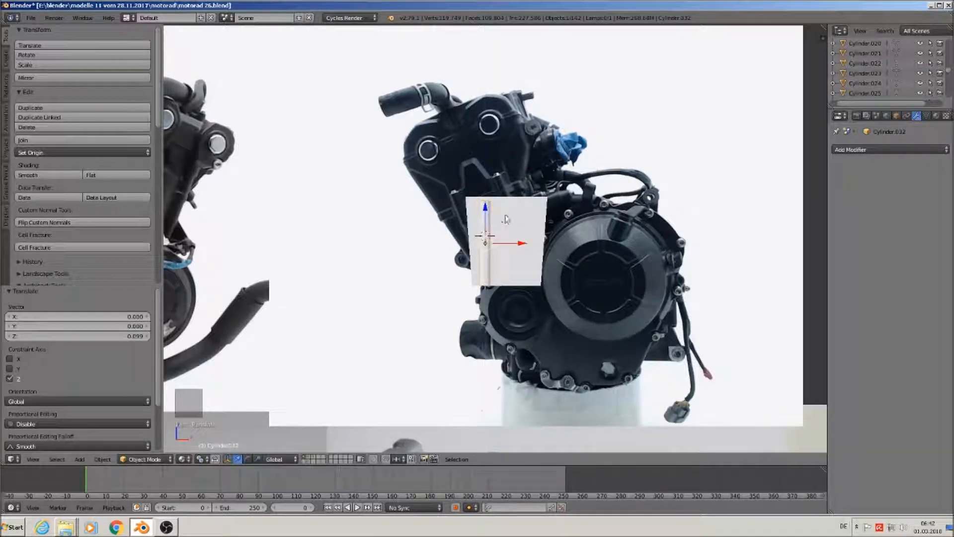
pyautogui.press('s')
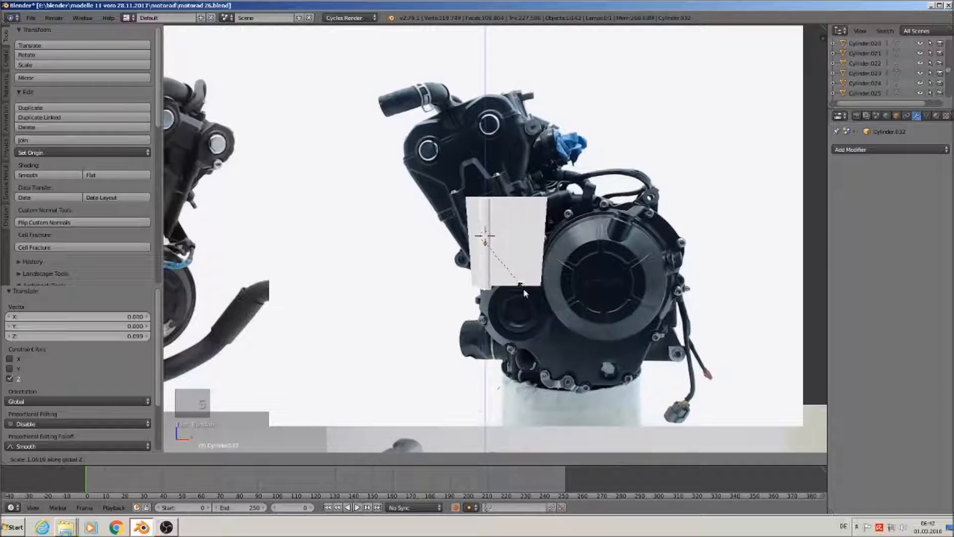
pyautogui.click(523, 288)
pyautogui.moveTo(485, 206); pyautogui.dragTo(486, 214)
pyautogui.moveTo(500, 219); pyautogui.dragTo(552, 259, button='middle')
pyautogui.scroll(4, 552, 259)
pyautogui.scroll(3, 521, 234)
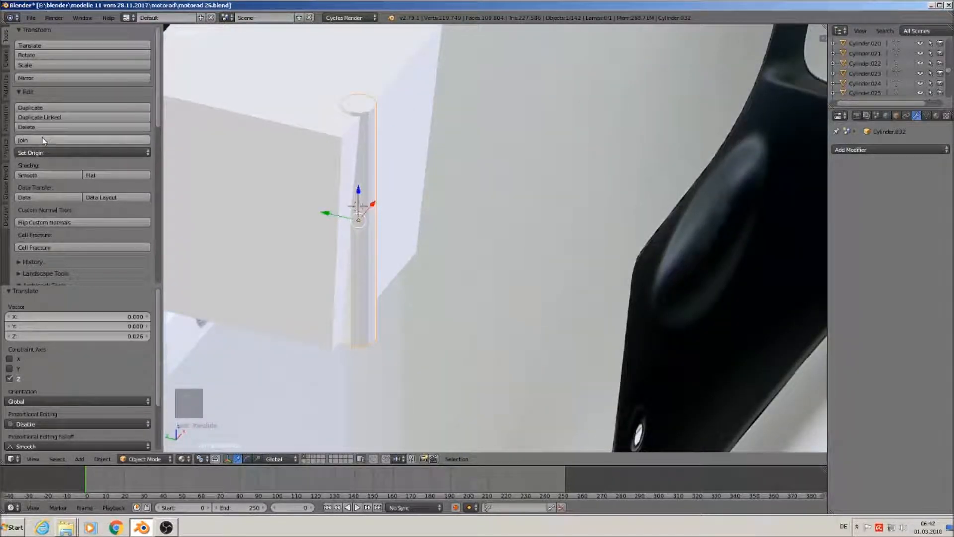
# Smooth-shade the cylinder and add two centred edge loops in Edit Mode
pyautogui.click(55, 175)
pyautogui.moveTo(490, 316); pyautogui.dragTo(331, 260, button='middle')
pyautogui.press('Tab')
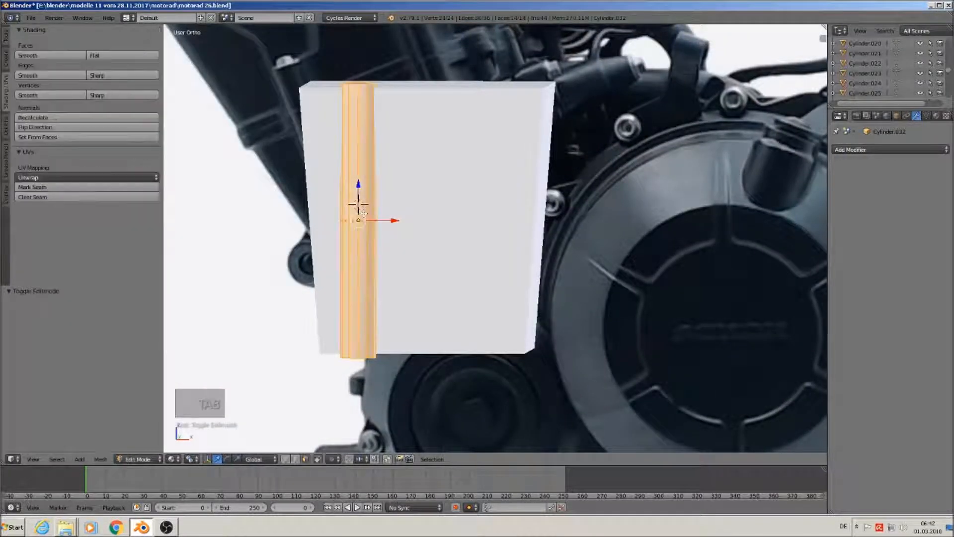
pyautogui.hotkey('ctrl', 'r')
pyautogui.scroll(1, 362, 211)
pyautogui.click(362, 211)
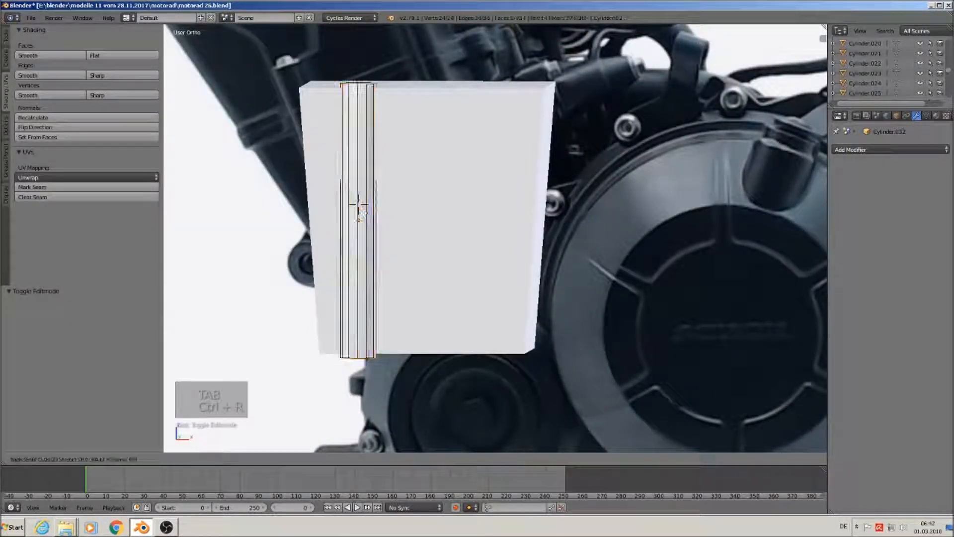
pyautogui.rightClick(362, 211)
pyautogui.press('s')
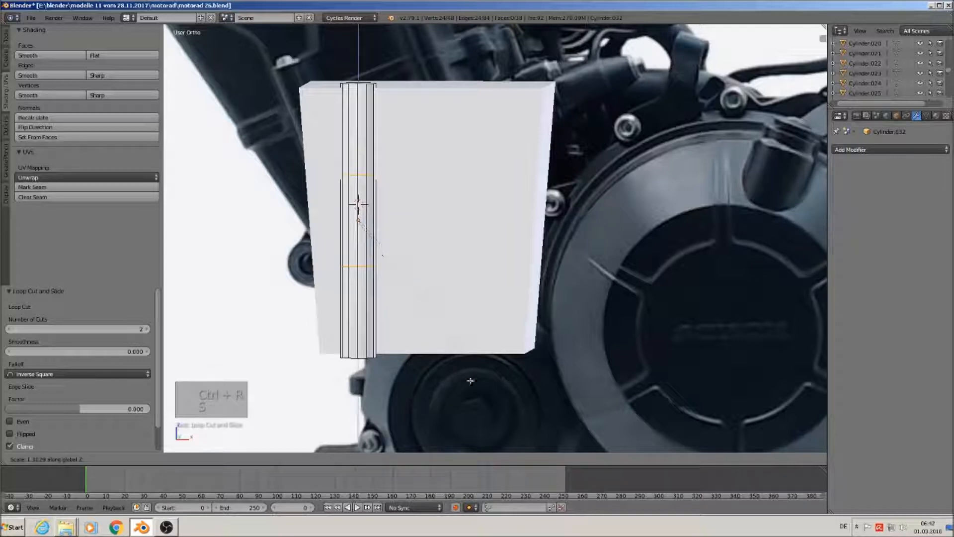
pyautogui.press('z')
pyautogui.rightClick(537, 337)
pyautogui.press('s')
pyautogui.press('z')
pyautogui.click(591, 359)
# Slide the upper loop up and the lower loop 0.387 down along Z, then exit Edit Mode
pyautogui.keyDown('alt'); pyautogui.rightClick(362, 176); pyautogui.keyUp('alt')
pyautogui.moveTo(358, 140); pyautogui.dragTo(361, 56)
pyautogui.keyDown('alt'); pyautogui.rightClick(364, 267); pyautogui.keyUp('alt')
pyautogui.press('g')
pyautogui.press('z')
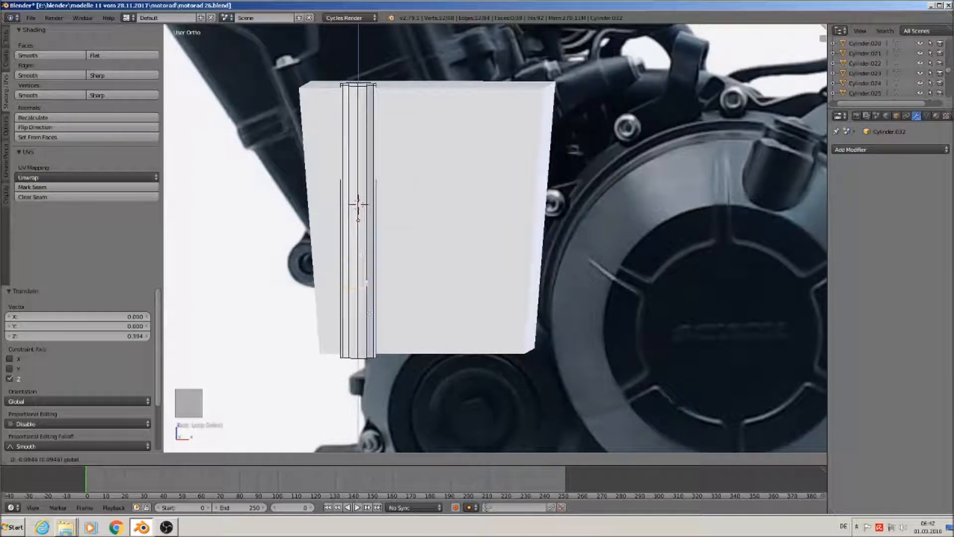
pyautogui.click(371, 316)
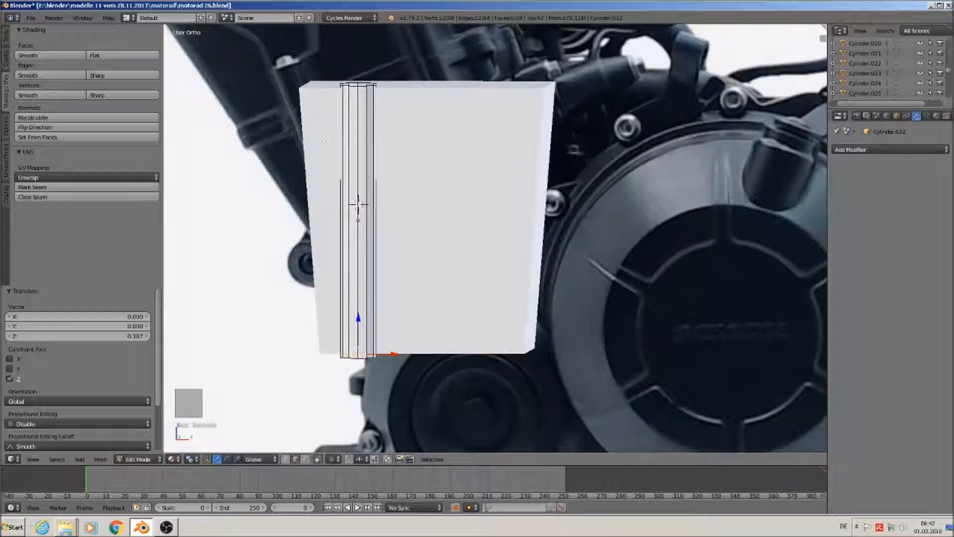
pyautogui.press('Tab')
pyautogui.moveTo(390, 241); pyautogui.dragTo(504, 256, button='middle')
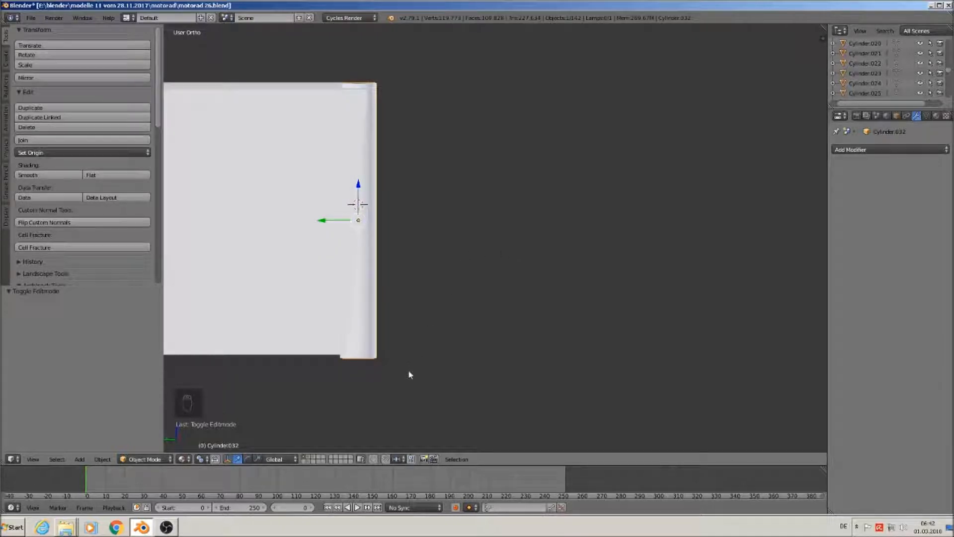
# Tilt the cylinder about 3 degrees
pyautogui.press('r')
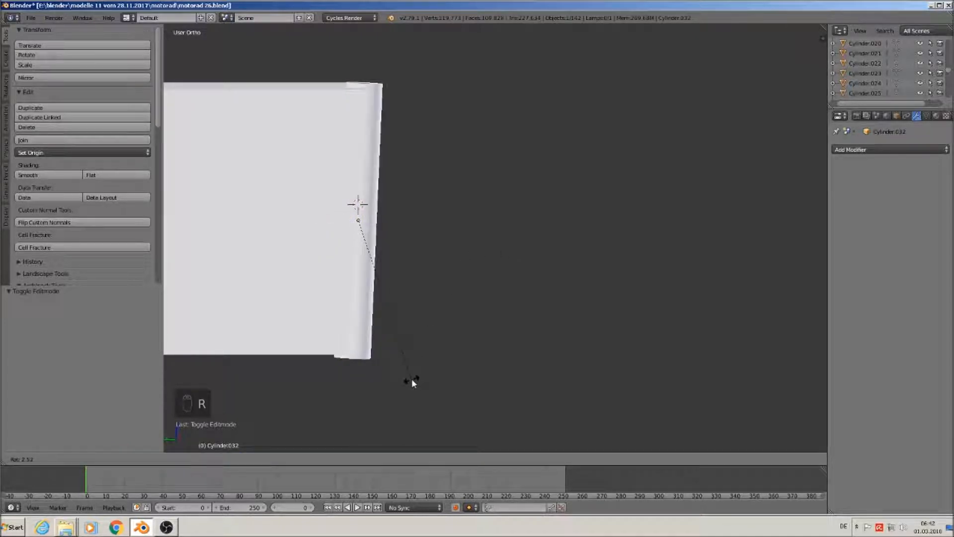
pyautogui.click(410, 381)
pyautogui.moveTo(410, 380); pyautogui.dragTo(345, 245, button='middle')
# Give the cylinder's top face flat shading
pyautogui.press('Tab')
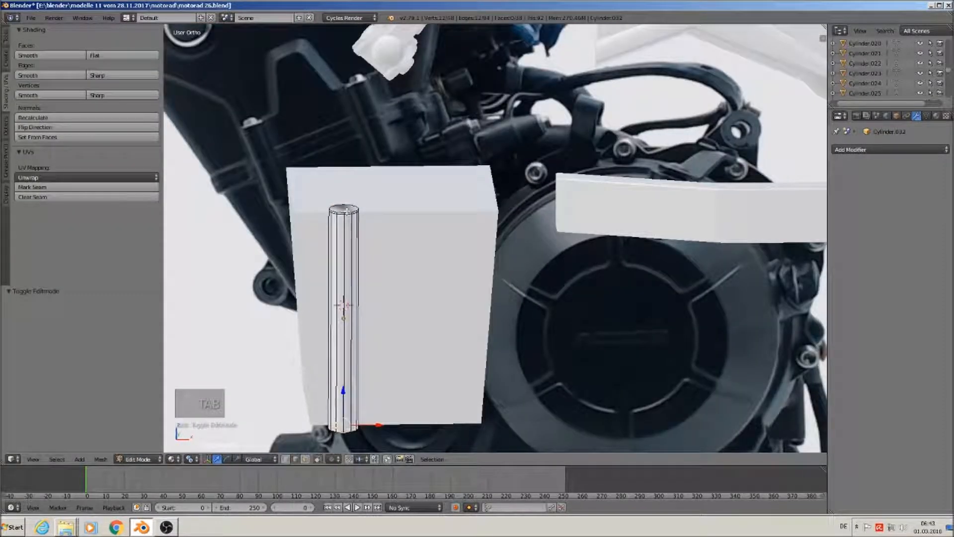
pyautogui.click(316, 459)
pyautogui.press('a')
pyautogui.rightClick(345, 209)
pyautogui.click(113, 56)
pyautogui.press('Tab')
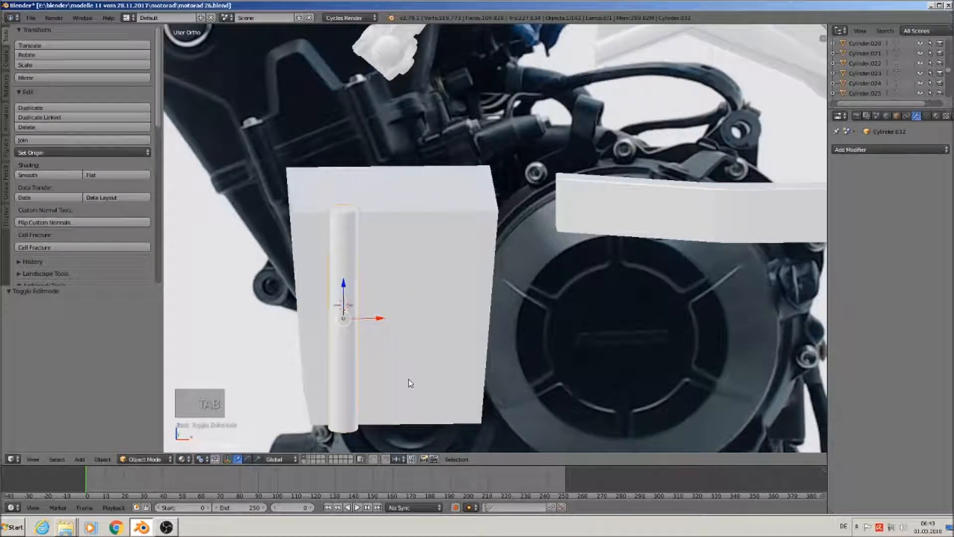
# Scale the cylinder to 0.85, stretch it 1.145 along Z, and duplicate it
pyautogui.press('s')
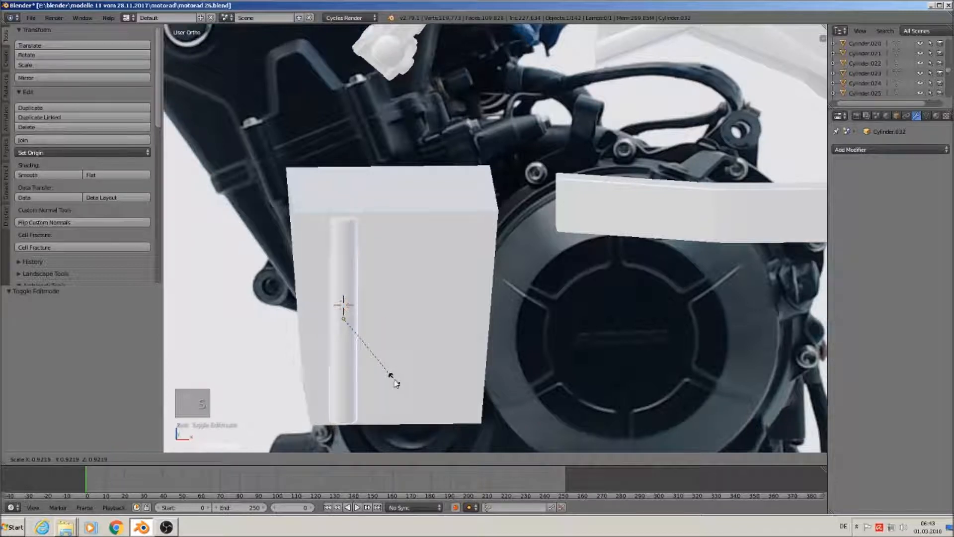
pyautogui.click(390, 382)
pyautogui.press('s')
pyautogui.press('z')
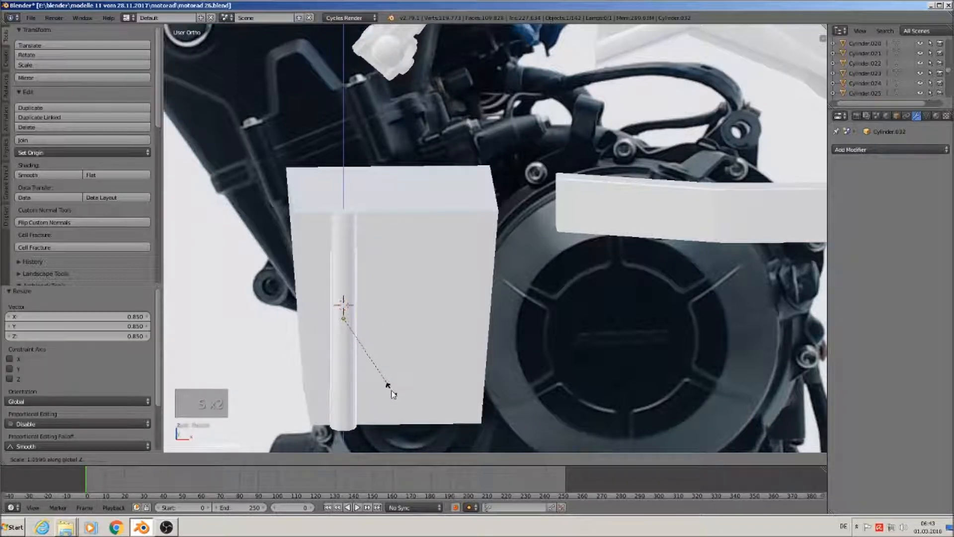
pyautogui.click(390, 390)
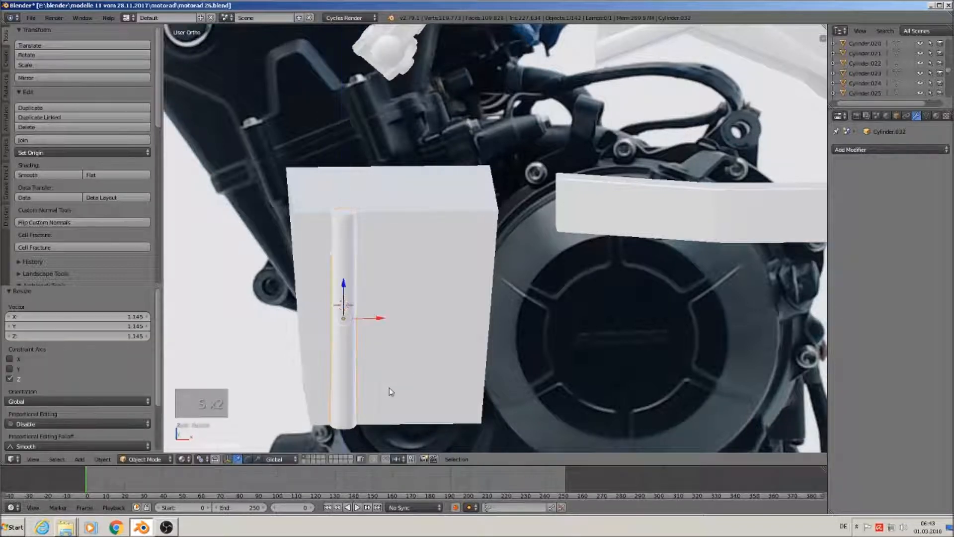
pyautogui.hotkey('shift', 'd')
# Place the duplicate cylinder along X at the box's next corner
pyautogui.press('x')
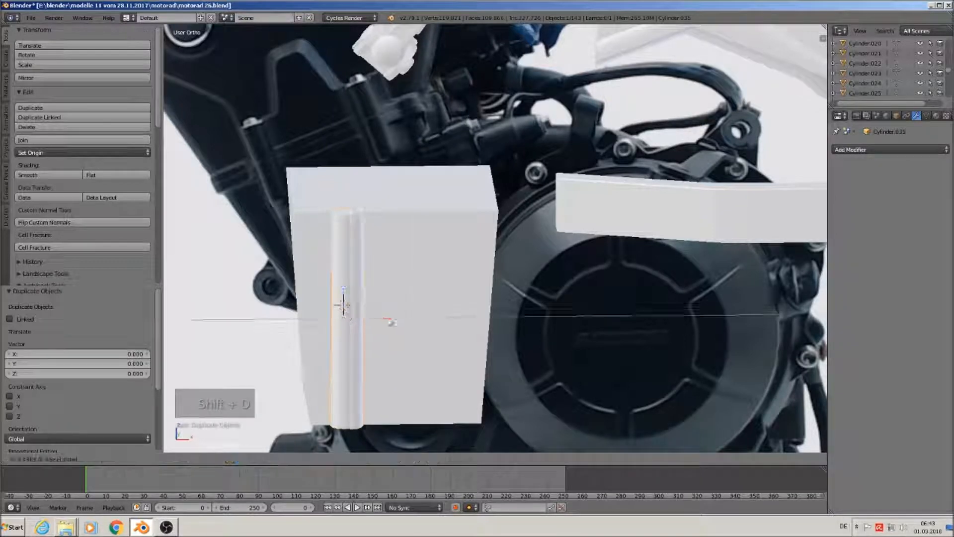
pyautogui.click(485, 337)
pyautogui.press('KP_1')
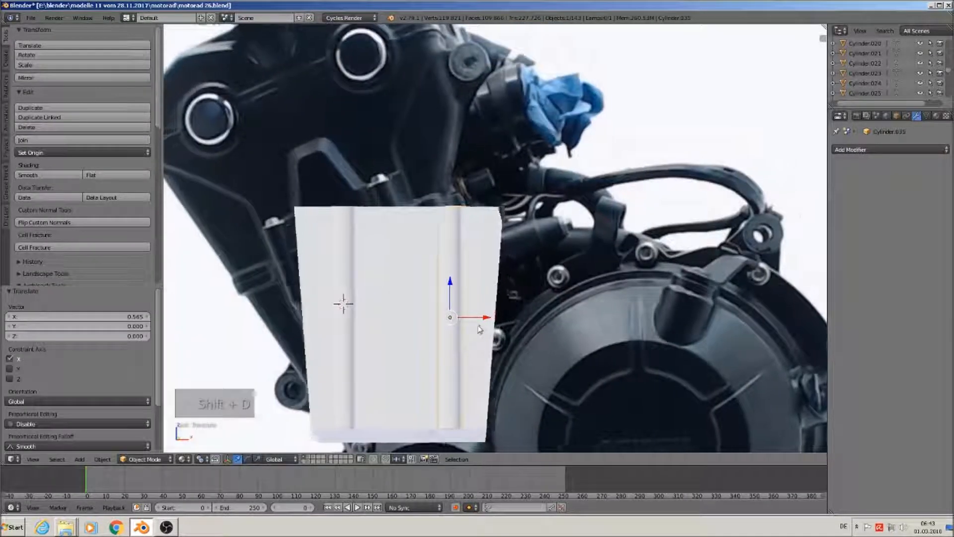
pyautogui.moveTo(489, 322); pyautogui.dragTo(490, 321)
pyautogui.moveTo(499, 348); pyautogui.dragTo(560, 398, button='middle')
pyautogui.keyDown('shift'); pyautogui.moveTo(507, 369); pyautogui.dragTo(624, 219, button='middle'); pyautogui.keyUp('shift')
pyautogui.scroll(-2, 659, 203)
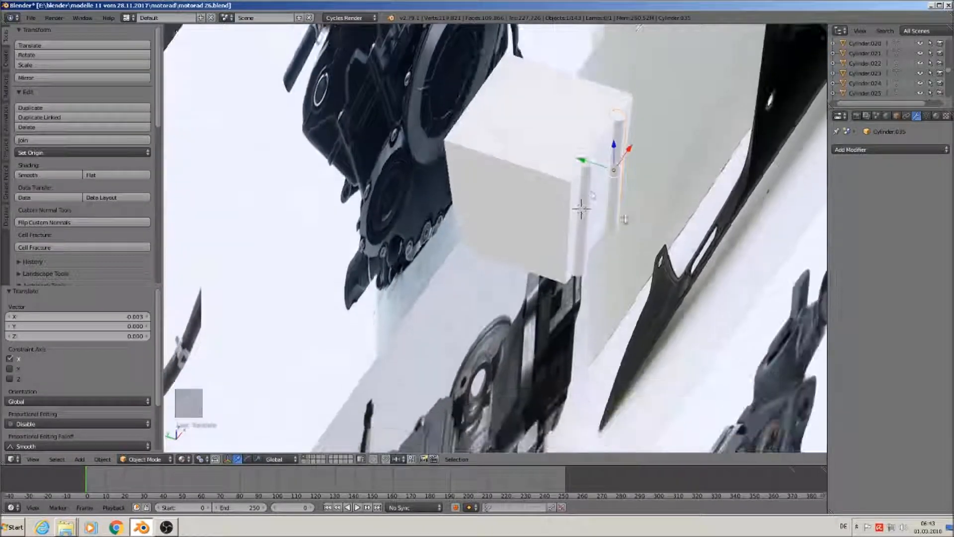
# Duplicate both cylinders, tilt the copies -7.25° and shift them along Y to the remaining corners
pyautogui.keyDown('shift'); pyautogui.rightClick(579, 184); pyautogui.keyUp('shift')
pyautogui.hotkey('shift', 'd')
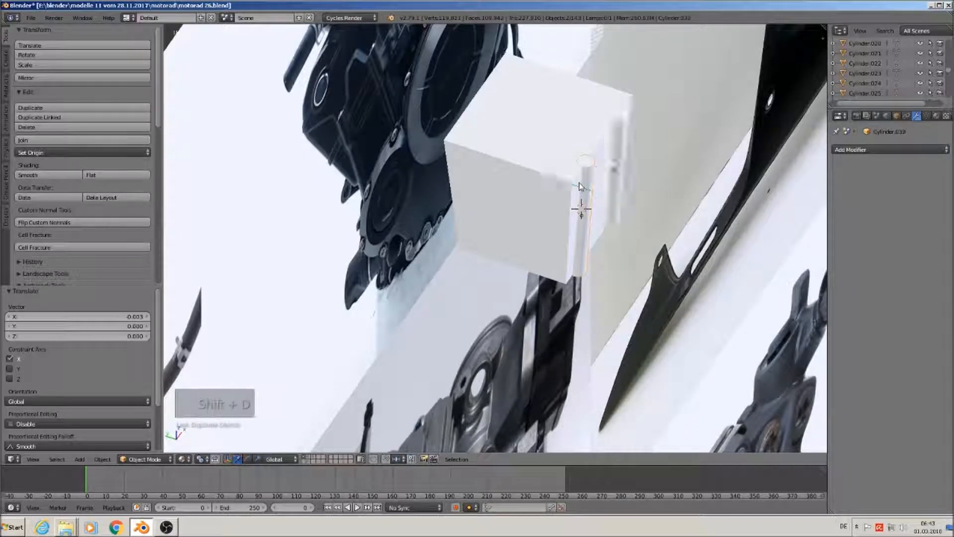
pyautogui.moveTo(462, 139); pyautogui.dragTo(452, 136)
pyautogui.moveTo(471, 137); pyautogui.dragTo(484, 125, button='middle')
pyautogui.press('KP_5')
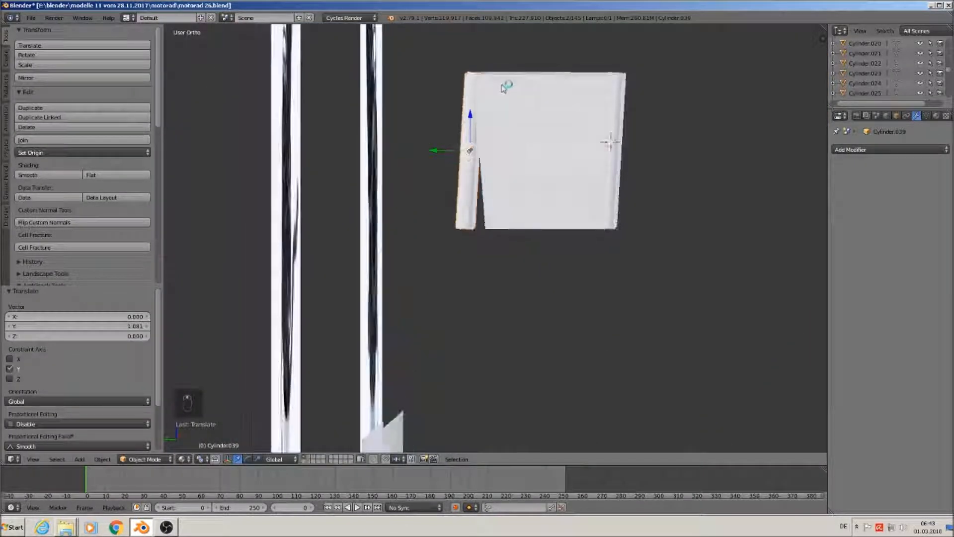
pyautogui.press('r')
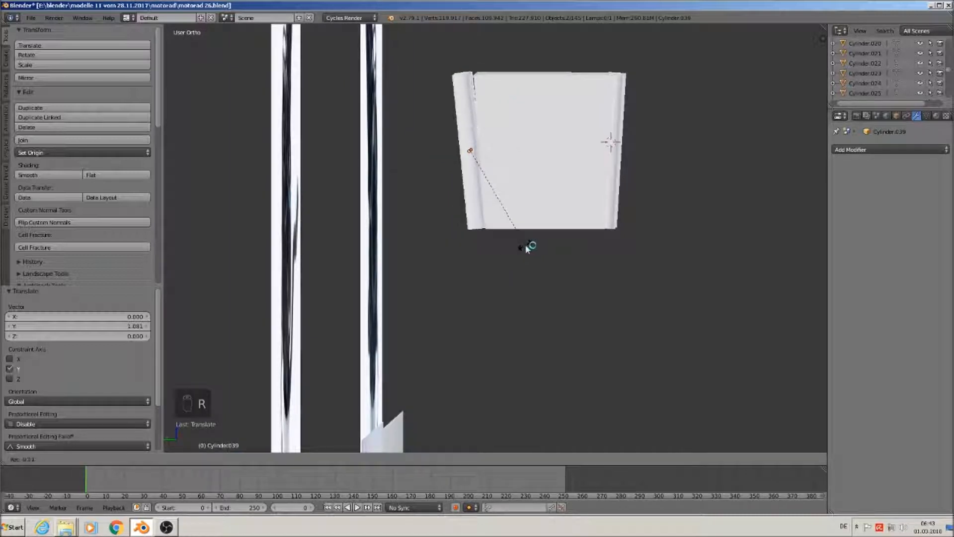
pyautogui.click(518, 222)
pyautogui.moveTo(438, 151); pyautogui.dragTo(451, 153)
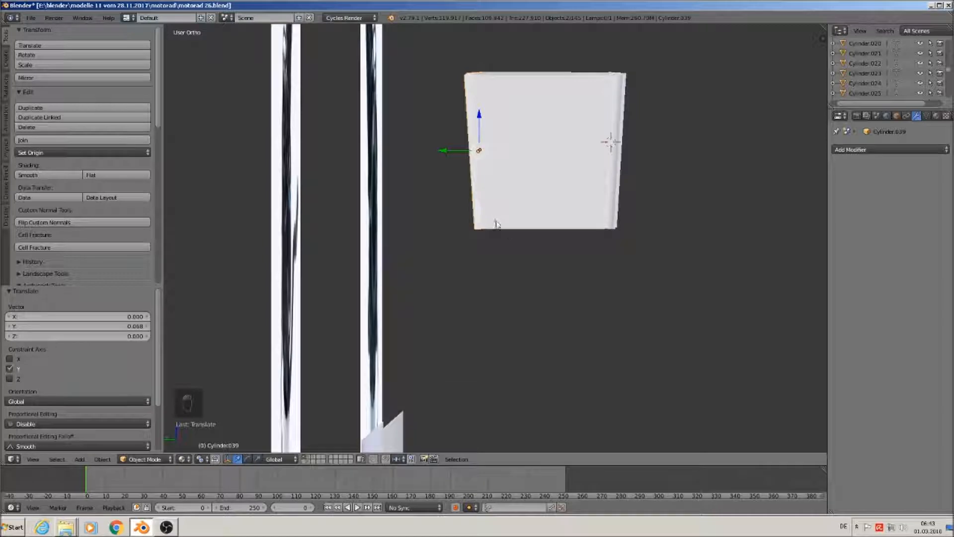
pyautogui.moveTo(447, 148); pyautogui.dragTo(445, 147)
# Select the four corner cylinders
pyautogui.moveTo(561, 218); pyautogui.dragTo(541, 252, button='middle')
pyautogui.rightClick(551, 230)
pyautogui.keyDown('shift'); pyautogui.rightClick(604, 183); pyautogui.keyUp('shift')
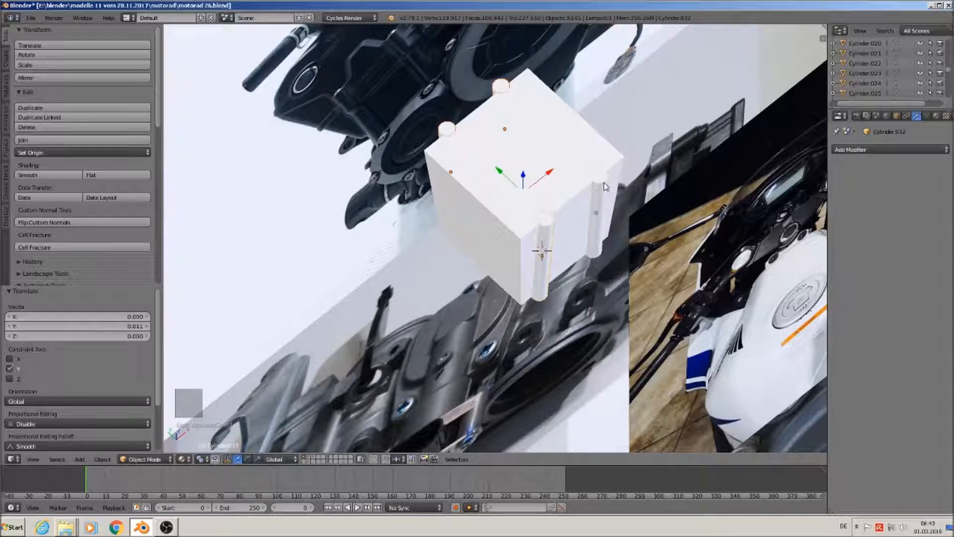
# Join the corner cylinders and make a copy rotated 90° about Z
pyautogui.click(47, 140)
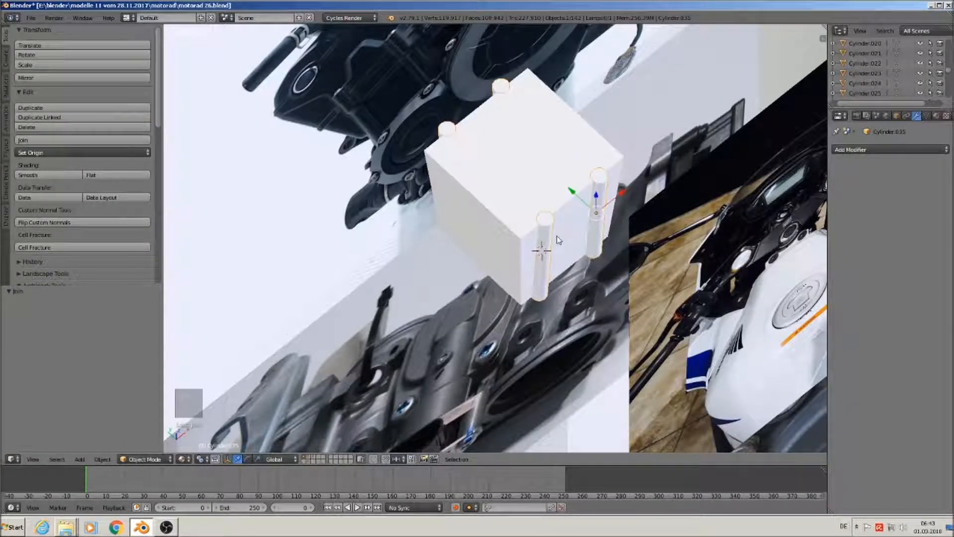
pyautogui.hotkey('shift', 'd')
pyautogui.rightClick(588, 294)
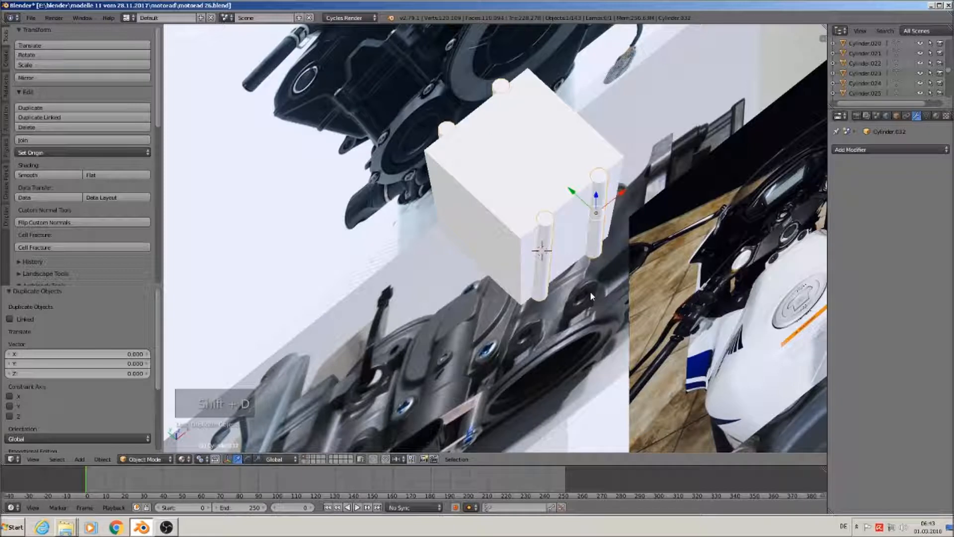
pyautogui.press('r')
pyautogui.press('z')
pyautogui.press('9')
pyautogui.press('0')
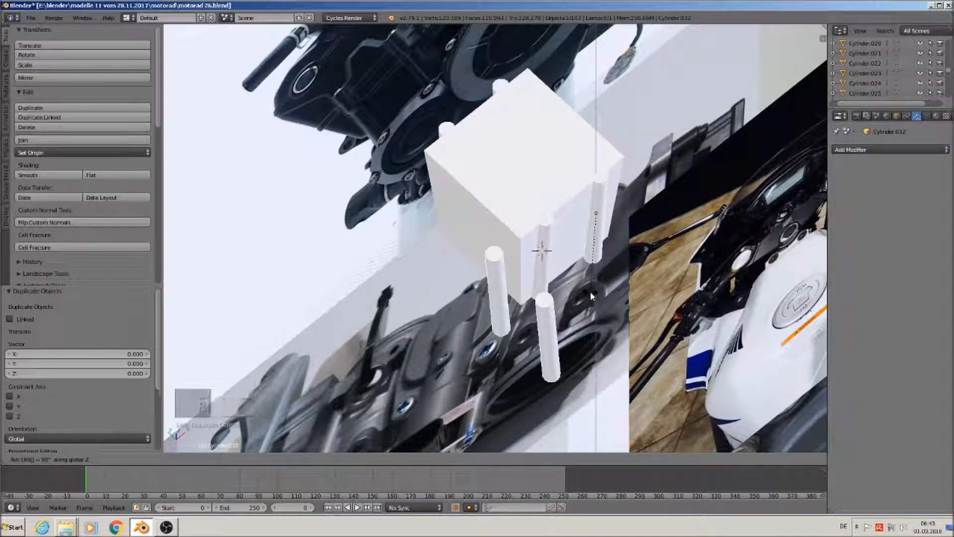
pyautogui.press('Return')
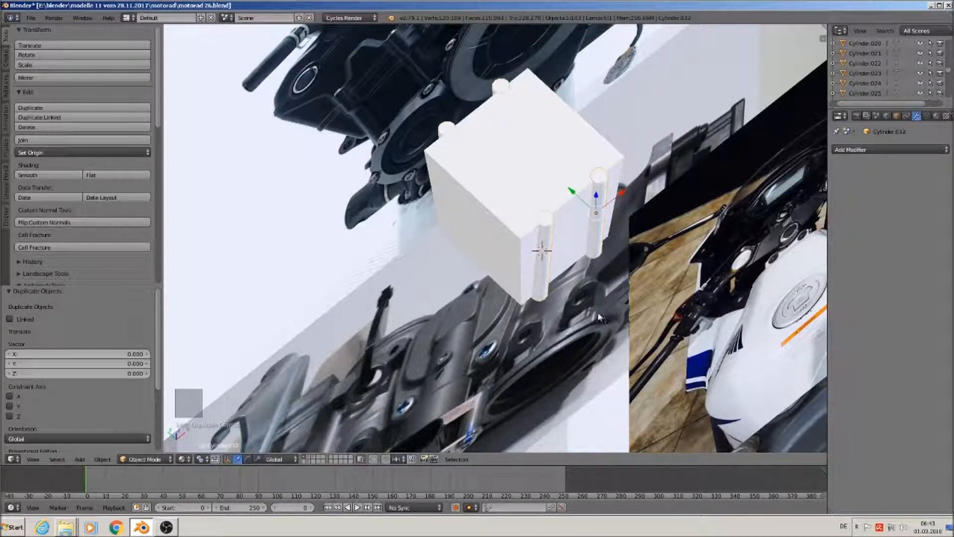
# Undo an extra Z-shifted duplicate and set the rods' origin to their geometry
pyautogui.hotkey('shift', 'd')
pyautogui.press('z')
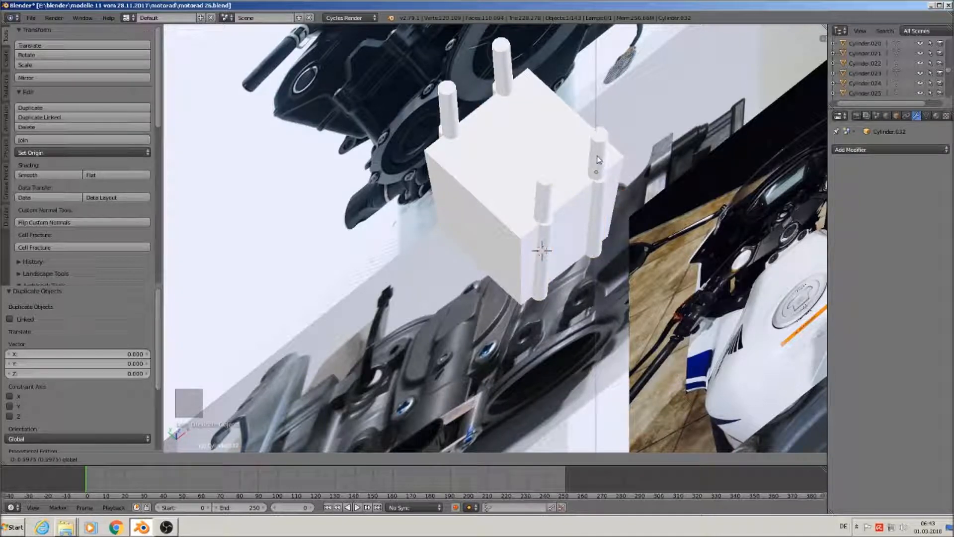
pyautogui.click(600, 188)
pyautogui.hotkey('ctrl', 'z')
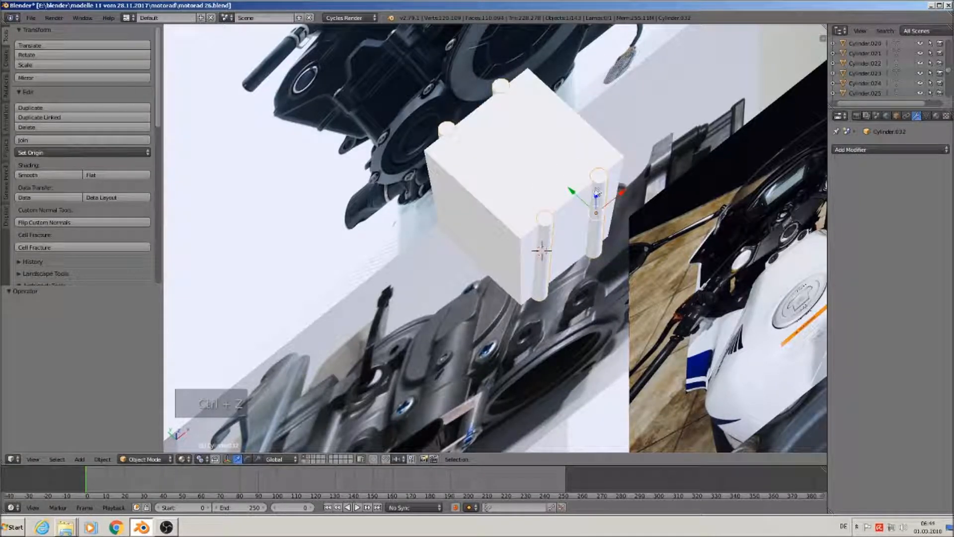
pyautogui.click(52, 153)
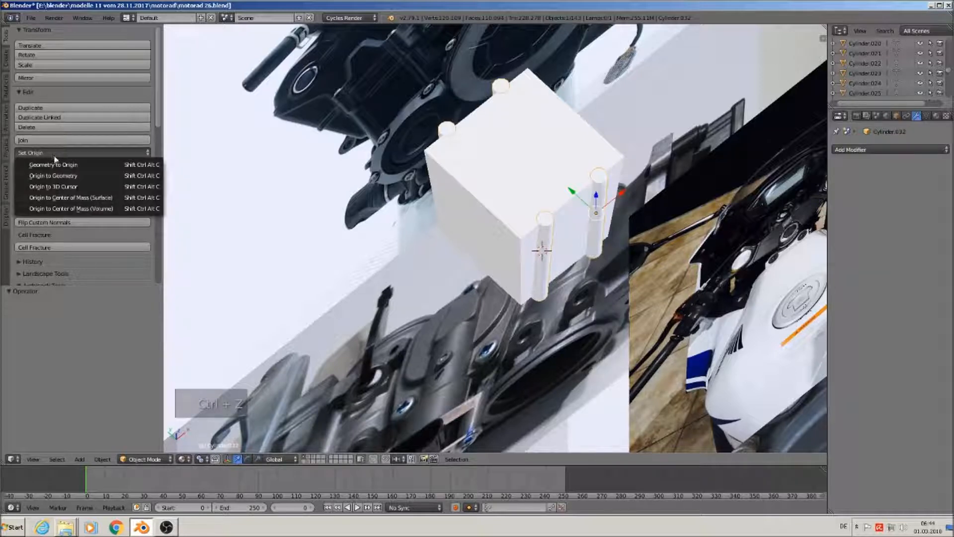
pyautogui.click(58, 176)
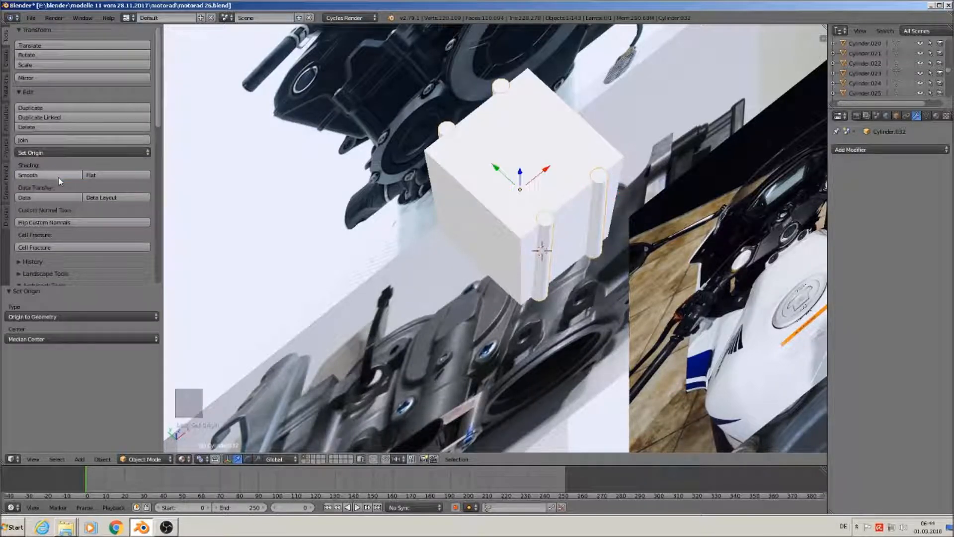
# Rotate the rods 30° about Z and deselect everything
pyautogui.moveTo(547, 261); pyautogui.dragTo(571, 256, button='middle')
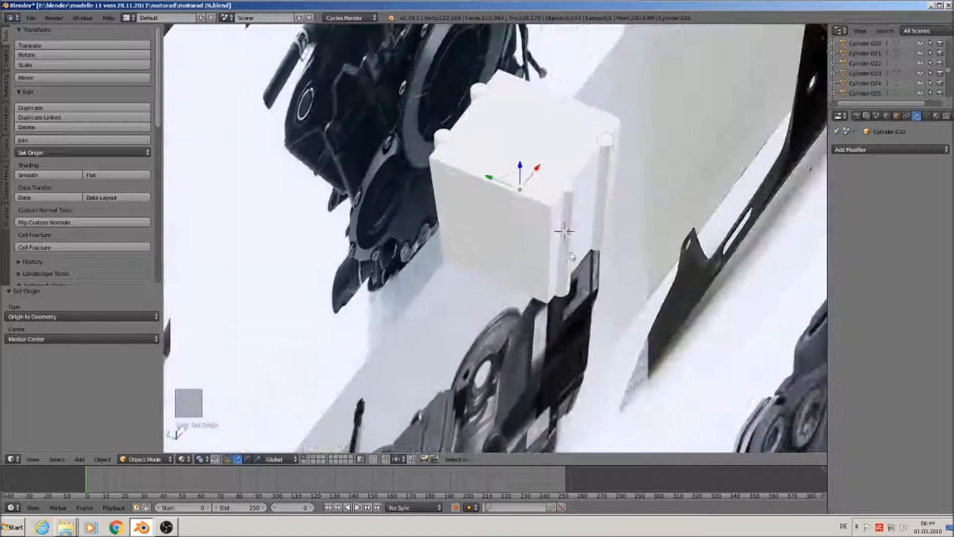
pyautogui.write('rz30')
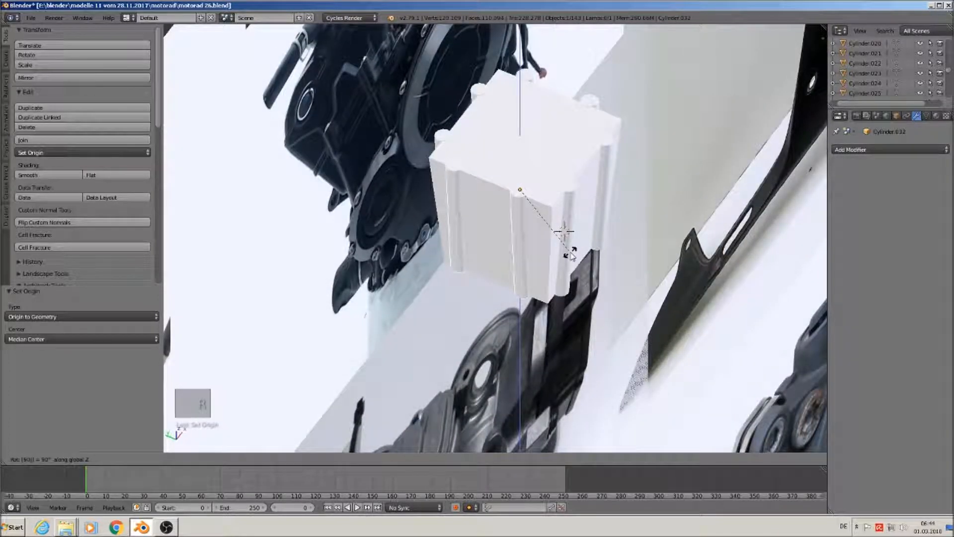
pyautogui.press('Return')
pyautogui.moveTo(571, 256); pyautogui.dragTo(523, 179, button='middle')
pyautogui.press('a')
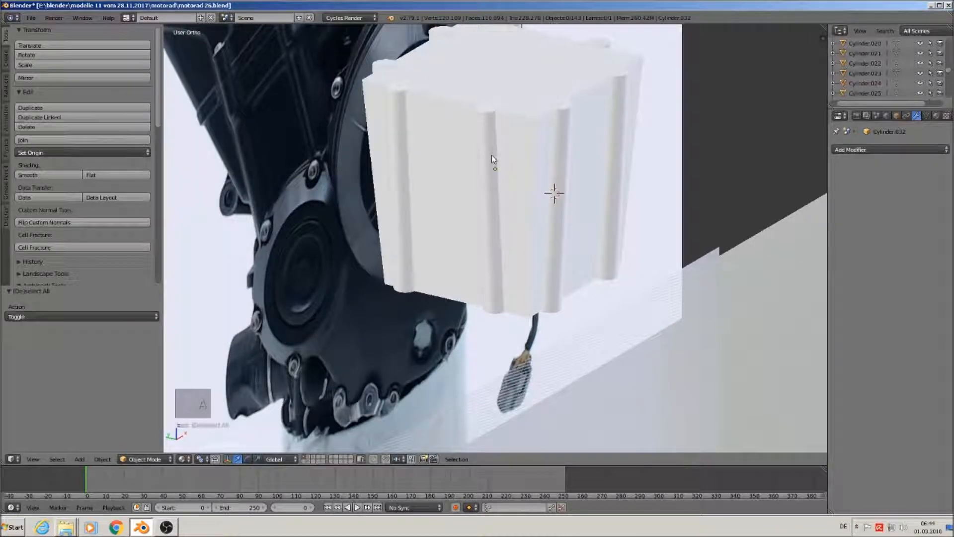
# Select the white box plus both rib cylinder sets and join them into Cylinder.032
pyautogui.rightClick(530, 100)
pyautogui.keyDown('shift'); pyautogui.rightClick(496, 157); pyautogui.keyUp('shift')
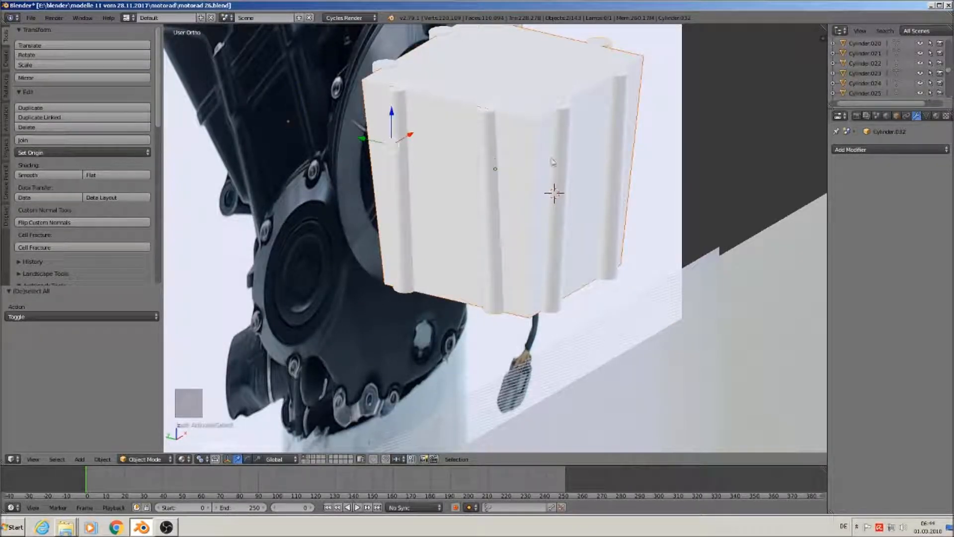
pyautogui.keyDown('shift'); pyautogui.rightClick(560, 159); pyautogui.keyUp('shift')
pyautogui.keyDown('shift'); pyautogui.rightClick(297, 128); pyautogui.keyUp('shift')
pyautogui.keyDown('shift'); pyautogui.rightClick(297, 128); pyautogui.keyUp('shift')
pyautogui.rightClick(404, 92)
pyautogui.keyDown('shift'); pyautogui.rightClick(385, 70); pyautogui.keyUp('shift')
pyautogui.rightClick(387, 65)
pyautogui.keyDown('shift'); pyautogui.rightClick(456, 77); pyautogui.keyUp('shift')
pyautogui.keyDown('shift'); pyautogui.rightClick(497, 160); pyautogui.keyUp('shift')
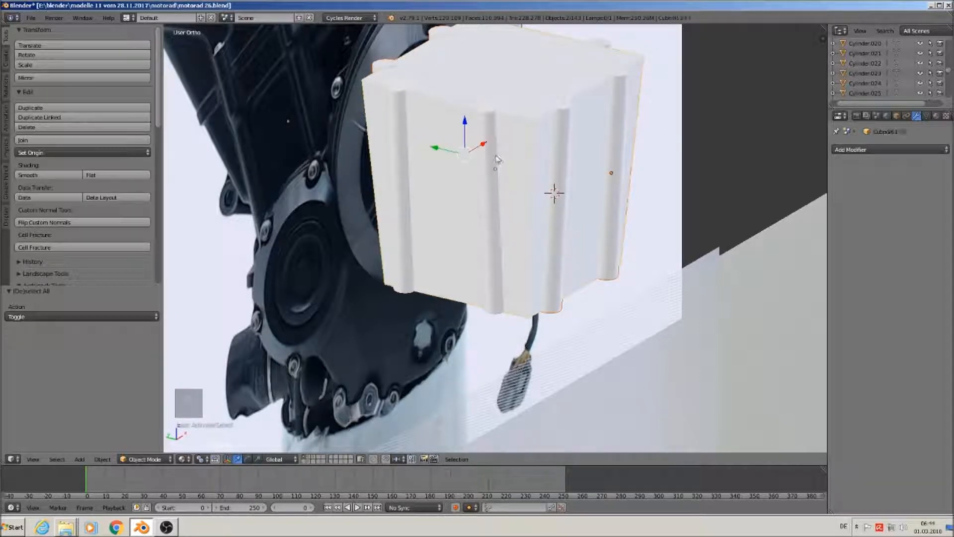
pyautogui.click(90, 142)
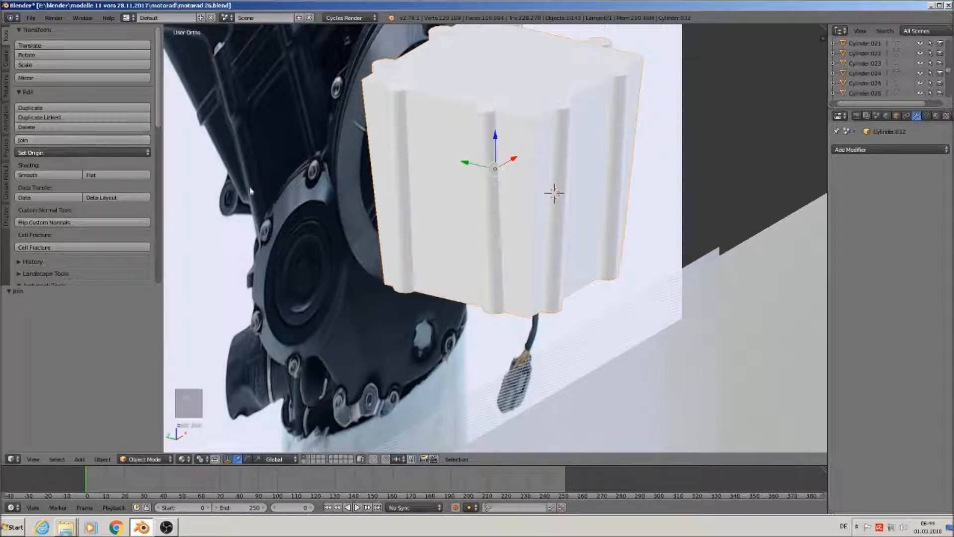
pyautogui.scroll(-3, 621, 223)
# Raise the ribbed part, then lower it along Z in front orthographic view
pyautogui.press('g')
pyautogui.press('z')
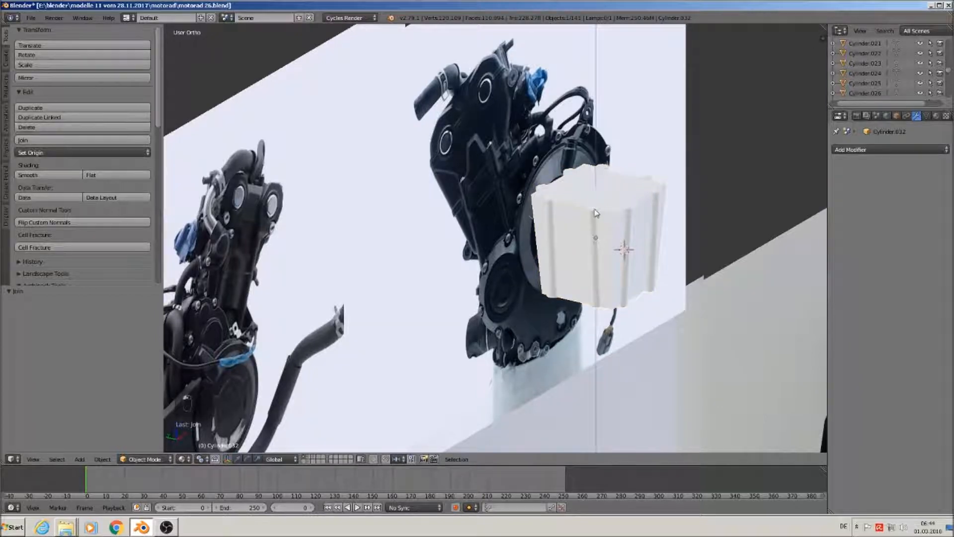
pyautogui.click(643, 154)
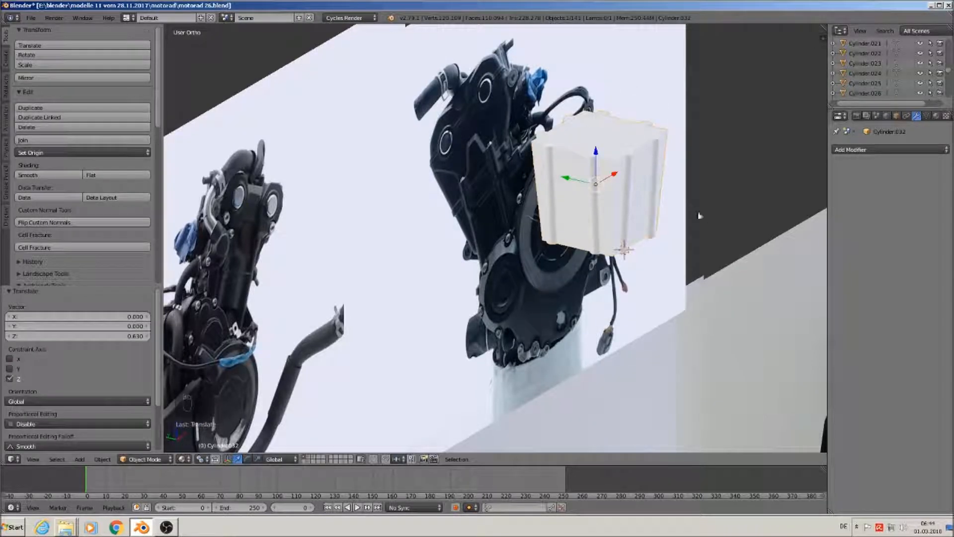
pyautogui.press('KP_1')
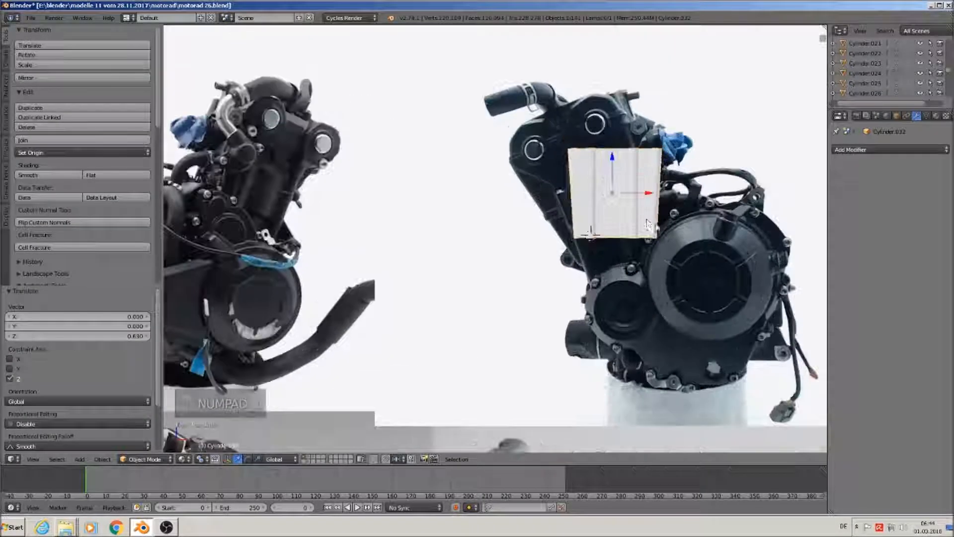
pyautogui.moveTo(612, 159); pyautogui.dragTo(618, 319)
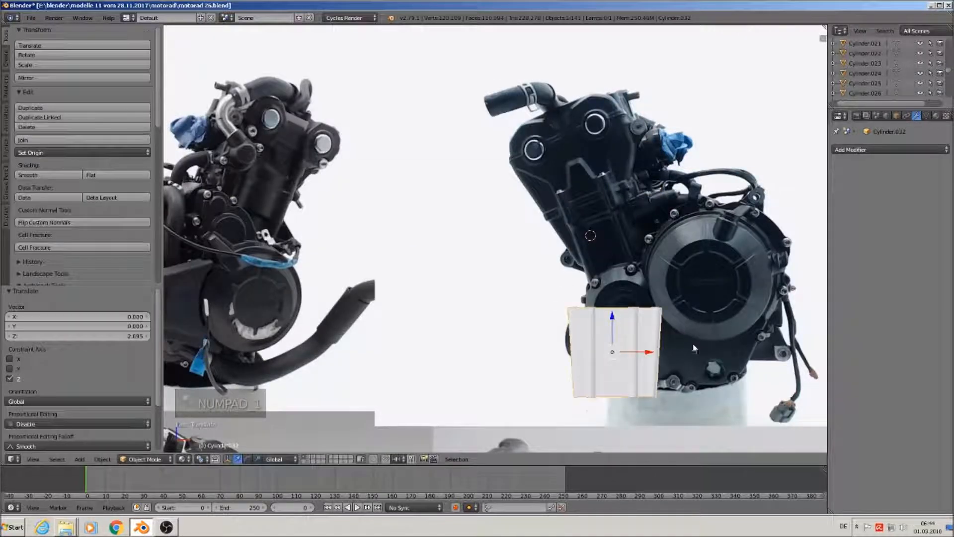
pyautogui.keyDown('shift'); pyautogui.moveTo(683, 328); pyautogui.dragTo(656, 286, button='middle'); pyautogui.keyUp('shift')
pyautogui.scroll(-3, 655, 278)
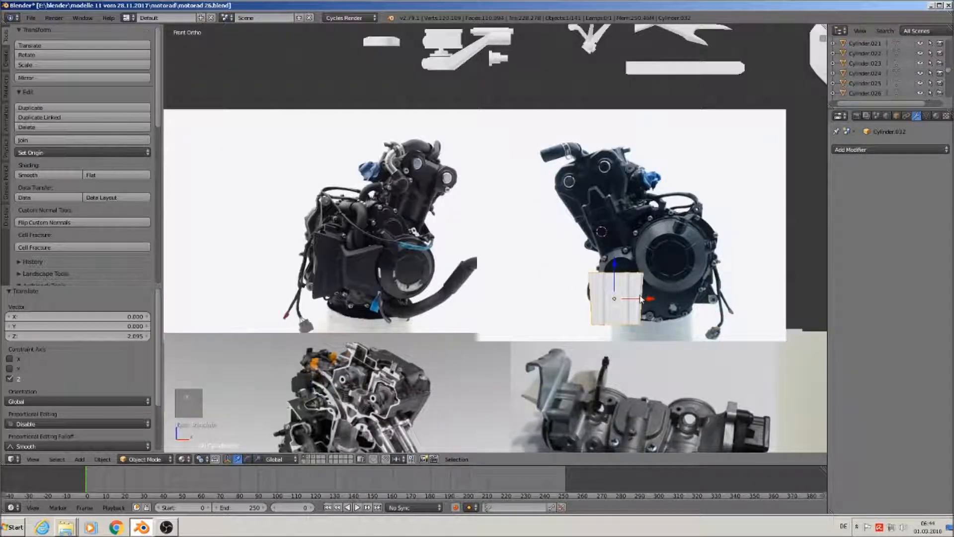
pyautogui.scroll(-4, 641, 299)
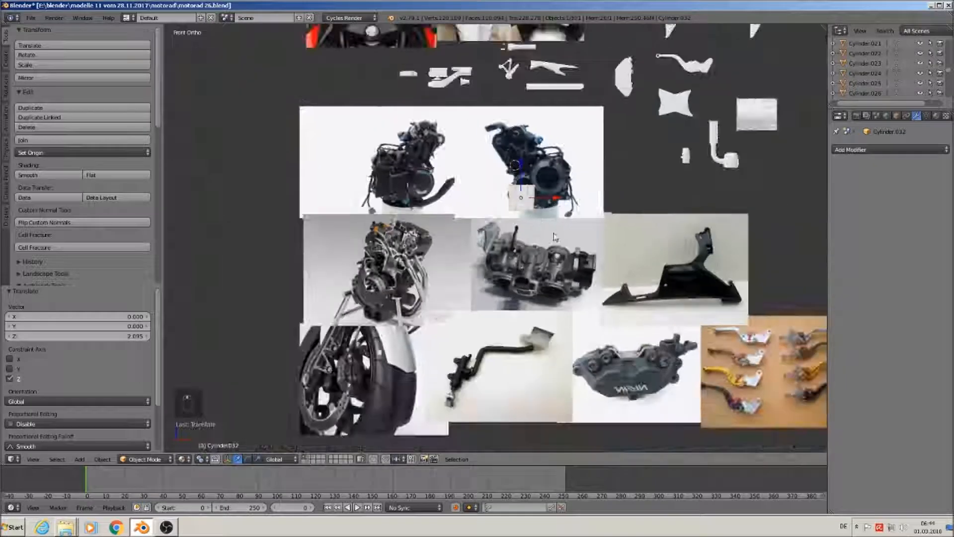
# Move the part among the spare parts at upper right and scale it to 1.24
pyautogui.press('g')
pyautogui.click(686, 167)
pyautogui.press('s')
pyautogui.click(693, 174)
pyautogui.scroll(2, 692, 174)
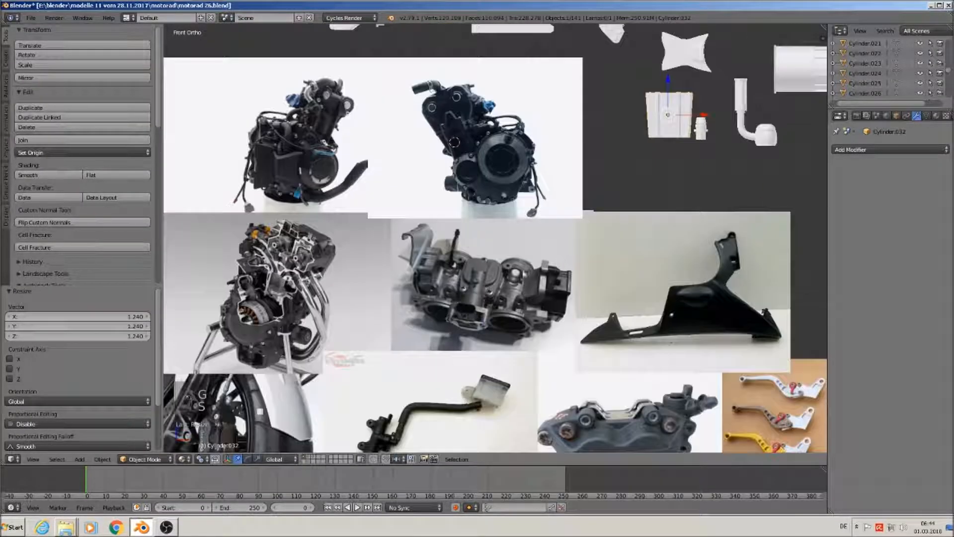
pyautogui.keyDown('shift'); pyautogui.moveTo(365, 361); pyautogui.dragTo(535, 234, button='middle'); pyautogui.keyUp('shift')
pyautogui.scroll(1, 535, 231)
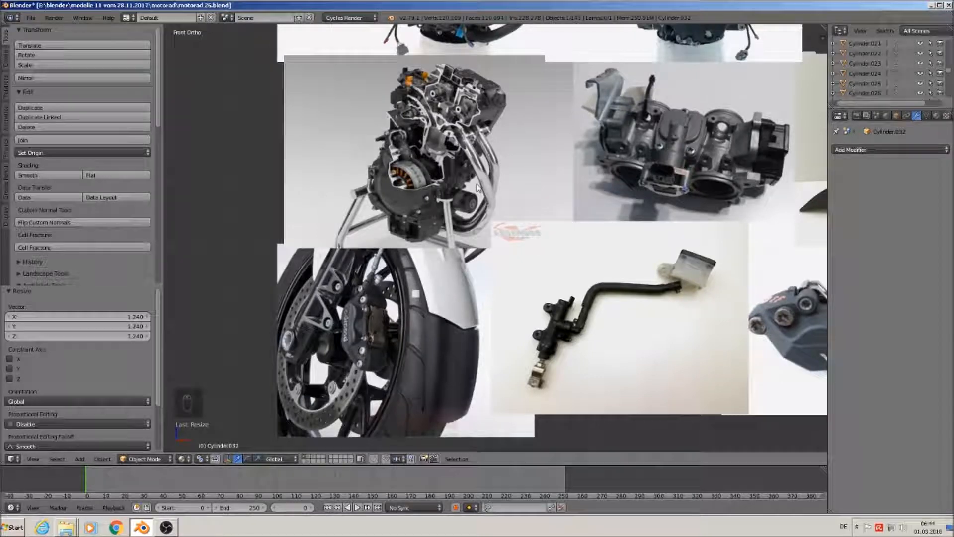
pyautogui.scroll(2, 486, 173)
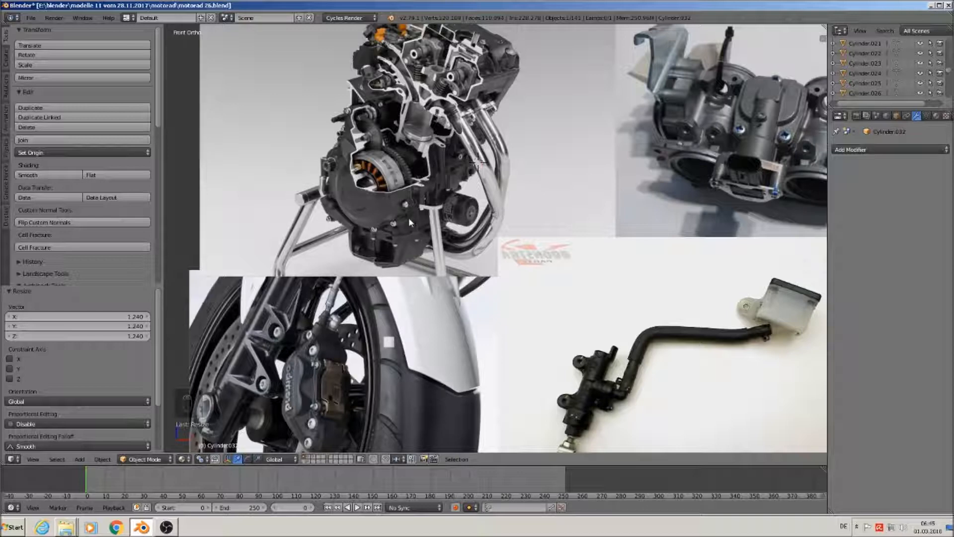
# Add a Bezier curve, rotate it 90 degrees about X, and place it beside the engine
pyautogui.click(80, 459)
pyautogui.moveTo(100, 439)
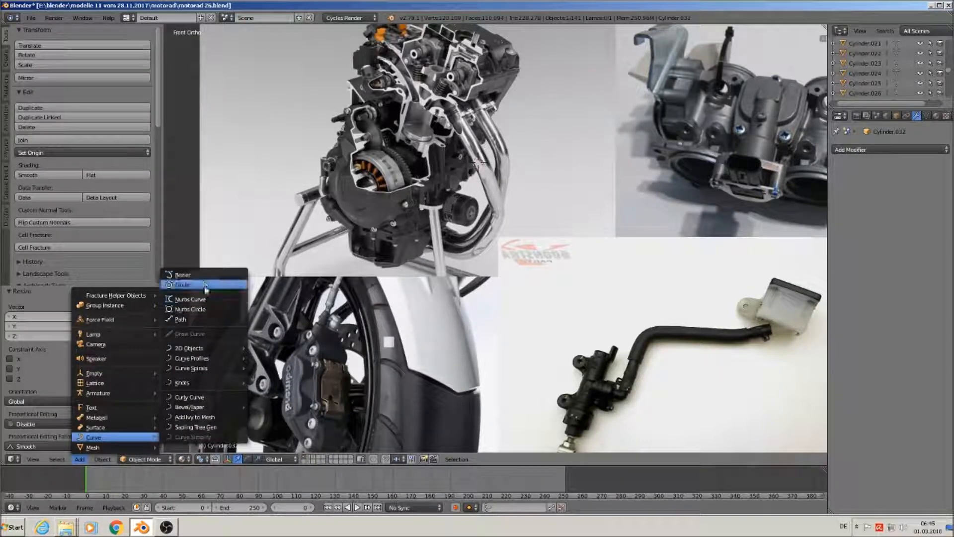
pyautogui.click(182, 275)
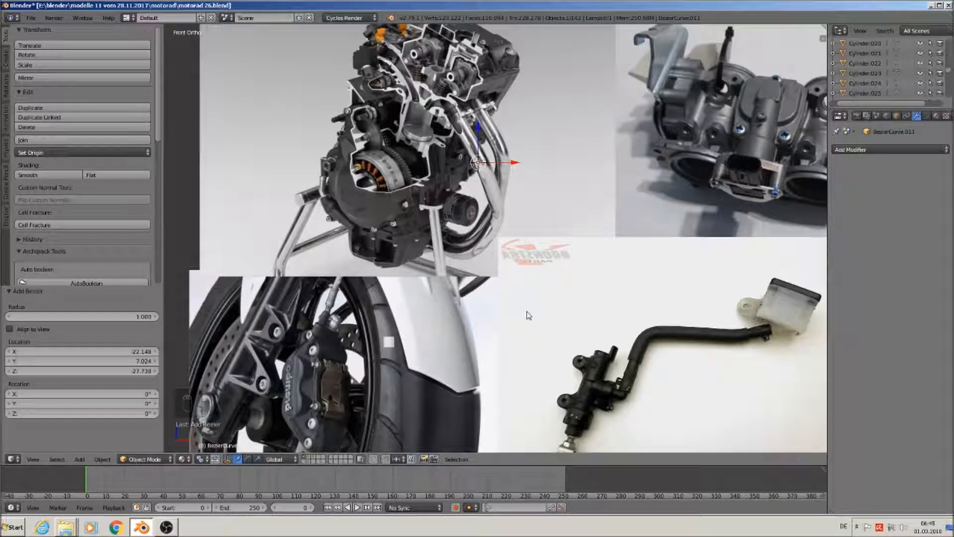
pyautogui.press('r')
pyautogui.press('x')
pyautogui.press('9')
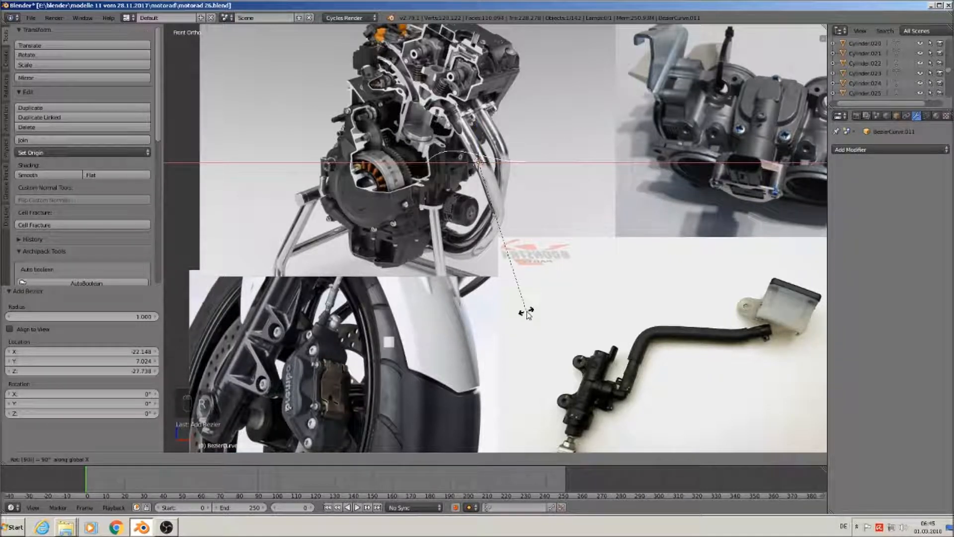
pyautogui.write('0')
pyautogui.press('Return')
pyautogui.press('g')
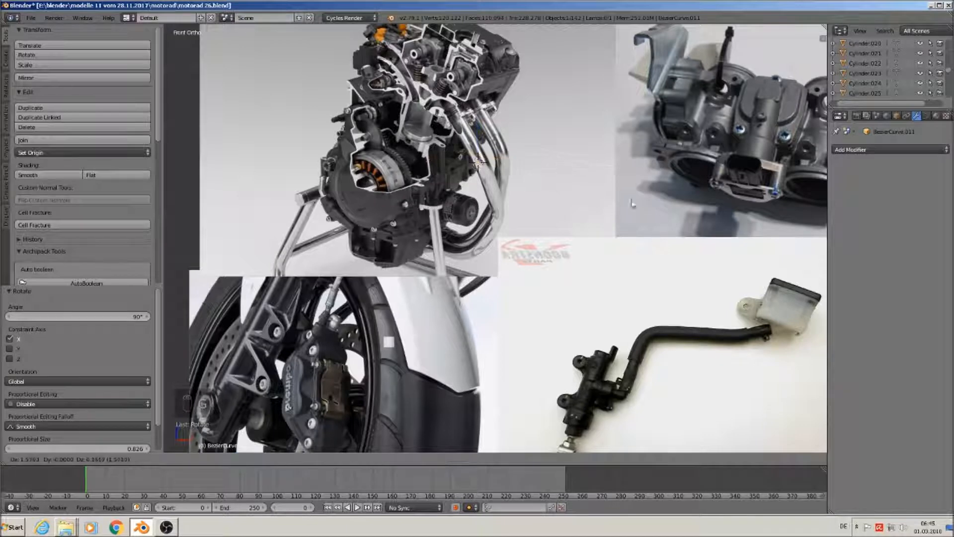
pyautogui.click(621, 205)
pyautogui.scroll(2, 602, 257)
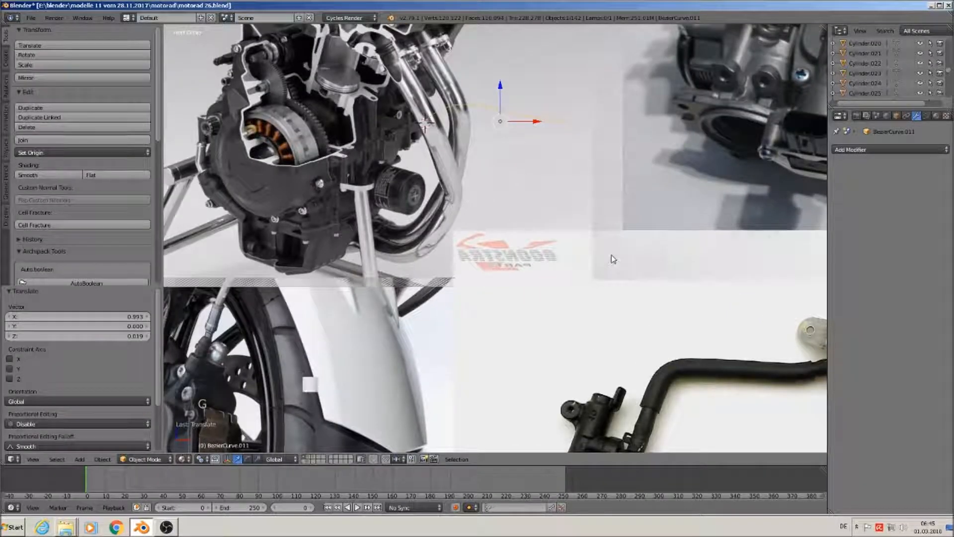
# In front view, position the curve's points along the chrome exhaust tube in Edit Mode
pyautogui.press('KP_1')
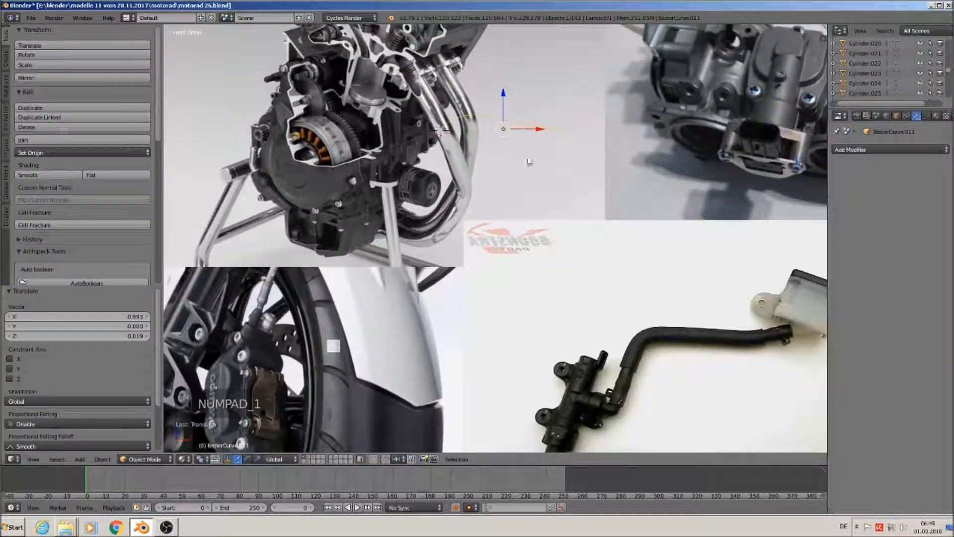
pyautogui.press('Tab')
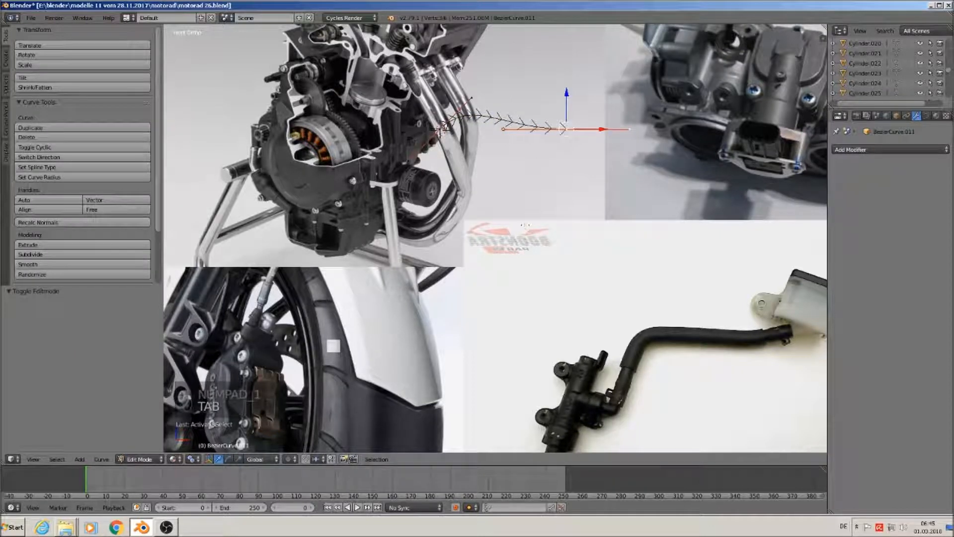
pyautogui.press('g')
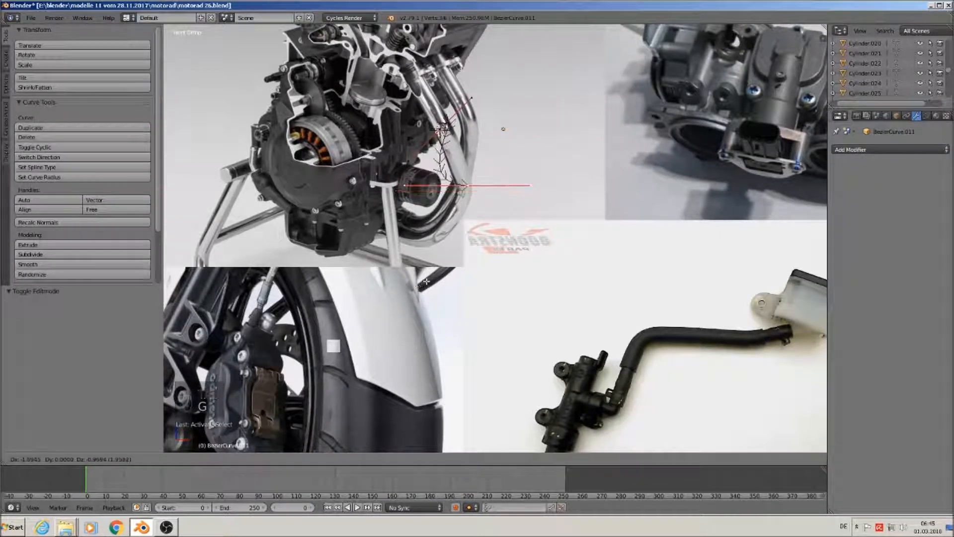
pyautogui.click(411, 219)
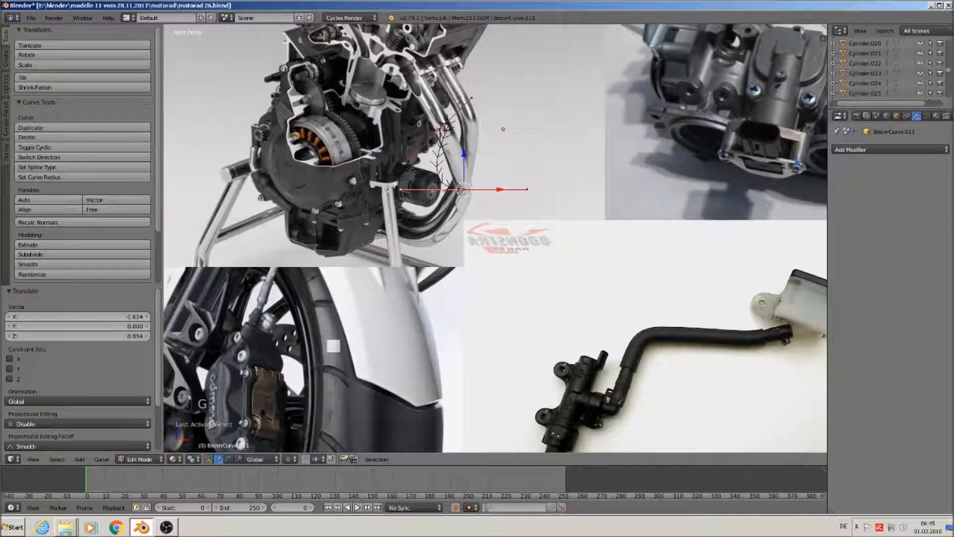
pyautogui.press('g')
pyautogui.click(474, 88)
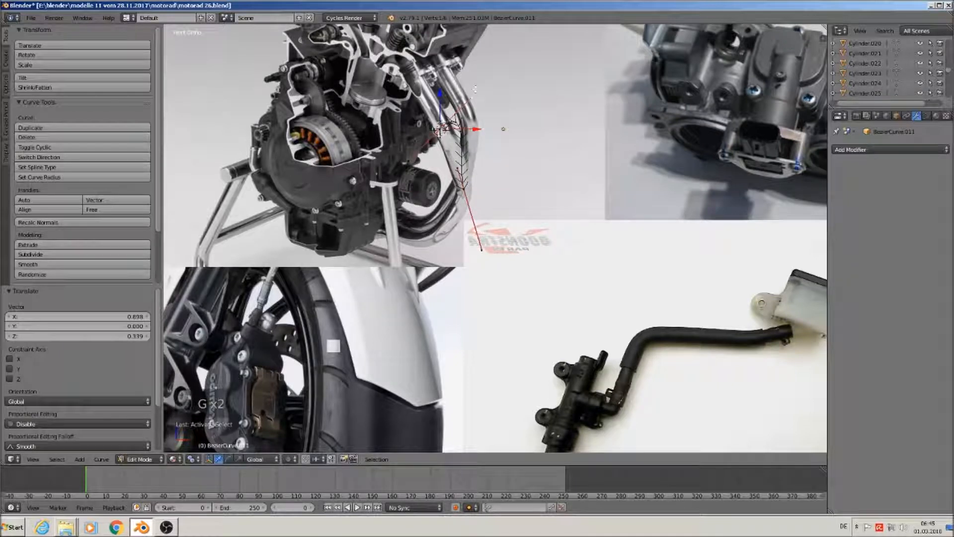
pyautogui.press('g')
pyautogui.click(457, 148)
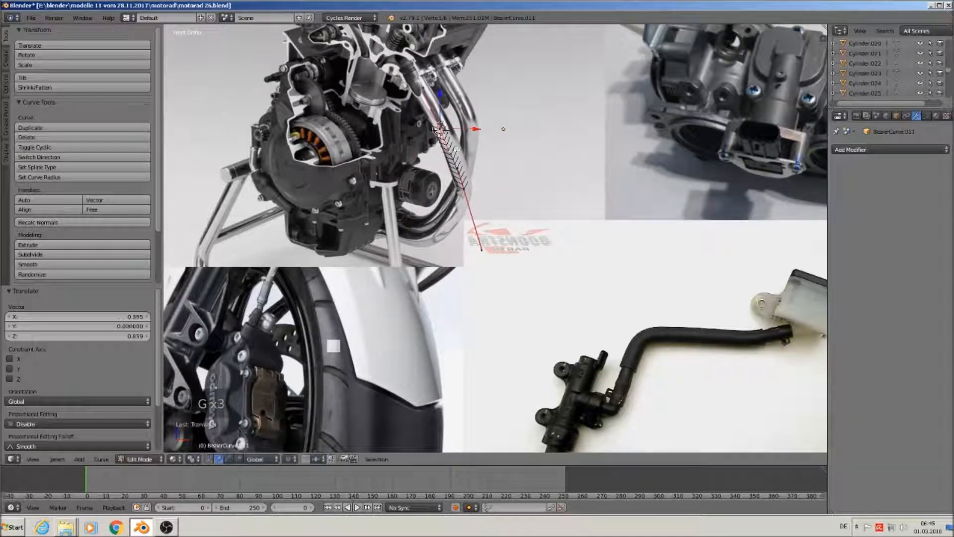
pyautogui.press('g')
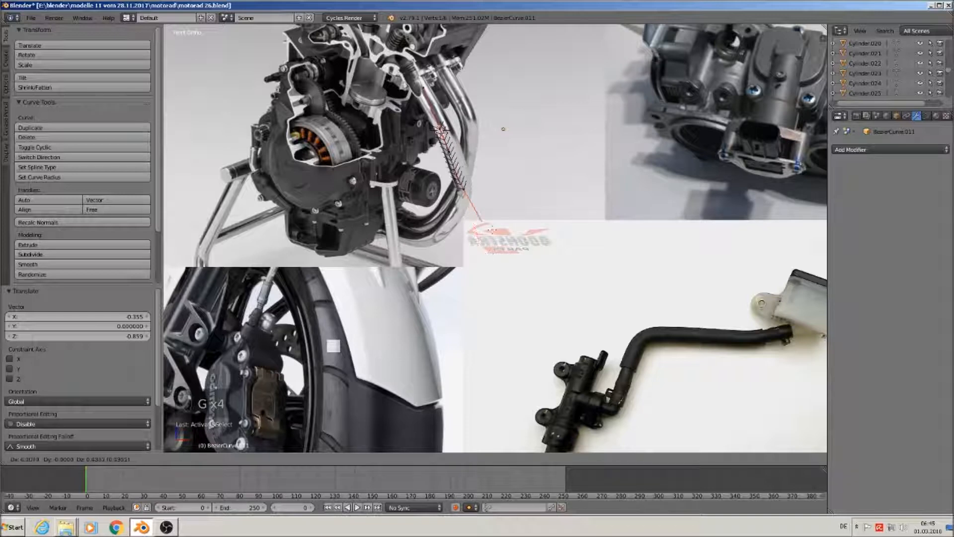
pyautogui.click(472, 197)
# Extrude a new curve point down along the pipe
pyautogui.scroll(3, 474, 243)
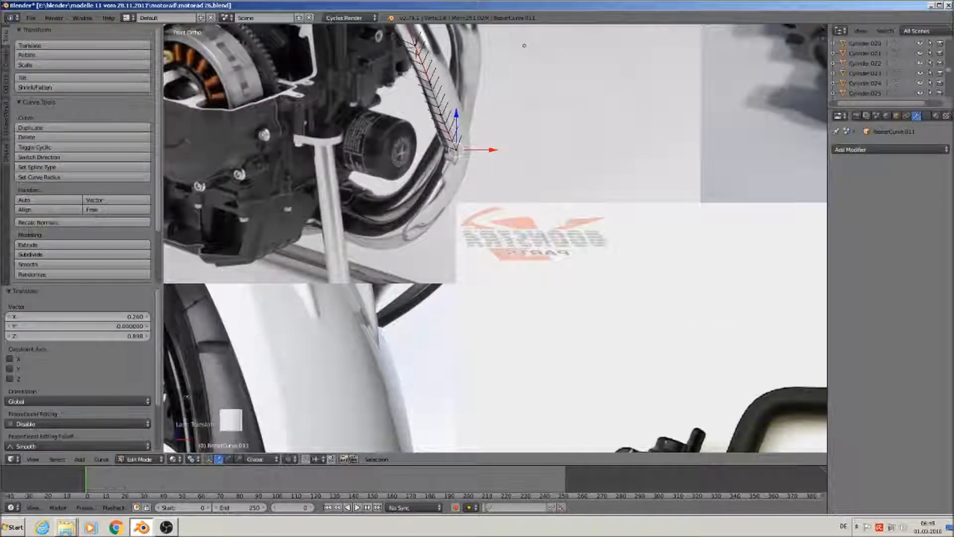
pyautogui.keyDown('shift'); pyautogui.moveTo(475, 243); pyautogui.dragTo(639, 330, button='middle'); pyautogui.keyUp('shift')
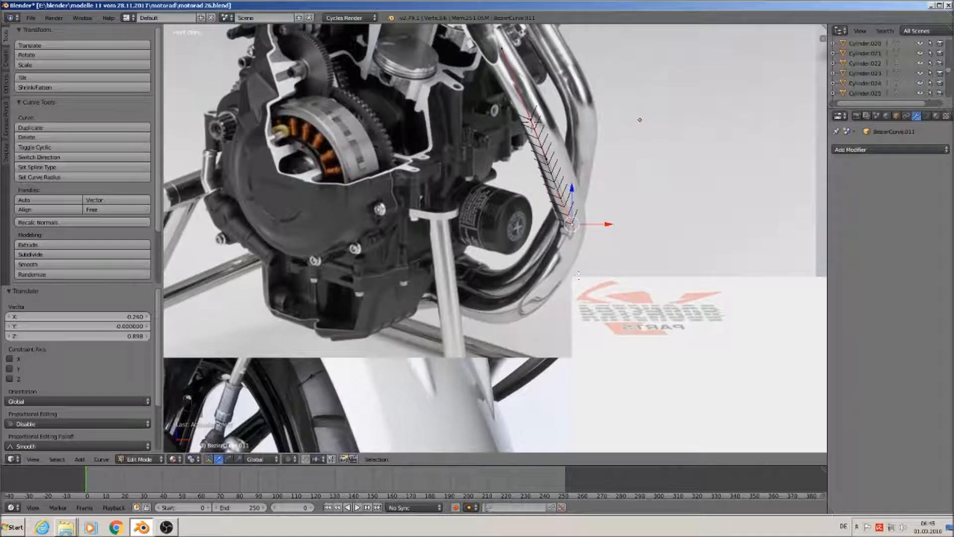
pyautogui.press('e')
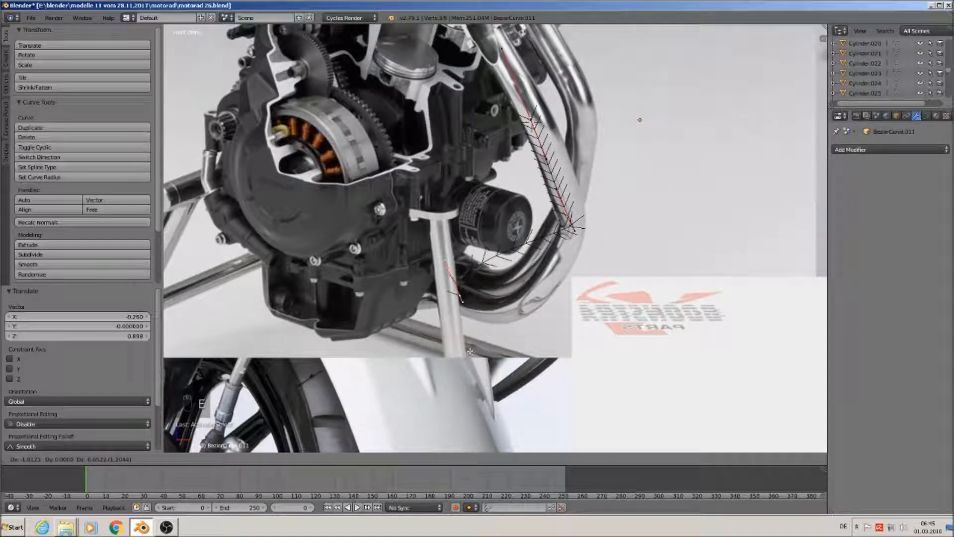
pyautogui.click(470, 350)
# Set the new curve point on the pipe's lower bend, checking alignment from the front view
pyautogui.press('g')
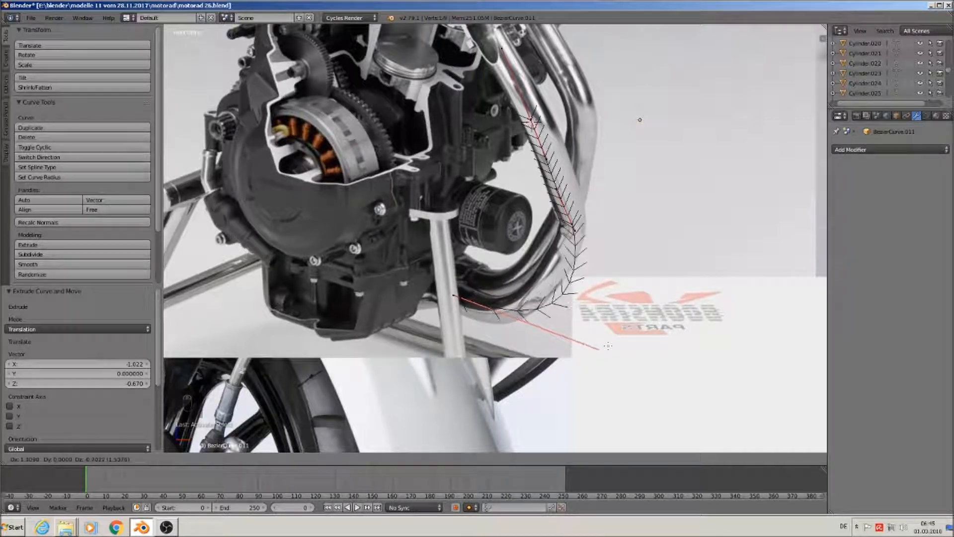
pyautogui.click(576, 334)
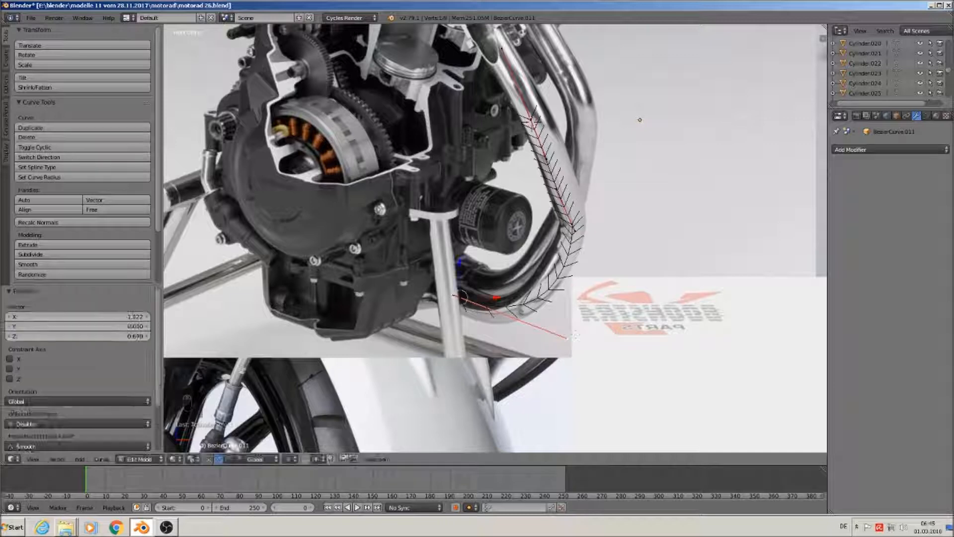
pyautogui.moveTo(483, 327)
pyautogui.mouseDown(button='middle')
pyautogui.moveTo(522, 301)
pyautogui.moveTo(486, 302)
pyautogui.moveTo(481, 323)
pyautogui.mouseUp(button='middle')
pyautogui.press('KP_1')
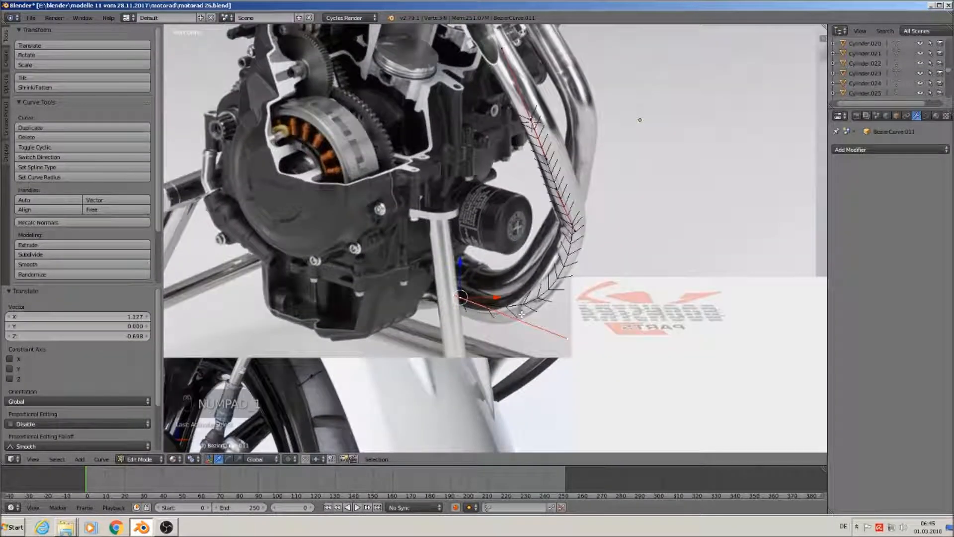
# Extrude another point under the engine and fine-tune its position along the pipe
pyautogui.press('e')
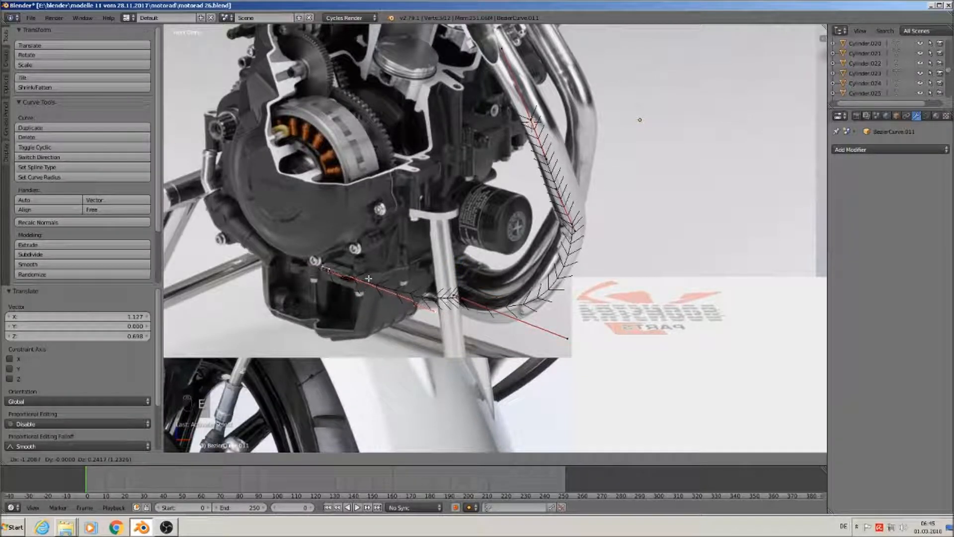
pyautogui.click(369, 278)
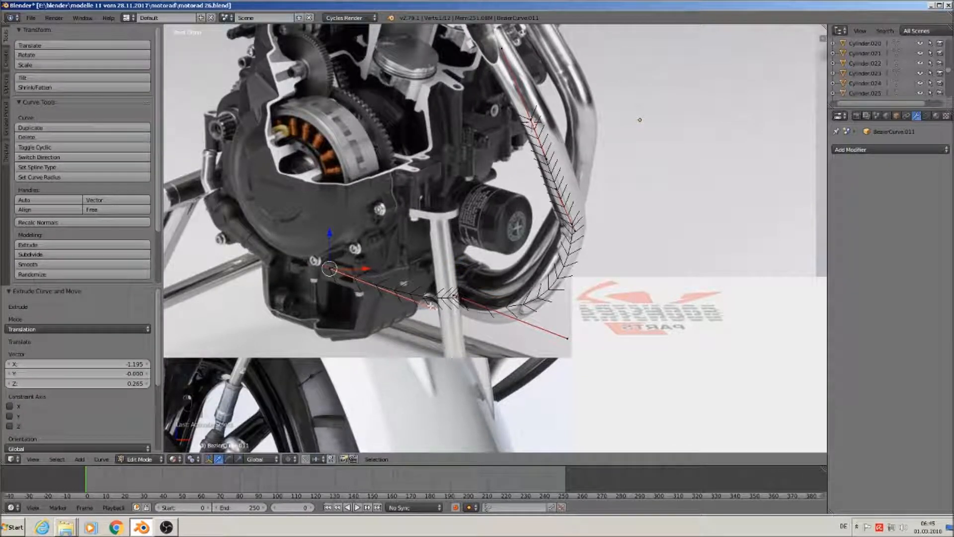
pyautogui.press('g')
pyautogui.click(434, 288)
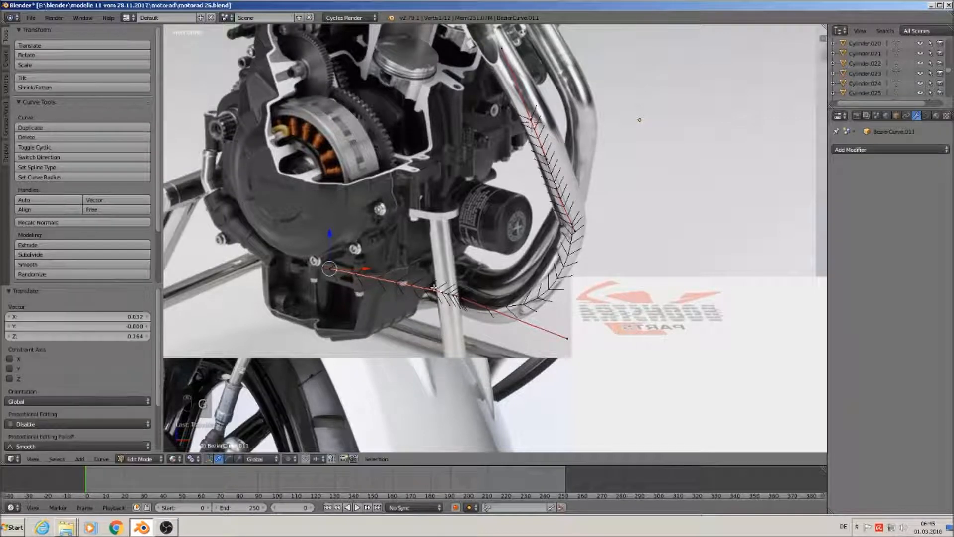
pyautogui.press('g')
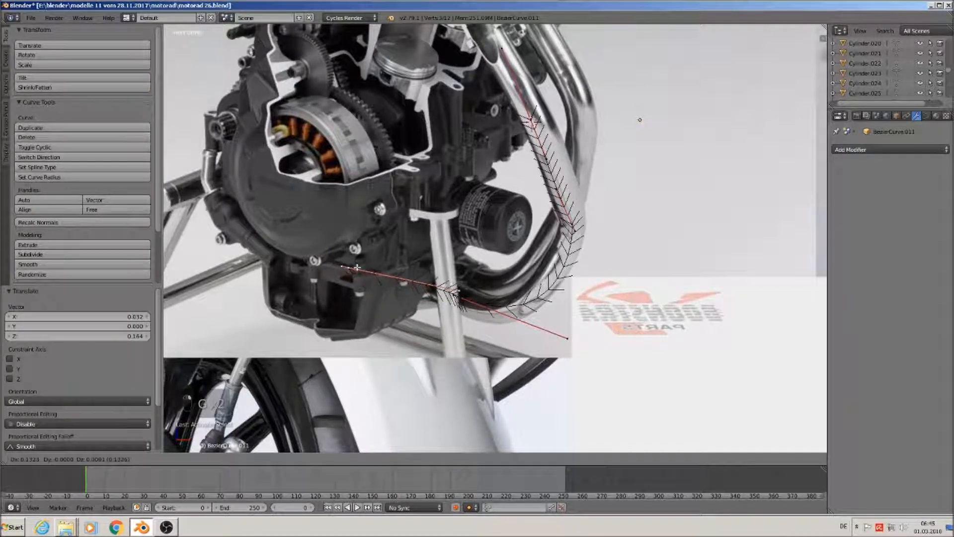
pyautogui.click(392, 280)
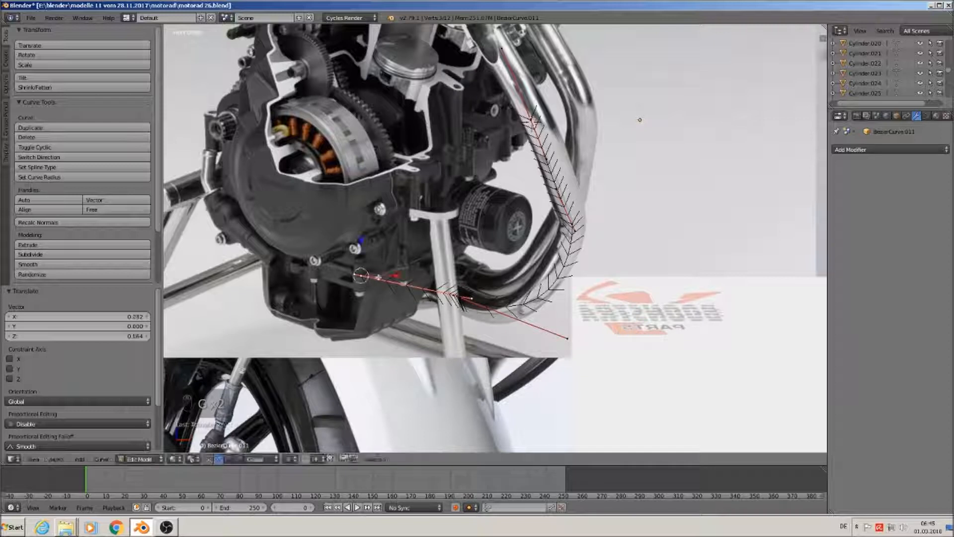
pyautogui.press('g')
pyautogui.click(473, 305)
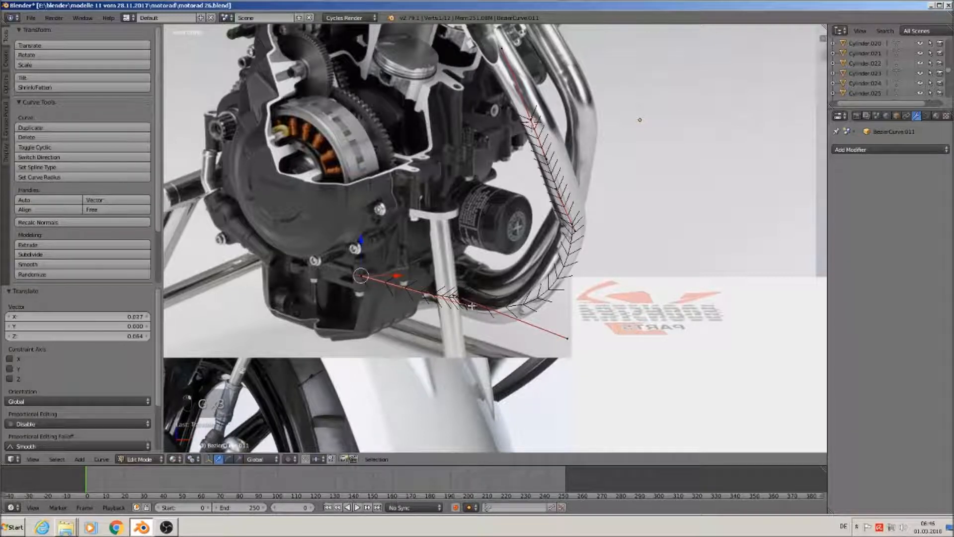
pyautogui.press('g')
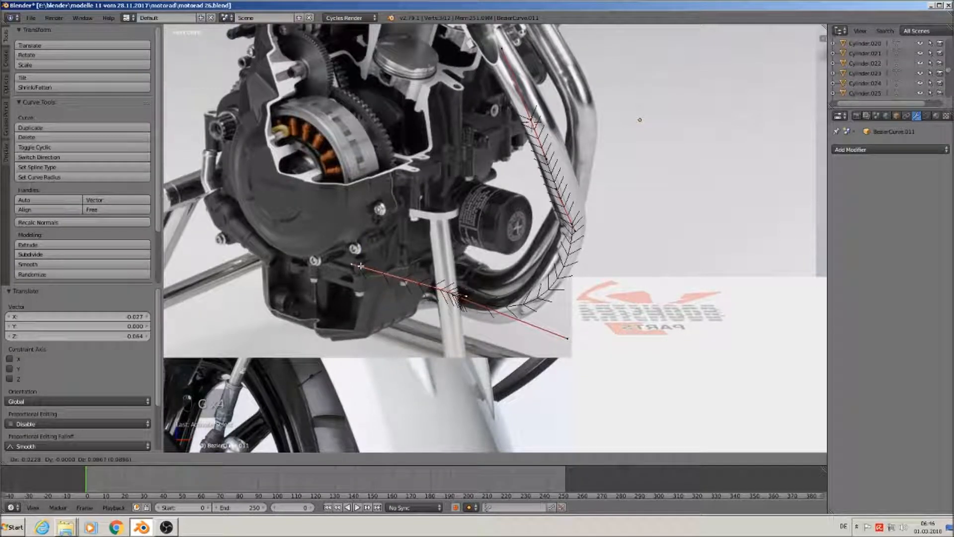
pyautogui.click(359, 268)
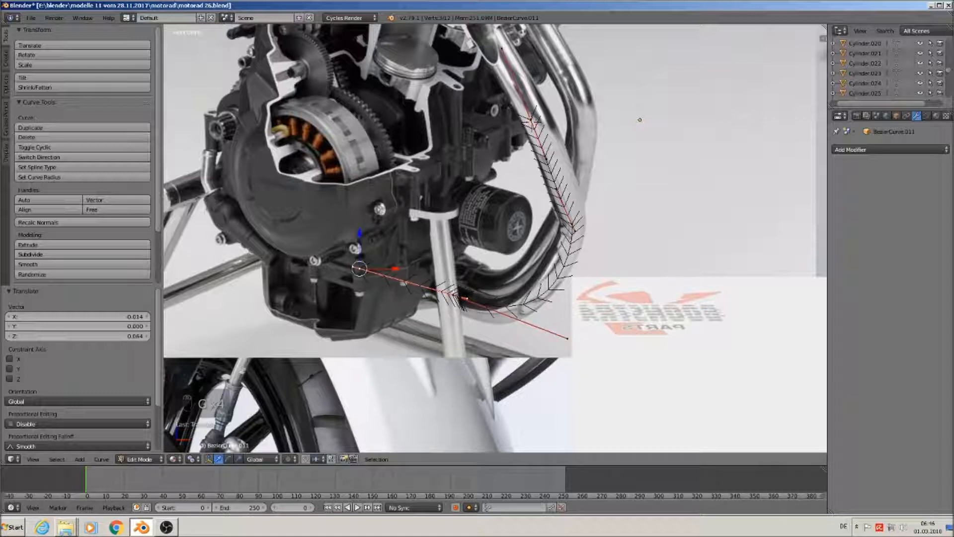
pyautogui.press('g')
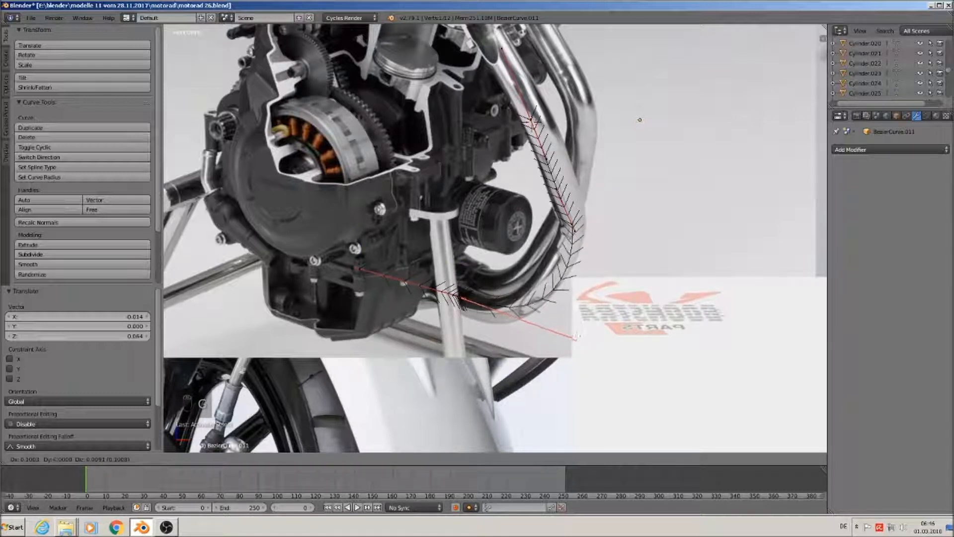
# Place the last point, return to Object Mode, and set the curve's fill mode to Full
pyautogui.click(580, 310)
pyautogui.press('Tab')
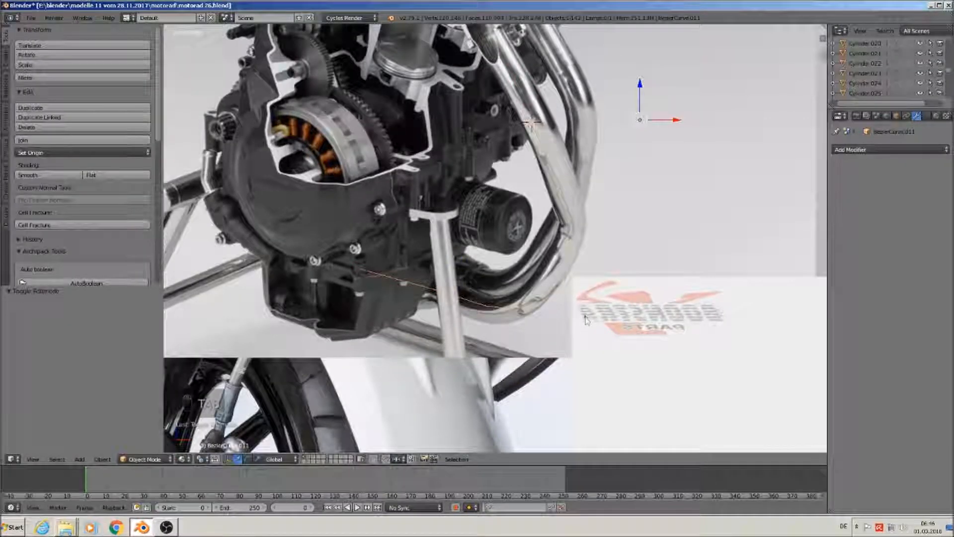
pyautogui.scroll(-2, 581, 310)
pyautogui.click(926, 116)
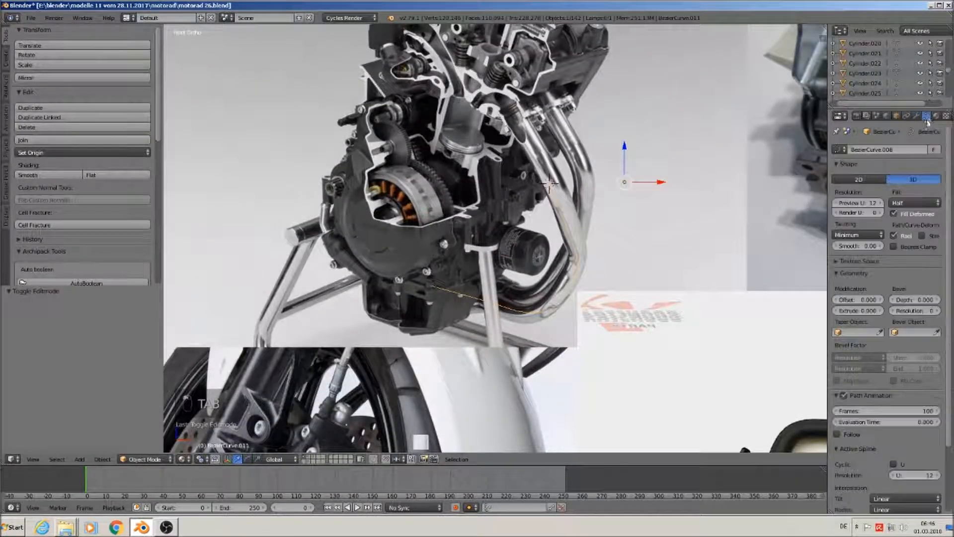
pyautogui.click(914, 202)
pyautogui.click(908, 194)
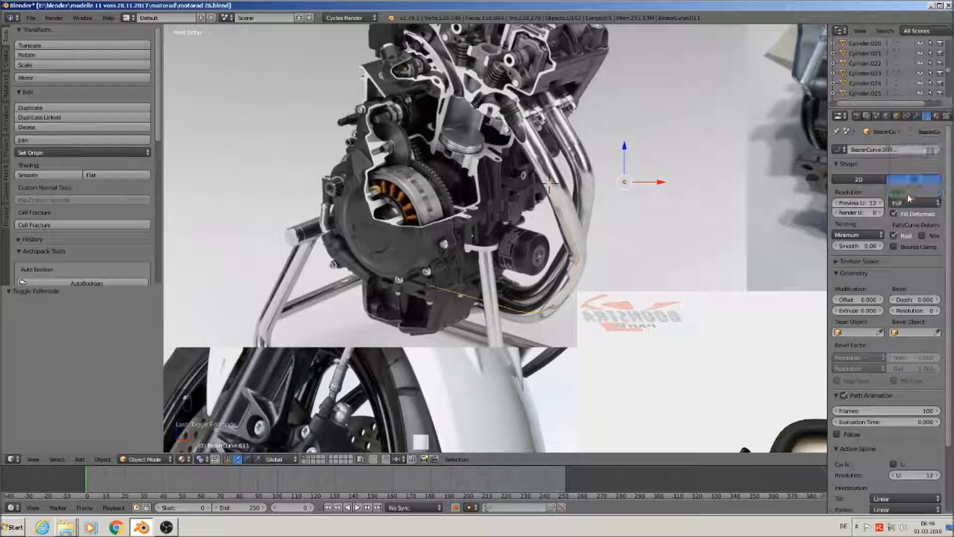
# Give the tube a 0.135 bevel depth and bevel resolution 3, then re-enter Edit Mode
pyautogui.moveTo(911, 300); pyautogui.dragTo(932, 300)
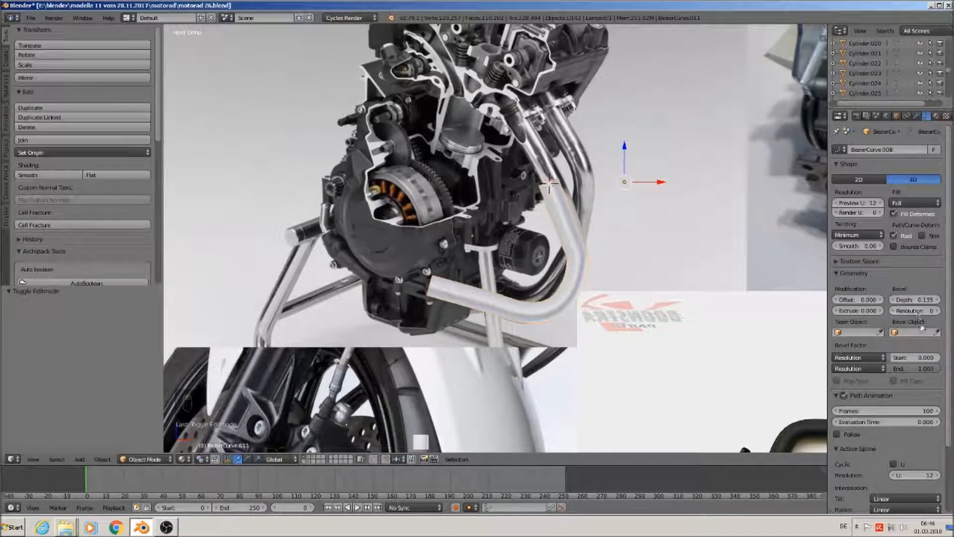
pyautogui.click(936, 311)
pyautogui.click(936, 311)
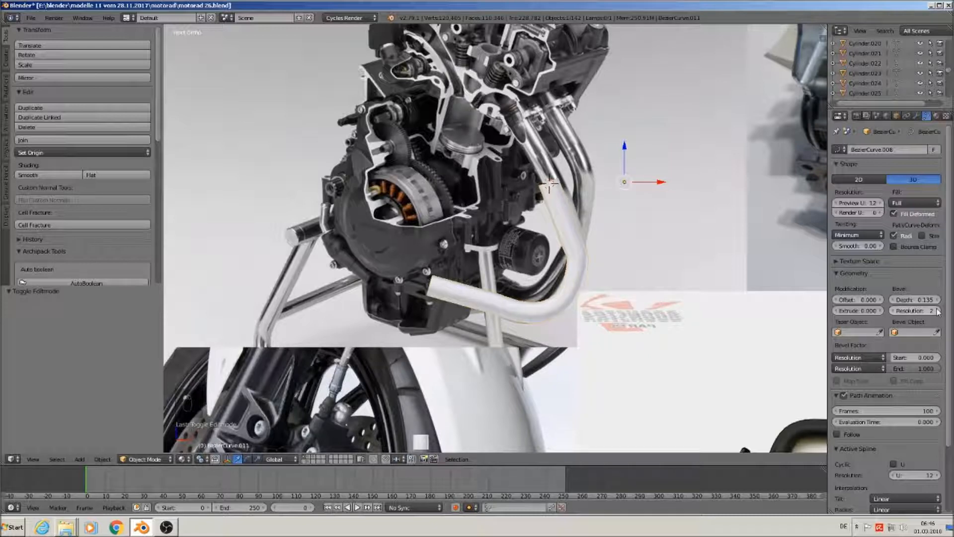
pyautogui.click(936, 311)
pyautogui.scroll(2, 603, 284)
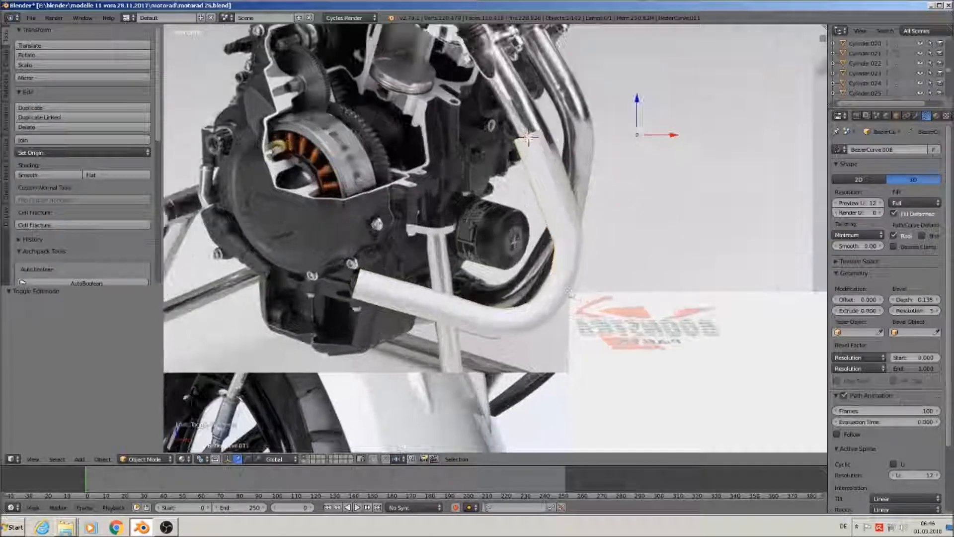
pyautogui.press('Tab')
pyautogui.scroll(1, 576, 298)
# Move the tube's bend point and junction point closer to the reference exhaust pipe
pyautogui.rightClick(571, 241)
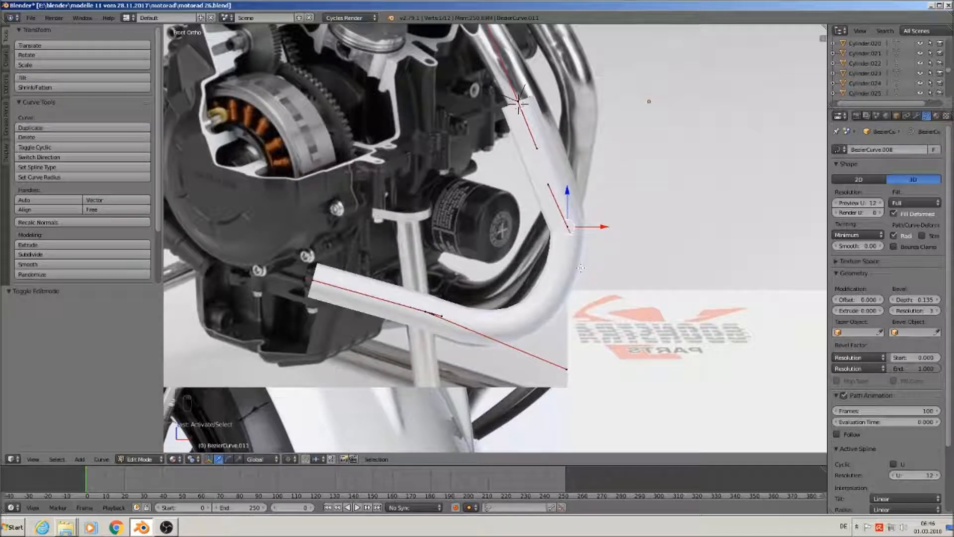
pyautogui.press('g')
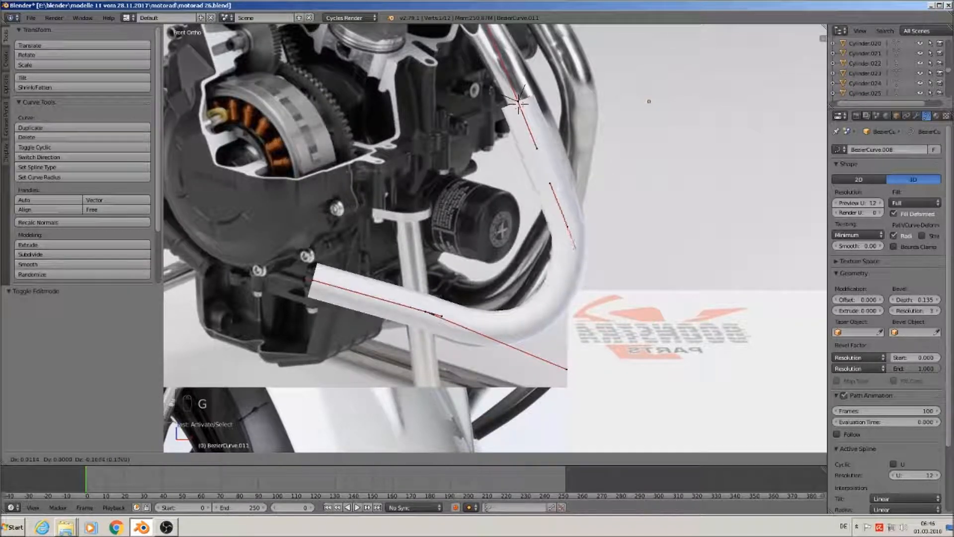
pyautogui.click(582, 281)
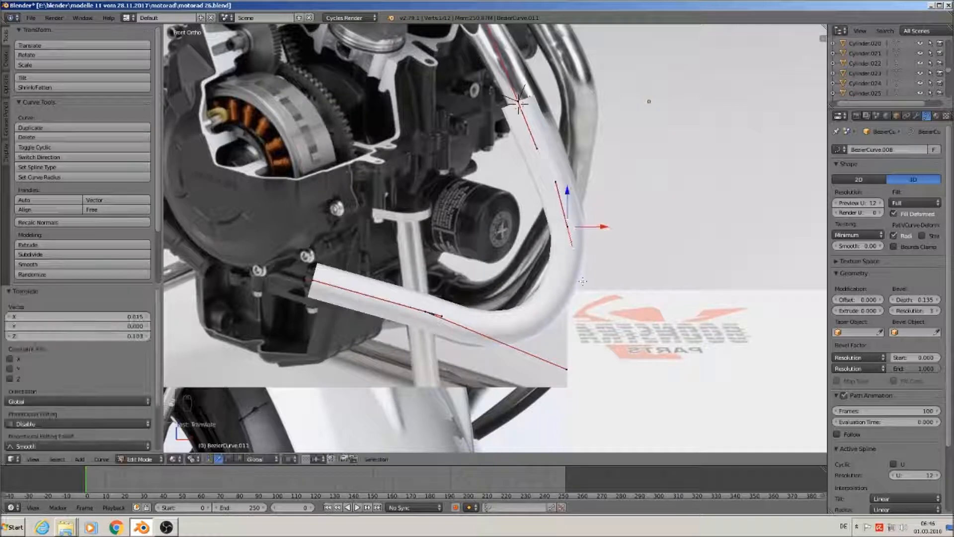
pyautogui.rightClick(435, 310)
pyautogui.press('g')
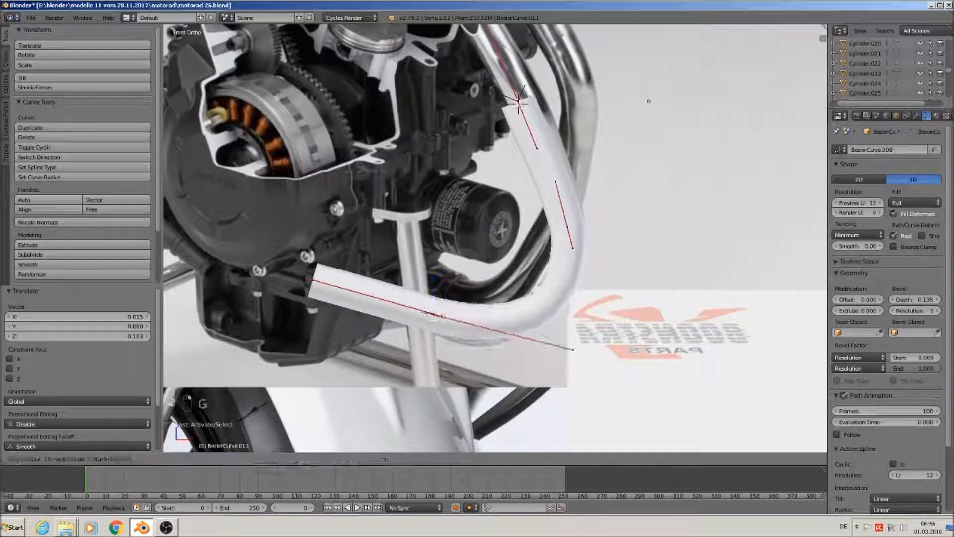
pyautogui.click(432, 313)
# Adjust the curve's handle ends along the lower run, then return to Object Mode
pyautogui.rightClick(435, 317)
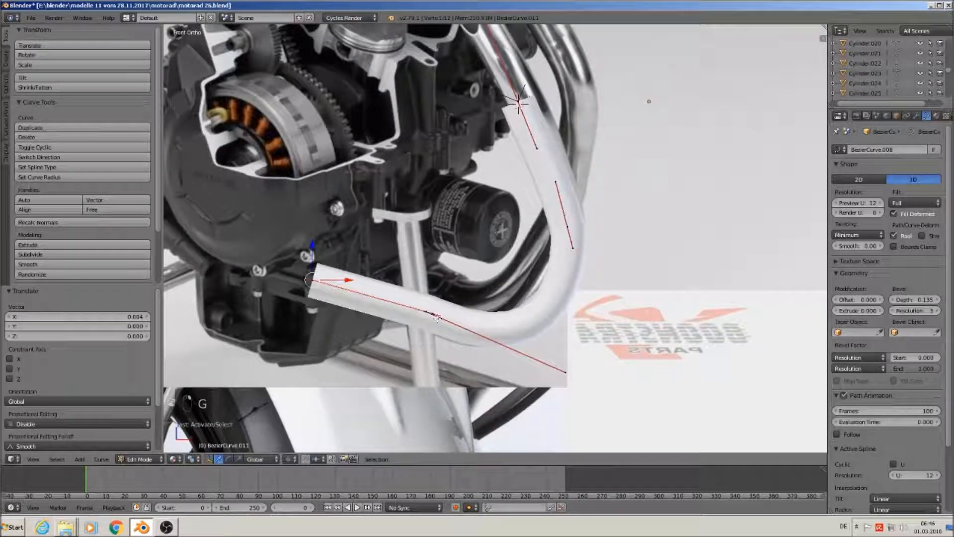
pyautogui.press('g')
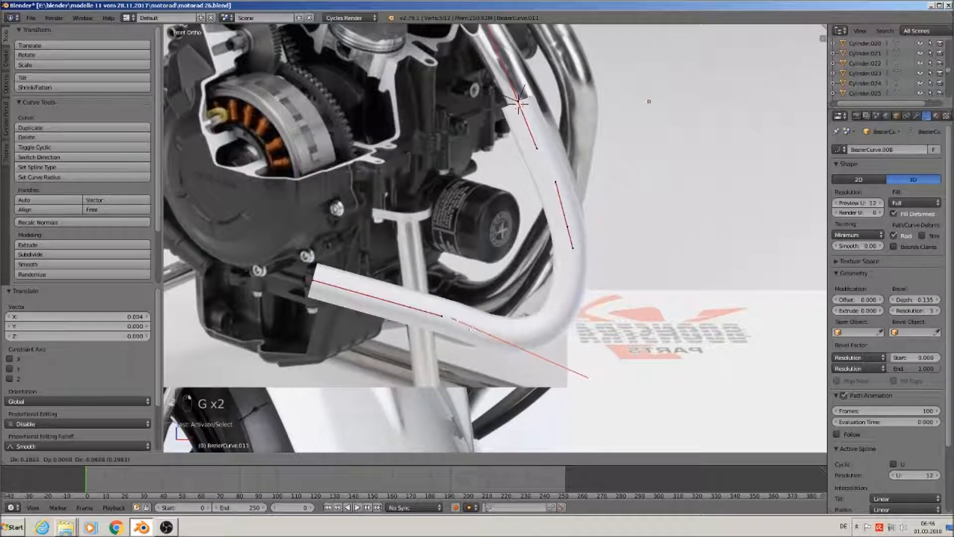
pyautogui.click(494, 337)
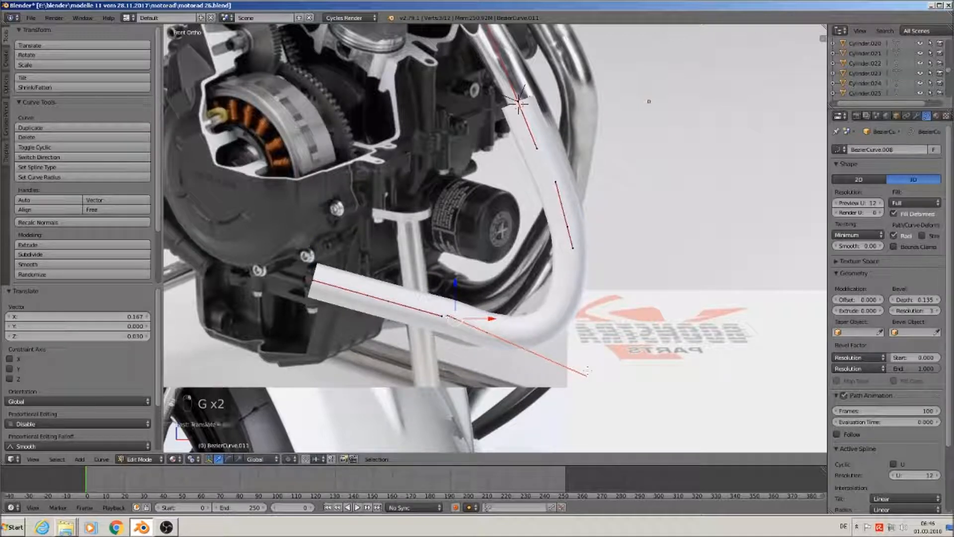
pyautogui.rightClick(586, 371)
pyautogui.press('g')
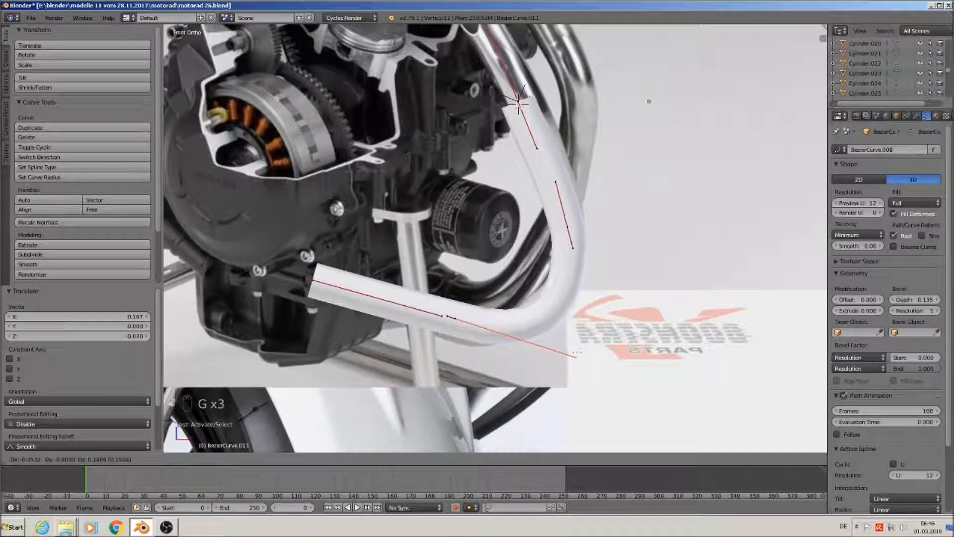
pyautogui.click(577, 352)
pyautogui.moveTo(514, 348); pyautogui.dragTo(611, 395, button='middle')
pyautogui.press('Tab')
pyautogui.scroll(-2, 569, 368)
# Shift the tube back along Y, then move it 17.758 on X and 7.083 on Z beside the spare parts
pyautogui.moveTo(527, 142); pyautogui.dragTo(610, 183)
pyautogui.press('KP_7')
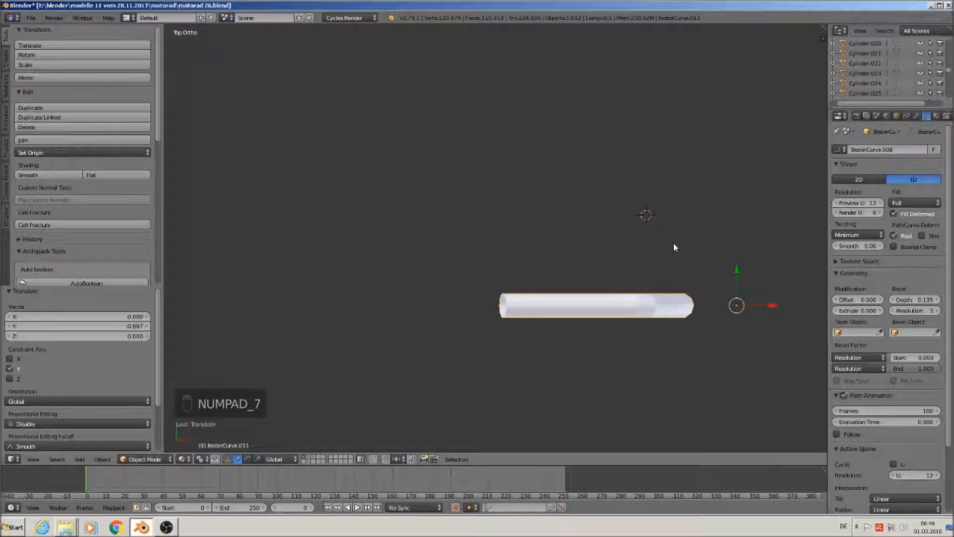
pyautogui.moveTo(674, 246)
pyautogui.mouseDown(button='middle')
pyautogui.moveTo(685, 239)
pyautogui.moveTo(679, 245)
pyautogui.mouseUp(button='middle')
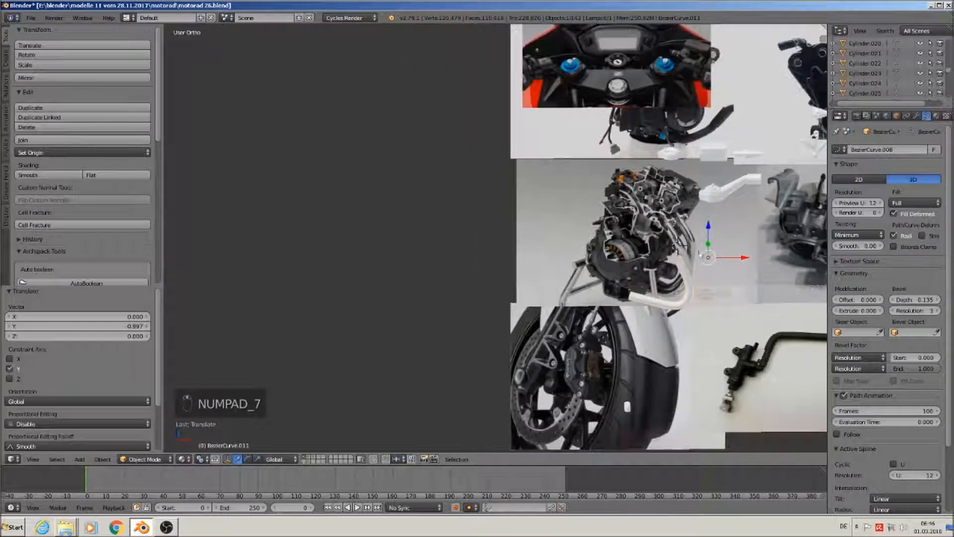
pyautogui.scroll(-3, 735, 280)
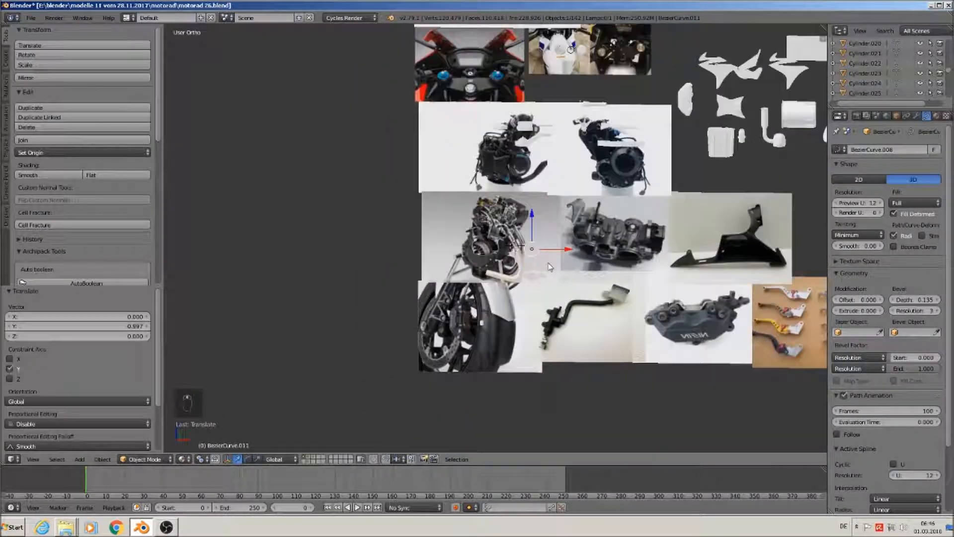
pyautogui.press('KP_1')
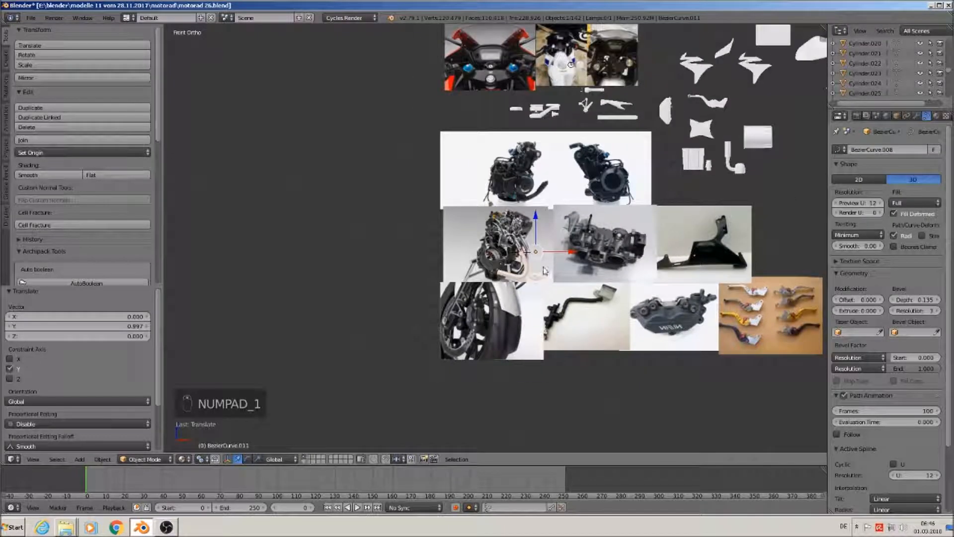
pyautogui.press('g')
pyautogui.click(804, 163)
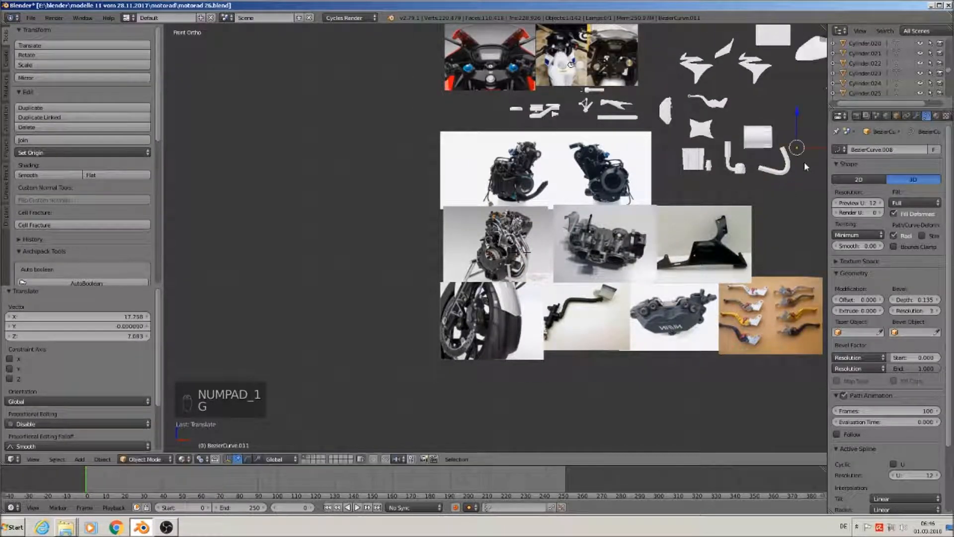
pyautogui.scroll(5, 773, 217)
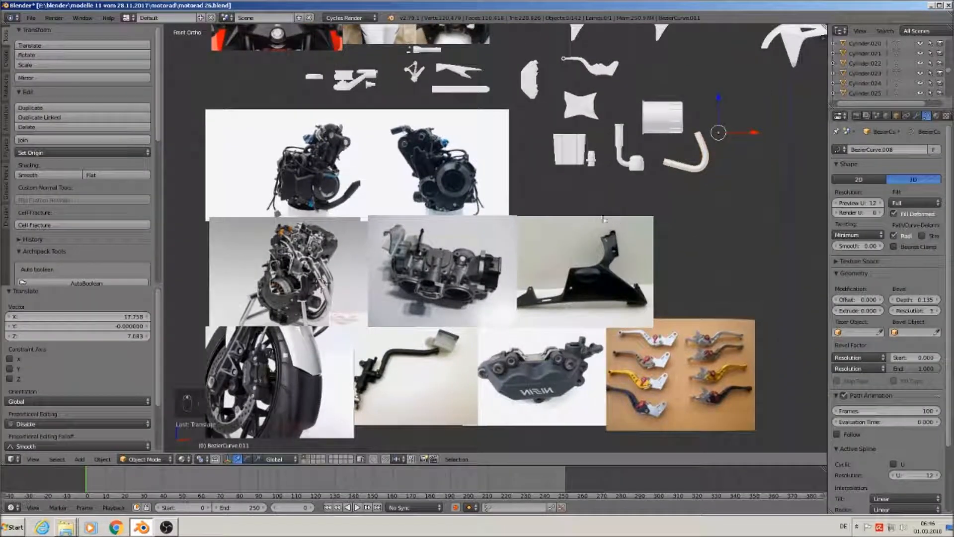
# Deselect everything and save the project as motorad 26.blend
pyautogui.press('a')
pyautogui.click(30, 18)
pyautogui.click(58, 98)
# Pan and zoom the view onto the white motorcycle reference photos
pyautogui.scroll(3, 463, 304)
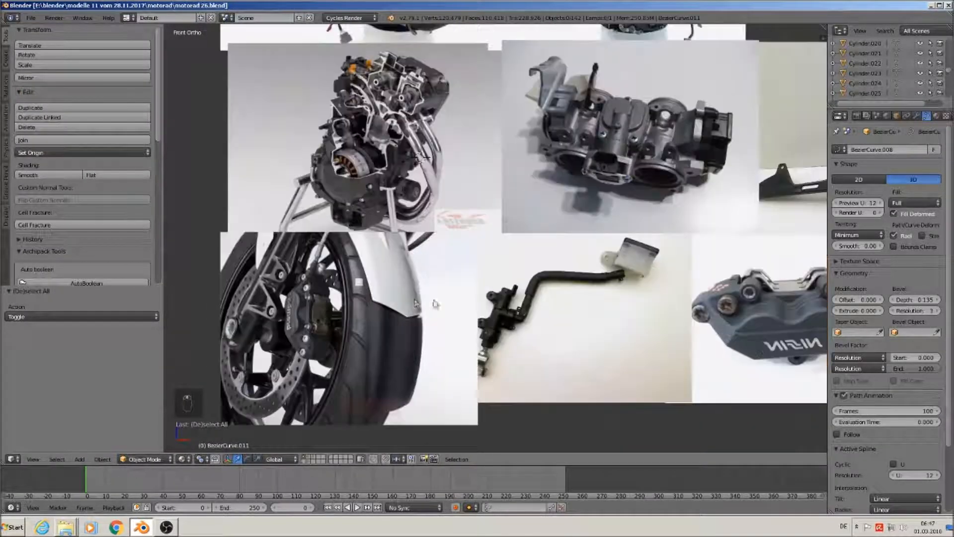
pyautogui.scroll(2, 393, 305)
pyautogui.scroll(-4, 370, 301)
pyautogui.keyDown('shift'); pyautogui.moveTo(393, 277); pyautogui.dragTo(353, 356, button='middle'); pyautogui.keyUp('shift')
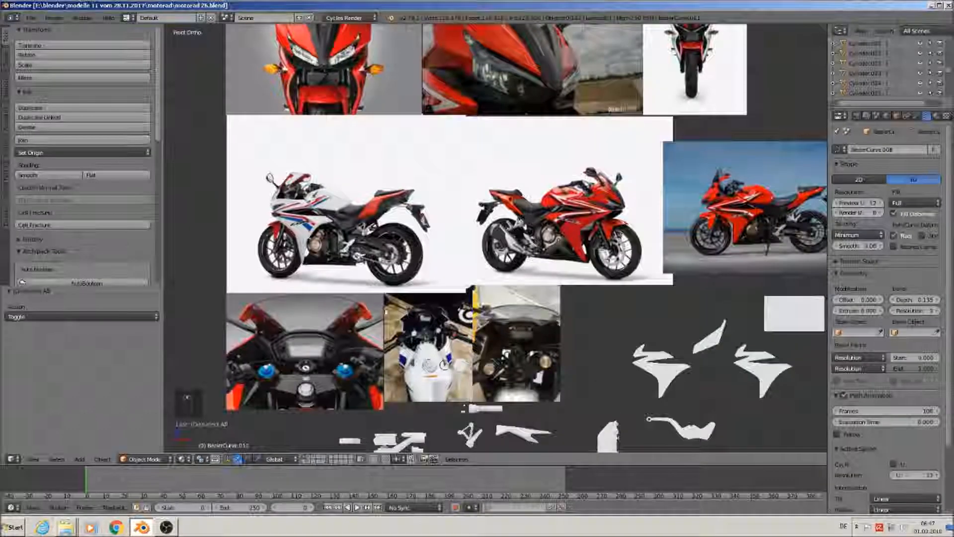
pyautogui.scroll(3, 370, 267)
pyautogui.keyDown('shift'); pyautogui.moveTo(675, 286); pyautogui.dragTo(517, 290, button='middle'); pyautogui.keyUp('shift')
pyautogui.keyDown('shift'); pyautogui.moveTo(422, 258); pyautogui.dragTo(667, 250, button='middle'); pyautogui.keyUp('shift')
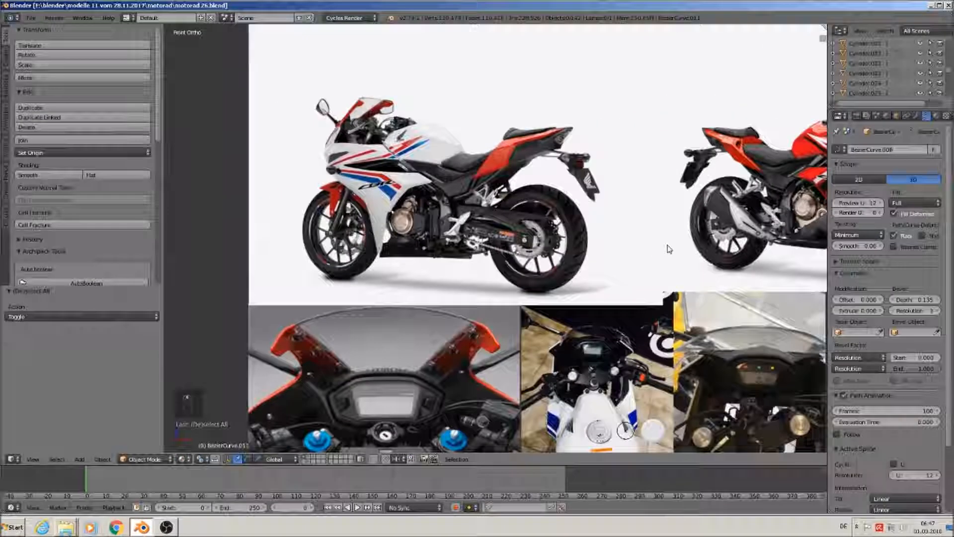
pyautogui.scroll(2, 667, 249)
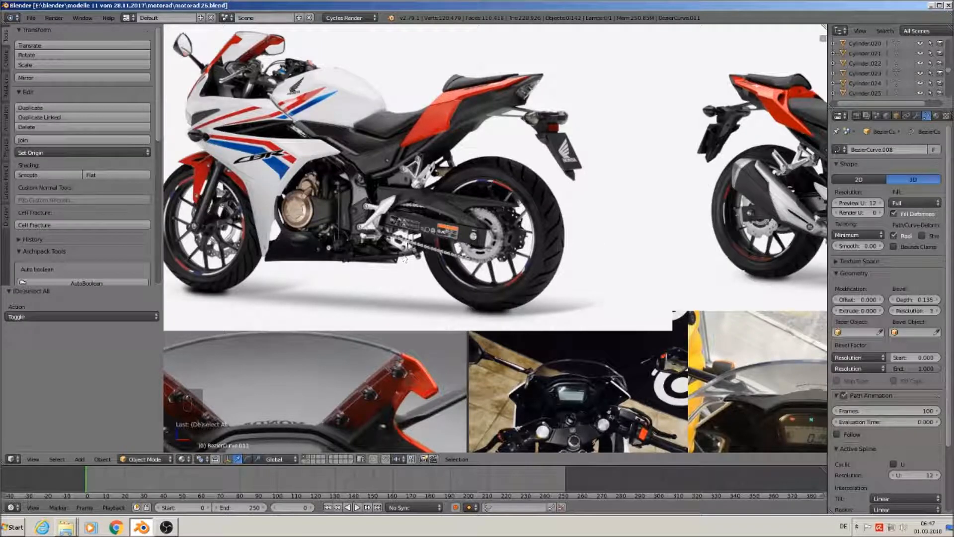
pyautogui.scroll(-5, 541, 225)
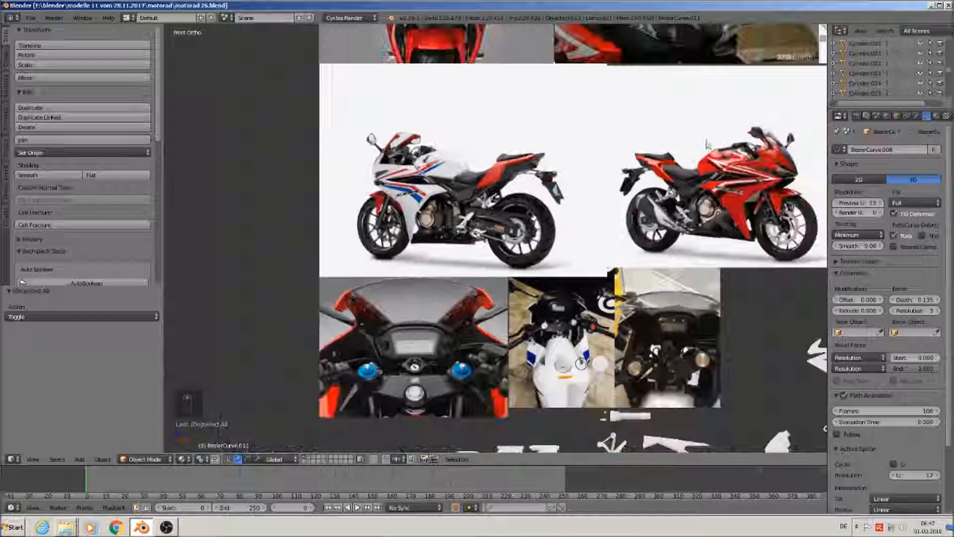